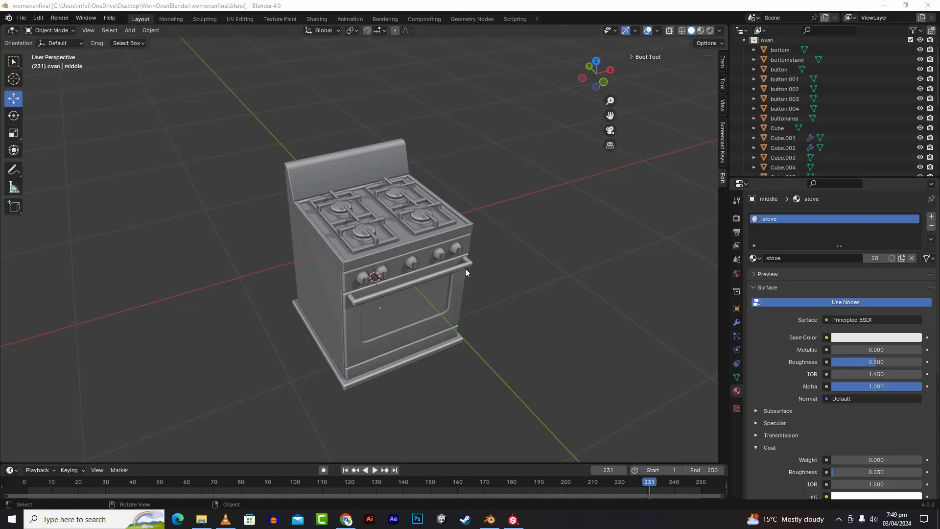
Select the oven's control panel, body, door handle and bottom stand one after another to examine its separate parts.
{"action": "scroll", "coordinate": [463, 266], "scroll_direction": "up", "scroll_amount": 5}
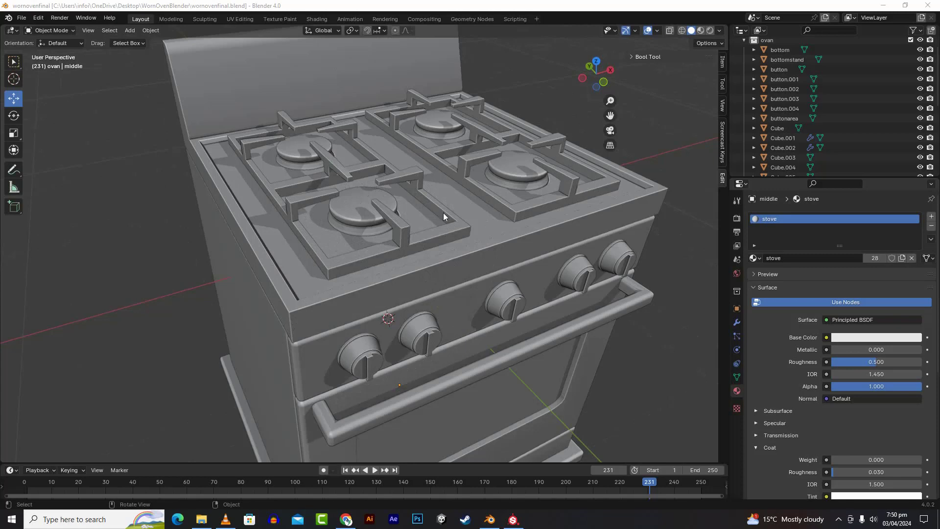
{"action": "scroll", "coordinate": [441, 211], "scroll_direction": "down", "scroll_amount": 1}
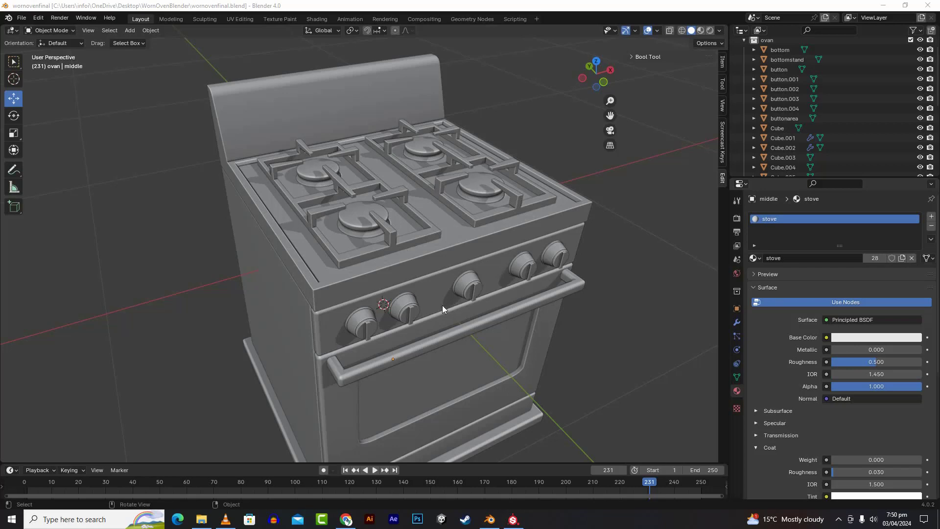
{"action": "scroll", "coordinate": [445, 314], "scroll_direction": "down", "scroll_amount": 2}
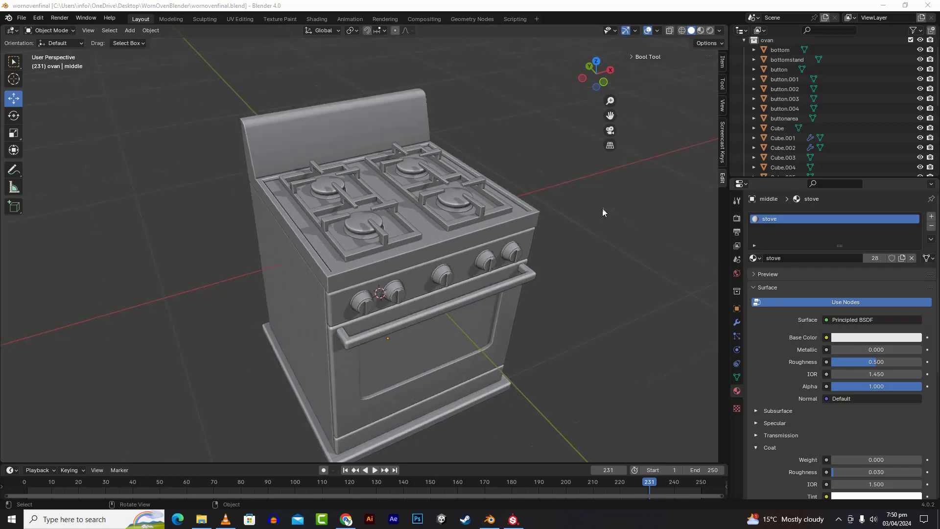
{"action": "mouse_move", "coordinate": [624, 228]}
{"action": "middle_mouse_down", "text": "alt"}
{"action": "mouse_move", "coordinate": [580, 247]}
{"action": "mouse_move", "coordinate": [592, 187]}
{"action": "mouse_move", "coordinate": [665, 221]}
{"action": "mouse_move", "coordinate": [633, 243]}
{"action": "mouse_move", "coordinate": [508, 248]}
{"action": "mouse_move", "coordinate": [641, 227]}
{"action": "mouse_move", "coordinate": [615, 233]}
{"action": "middle_mouse_up", "text": "alt"}
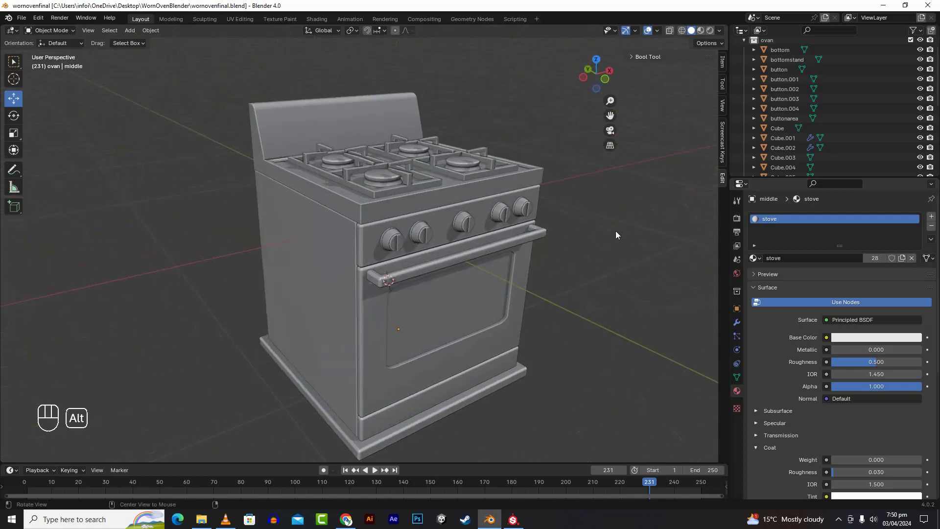
{"action": "left_click", "coordinate": [443, 235]}
{"action": "scroll", "coordinate": [351, 249], "scroll_direction": "up", "scroll_amount": 3}
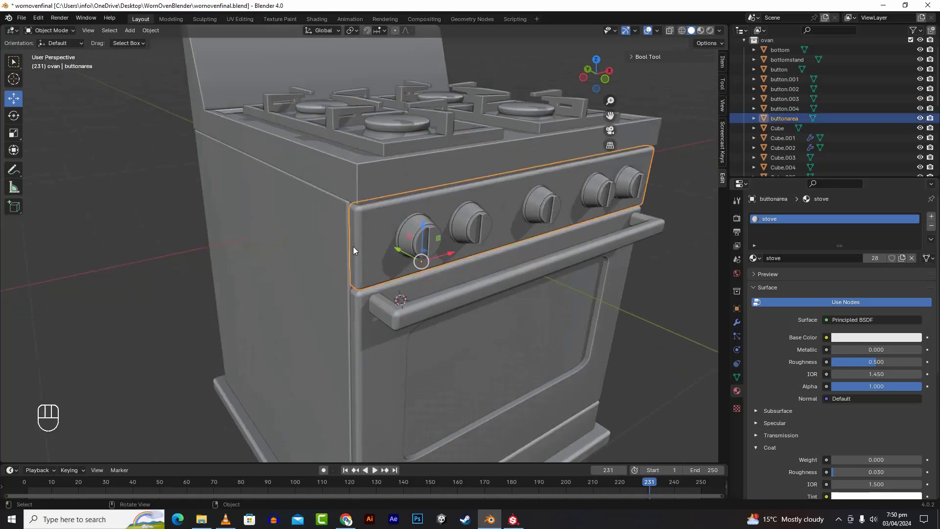
{"action": "left_click", "coordinate": [328, 268]}
{"action": "scroll", "coordinate": [328, 265], "scroll_direction": "down", "scroll_amount": 4}
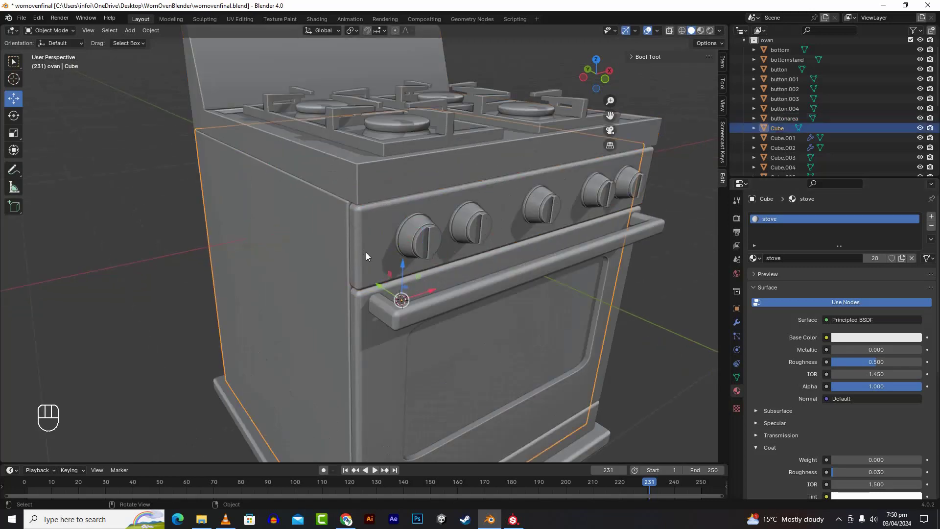
{"action": "left_click", "coordinate": [448, 269]}
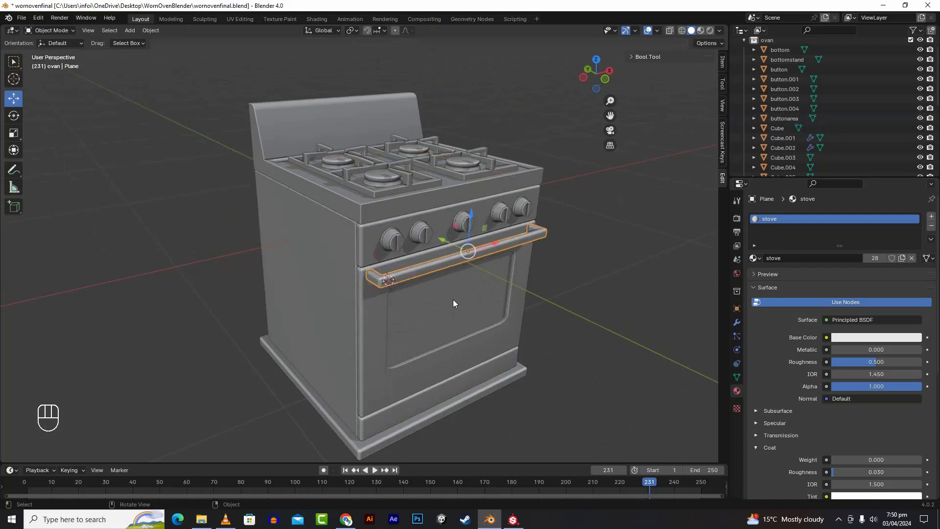
{"action": "left_click", "coordinate": [501, 384]}
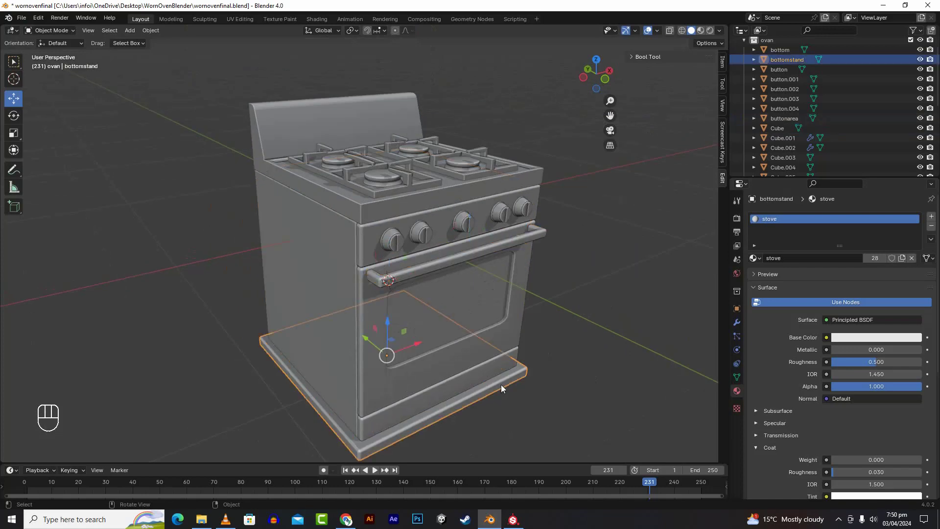
Select a burner, the burner grate, the oven door and the back panel piece individually to inspect them.
{"action": "left_click", "coordinate": [479, 164]}
{"action": "left_click_drag", "start_coordinate": [575, 274], "coordinate": [556, 293], "text": "alt"}
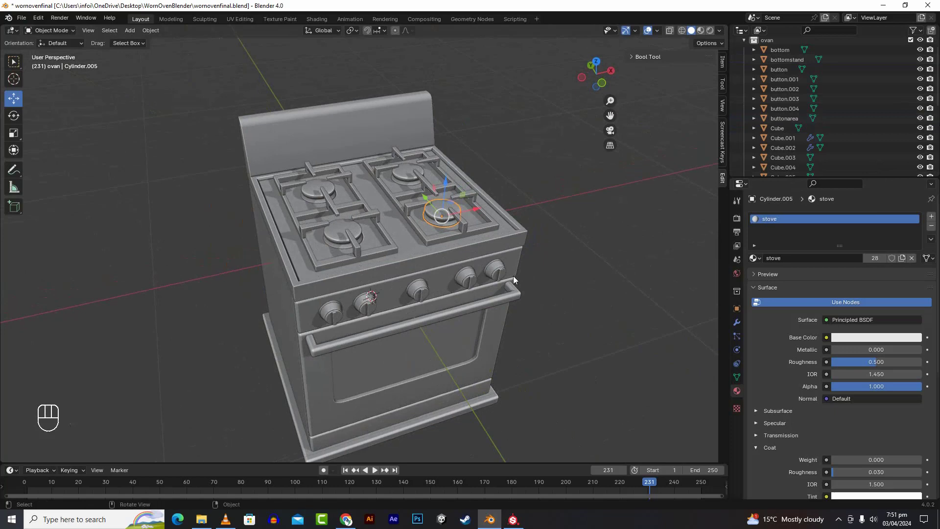
{"action": "left_click", "coordinate": [482, 235]}
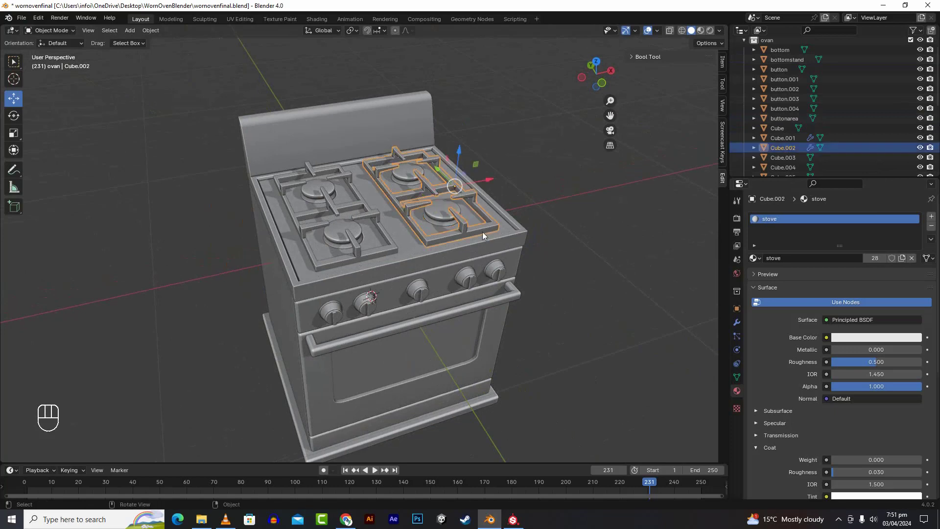
{"action": "left_click", "coordinate": [412, 360]}
{"action": "left_click_drag", "start_coordinate": [593, 382], "coordinate": [467, 378], "text": "alt"}
{"action": "left_click", "coordinate": [323, 290]}
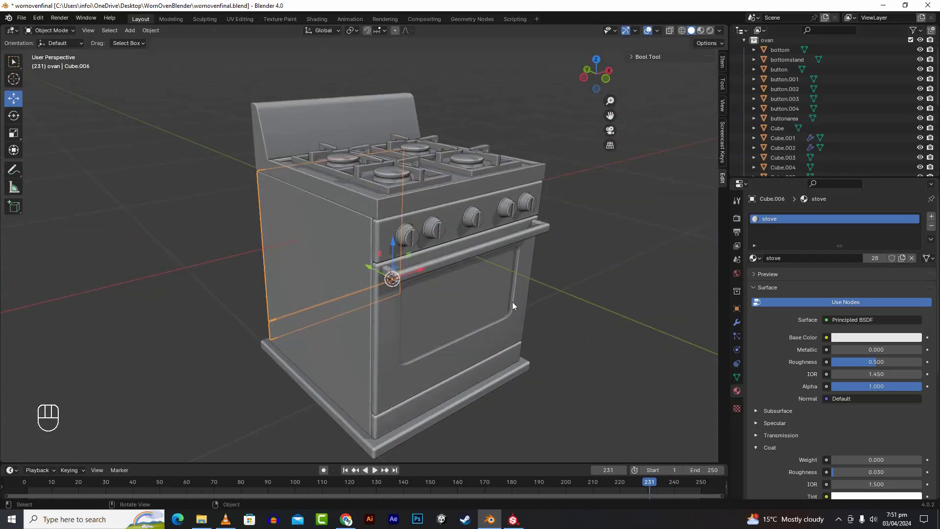
Turn on the Face Orientation overlay and check the oven's front and side for flipped faces.
{"action": "left_click", "coordinate": [656, 31]}
{"action": "left_click", "coordinate": [617, 219]}
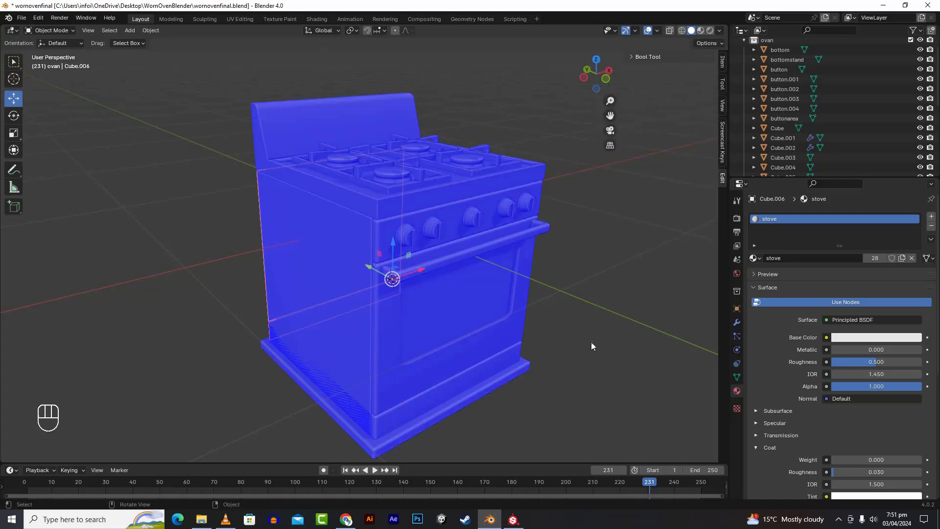
{"action": "left_click_drag", "start_coordinate": [595, 365], "coordinate": [508, 278], "text": "alt"}
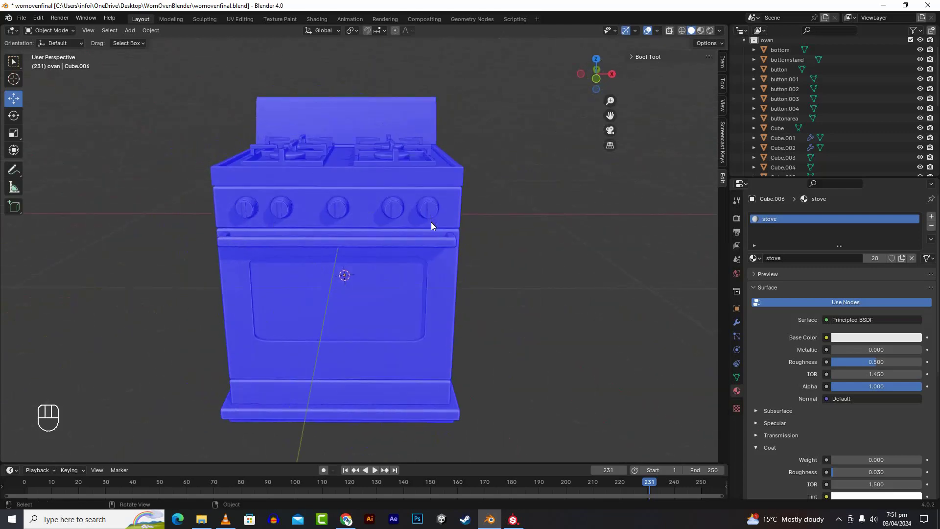
{"action": "left_click_drag", "start_coordinate": [532, 278], "coordinate": [645, 279], "text": "alt"}
{"action": "scroll", "coordinate": [450, 266], "scroll_direction": "up", "scroll_amount": 5}
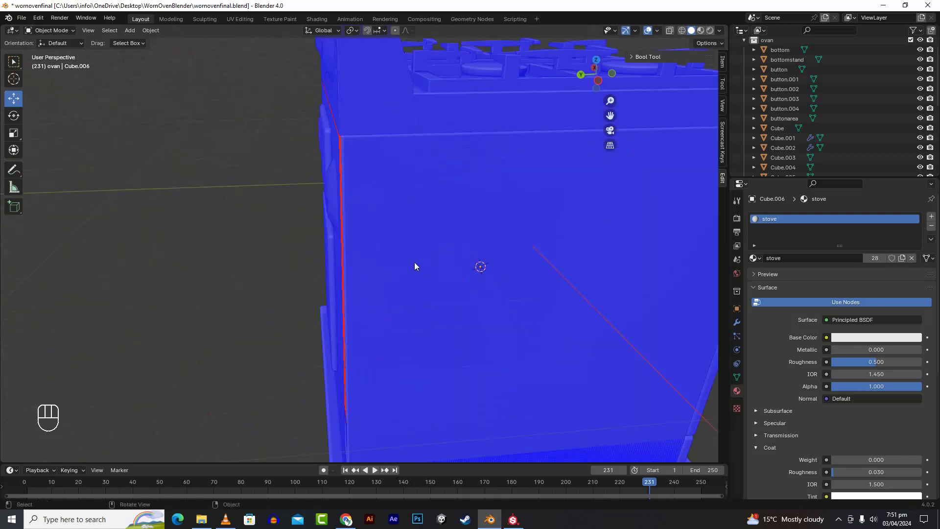
Select the oven's main body and examine its side and rear edges for inverted face orientation.
{"action": "left_click", "coordinate": [339, 147]}
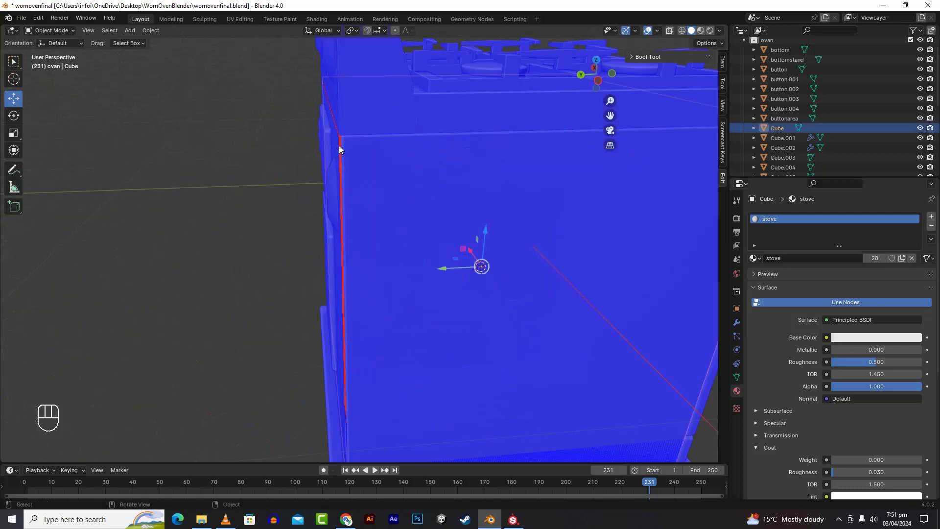
{"action": "scroll", "coordinate": [354, 260], "scroll_direction": "down", "scroll_amount": 2}
{"action": "left_click_drag", "start_coordinate": [382, 326], "coordinate": [474, 218], "text": "alt"}
{"action": "left_click_drag", "start_coordinate": [506, 275], "coordinate": [114, 266], "text": "alt"}
{"action": "scroll", "coordinate": [403, 252], "scroll_direction": "down", "scroll_amount": 5}
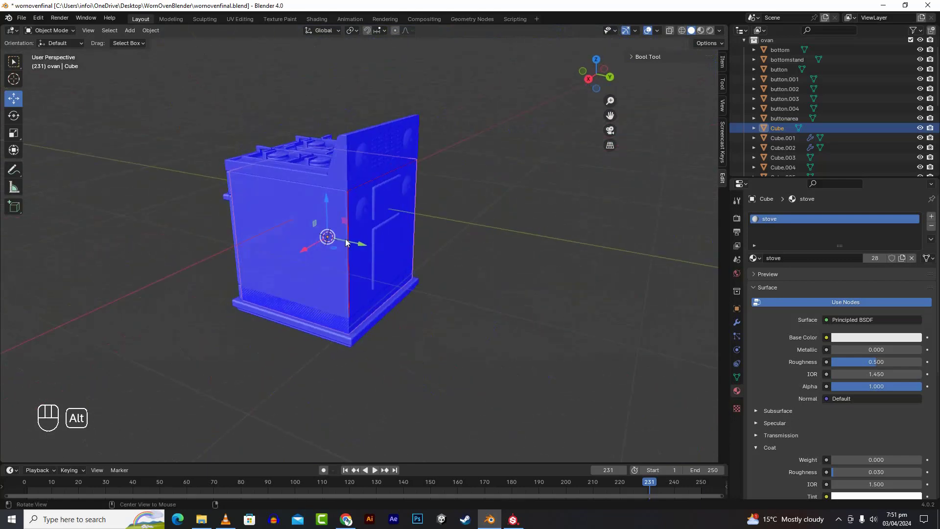
{"action": "scroll", "coordinate": [354, 229], "scroll_direction": "up", "scroll_amount": 6}
{"action": "scroll", "coordinate": [354, 229], "scroll_direction": "down", "scroll_amount": 5}
{"action": "mouse_move", "coordinate": [353, 229]}
{"action": "left_mouse_down", "text": "alt"}
{"action": "mouse_move", "coordinate": [346, 255]}
{"action": "mouse_move", "coordinate": [416, 263]}
{"action": "mouse_move", "coordinate": [342, 160]}
{"action": "mouse_move", "coordinate": [460, 254]}
{"action": "mouse_move", "coordinate": [372, 232]}
{"action": "left_mouse_up", "text": "alt"}
Recalculate the normals outward on the oven's back panel mesh in Edit Mode, then return to Object Mode.
{"action": "left_click", "coordinate": [343, 163]}
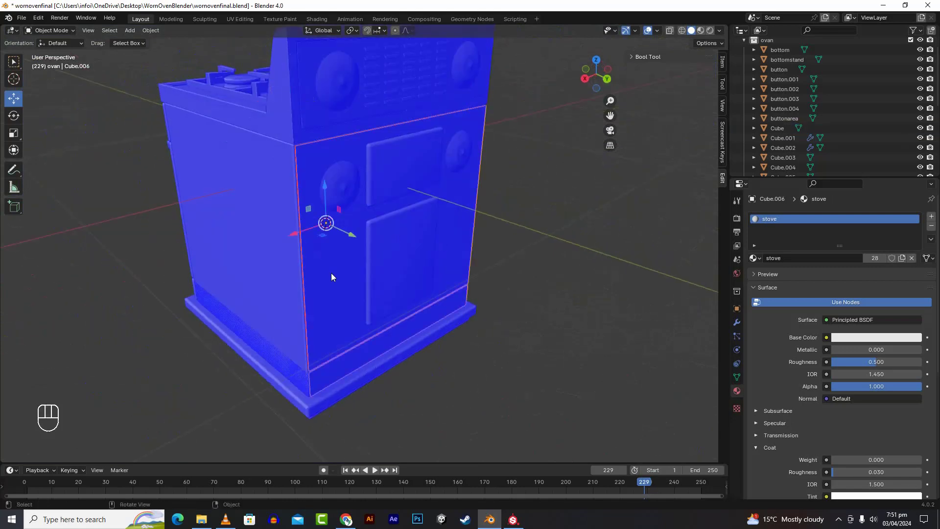
{"action": "key", "text": "Tab"}
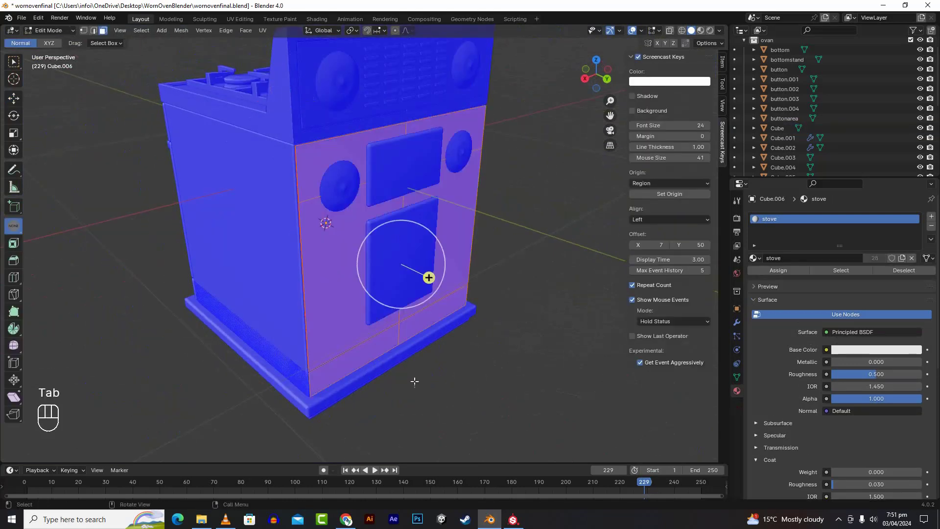
{"action": "left_click_drag", "start_coordinate": [451, 382], "coordinate": [278, 73], "text": "alt"}
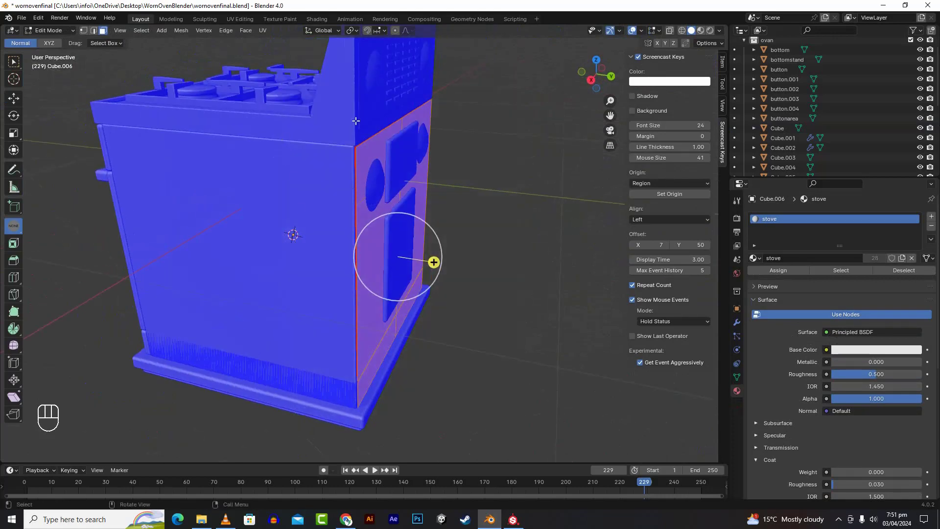
{"action": "left_click", "coordinate": [11, 62]}
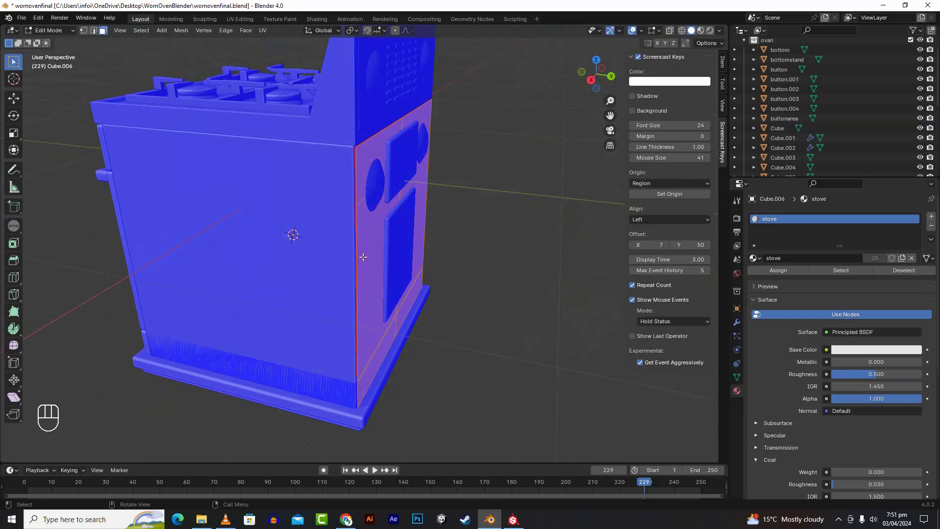
{"action": "key", "text": "shift"}
{"action": "key", "text": "shift+n"}
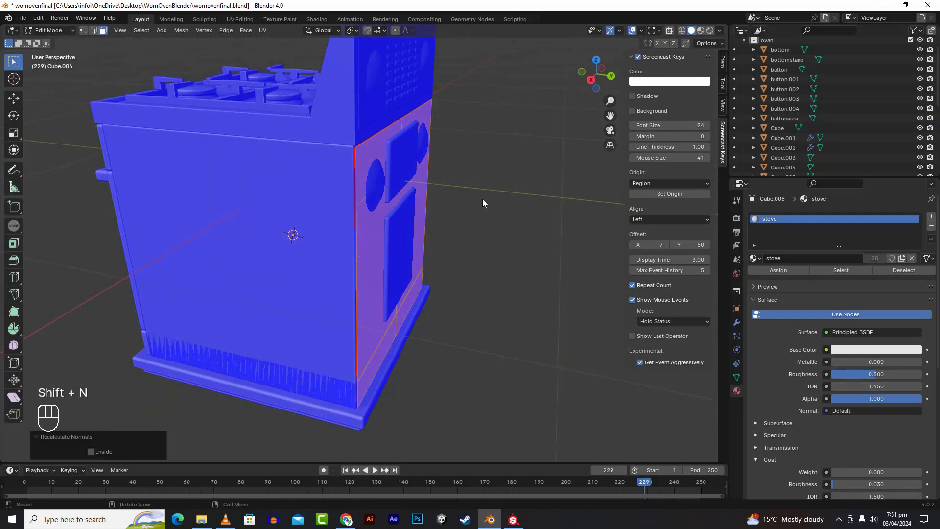
{"action": "key", "text": "Tab"}
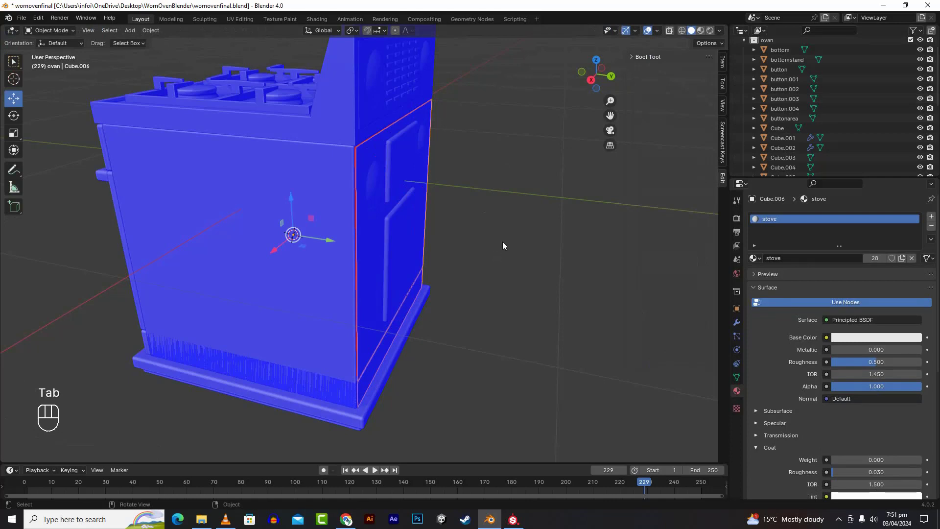
Check the face orientation around the whole oven and turn off the Face Orientation overlay.
{"action": "middle_click_drag", "start_coordinate": [519, 267], "coordinate": [630, 252]}
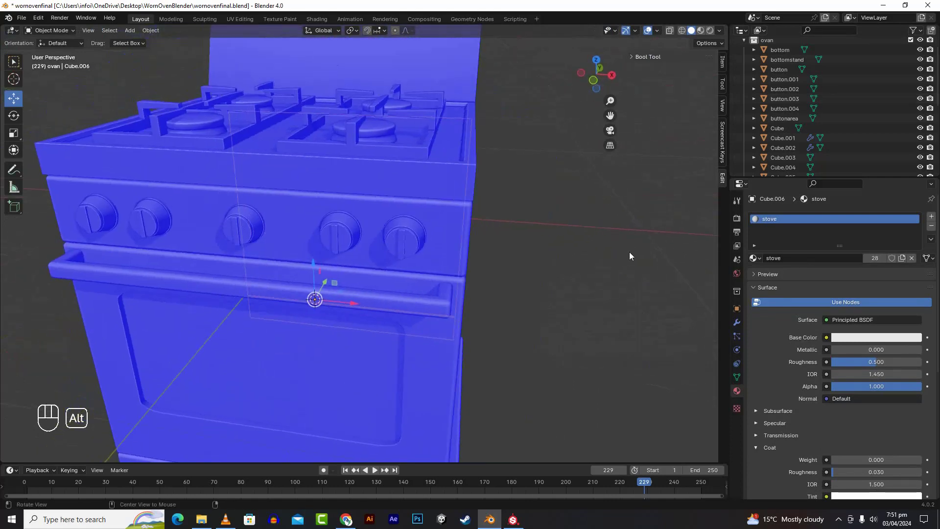
{"action": "left_click", "coordinate": [658, 31]}
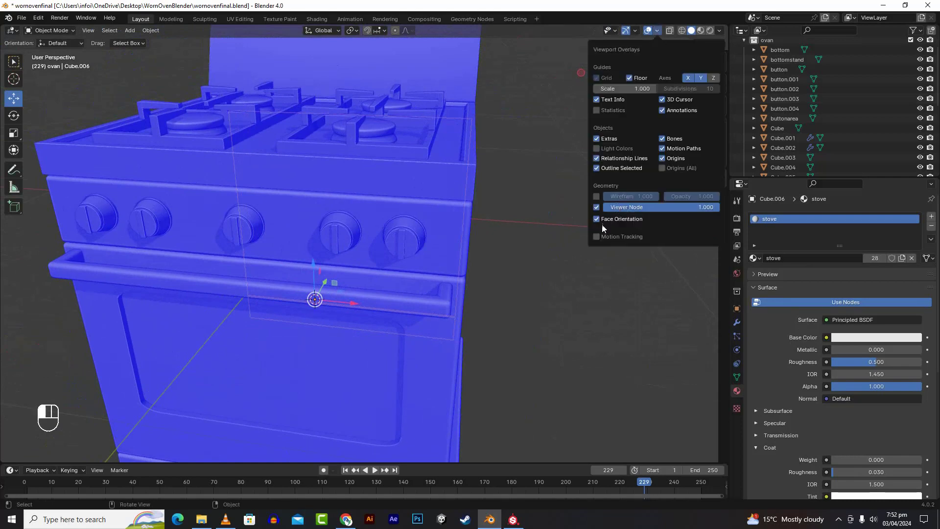
{"action": "scroll", "coordinate": [553, 243], "scroll_direction": "down", "scroll_amount": 5}
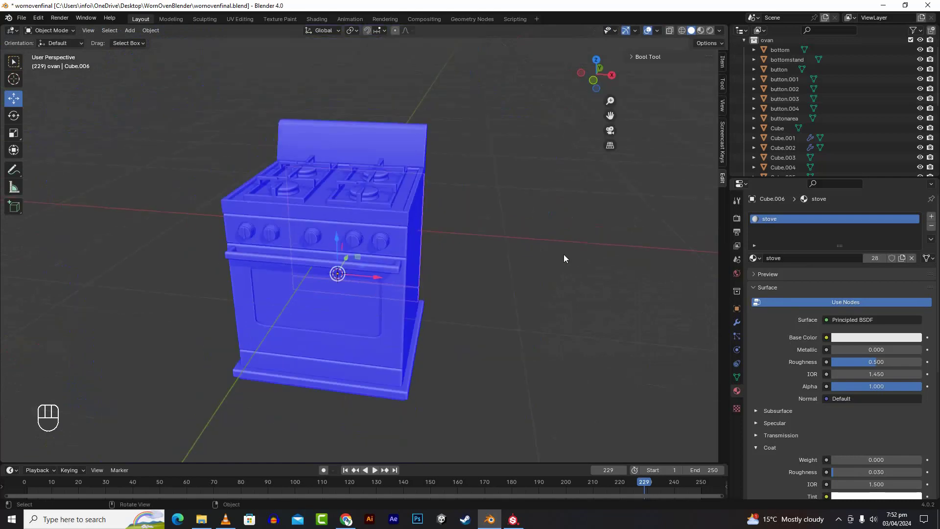
{"action": "middle_click_drag", "start_coordinate": [563, 256], "coordinate": [641, 49]}
{"action": "left_click", "coordinate": [658, 31]}
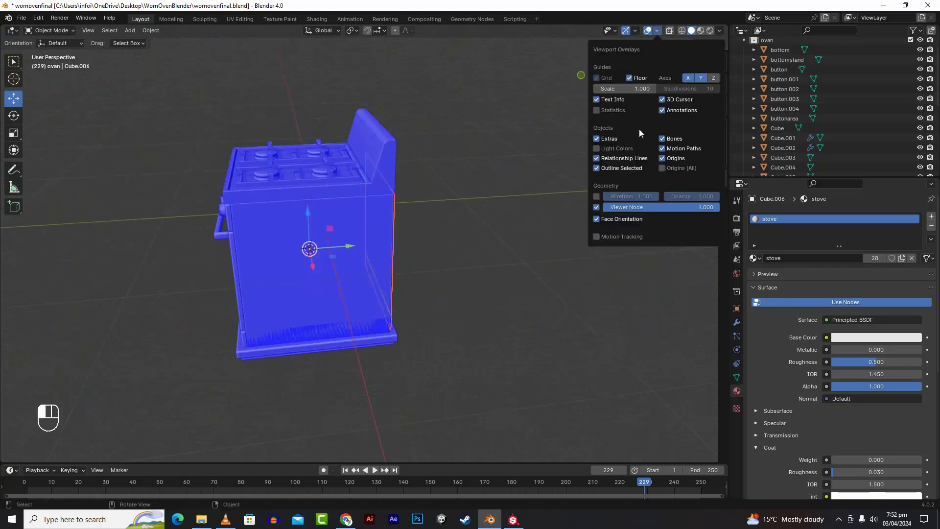
{"action": "left_click", "coordinate": [598, 220]}
{"action": "middle_click_drag", "start_coordinate": [560, 237], "coordinate": [584, 268]}
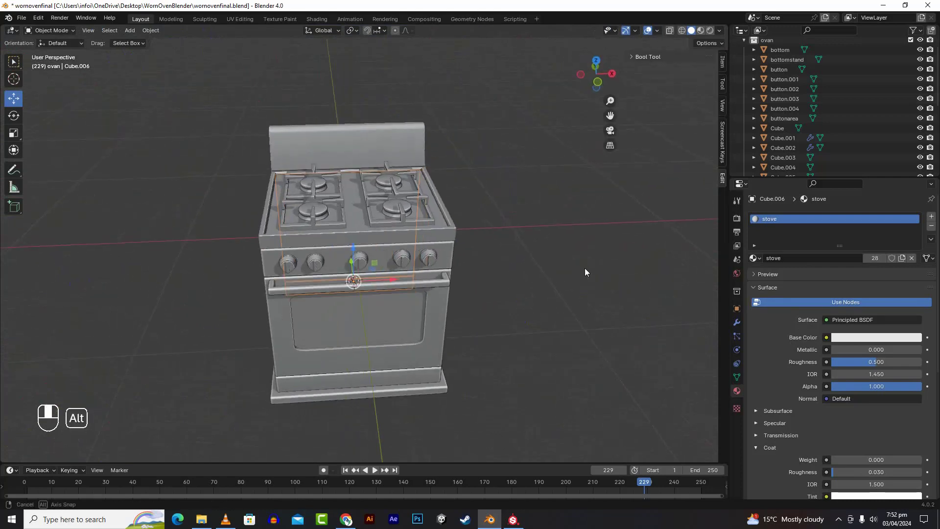
Select the oven's top part and examine its geometry and assigned material.
{"action": "left_click_drag", "start_coordinate": [610, 116], "coordinate": [680, 122]}
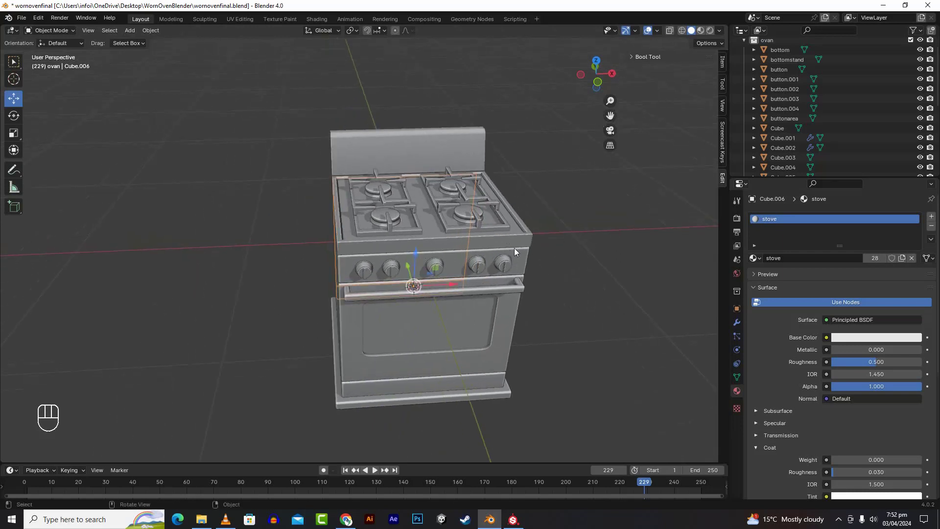
{"action": "middle_click_drag", "start_coordinate": [514, 245], "coordinate": [575, 301], "text": "alt"}
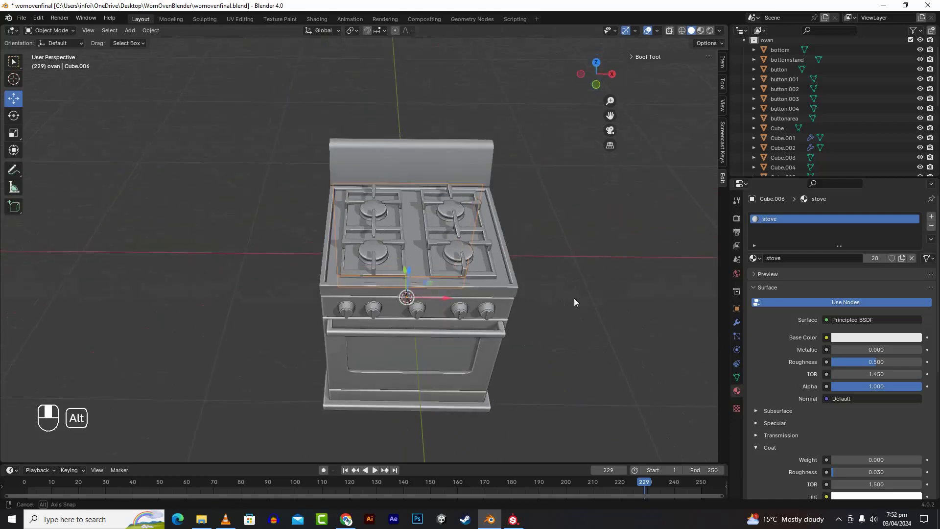
{"action": "scroll", "coordinate": [544, 298], "scroll_direction": "up", "scroll_amount": 5}
{"action": "left_click", "coordinate": [510, 335]}
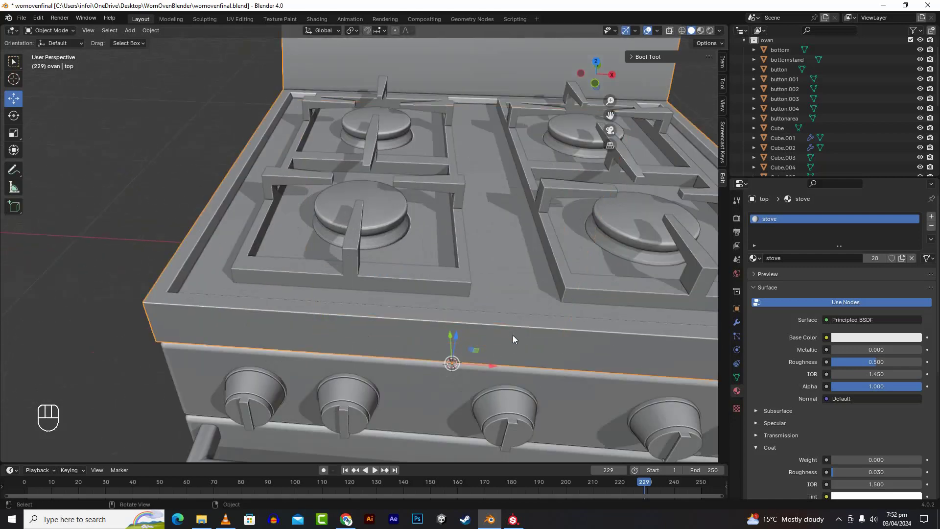
{"action": "scroll", "coordinate": [474, 350], "scroll_direction": "down", "scroll_amount": 7}
{"action": "scroll", "coordinate": [379, 347], "scroll_direction": "up", "scroll_amount": 5}
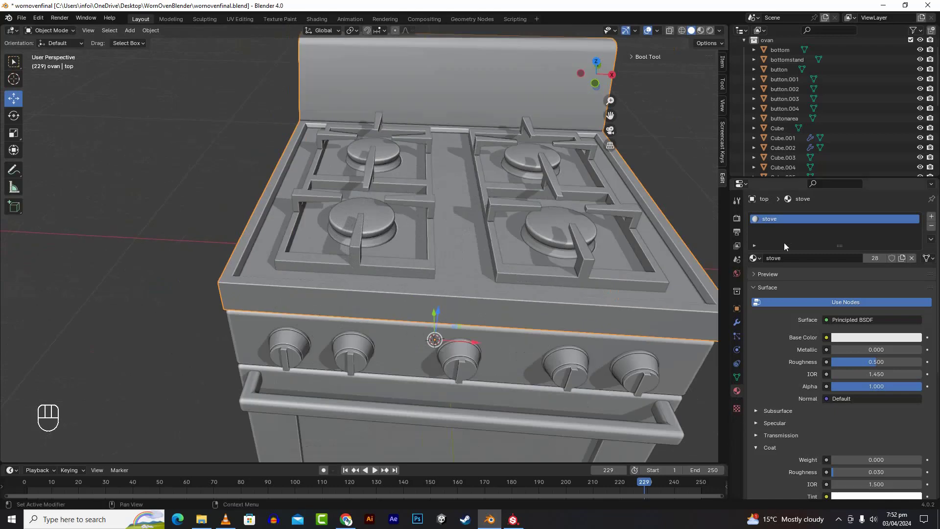
{"action": "scroll", "coordinate": [393, 307], "scroll_direction": "down", "scroll_amount": 3}
{"action": "scroll", "coordinate": [391, 306], "scroll_direction": "down", "scroll_amount": 3}
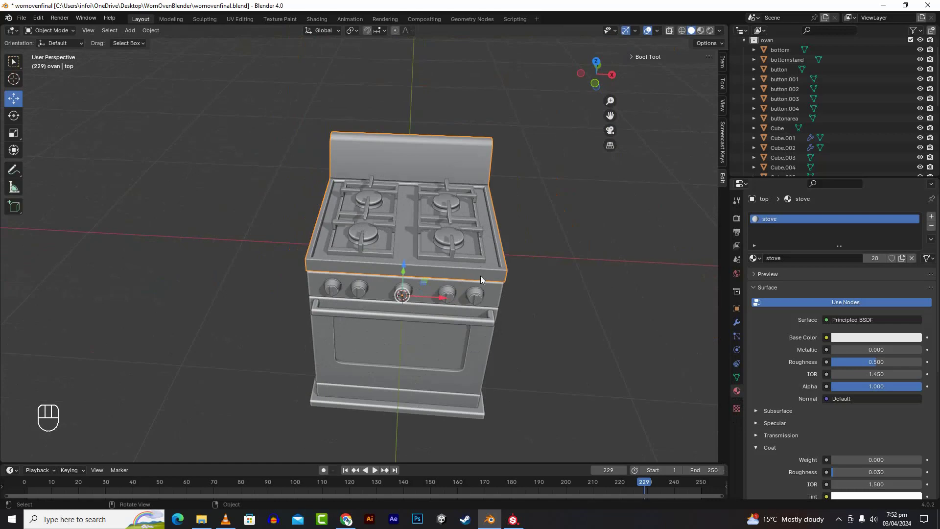
{"action": "scroll", "coordinate": [471, 289], "scroll_direction": "down", "scroll_amount": 1}
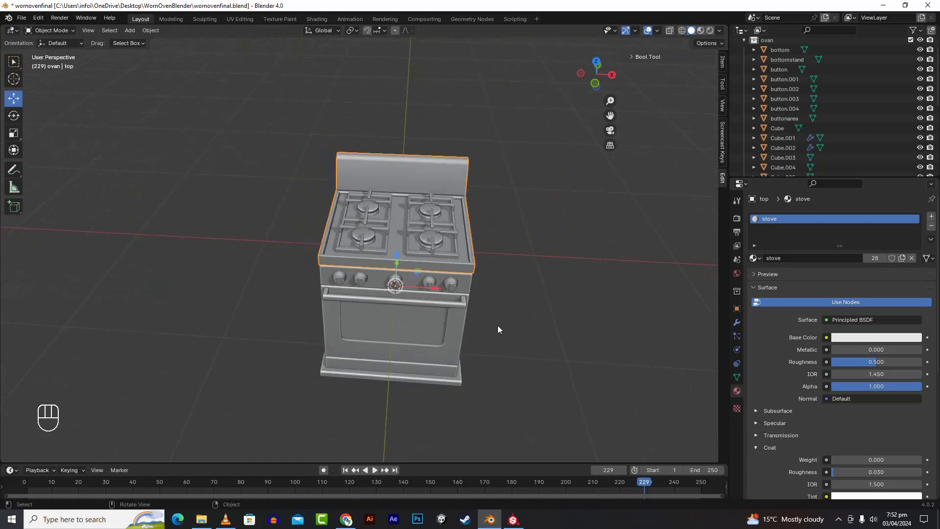
Link the top part's stove material to all parts of the oven and clear the selection.
{"action": "left_click_drag", "start_coordinate": [573, 426], "coordinate": [218, 78], "text": "shift"}
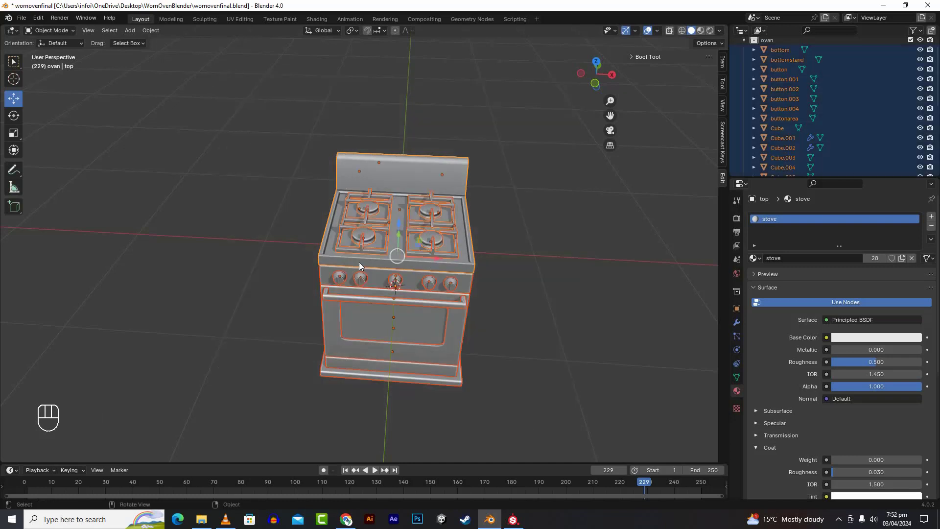
{"action": "key", "text": "ctrl+l"}
{"action": "mouse_move", "coordinate": [360, 263]}
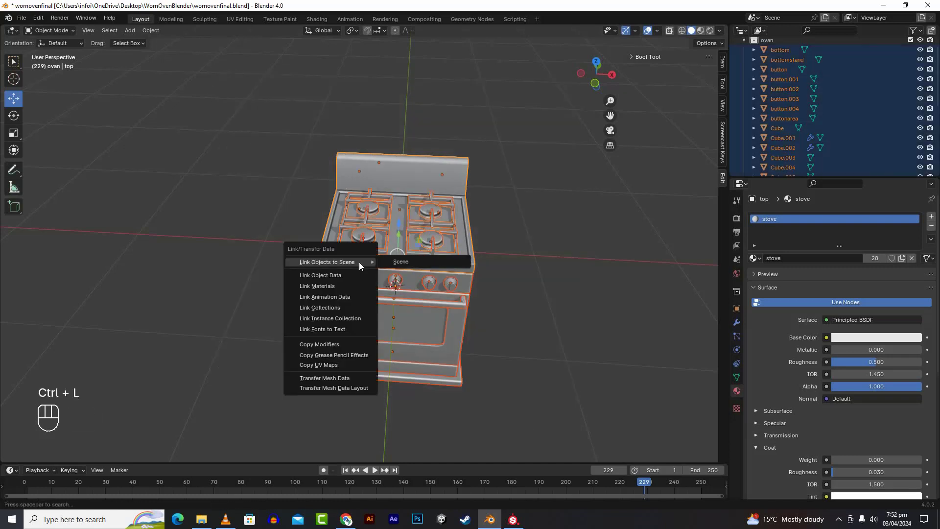
{"action": "left_click", "coordinate": [319, 286]}
{"action": "left_click", "coordinate": [640, 331]}
Check the material assigned to the oven door's middle panel and to the bottom drawer panel.
{"action": "left_click", "coordinate": [416, 328]}
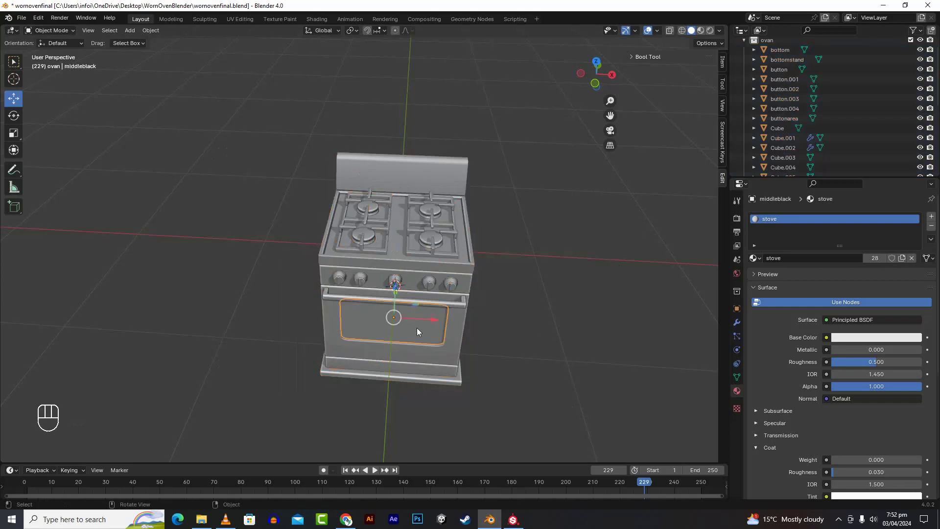
{"action": "left_click", "coordinate": [650, 281]}
{"action": "left_click", "coordinate": [378, 362]}
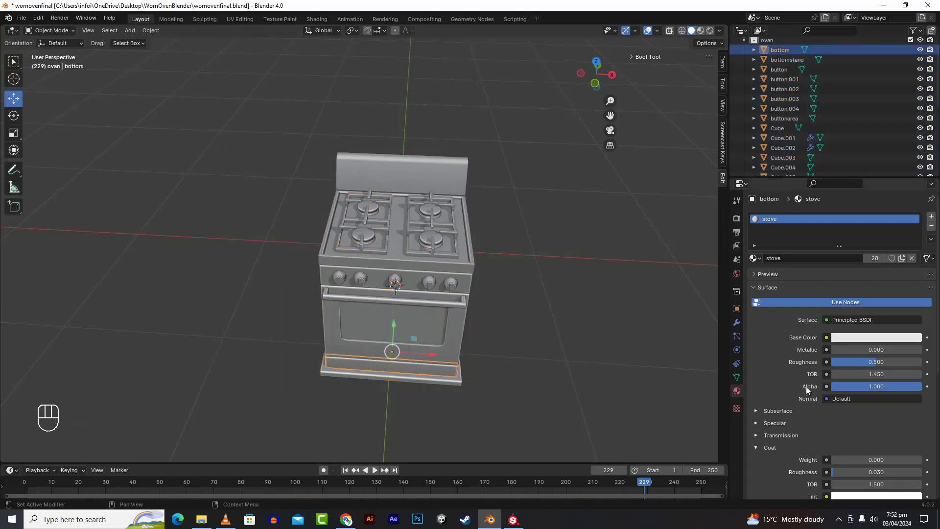
{"action": "left_click", "coordinate": [541, 350]}
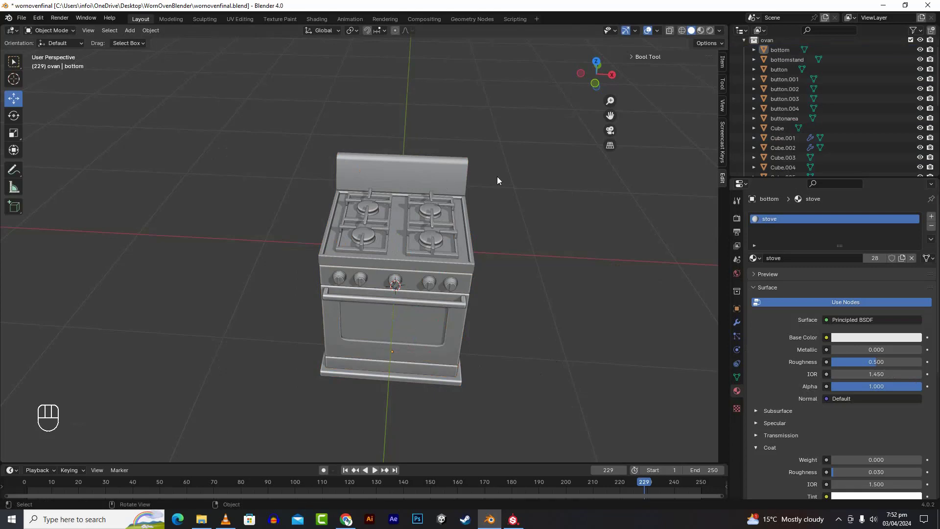
{"action": "left_click_drag", "start_coordinate": [610, 116], "coordinate": [666, 120]}
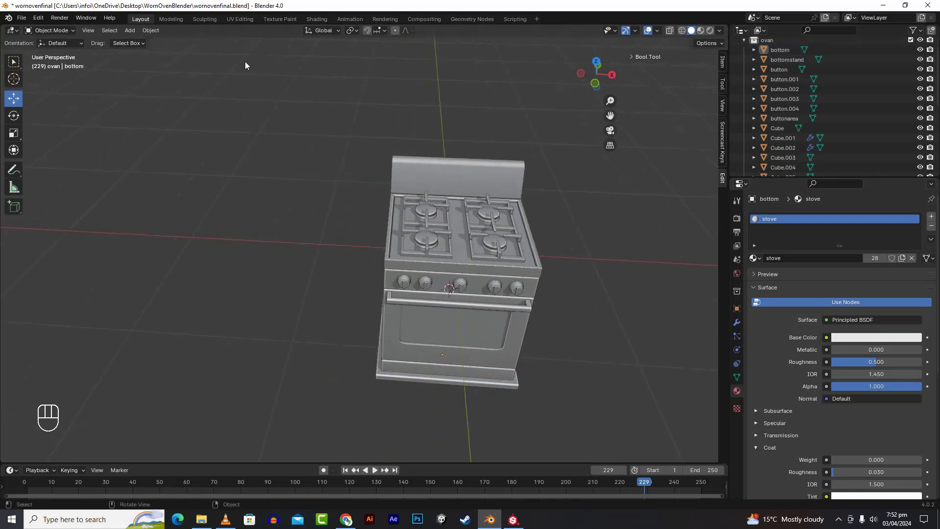
Switch to the UV Editing workspace.
{"action": "left_click", "coordinate": [208, 19]}
{"action": "left_click", "coordinate": [172, 20]}
{"action": "left_click", "coordinate": [276, 19]}
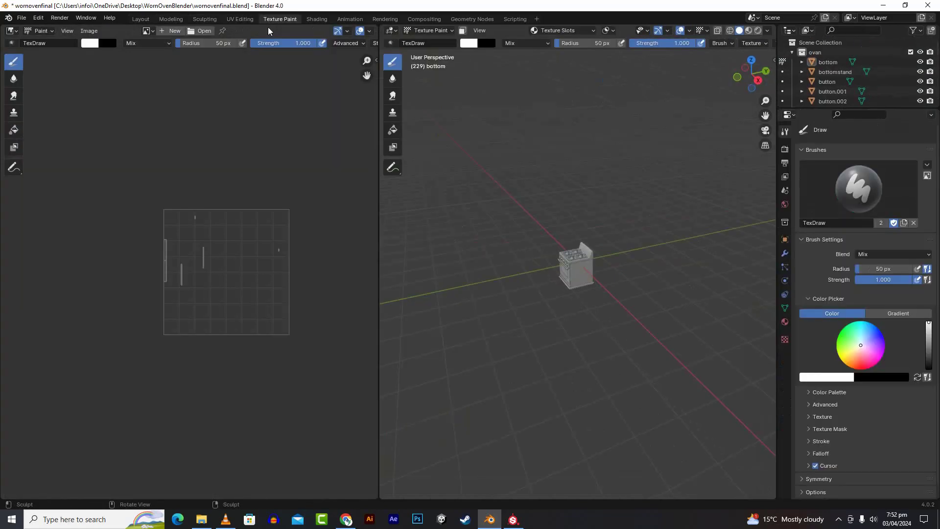
{"action": "left_click", "coordinate": [239, 19]}
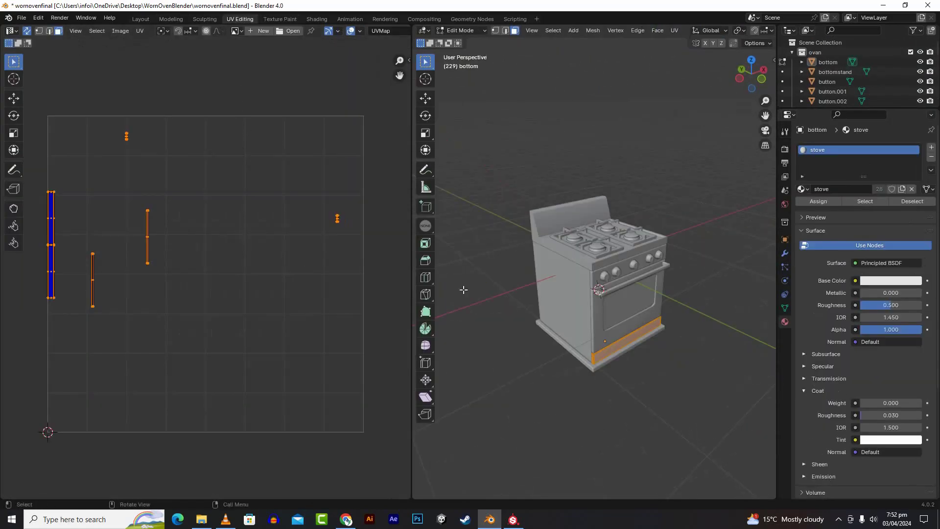
Leave Edit Mode on the bottom part, then select all oven parts and enter Edit Mode on them together.
{"action": "left_click", "coordinate": [517, 297]}
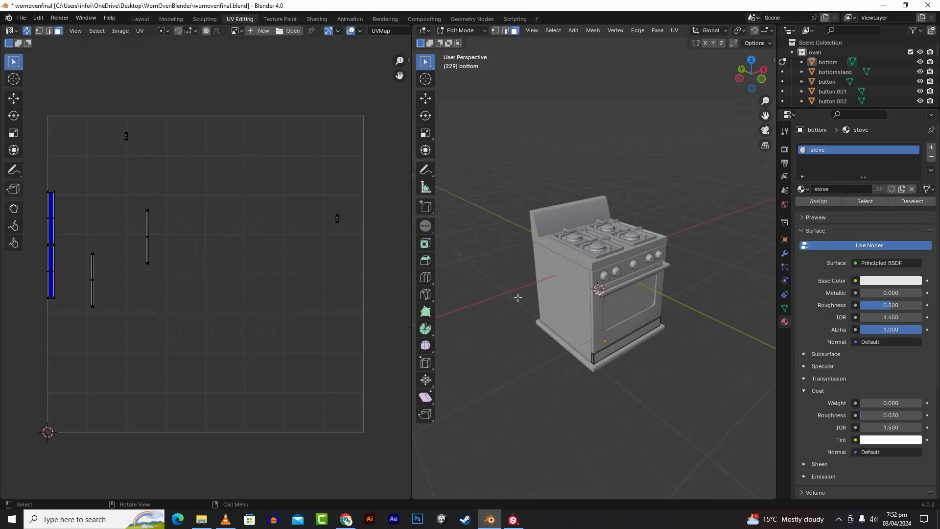
{"action": "key", "text": "a"}
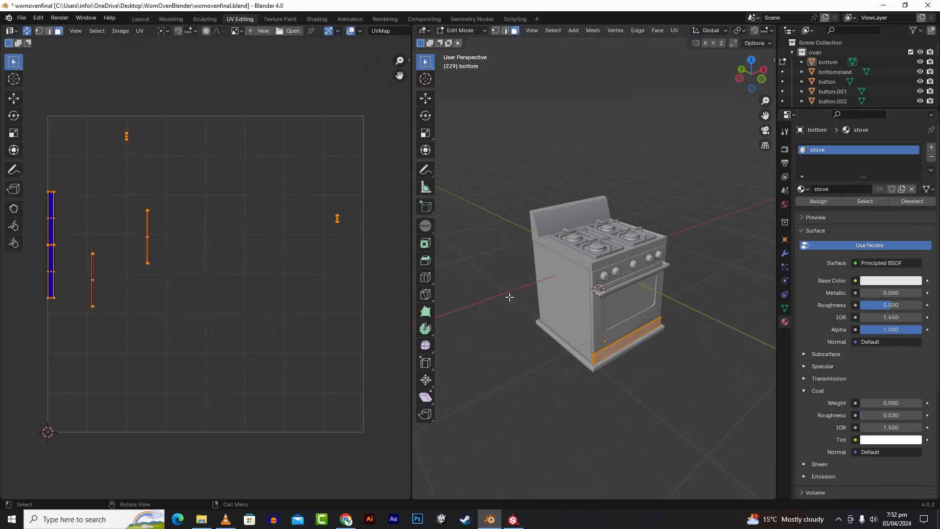
{"action": "key", "text": "Tab"}
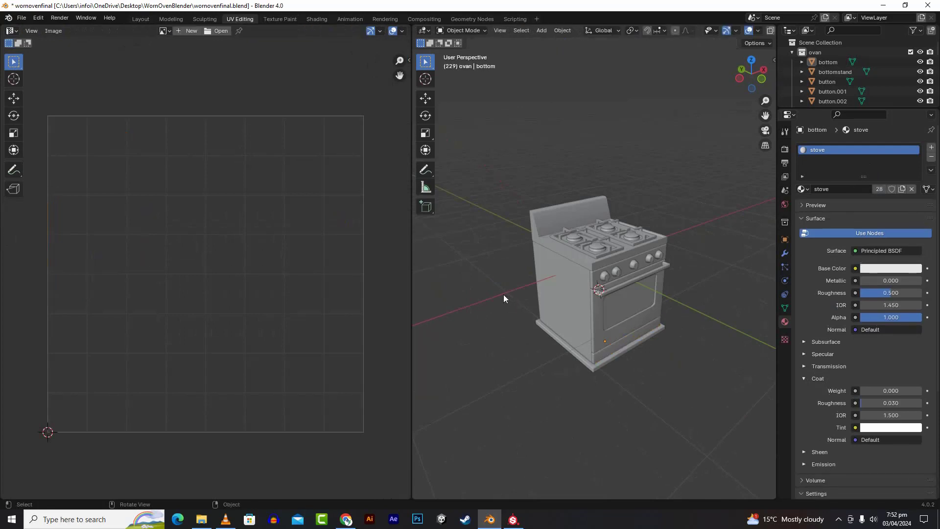
{"action": "key", "text": "a"}
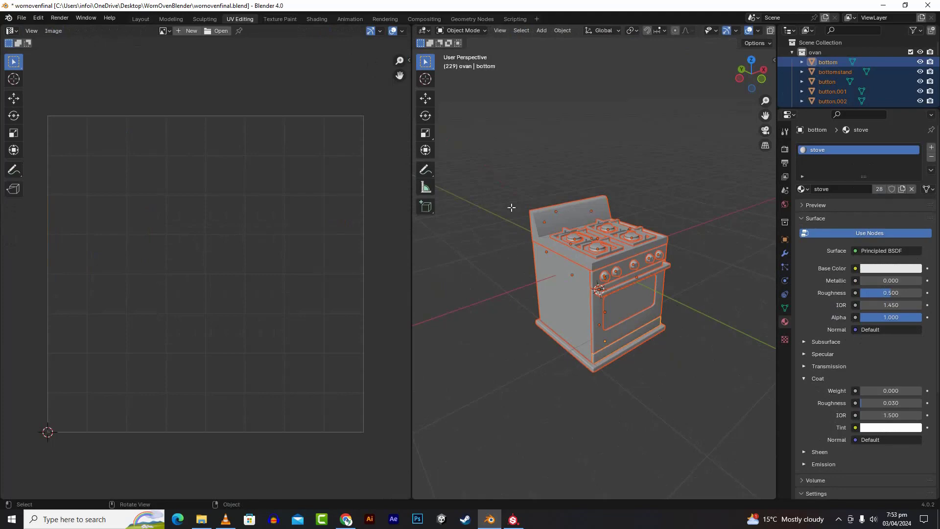
{"action": "key", "text": "Tab"}
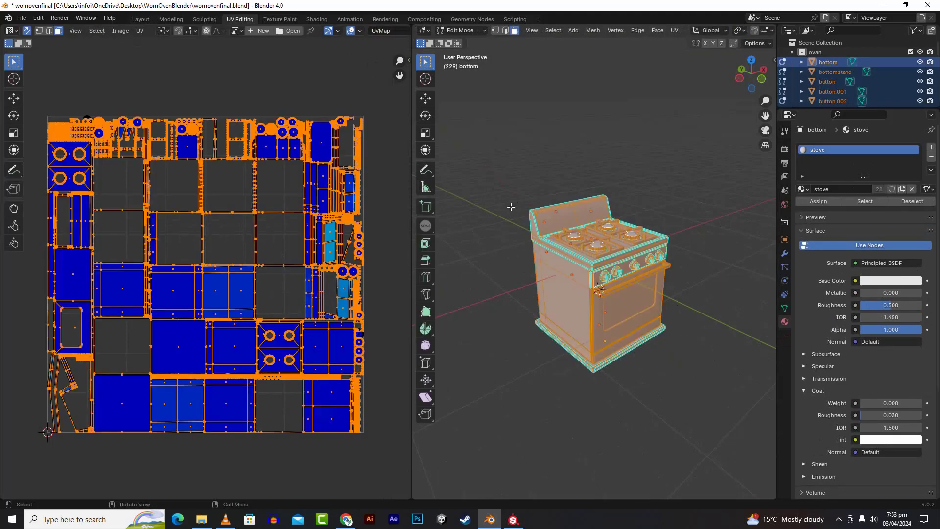
Unwrap all oven parts together with Smart UV Project at a 66° angle limit and return to Object Mode.
{"action": "scroll", "coordinate": [508, 219], "scroll_direction": "down", "scroll_amount": 1}
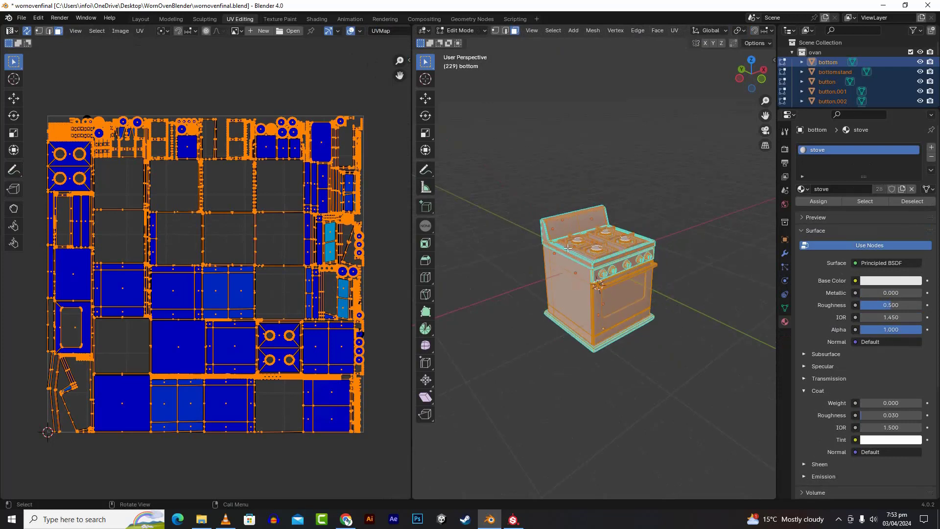
{"action": "key", "text": "u"}
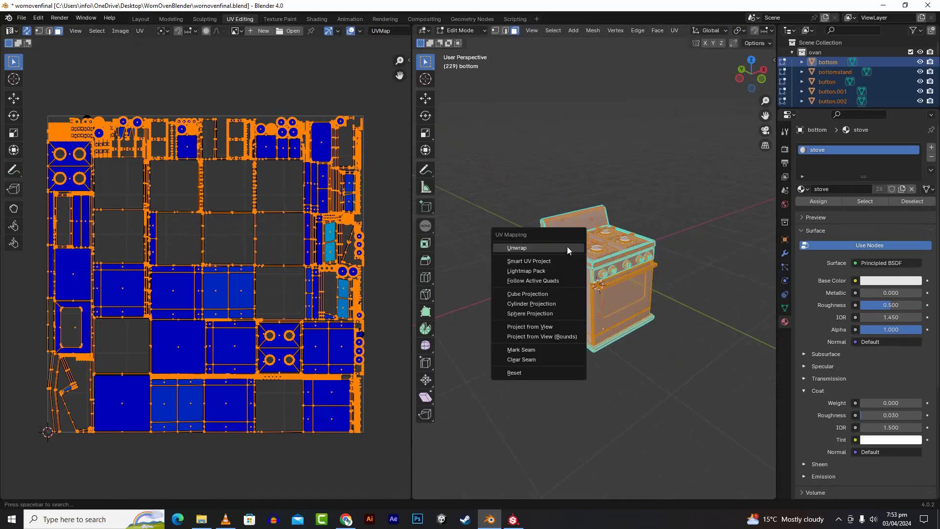
{"action": "left_click", "coordinate": [536, 262]}
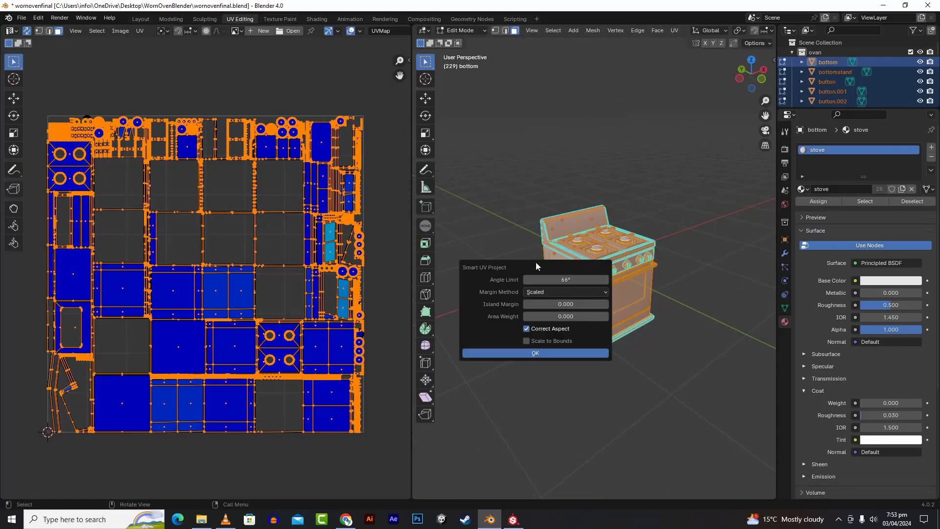
{"action": "left_click", "coordinate": [537, 356]}
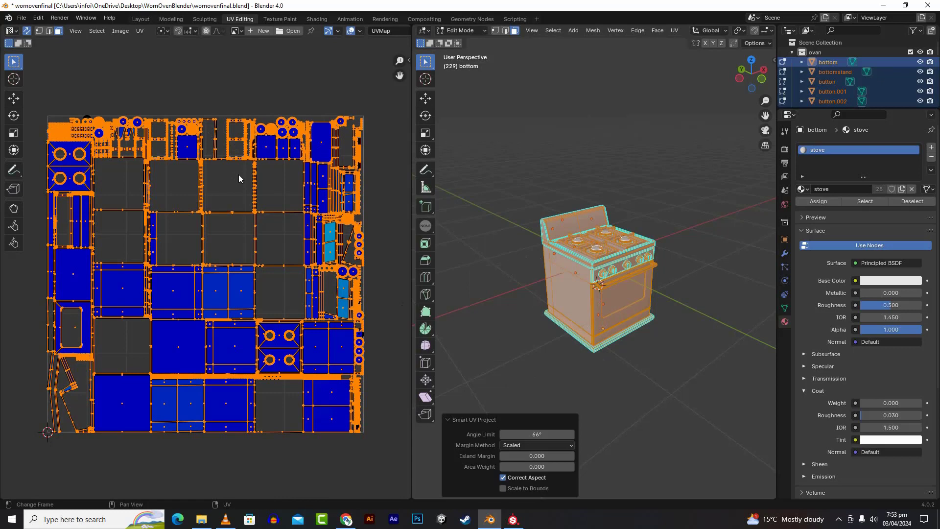
{"action": "key", "text": "Tab"}
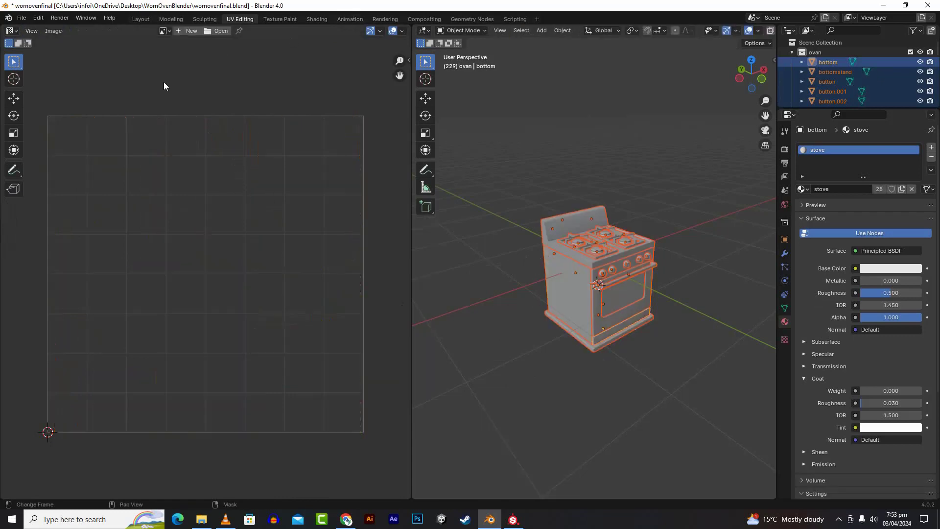
Start an FBX export of the oven as wornovenfinal.fbx and choose the oven folder on the Desktop as destination.
{"action": "left_click", "coordinate": [24, 18]}
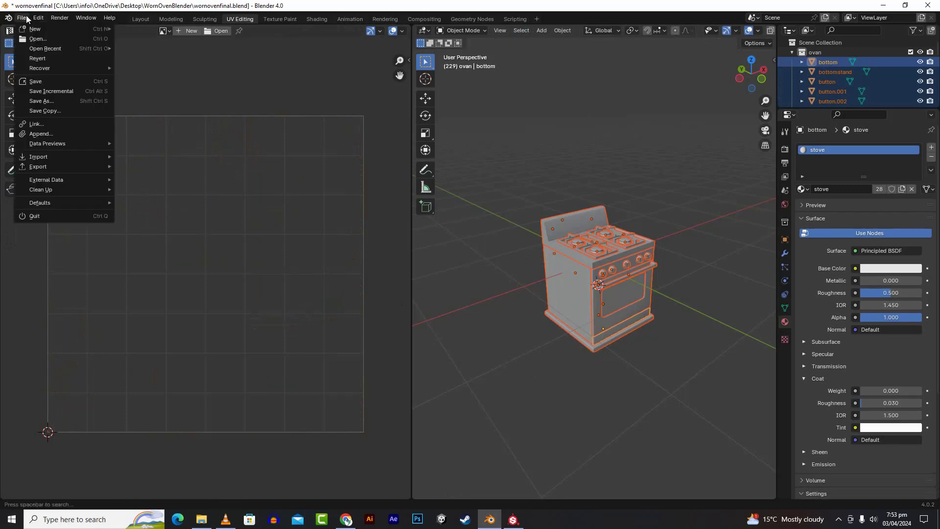
{"action": "mouse_move", "coordinate": [95, 167]}
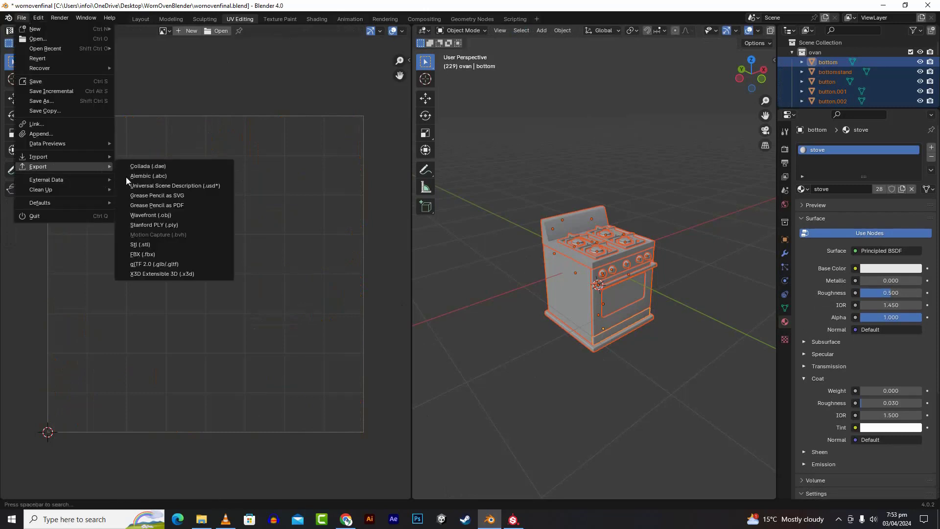
{"action": "left_click", "coordinate": [147, 254]}
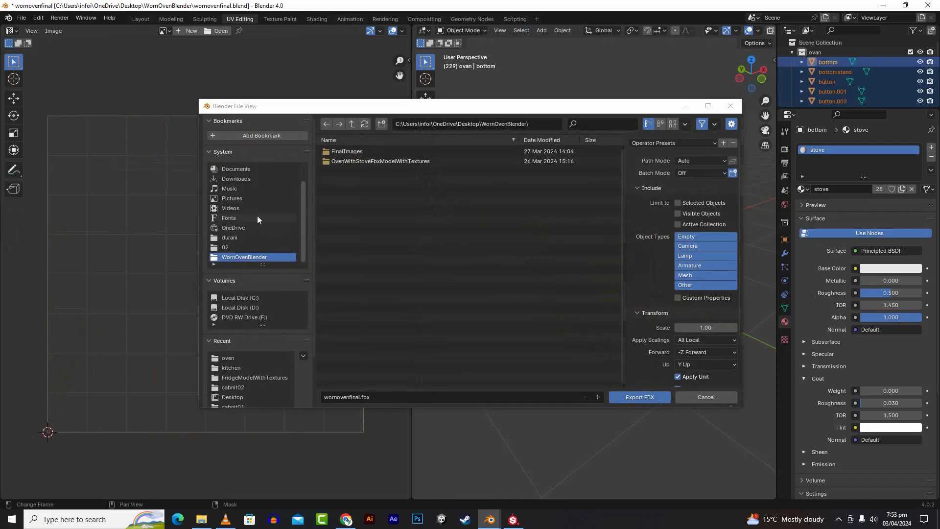
{"action": "left_click", "coordinate": [235, 170]}
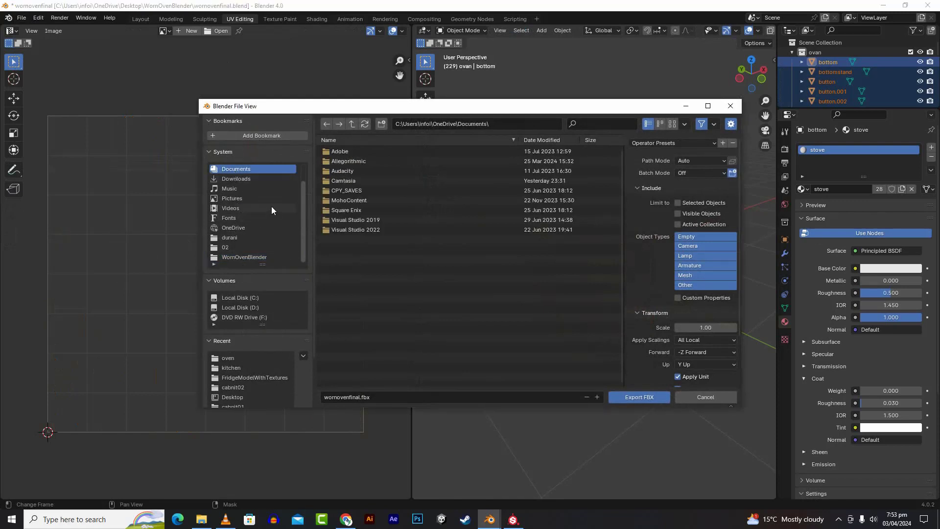
{"action": "scroll", "coordinate": [271, 209], "scroll_direction": "up", "scroll_amount": 2}
{"action": "left_click", "coordinate": [234, 177]}
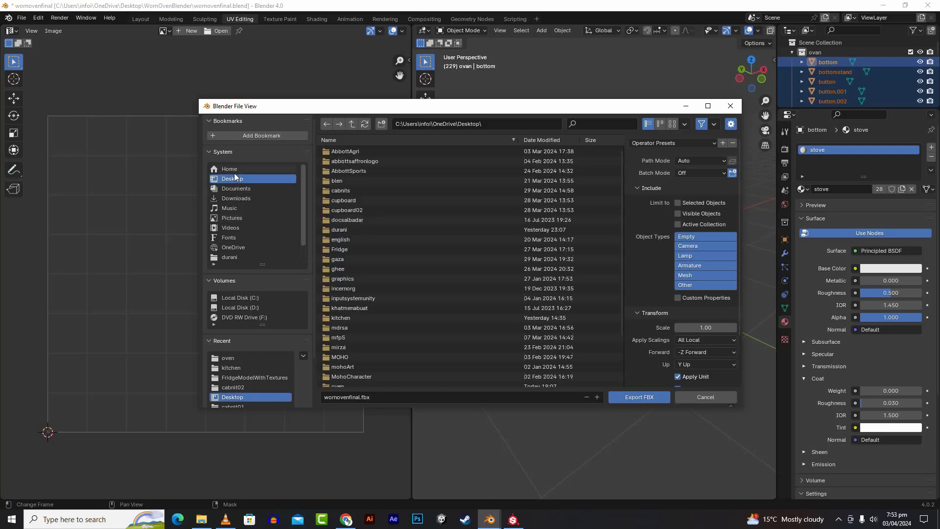
{"action": "scroll", "coordinate": [372, 278], "scroll_direction": "down", "scroll_amount": 3}
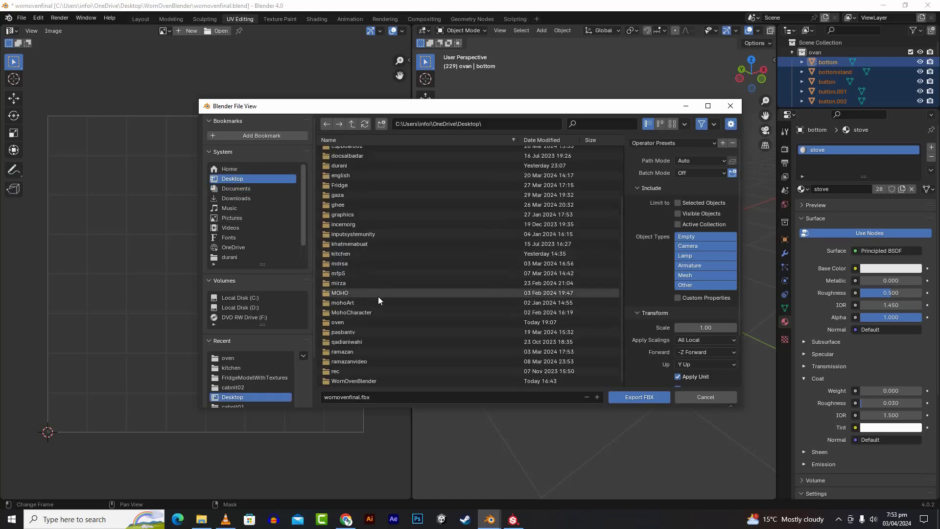
{"action": "left_click", "coordinate": [366, 325]}
{"action": "double_click", "coordinate": [365, 324]}
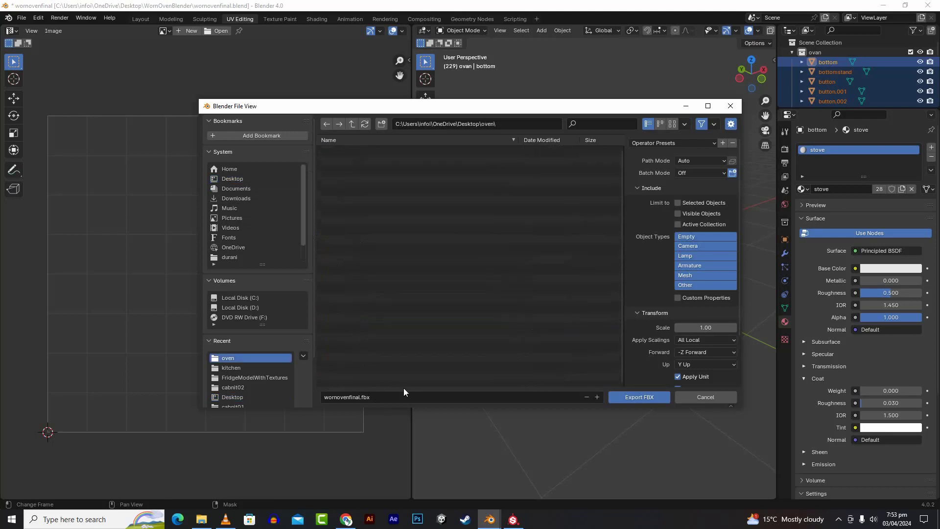
Limit the export to Mesh objects, Visible Objects and Active Collection, and export the FBX.
{"action": "left_click", "coordinate": [705, 275]}
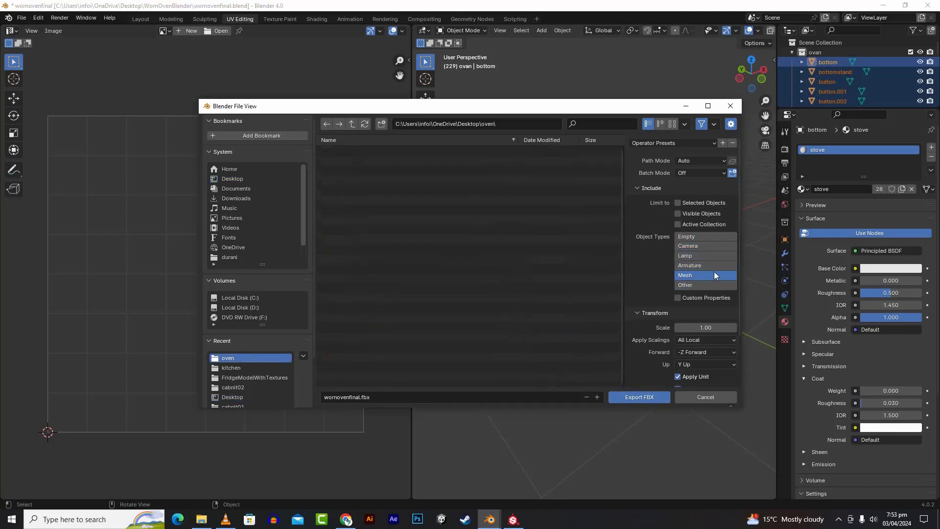
{"action": "left_click", "coordinate": [678, 213]}
{"action": "left_click", "coordinate": [678, 224]}
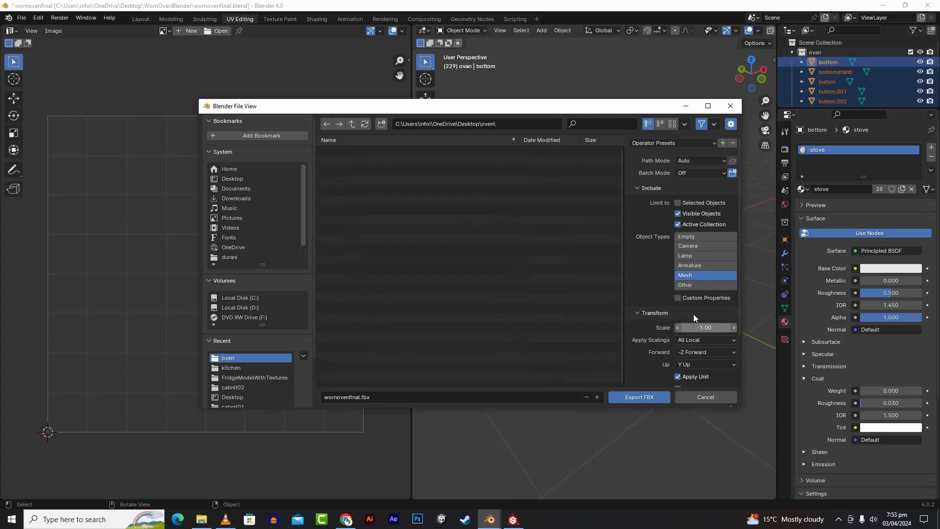
{"action": "left_click", "coordinate": [656, 395]}
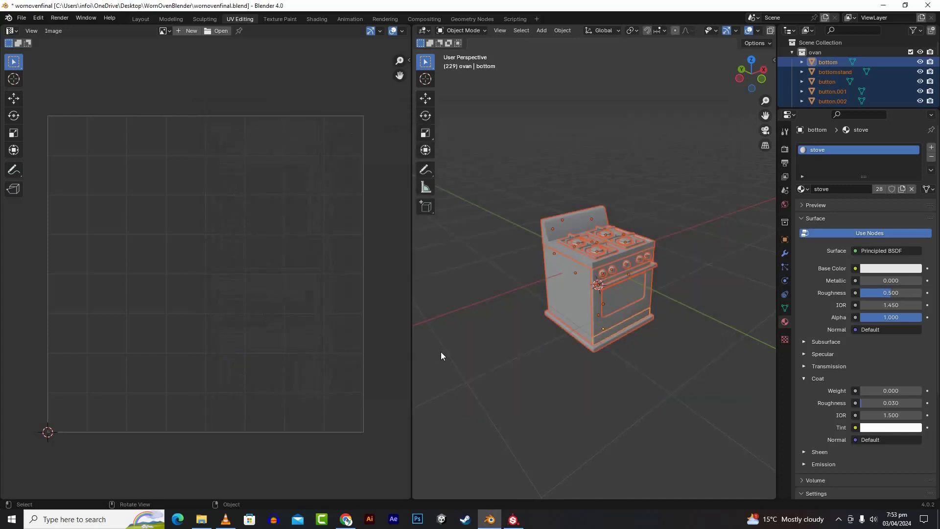
Save the blend file, then close Blender to switch to Substance Painter.
{"action": "key", "text": "ctrl+s"}
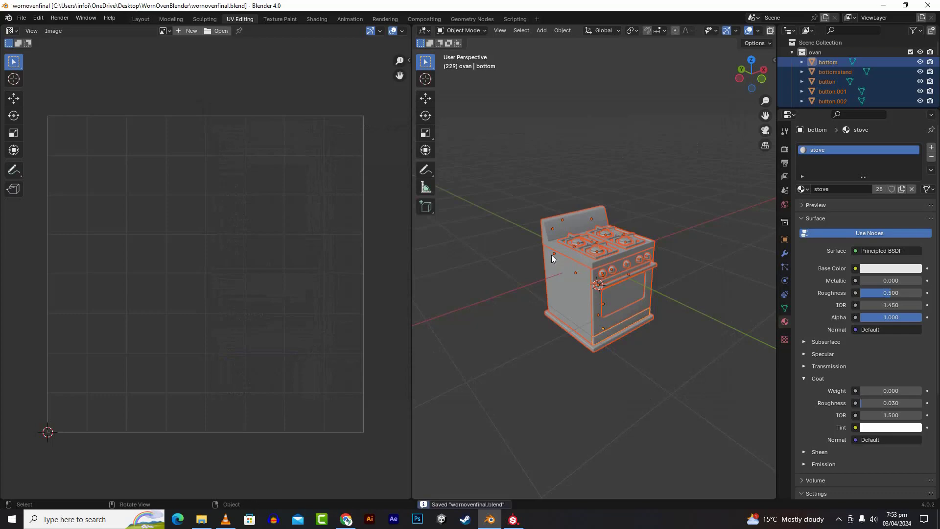
{"action": "left_click", "coordinate": [927, 6]}
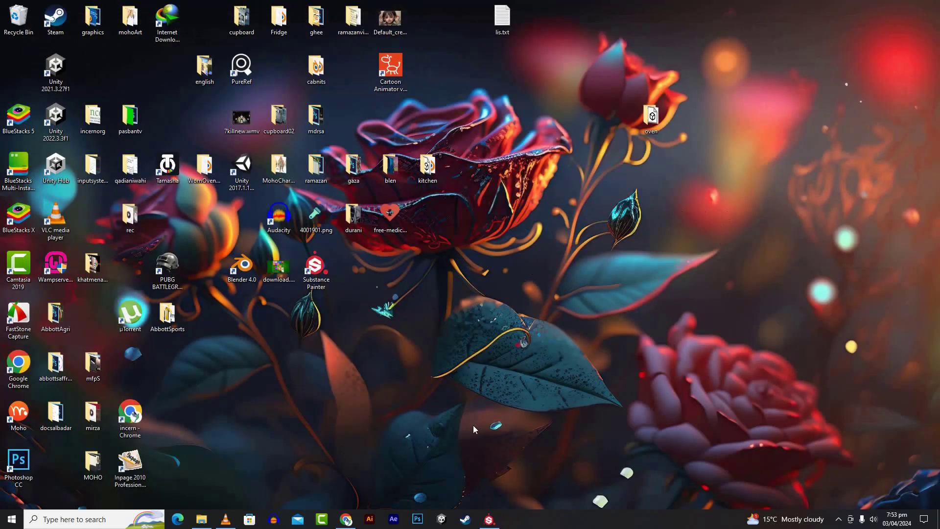
{"action": "left_click", "coordinate": [489, 519]}
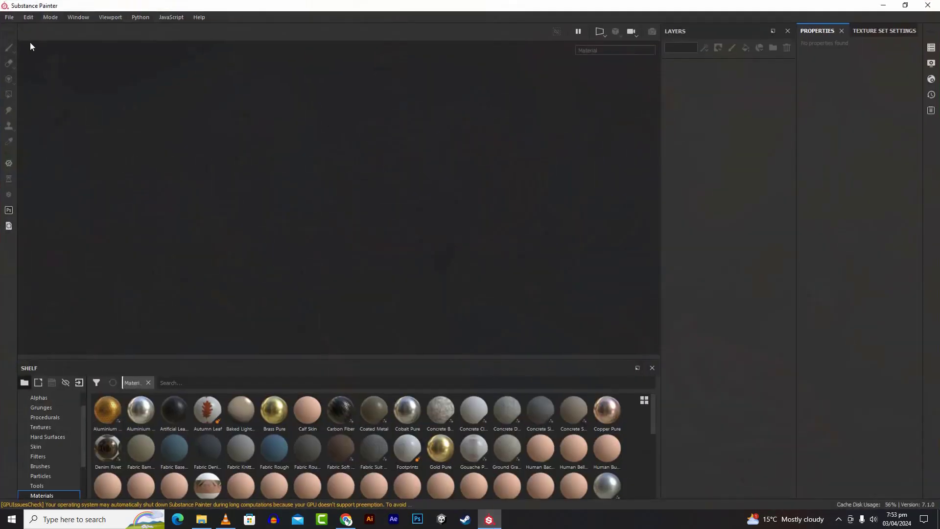
Start a new project and choose wornovenfinal.fbx from the Desktop's oven folder as its mesh file.
{"action": "left_click", "coordinate": [9, 17]}
{"action": "left_click", "coordinate": [14, 28]}
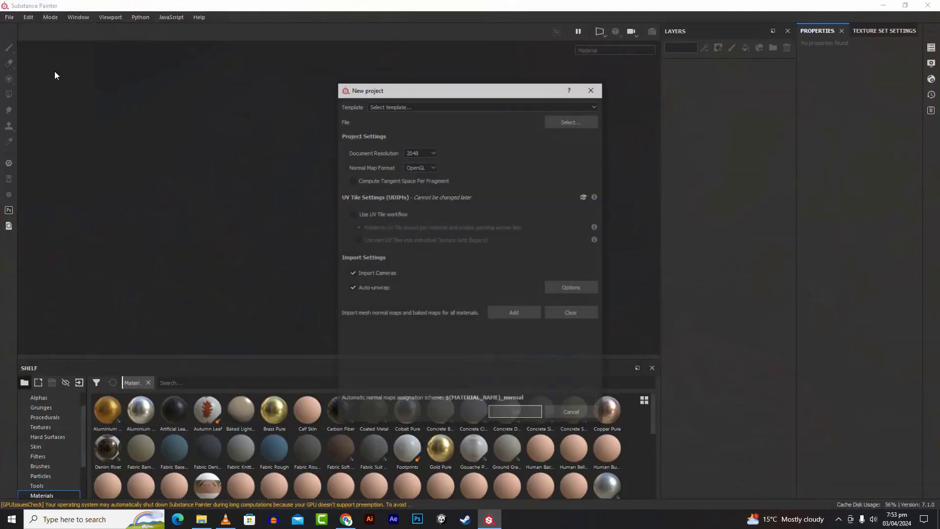
{"action": "left_click", "coordinate": [557, 123]}
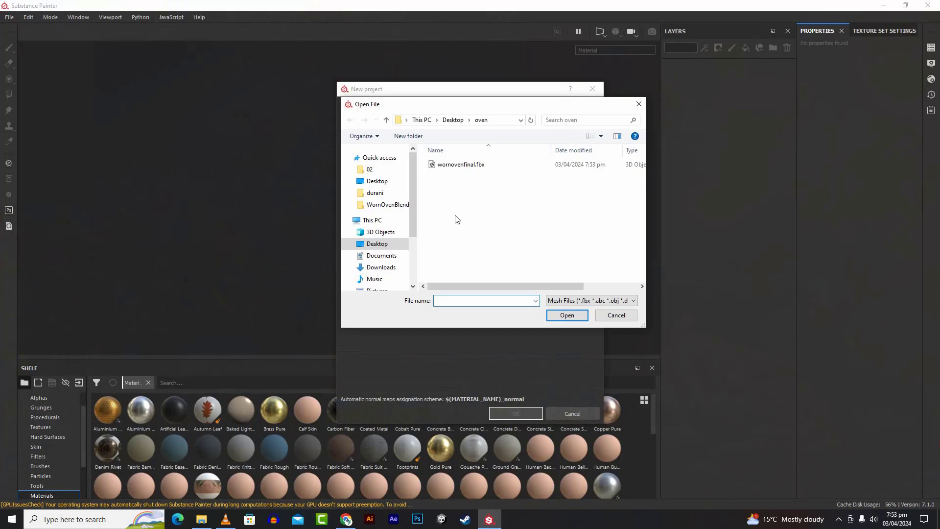
{"action": "left_click", "coordinate": [459, 168]}
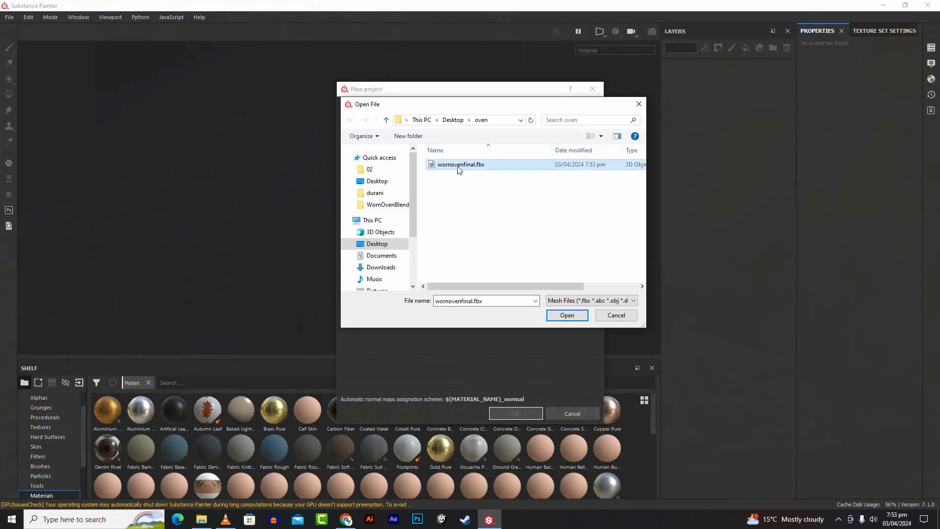
{"action": "double_click", "coordinate": [459, 168]}
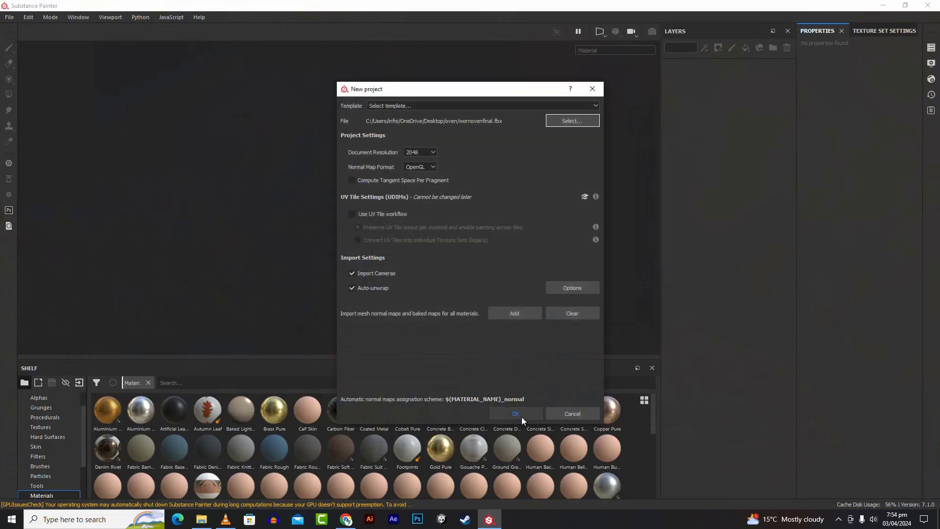
Create the project from wornovenfinal.fbx with a 2048 document resolution and OpenGL normal map format.
{"action": "left_click", "coordinate": [516, 414]}
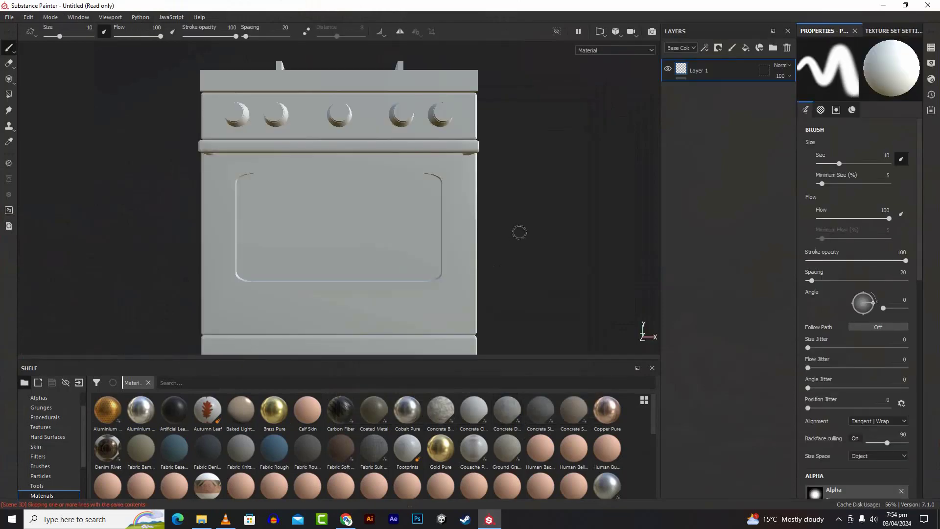
Examine the imported oven model from the front and slightly above, under different lighting directions.
{"action": "key", "text": "alt"}
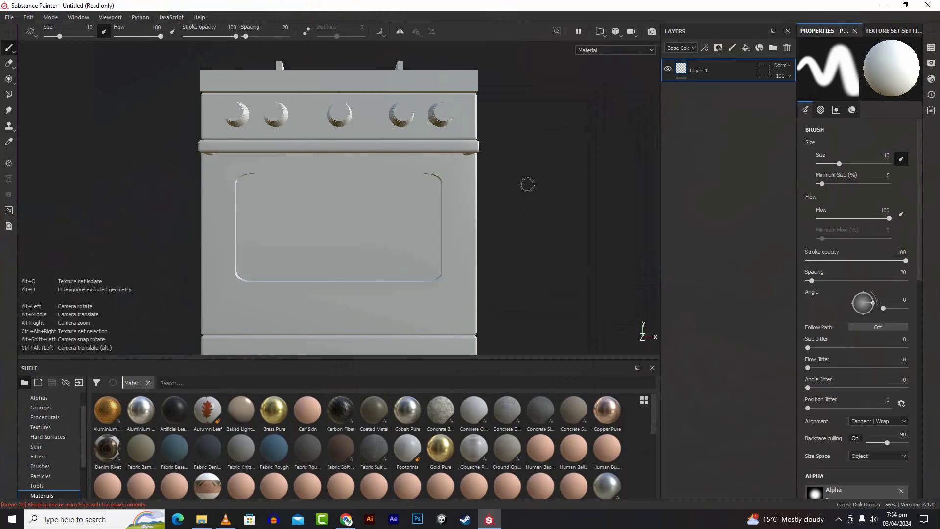
{"action": "mouse_move", "coordinate": [527, 185]}
{"action": "left_mouse_down", "text": "alt"}
{"action": "mouse_move", "coordinate": [531, 256]}
{"action": "mouse_move", "coordinate": [369, 226]}
{"action": "mouse_move", "coordinate": [410, 164]}
{"action": "mouse_move", "coordinate": [580, 168]}
{"action": "mouse_move", "coordinate": [527, 244]}
{"action": "mouse_move", "coordinate": [403, 184]}
{"action": "mouse_move", "coordinate": [557, 191]}
{"action": "mouse_move", "coordinate": [575, 230]}
{"action": "mouse_move", "coordinate": [522, 211]}
{"action": "left_mouse_up", "text": "alt"}
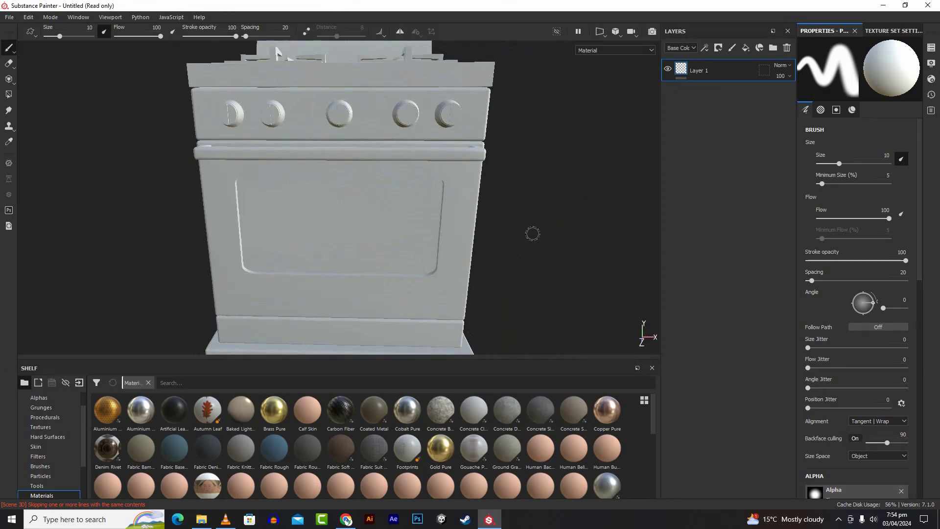
{"action": "scroll", "coordinate": [533, 233], "scroll_direction": "up", "scroll_amount": 2}
{"action": "scroll", "coordinate": [532, 232], "scroll_direction": "down", "scroll_amount": 5}
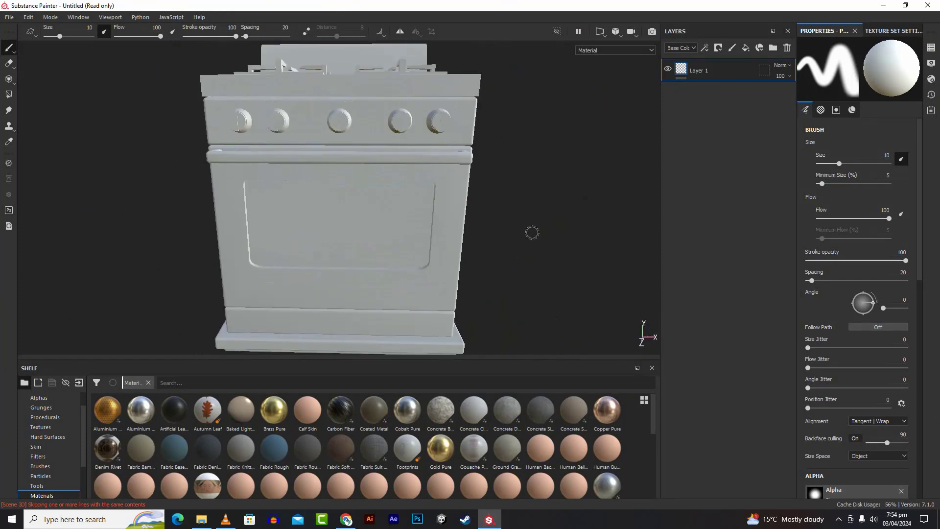
{"action": "scroll", "coordinate": [531, 233], "scroll_direction": "up", "scroll_amount": 3}
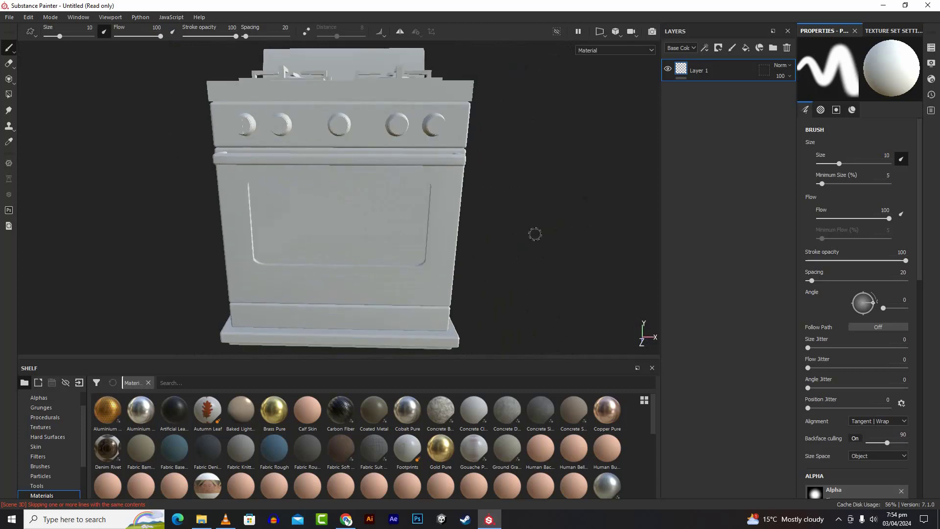
{"action": "right_click_drag", "start_coordinate": [536, 231], "coordinate": [584, 236], "text": "shift"}
{"action": "key", "text": "alt"}
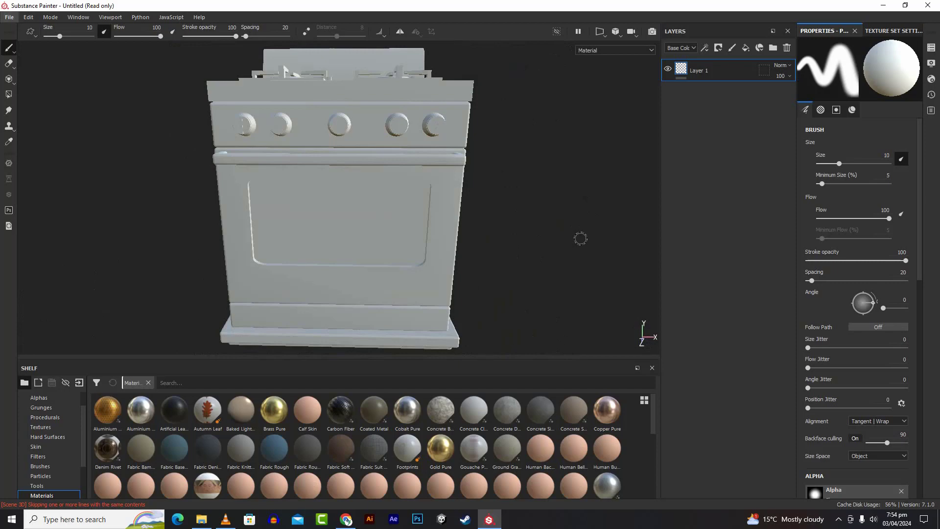
{"action": "scroll", "coordinate": [581, 239], "scroll_direction": "up", "scroll_amount": 2}
{"action": "scroll", "coordinate": [579, 239], "scroll_direction": "down", "scroll_amount": 4}
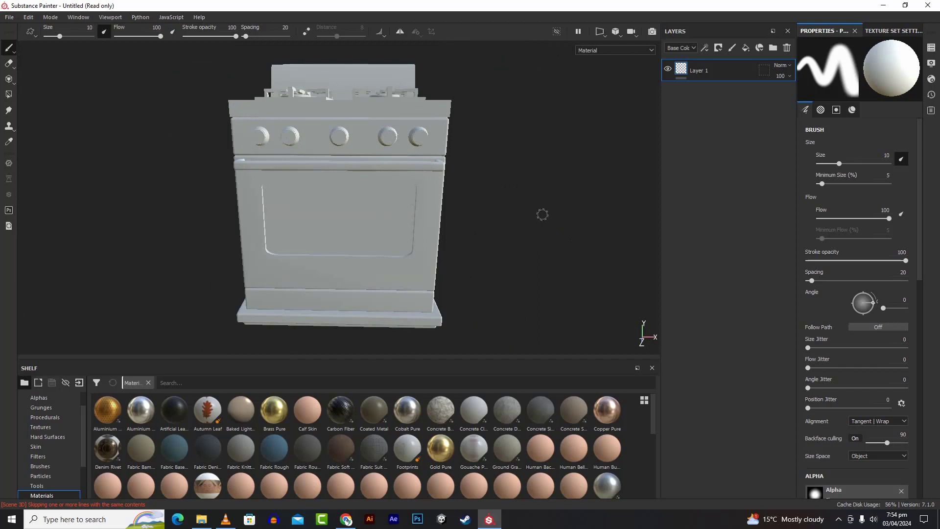
{"action": "scroll", "coordinate": [511, 214], "scroll_direction": "down", "scroll_amount": 2}
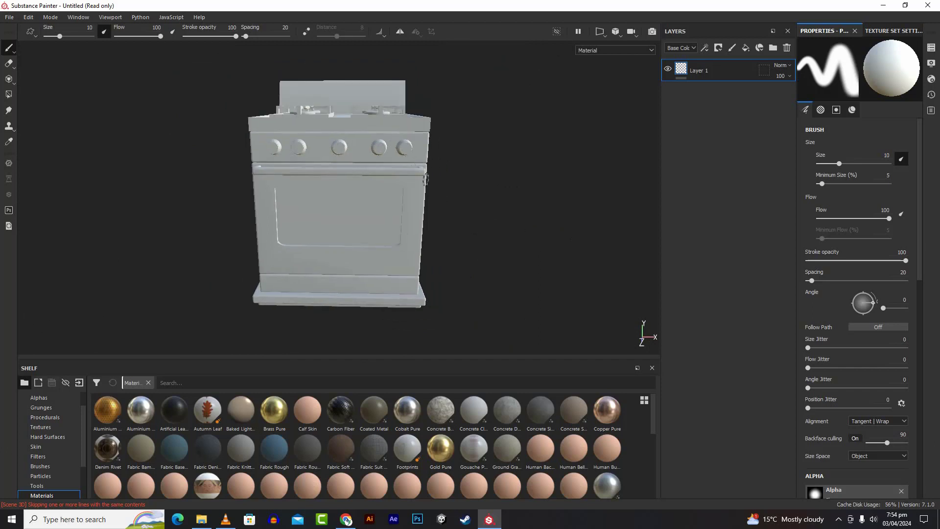
{"action": "double_click", "coordinate": [705, 4]}
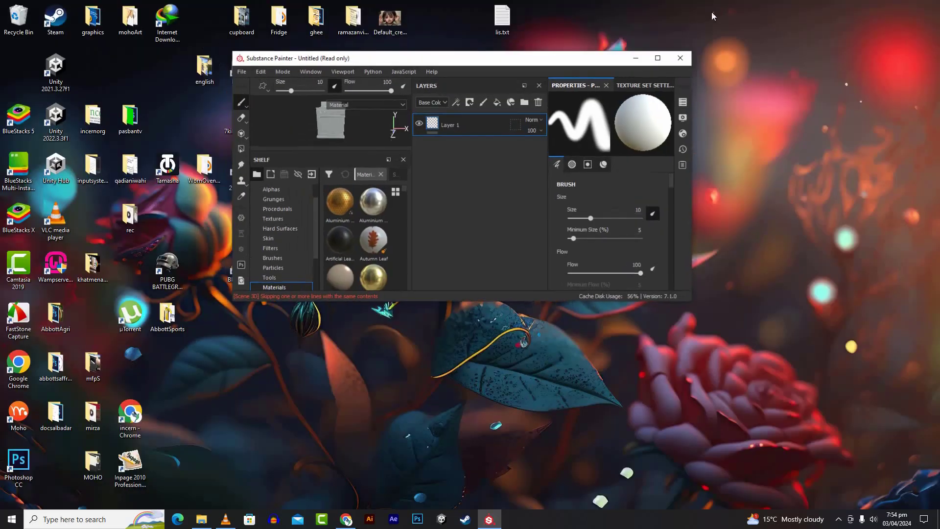
{"action": "double_click", "coordinate": [599, 58]}
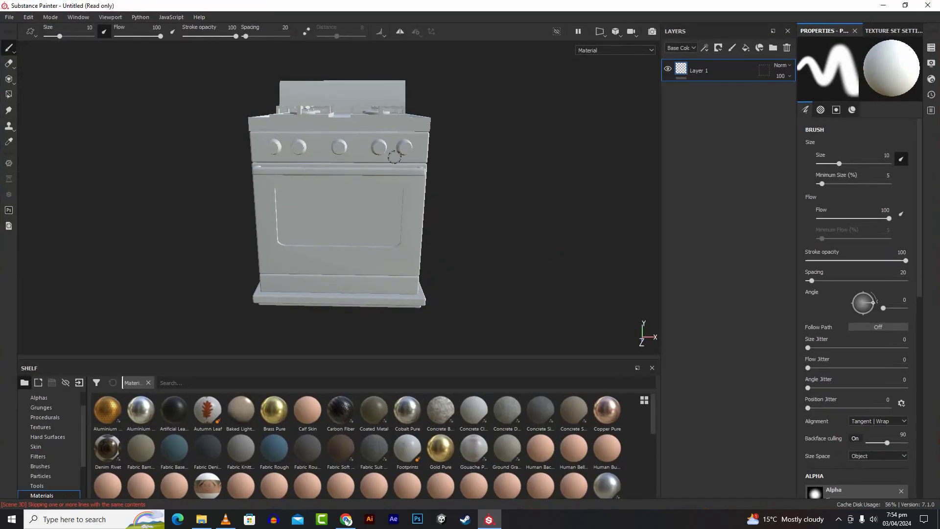
Set the texture size of the stove texture set to 2048.
{"action": "left_click", "coordinate": [897, 31]}
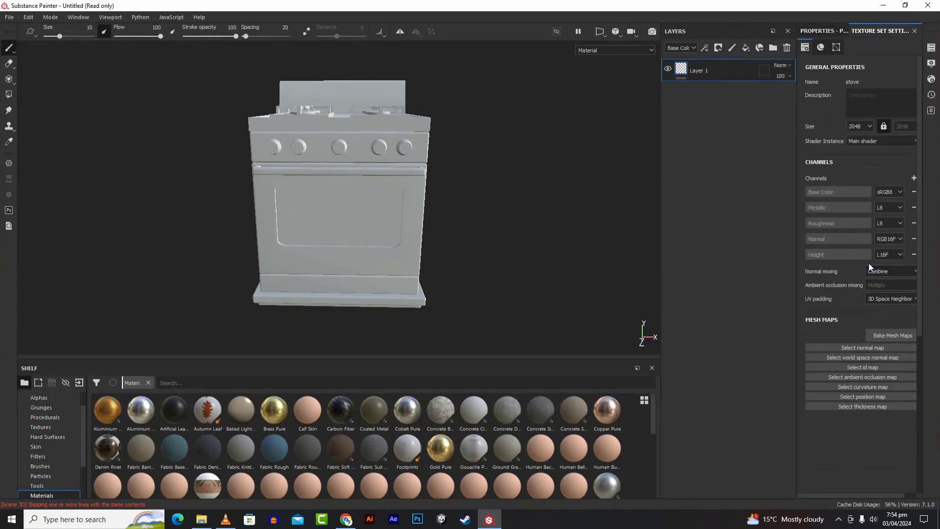
{"action": "left_click", "coordinate": [870, 126]}
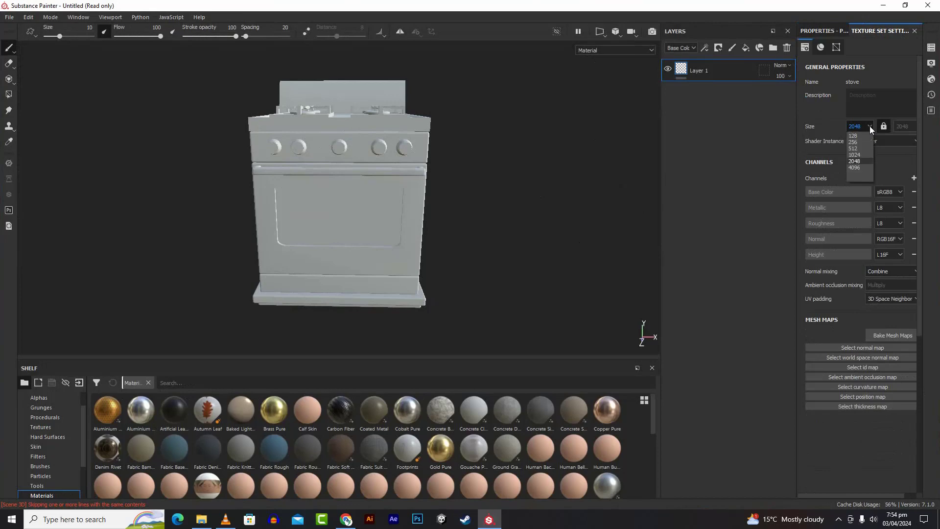
{"action": "left_click", "coordinate": [862, 161]}
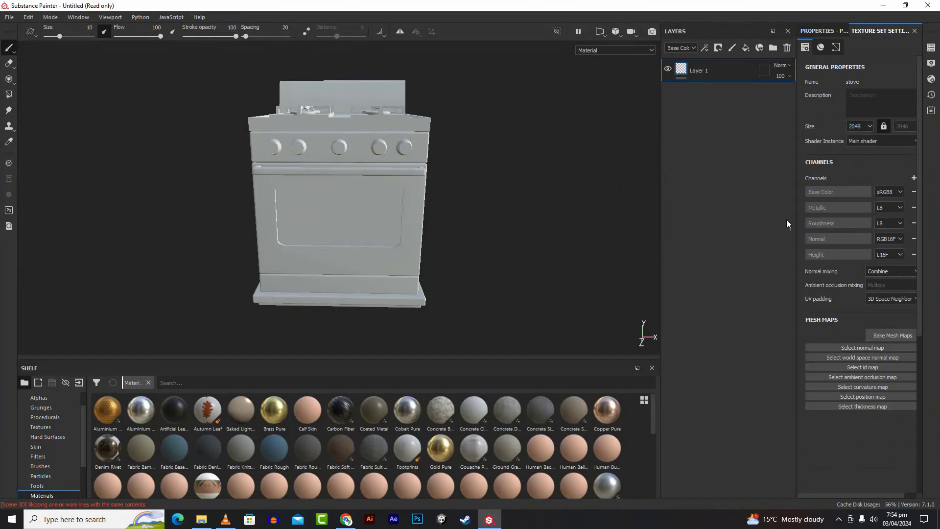
{"action": "left_click", "coordinate": [868, 130]}
{"action": "left_click", "coordinate": [723, 249]}
Bake all seven mesh maps for the stove texture set at an output size of 2048.
{"action": "left_click", "coordinate": [875, 335]}
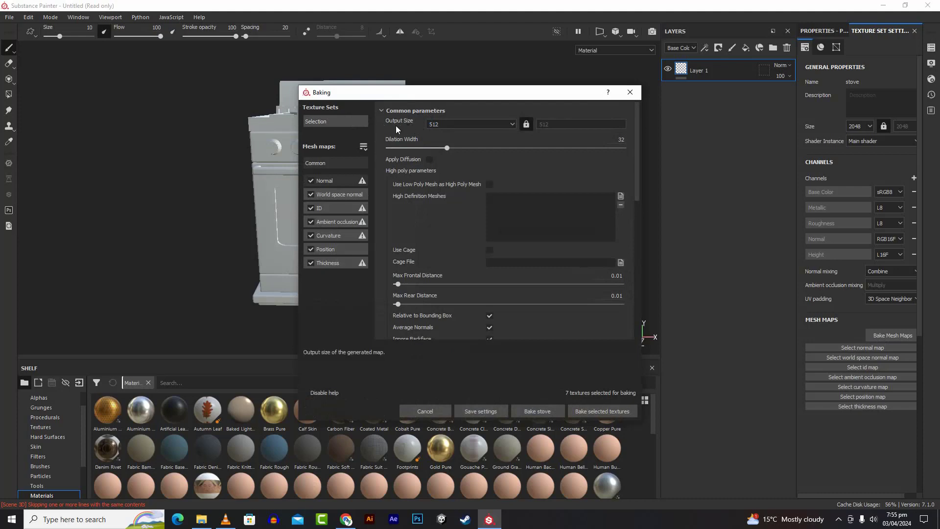
{"action": "left_click", "coordinate": [477, 125]}
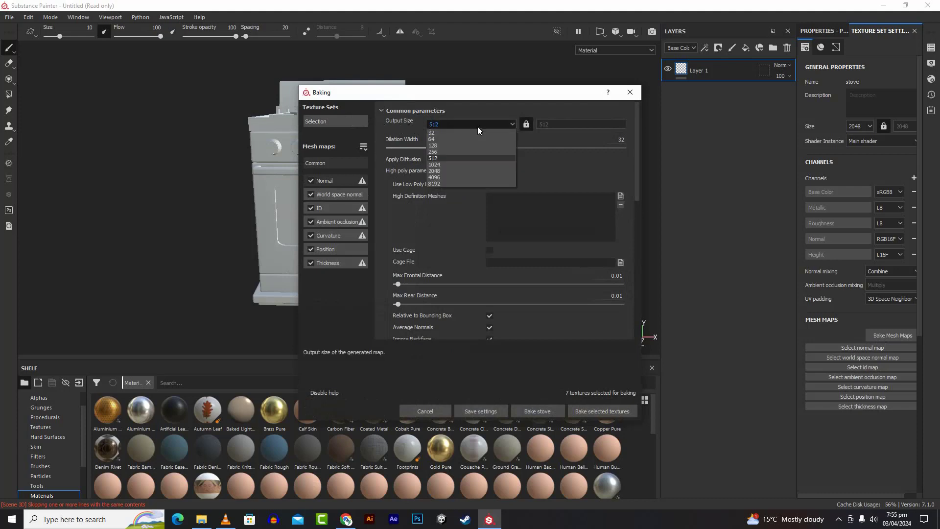
{"action": "left_click", "coordinate": [479, 169]}
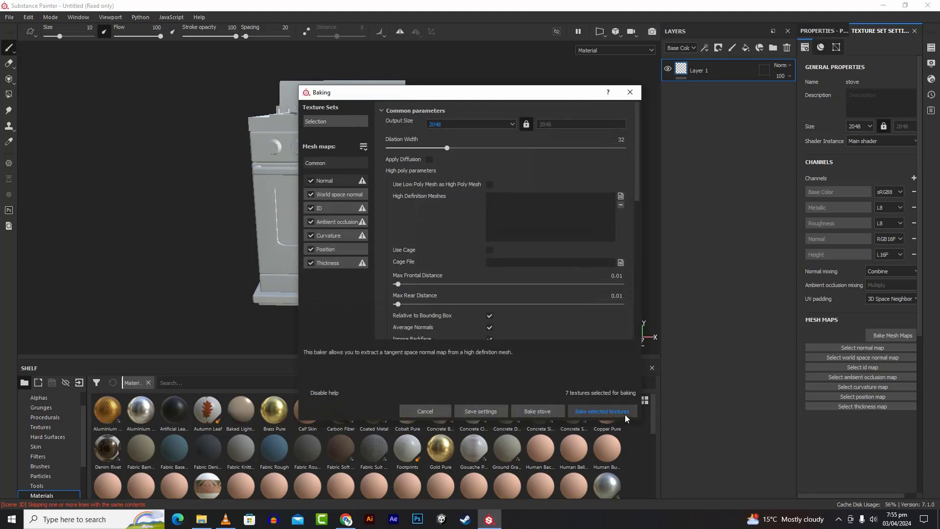
{"action": "left_click", "coordinate": [602, 411]}
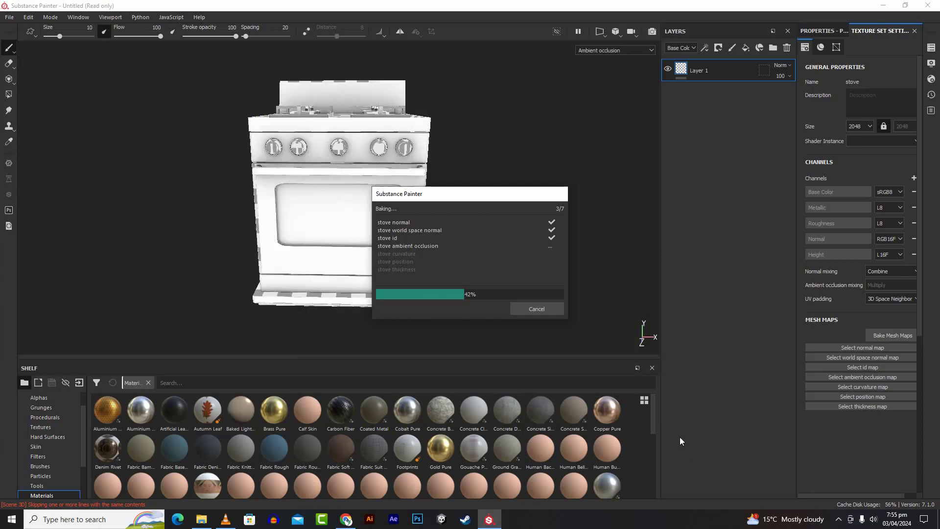
{"action": "left_click", "coordinate": [839, 520]}
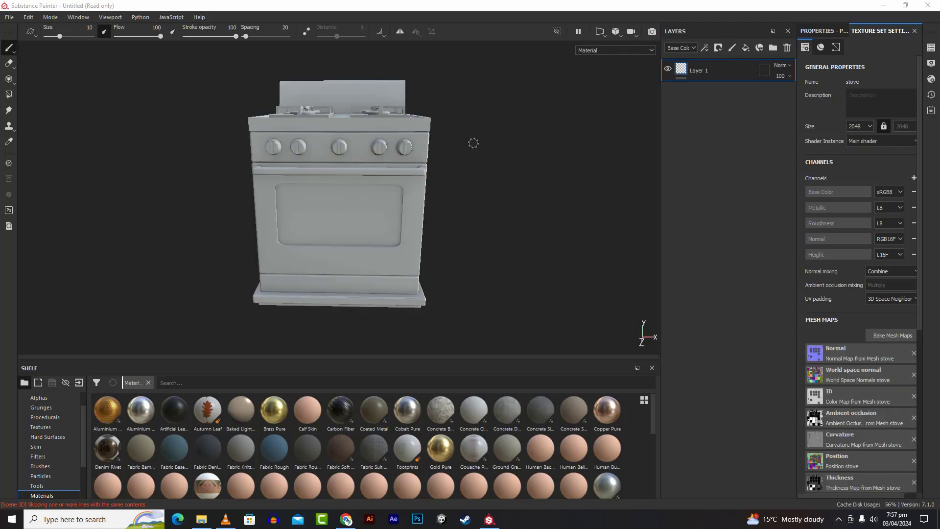
Delete the default paint layer and add a fill layer named BaseColor.
{"action": "left_click_drag", "start_coordinate": [473, 143], "coordinate": [554, 138], "text": "alt"}
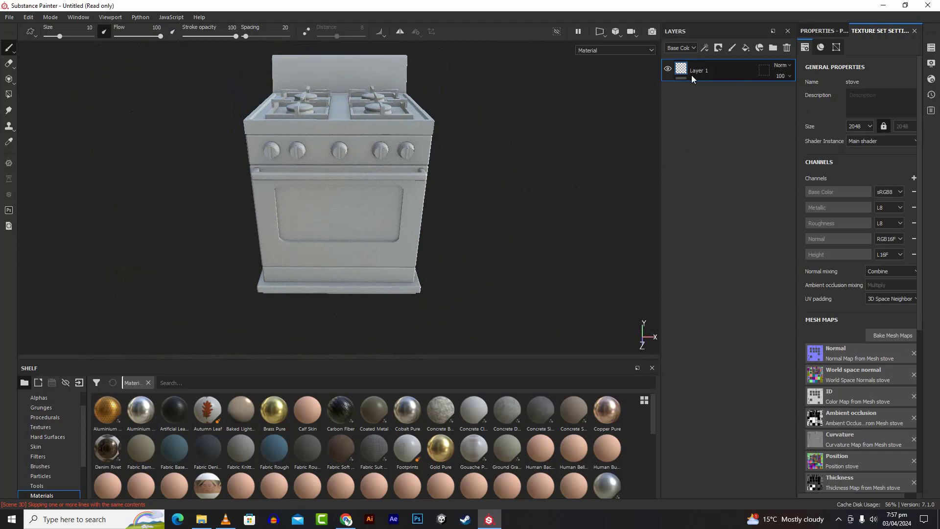
{"action": "left_click", "coordinate": [787, 48]}
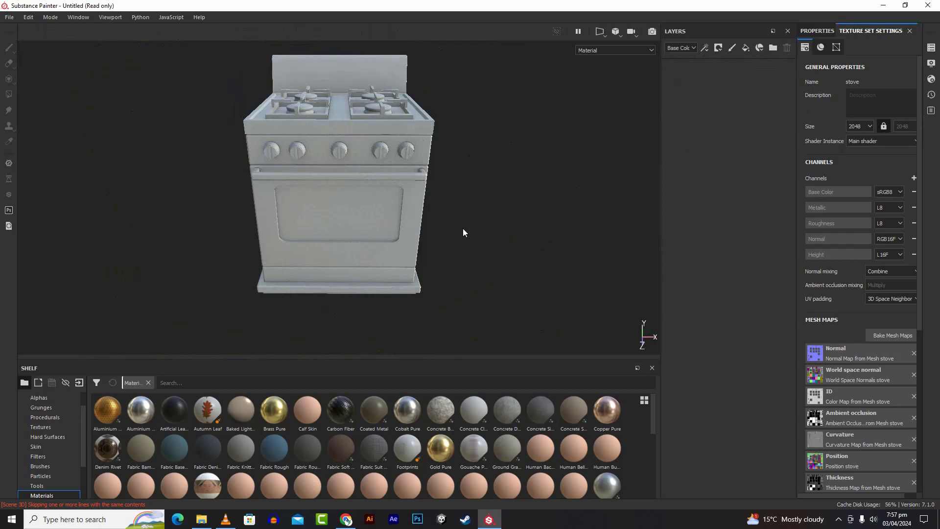
{"action": "scroll", "coordinate": [496, 291], "scroll_direction": "up", "scroll_amount": 2}
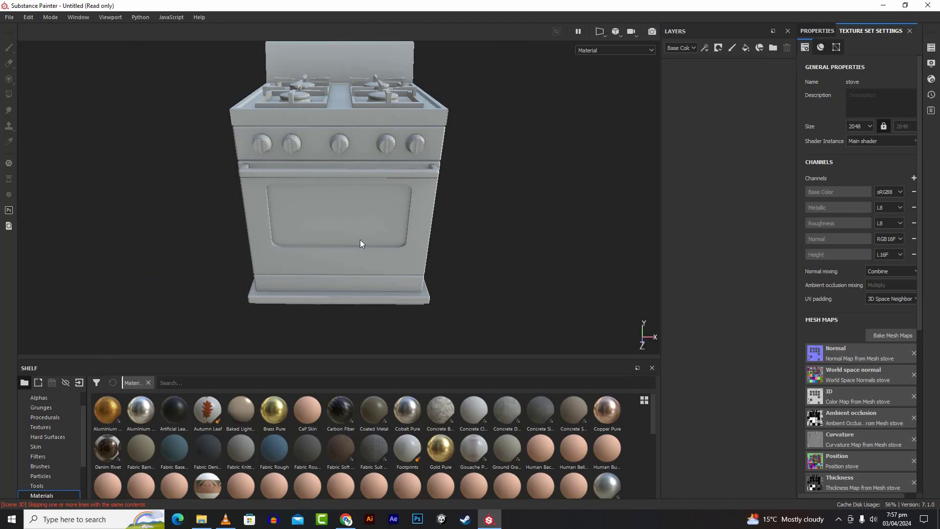
{"action": "left_click_drag", "start_coordinate": [361, 243], "coordinate": [512, 282], "text": "alt"}
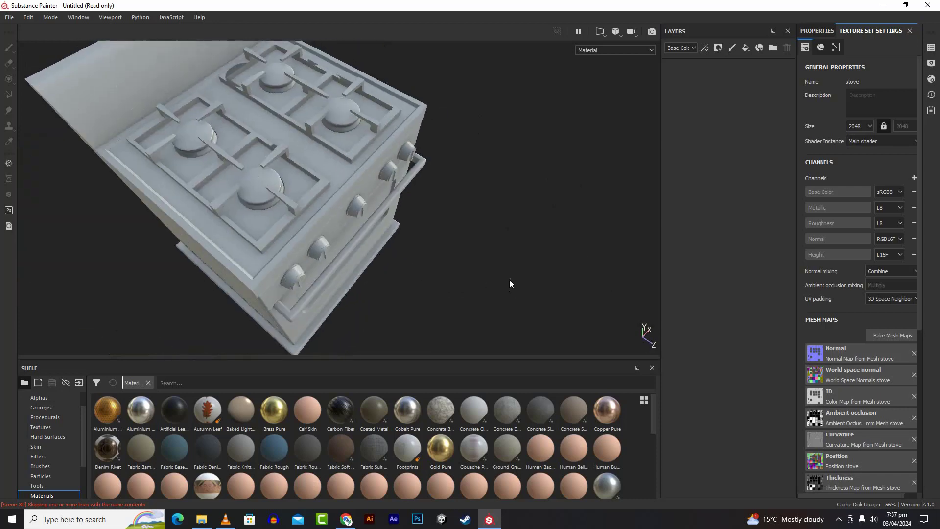
{"action": "left_click_drag", "start_coordinate": [541, 248], "coordinate": [443, 198], "text": "alt"}
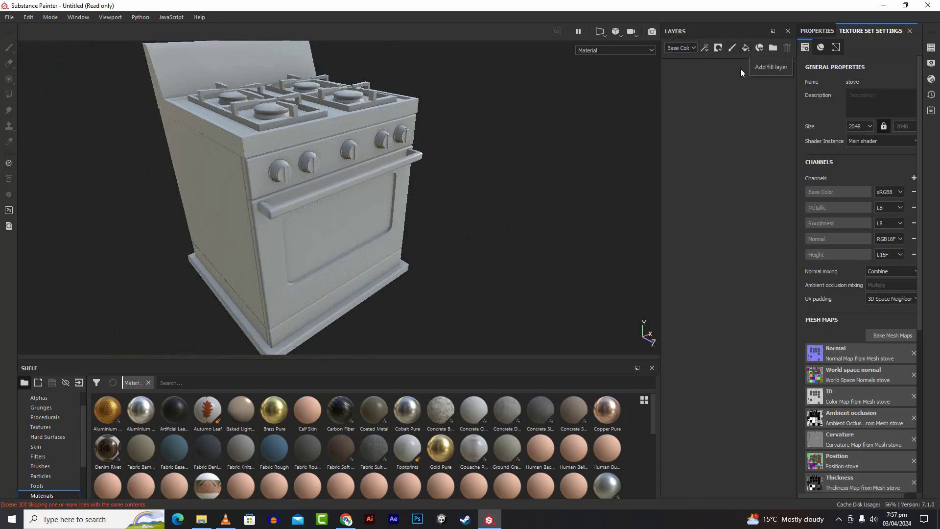
{"action": "left_click", "coordinate": [746, 52]}
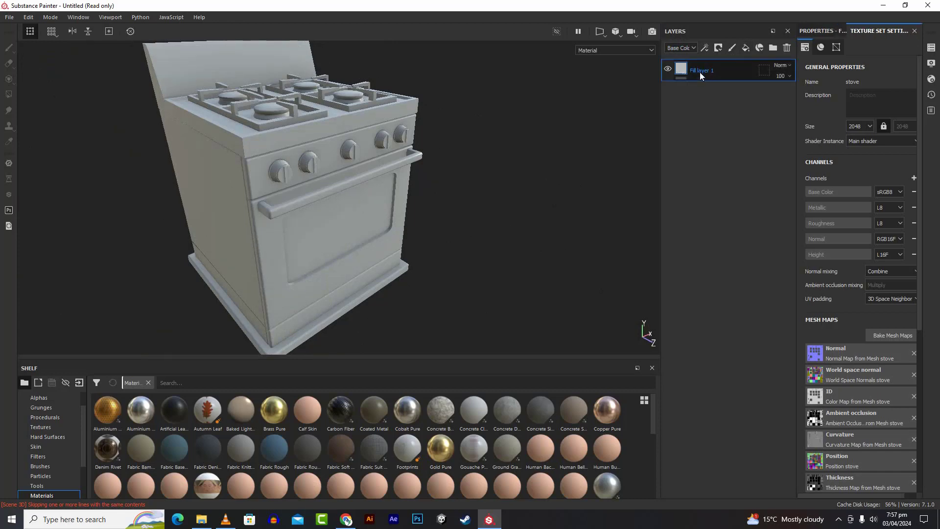
{"action": "double_click", "coordinate": [701, 72]}
{"action": "type", "text": "BaseColor"}
{"action": "key", "text": "Return"}
Set the BaseColor layer's base color to a muted grey-beige, about R 0.424, G 0.415, B 0.343.
{"action": "left_click", "coordinate": [820, 31]}
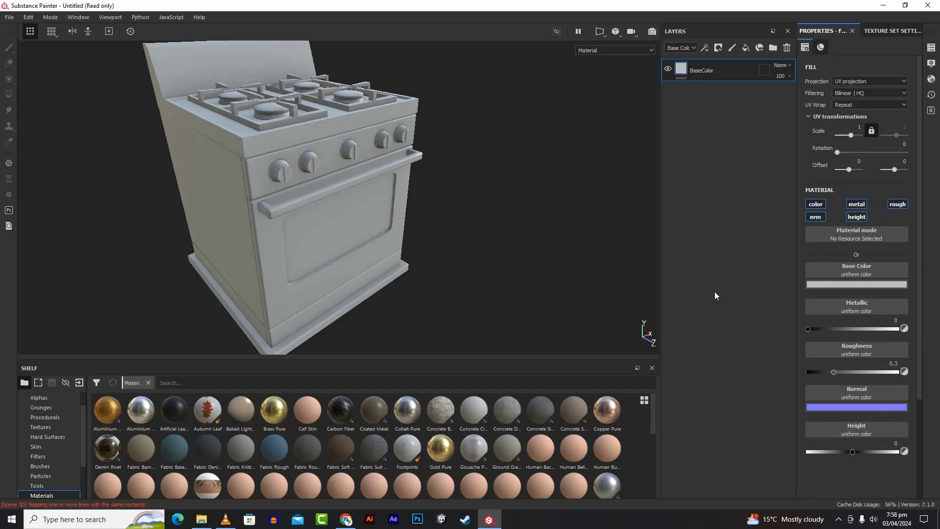
{"action": "left_click", "coordinate": [841, 285]}
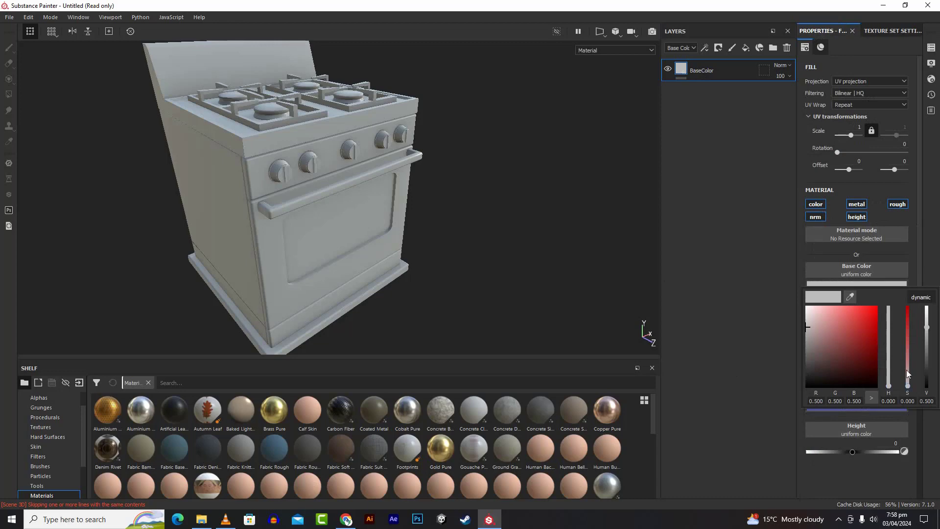
{"action": "mouse_move", "coordinate": [906, 369]}
{"action": "left_mouse_down"}
{"action": "mouse_move", "coordinate": [907, 333]}
{"action": "mouse_move", "coordinate": [907, 386]}
{"action": "left_mouse_up"}
{"action": "left_click_drag", "start_coordinate": [867, 323], "coordinate": [844, 322]}
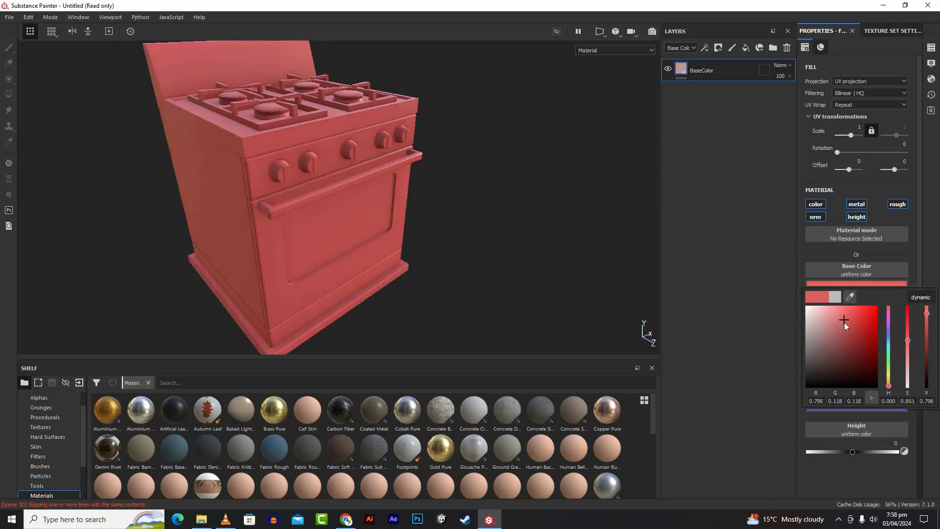
{"action": "left_click_drag", "start_coordinate": [888, 386], "coordinate": [888, 376]}
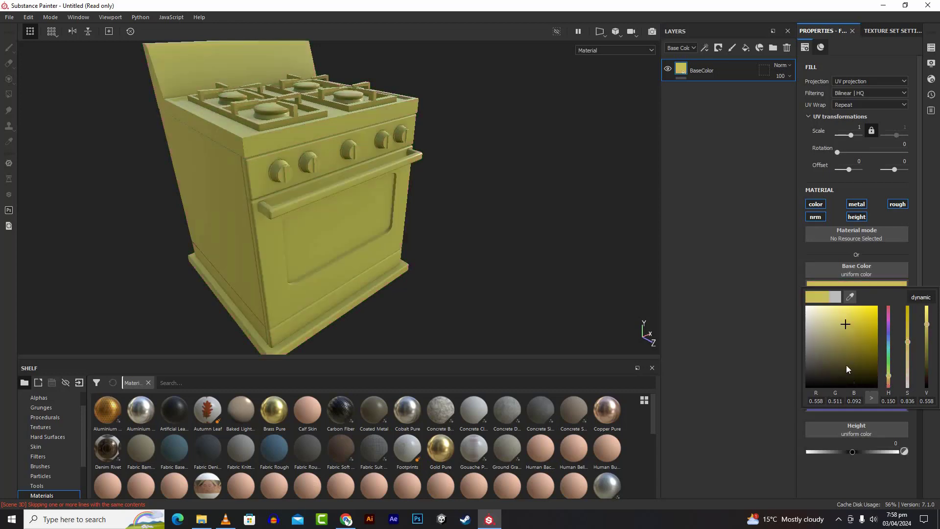
{"action": "left_click_drag", "start_coordinate": [844, 323], "coordinate": [814, 334]}
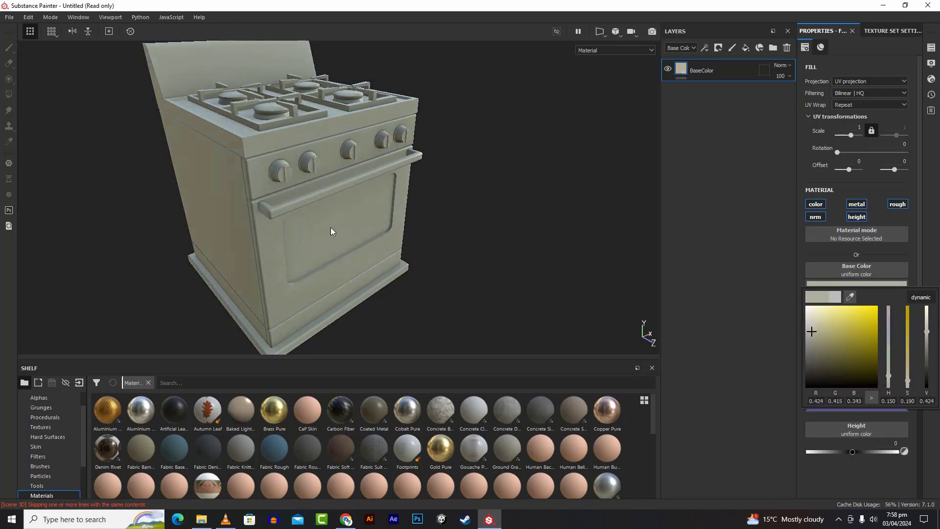
{"action": "left_click", "coordinate": [745, 269]}
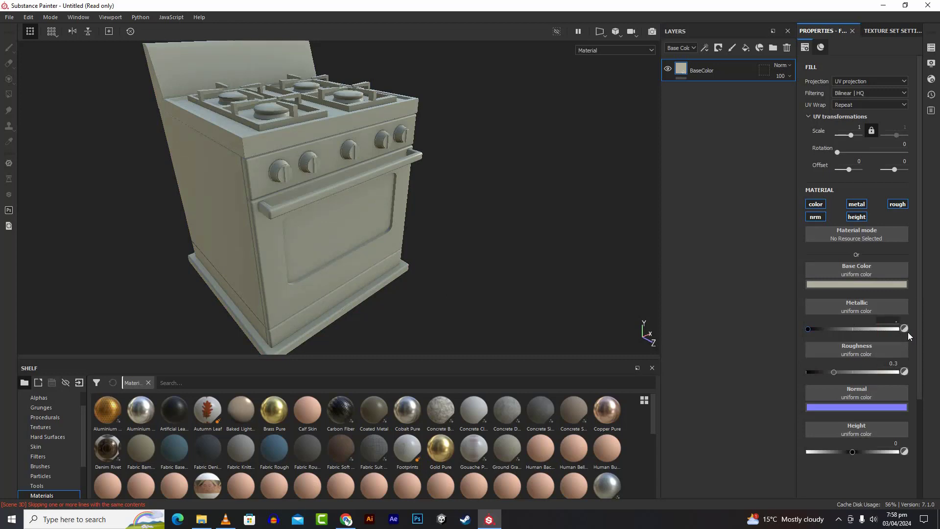
Set the BaseColor layer's Metallic to 0.55 and its Roughness to 0.25.
{"action": "key", "text": "Return"}
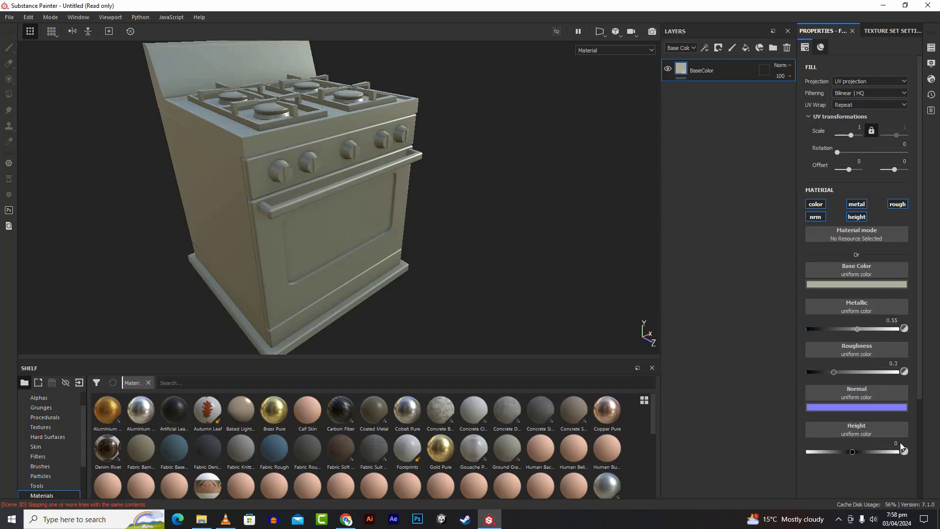
{"action": "left_click", "coordinate": [899, 364]}
{"action": "left_click_drag", "start_coordinate": [899, 364], "coordinate": [827, 365]}
{"action": "type", "text": ".25"}
{"action": "key", "text": "Return"}
Change the viewport's environment map to Bus Garage and rotate the environment to about 137 degrees.
{"action": "left_click", "coordinate": [931, 64]}
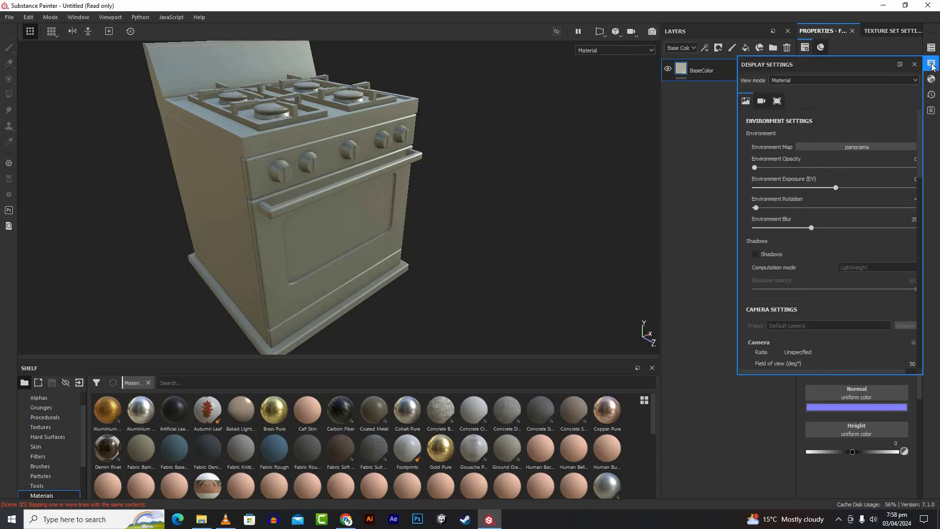
{"action": "left_click", "coordinate": [853, 147]}
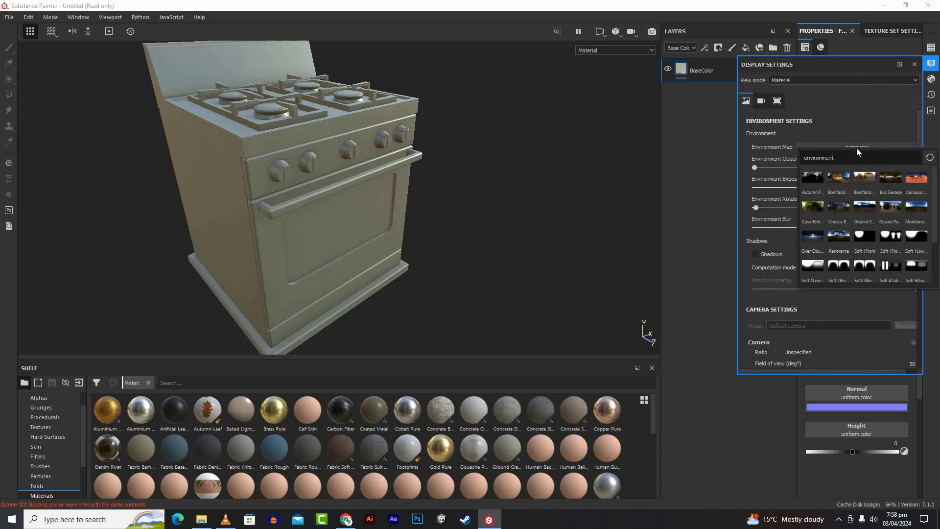
{"action": "left_click", "coordinate": [891, 183]}
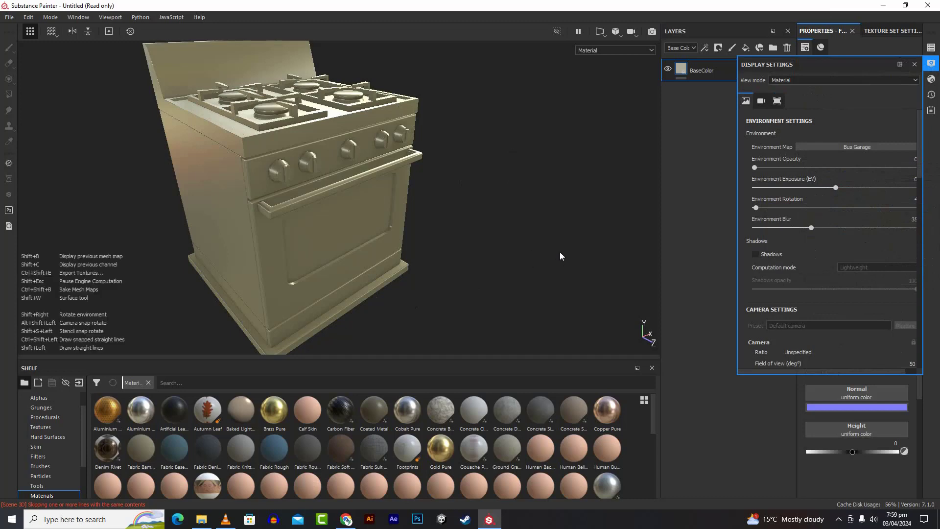
{"action": "right_click_drag", "start_coordinate": [560, 252], "coordinate": [496, 265], "text": "shift"}
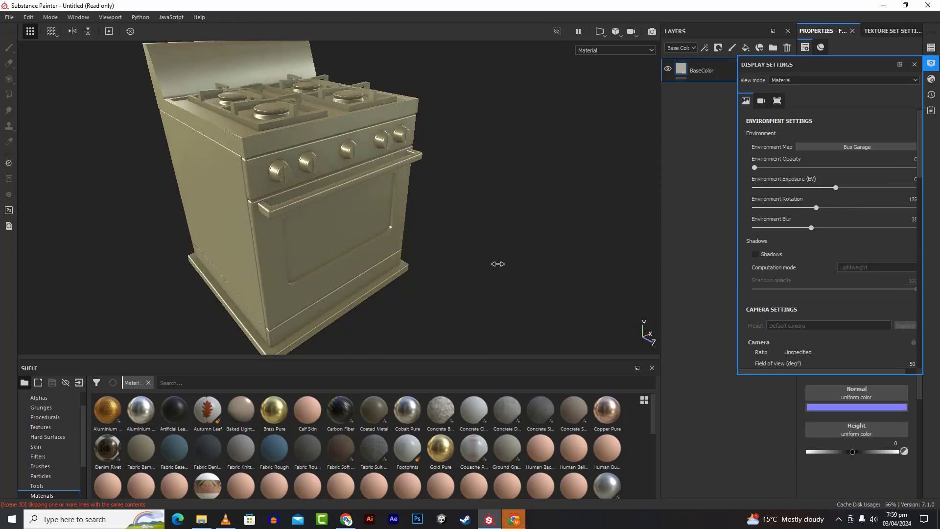
Check the oven's finish under the rotated environment lighting and close the display settings.
{"action": "scroll", "coordinate": [504, 259], "scroll_direction": "up", "scroll_amount": 3}
{"action": "scroll", "coordinate": [504, 258], "scroll_direction": "down", "scroll_amount": 2}
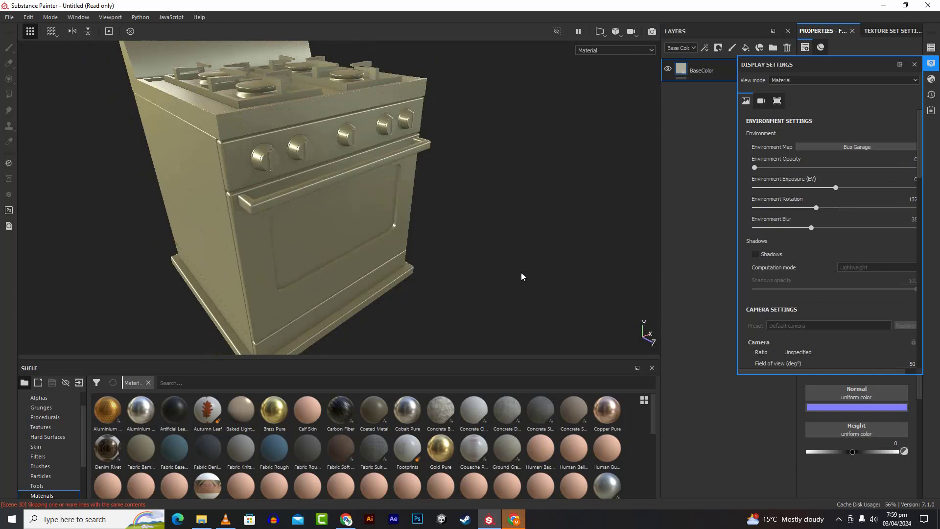
{"action": "scroll", "coordinate": [522, 269], "scroll_direction": "up", "scroll_amount": 2}
{"action": "scroll", "coordinate": [521, 269], "scroll_direction": "down", "scroll_amount": 4}
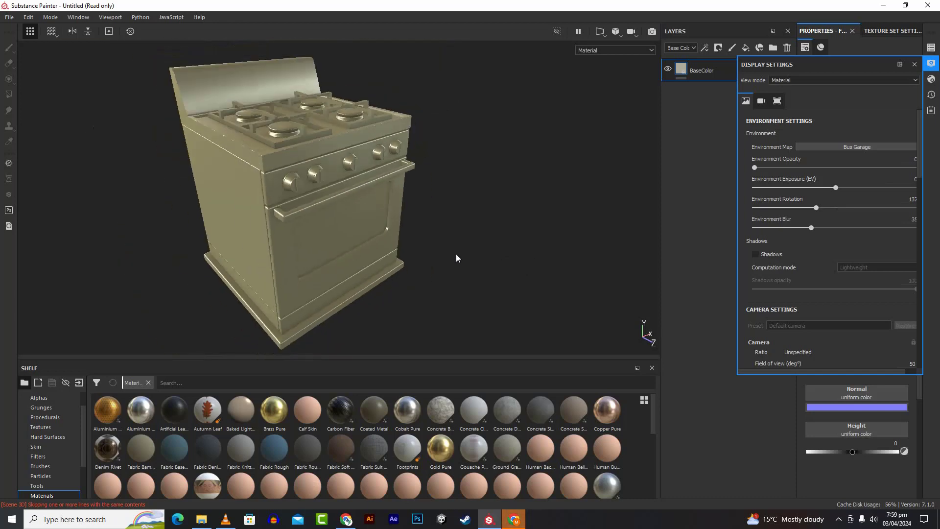
{"action": "mouse_move", "coordinate": [456, 253]}
{"action": "left_mouse_down", "text": "alt"}
{"action": "mouse_move", "coordinate": [556, 219]}
{"action": "mouse_move", "coordinate": [676, 215]}
{"action": "mouse_move", "coordinate": [343, 252]}
{"action": "mouse_move", "coordinate": [183, 234]}
{"action": "mouse_move", "coordinate": [563, 223]}
{"action": "mouse_move", "coordinate": [612, 266]}
{"action": "mouse_move", "coordinate": [445, 227]}
{"action": "mouse_move", "coordinate": [461, 237]}
{"action": "left_mouse_up", "text": "alt"}
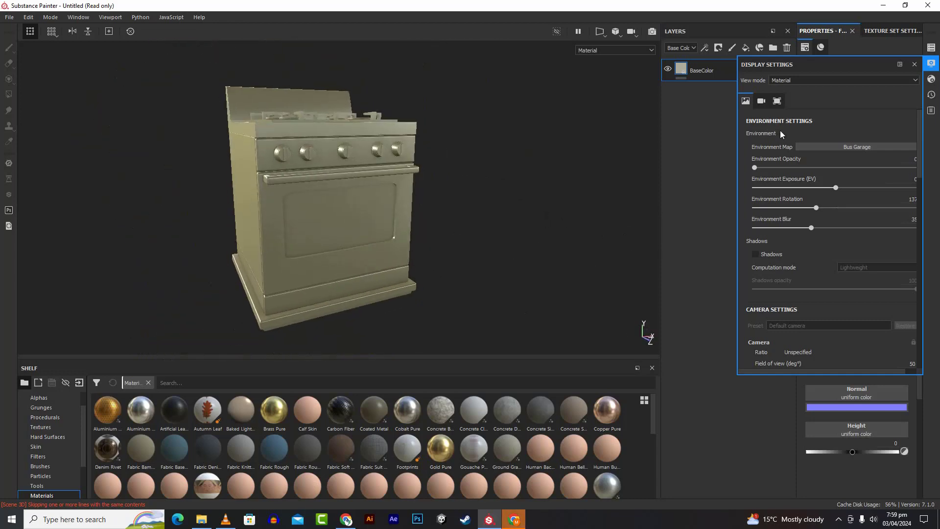
{"action": "left_click", "coordinate": [915, 64]}
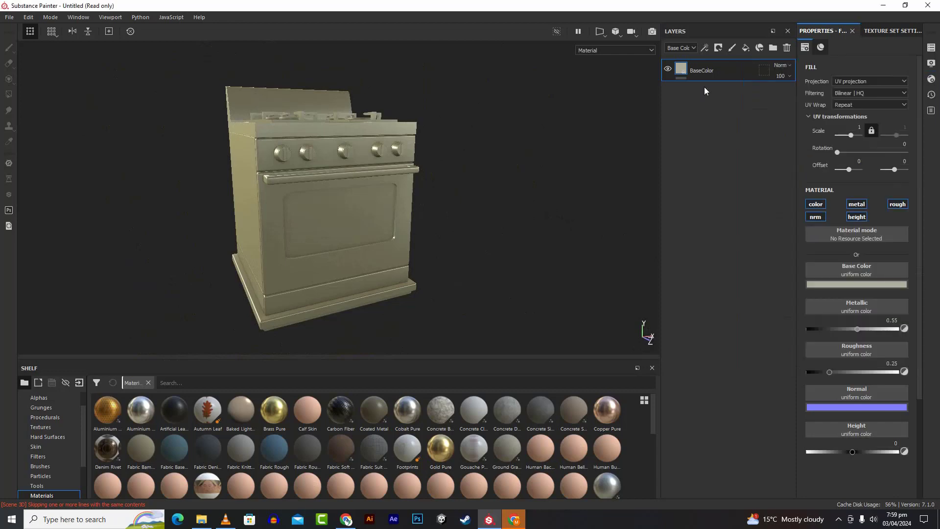
Examine how the BaseColor material reflects light on the oven's knobs, door, cooktop, side and back.
{"action": "scroll", "coordinate": [376, 141], "scroll_direction": "up", "scroll_amount": 5}
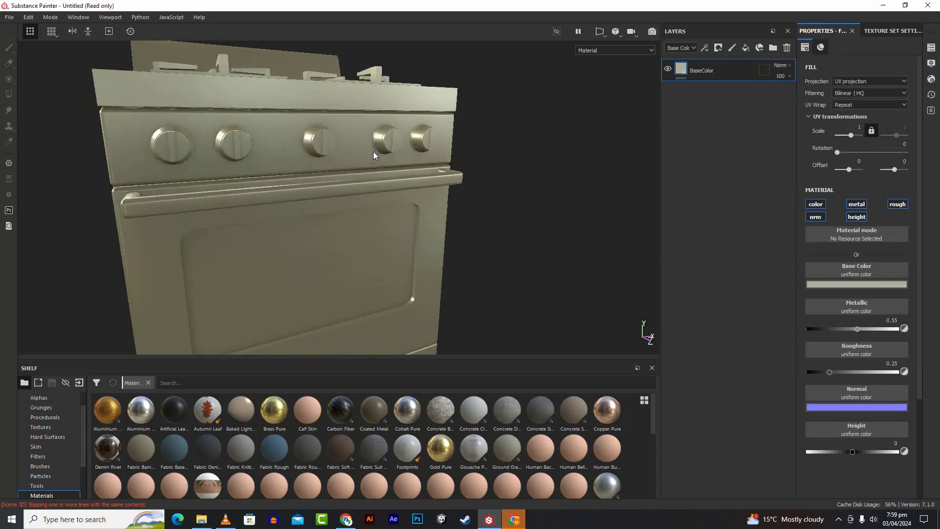
{"action": "scroll", "coordinate": [358, 224], "scroll_direction": "up", "scroll_amount": 2}
{"action": "scroll", "coordinate": [357, 225], "scroll_direction": "down", "scroll_amount": 6}
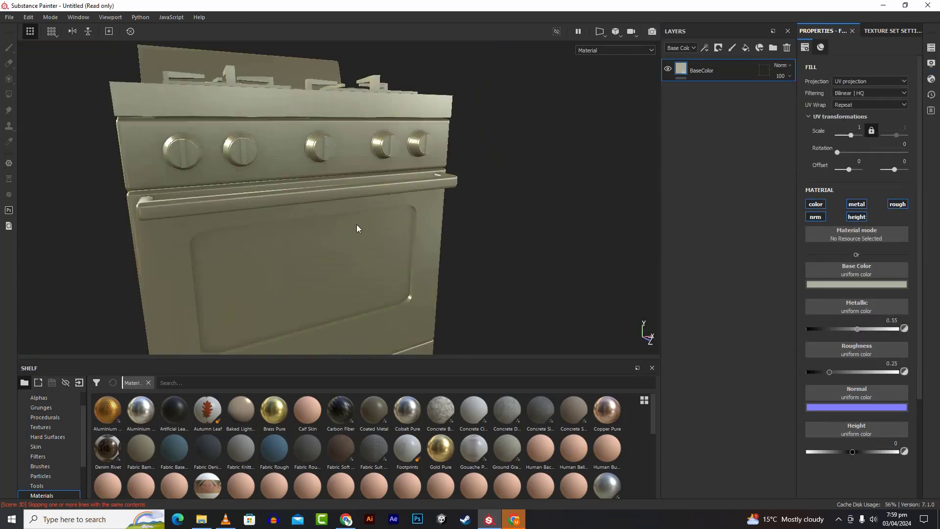
{"action": "left_click_drag", "start_coordinate": [444, 199], "coordinate": [480, 220], "text": "alt"}
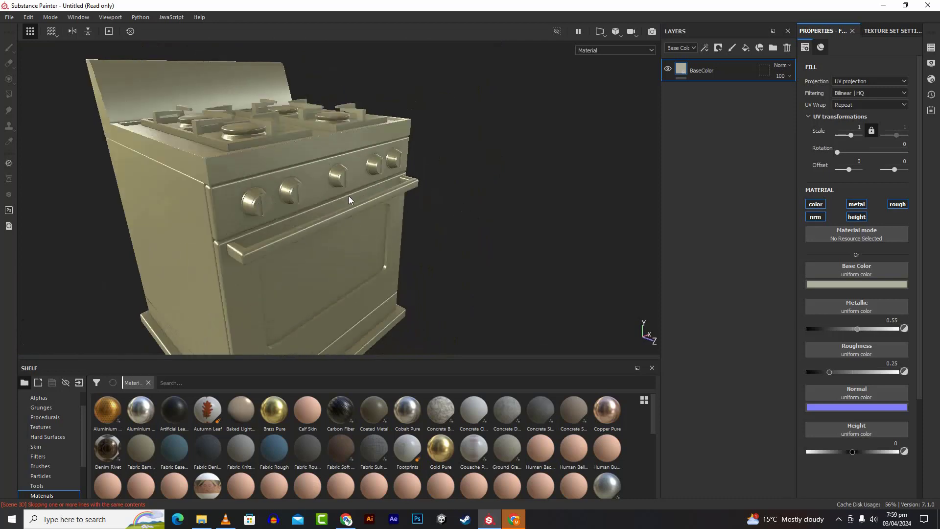
{"action": "scroll", "coordinate": [451, 181], "scroll_direction": "up", "scroll_amount": 2}
{"action": "scroll", "coordinate": [451, 181], "scroll_direction": "down", "scroll_amount": 5}
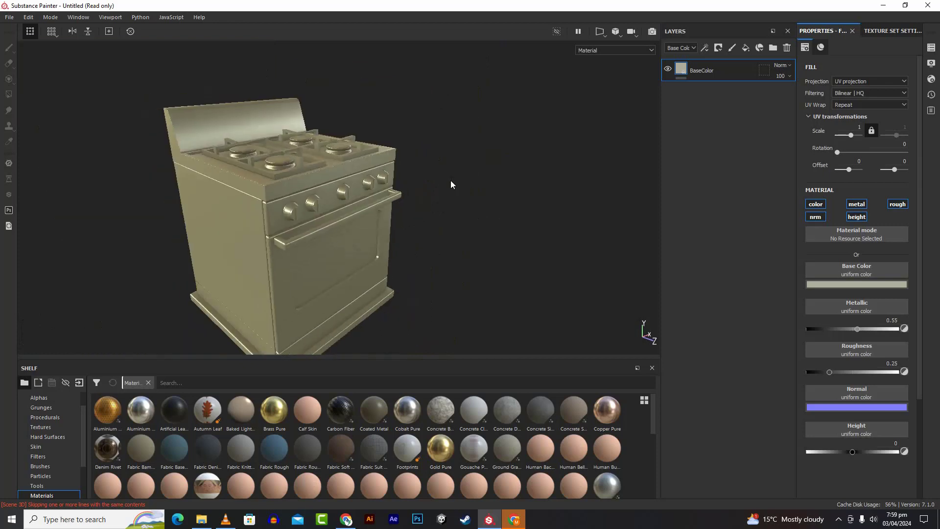
{"action": "mouse_move", "coordinate": [310, 253]}
{"action": "left_mouse_down", "text": "alt"}
{"action": "mouse_move", "coordinate": [320, 257]}
{"action": "mouse_move", "coordinate": [314, 237]}
{"action": "left_mouse_up", "text": "alt"}
{"action": "left_click_drag", "start_coordinate": [390, 286], "coordinate": [299, 291], "text": "alt"}
{"action": "scroll", "coordinate": [456, 294], "scroll_direction": "up", "scroll_amount": 2}
{"action": "scroll", "coordinate": [456, 291], "scroll_direction": "down", "scroll_amount": 2}
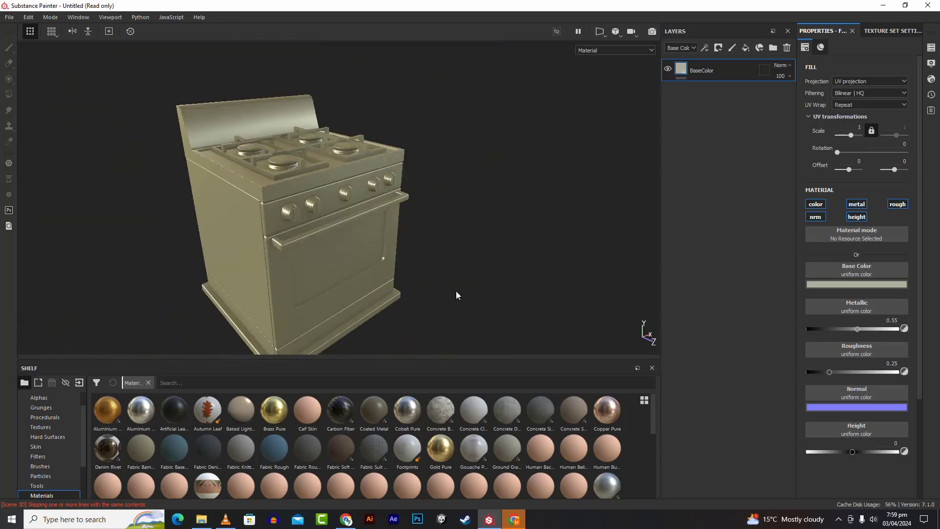
{"action": "left_click_drag", "start_coordinate": [457, 291], "coordinate": [756, 252], "text": "alt"}
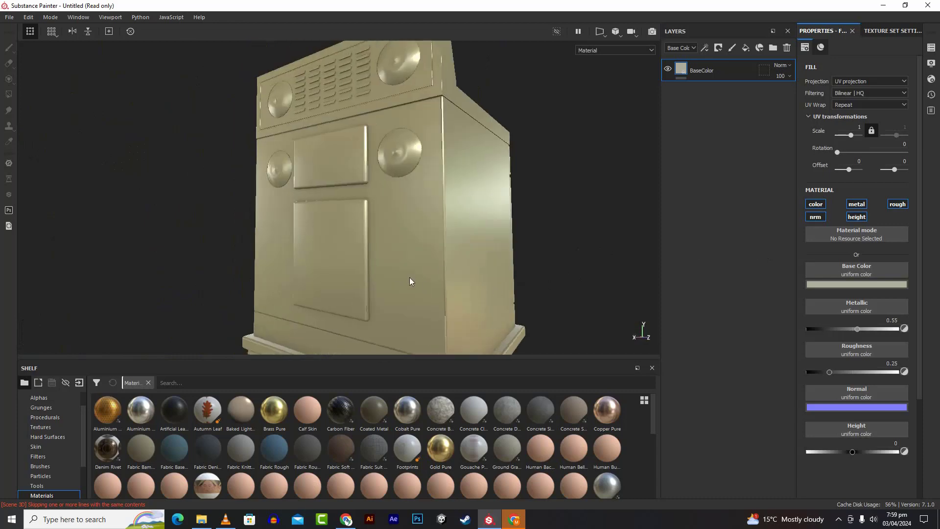
{"action": "left_click_drag", "start_coordinate": [551, 240], "coordinate": [338, 192], "text": "alt"}
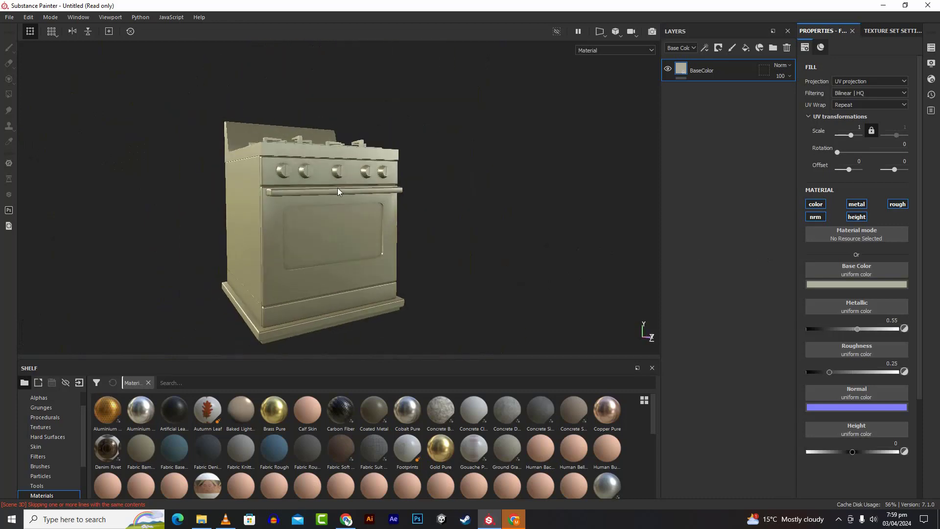
{"action": "scroll", "coordinate": [276, 239], "scroll_direction": "up", "scroll_amount": 5}
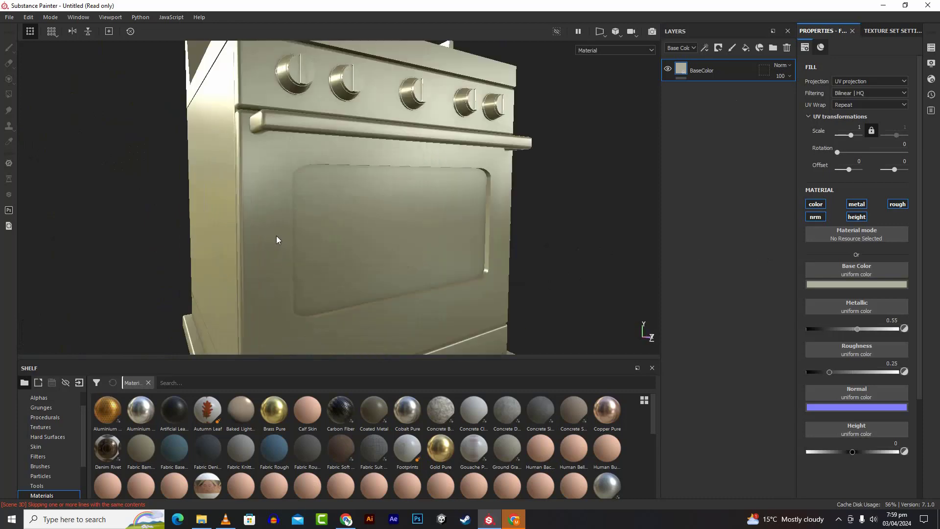
Exclude the door's window panel and knobs button.002, button.003 and button.004 from the BaseColor layer's geometry mask.
{"action": "left_click", "coordinate": [764, 71]}
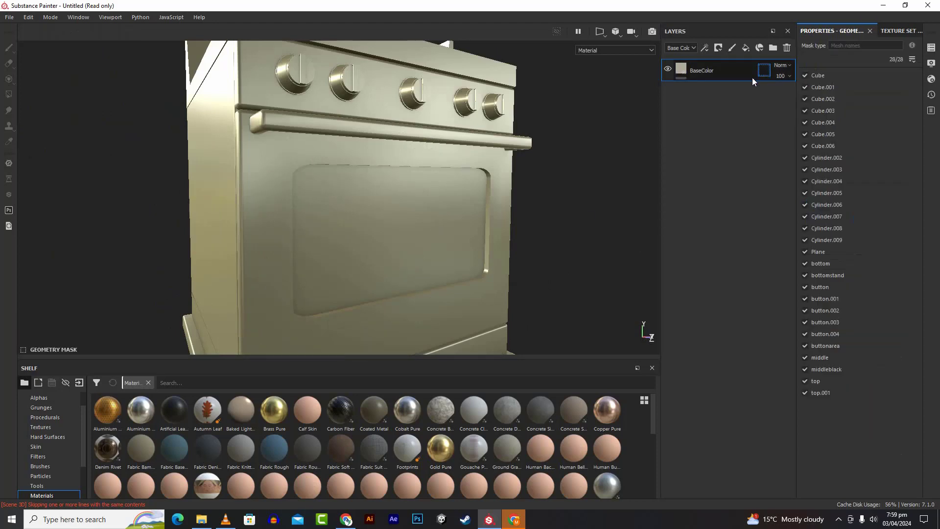
{"action": "left_click", "coordinate": [427, 267]}
{"action": "left_click", "coordinate": [416, 98]}
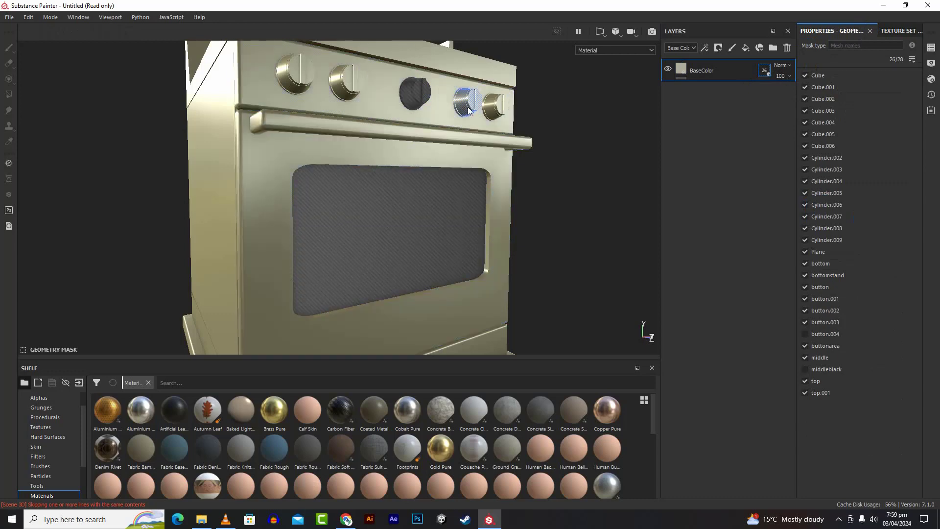
{"action": "left_click", "coordinate": [469, 107]}
{"action": "left_click", "coordinate": [495, 105]}
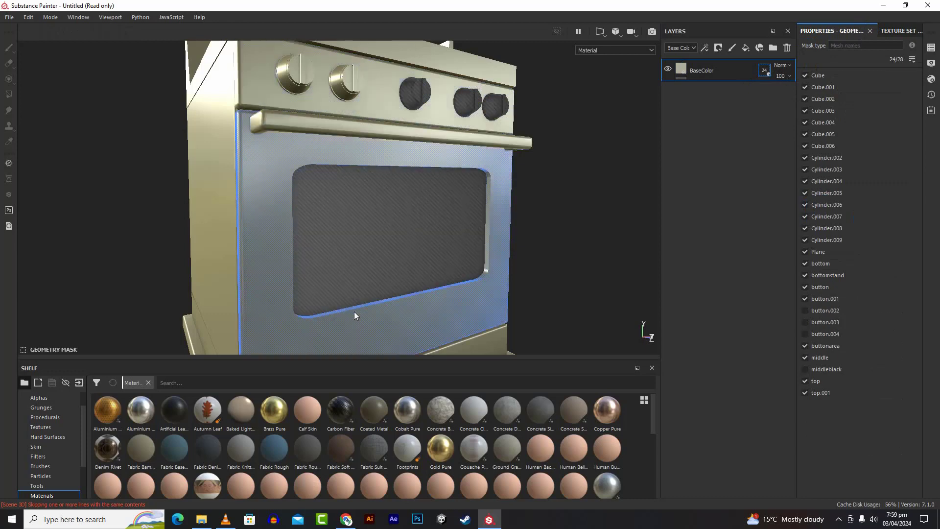
{"action": "left_click", "coordinate": [684, 72]}
{"action": "scroll", "coordinate": [527, 198], "scroll_direction": "up", "scroll_amount": 3}
{"action": "scroll", "coordinate": [527, 197], "scroll_direction": "down", "scroll_amount": 3}
{"action": "left_click_drag", "start_coordinate": [515, 216], "coordinate": [325, 113], "text": "alt"}
{"action": "left_click_drag", "start_coordinate": [329, 171], "coordinate": [478, 161], "text": "alt"}
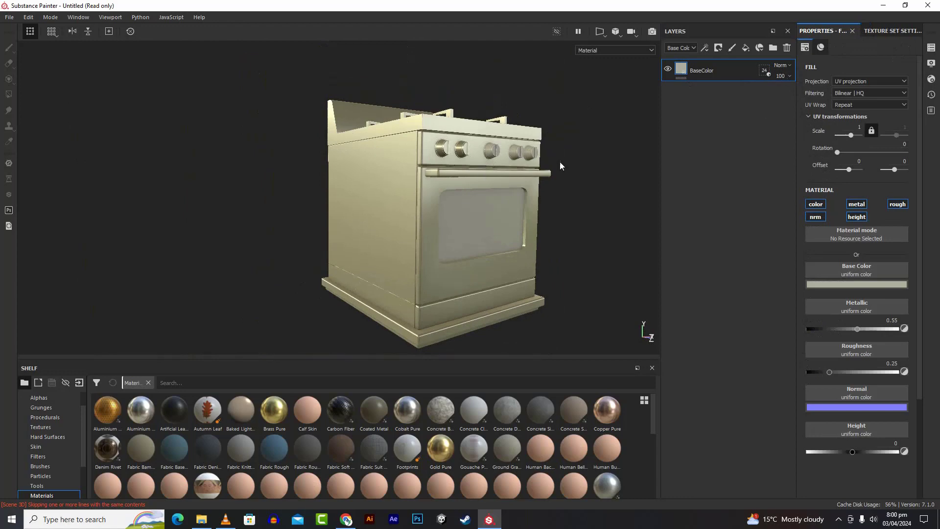
{"action": "scroll", "coordinate": [560, 161], "scroll_direction": "down", "scroll_amount": 3}
{"action": "scroll", "coordinate": [560, 161], "scroll_direction": "up", "scroll_amount": 4}
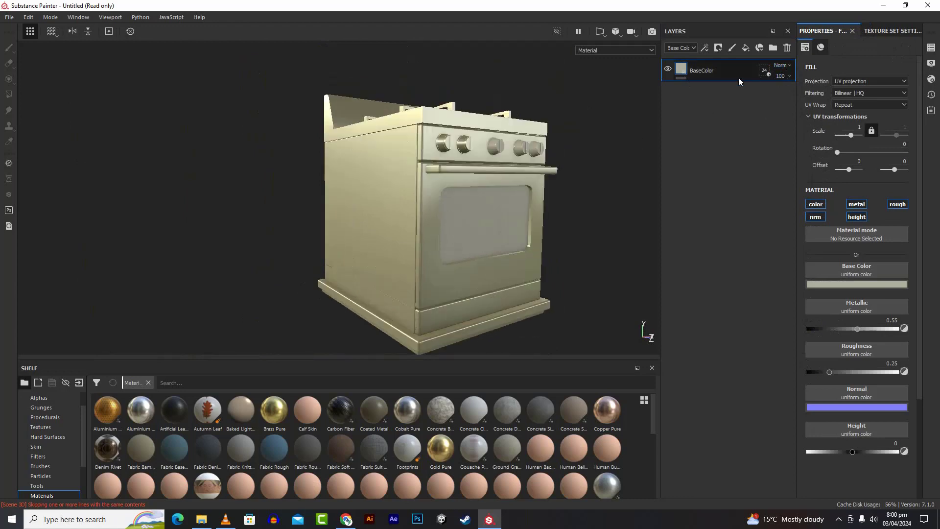
Exclude all meshes from BaseColor's geometry mask and include only middle, Cube, bottom and buttonarea.
{"action": "right_click", "coordinate": [764, 71]}
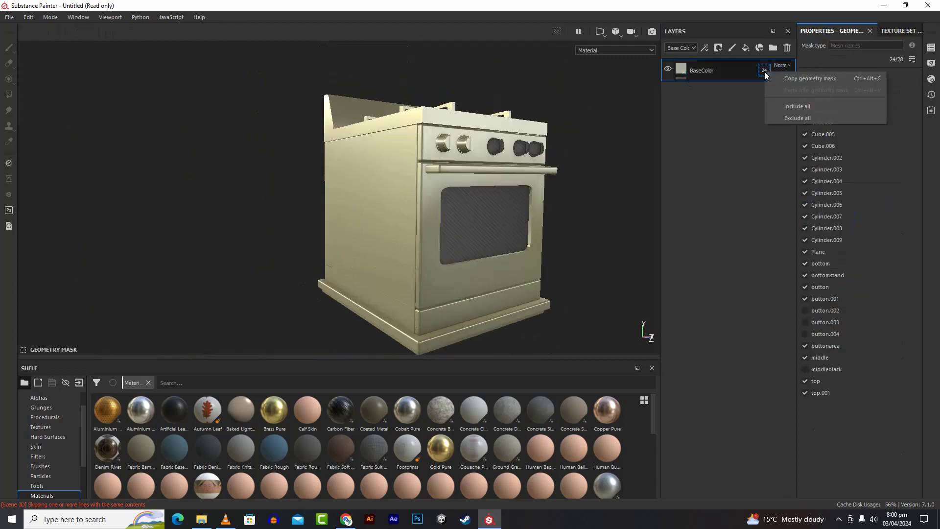
{"action": "left_click", "coordinate": [778, 118]}
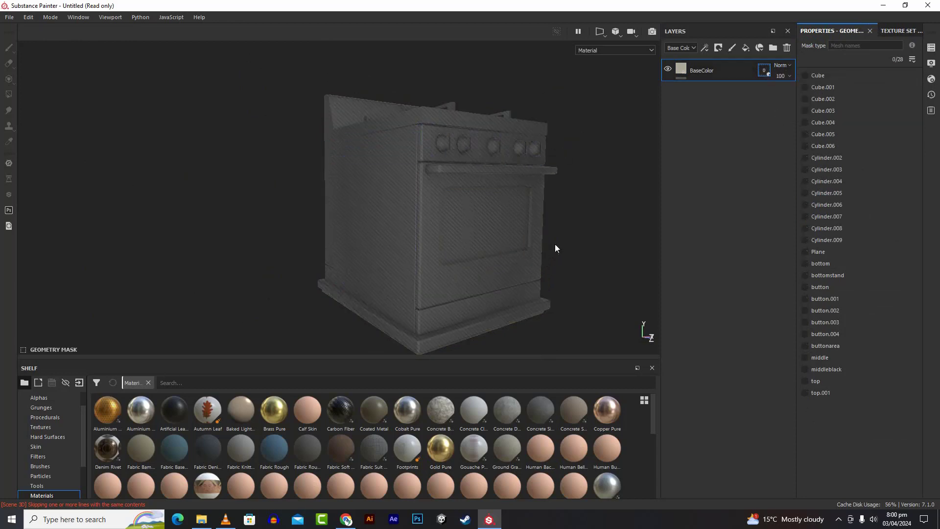
{"action": "left_click", "coordinate": [425, 272]}
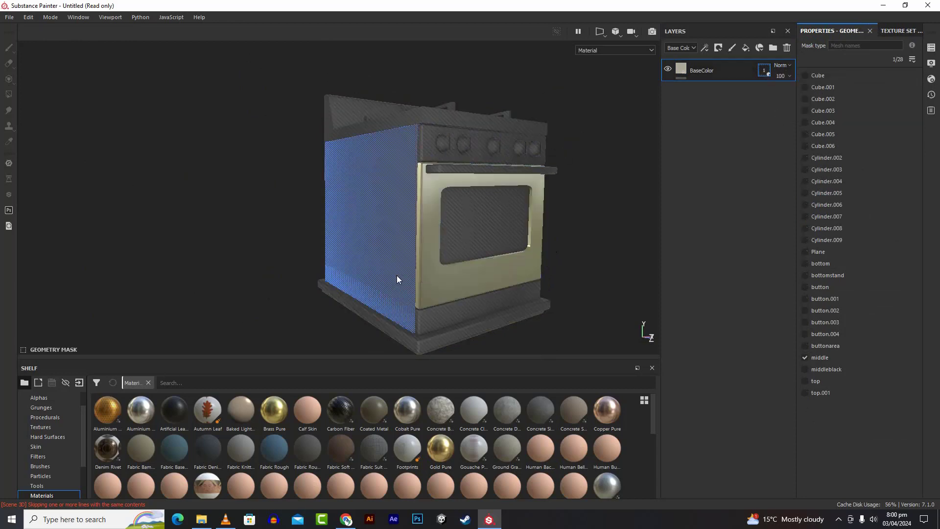
{"action": "left_click", "coordinate": [397, 275]}
{"action": "left_click", "coordinate": [437, 318]}
{"action": "scroll", "coordinate": [566, 274], "scroll_direction": "up", "scroll_amount": 3}
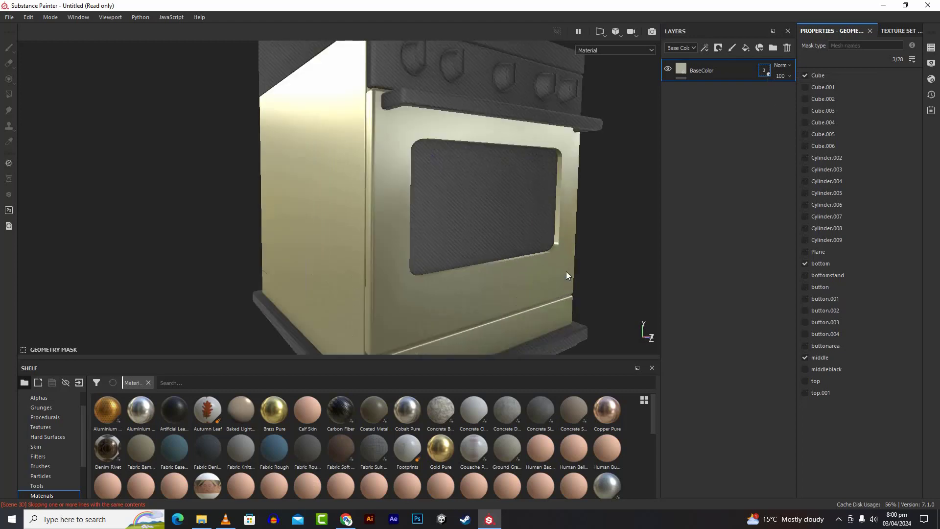
{"action": "scroll", "coordinate": [566, 275], "scroll_direction": "down", "scroll_amount": 5}
{"action": "left_click_drag", "start_coordinate": [575, 276], "coordinate": [248, 265], "text": "alt"}
{"action": "left_click", "coordinate": [583, 183]}
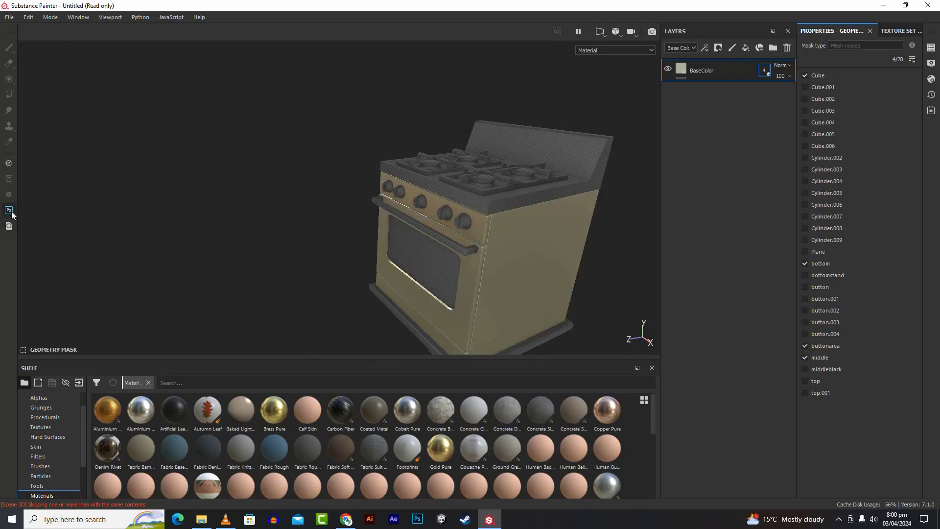
Inspect the partially masked oven up close and from several angles to compare covered and uncovered parts.
{"action": "left_click_drag", "start_coordinate": [277, 256], "coordinate": [299, 260], "text": "alt"}
{"action": "scroll", "coordinate": [310, 262], "scroll_direction": "up", "scroll_amount": 5}
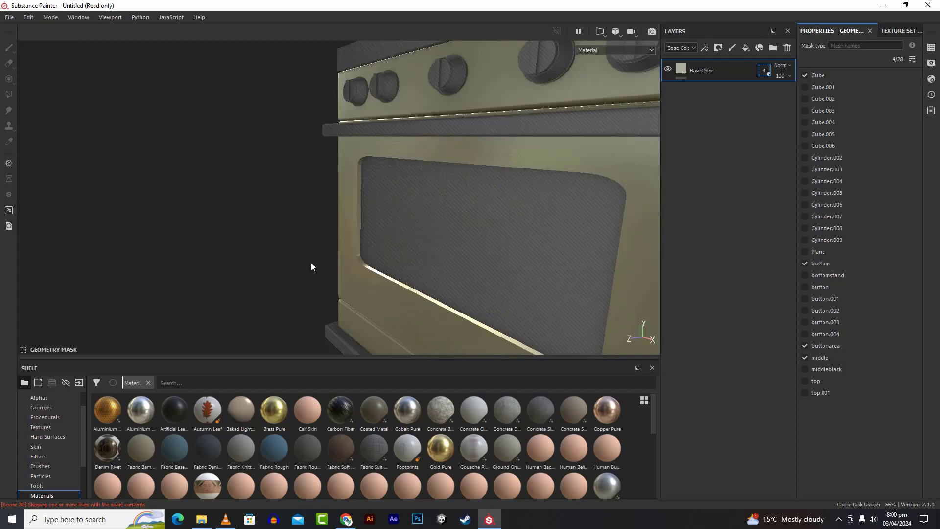
{"action": "scroll", "coordinate": [314, 264], "scroll_direction": "down", "scroll_amount": 8}
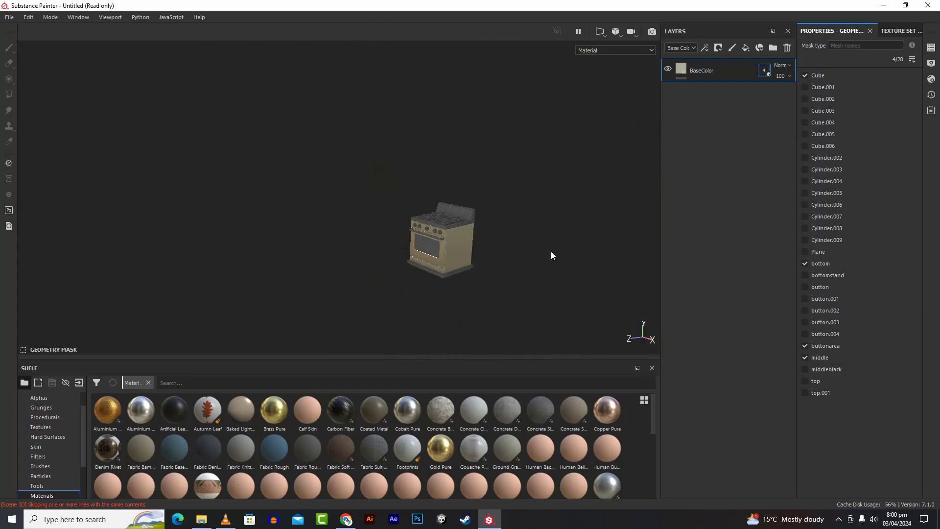
{"action": "scroll", "coordinate": [551, 252], "scroll_direction": "up", "scroll_amount": 6}
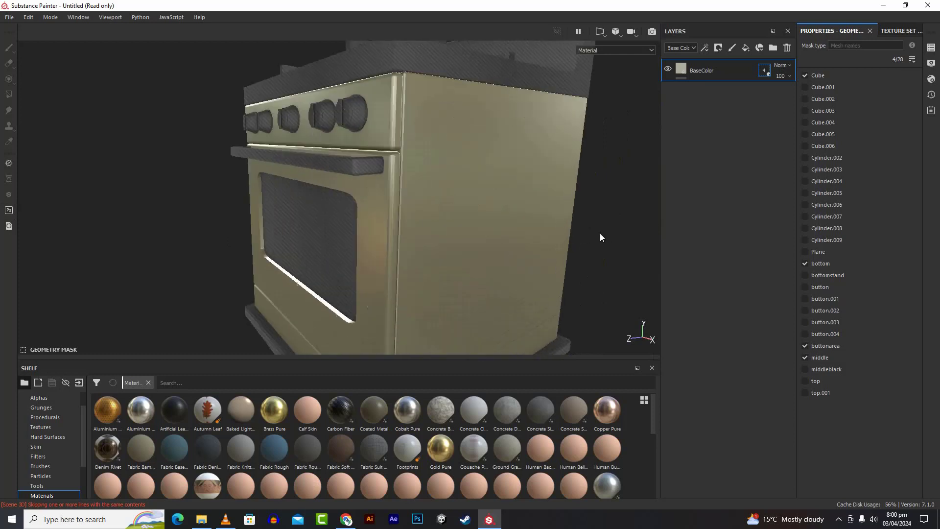
{"action": "scroll", "coordinate": [601, 235], "scroll_direction": "down", "scroll_amount": 4}
{"action": "scroll", "coordinate": [600, 235], "scroll_direction": "up", "scroll_amount": 4}
{"action": "scroll", "coordinate": [600, 235], "scroll_direction": "down", "scroll_amount": 4}
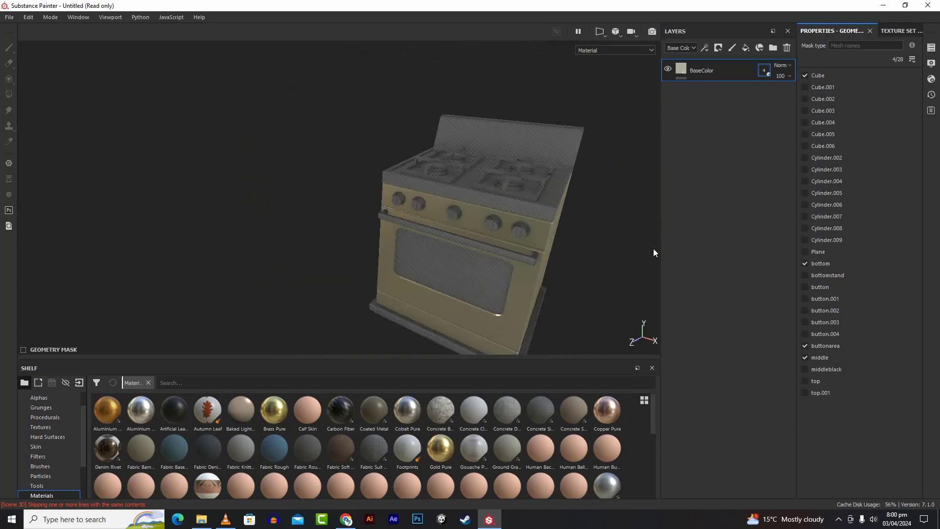
{"action": "scroll", "coordinate": [621, 237], "scroll_direction": "down", "scroll_amount": 2}
{"action": "scroll", "coordinate": [621, 237], "scroll_direction": "up", "scroll_amount": 6}
{"action": "scroll", "coordinate": [621, 240], "scroll_direction": "down", "scroll_amount": 5}
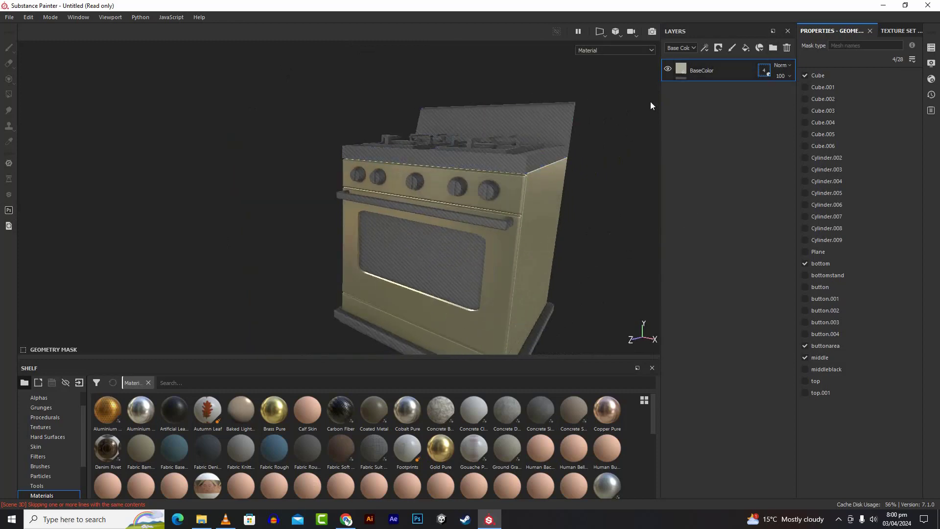
Include all meshes in the BaseColor layer's geometry mask again.
{"action": "right_click", "coordinate": [764, 74]}
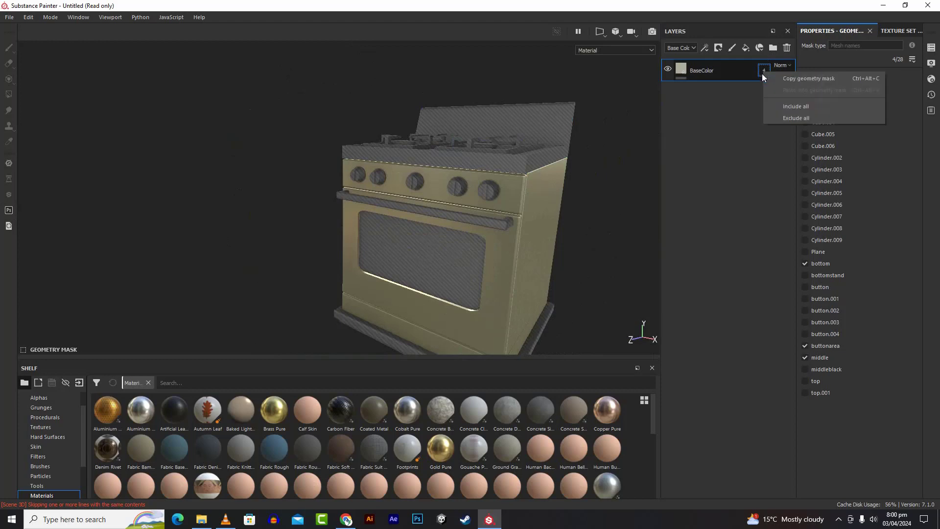
{"action": "left_click", "coordinate": [777, 111]}
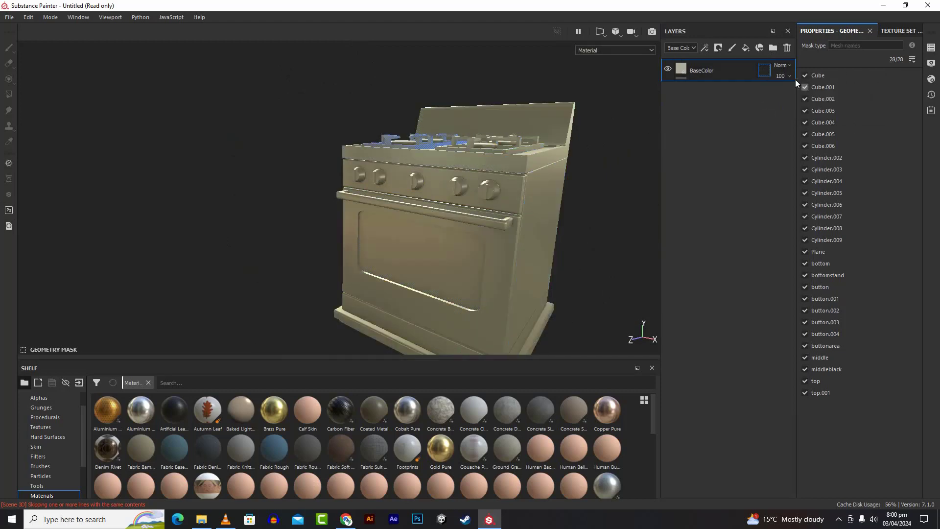
Add a single layer folder named BaseMetalYellowColor and move the BaseColor layer into it.
{"action": "double_click", "coordinate": [774, 49]}
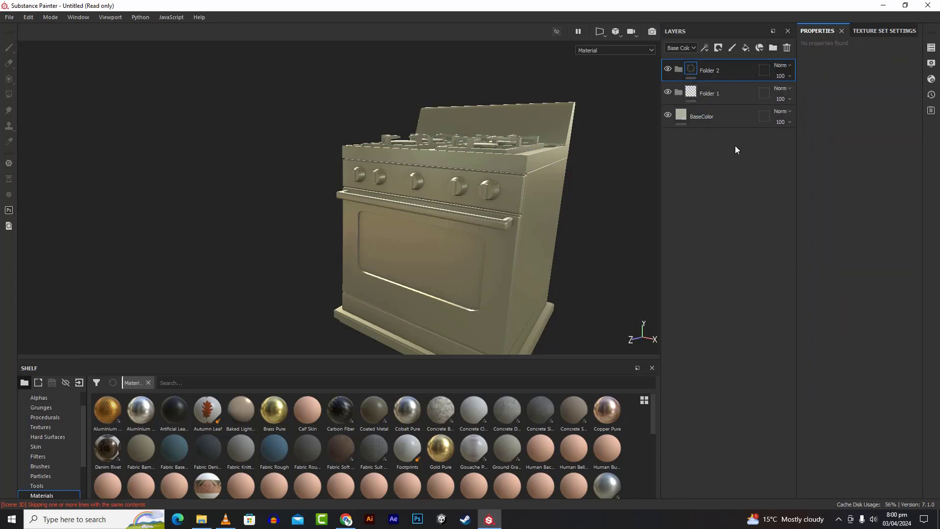
{"action": "key", "text": "Delete"}
{"action": "double_click", "coordinate": [714, 71]}
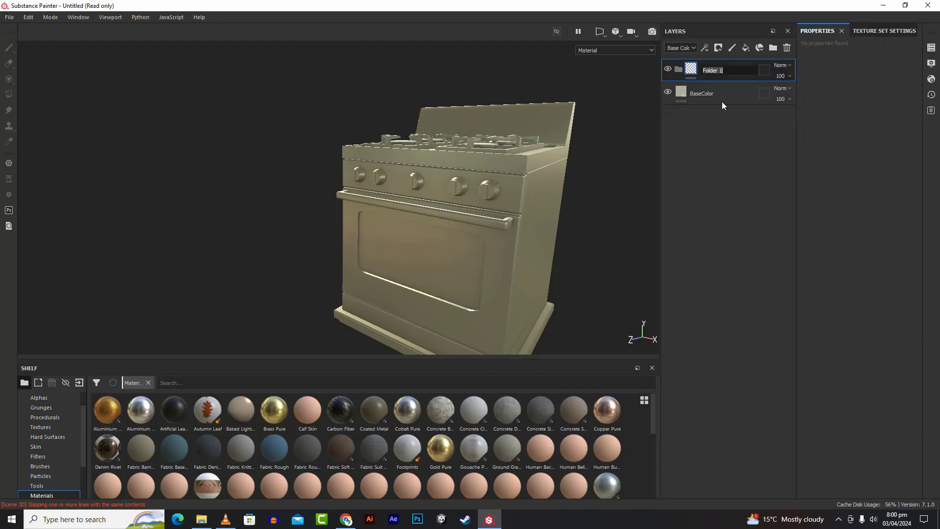
{"action": "key", "text": "BackSpace"}
{"action": "type", "text": "Bam"}
{"action": "key", "text": "BackSpace"}
{"action": "type", "text": "seMetalYellowColor"}
{"action": "key", "text": "Return"}
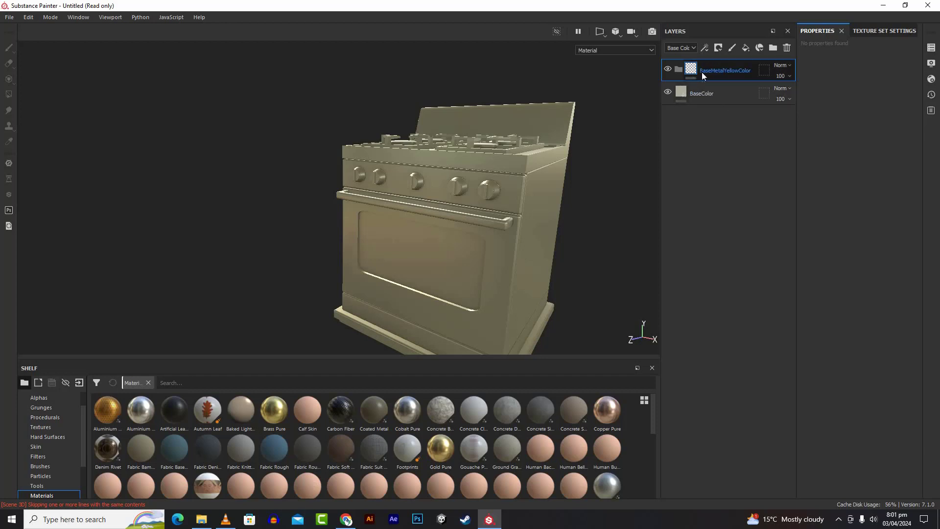
{"action": "left_click", "coordinate": [709, 97]}
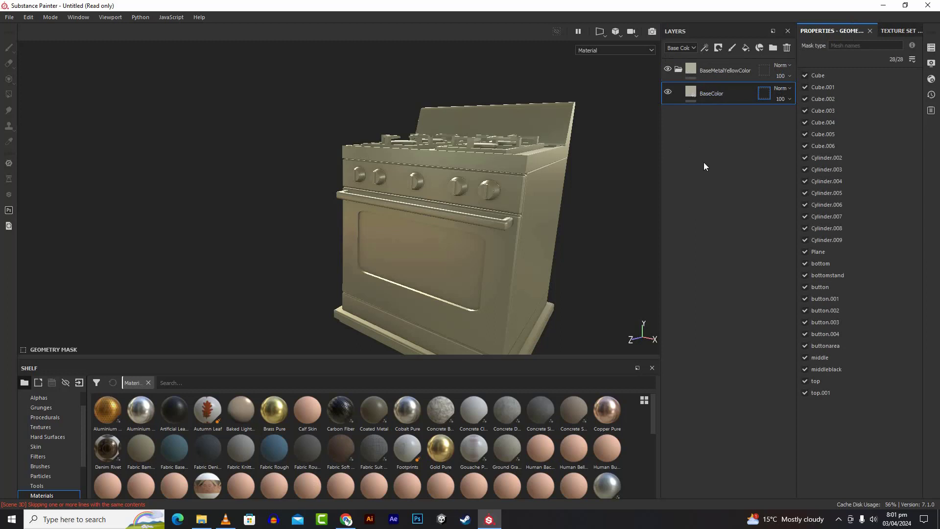
{"action": "left_click", "coordinate": [746, 48]}
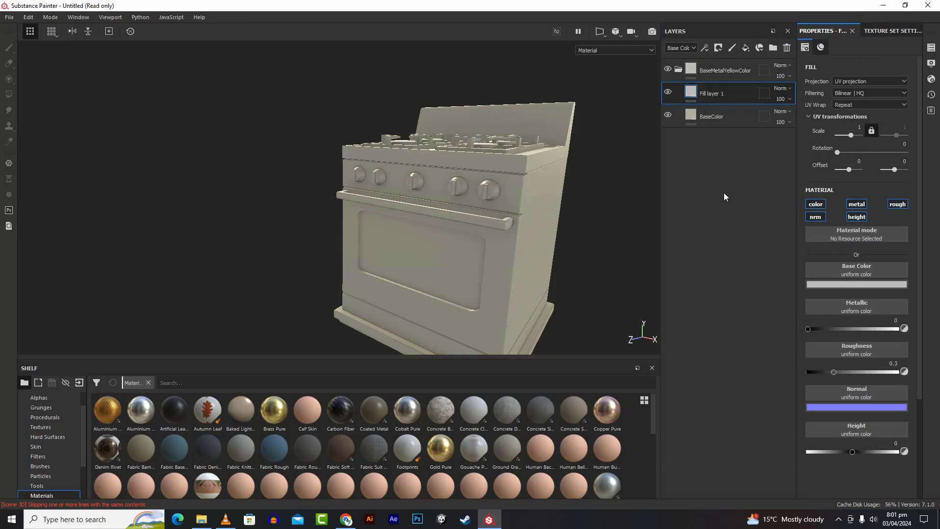
{"action": "double_click", "coordinate": [719, 94]}
{"action": "key", "text": "ctrl+z"}
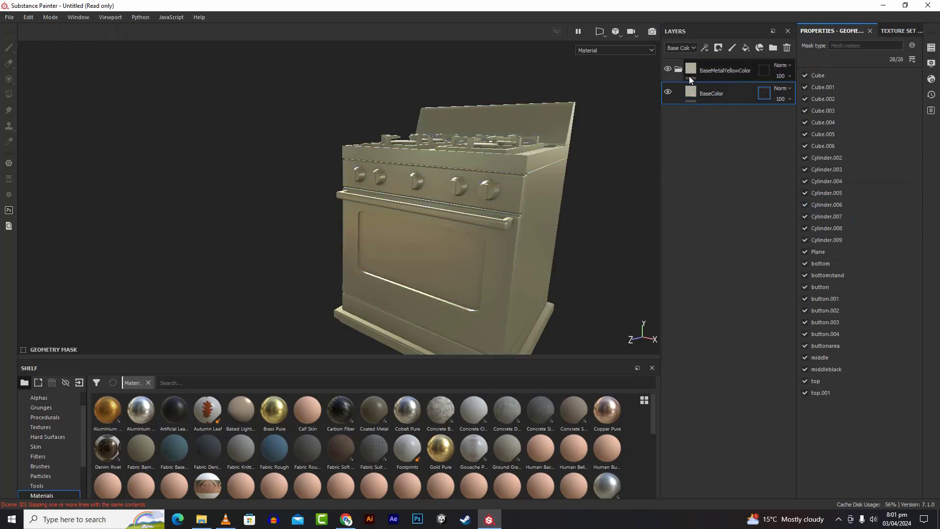
Exclude all meshes from the BaseMetalYellowColor folder's geometry mask and include only Cube, bottom, buttonarea, middle and top.
{"action": "right_click", "coordinate": [766, 75]}
{"action": "left_click", "coordinate": [793, 117]}
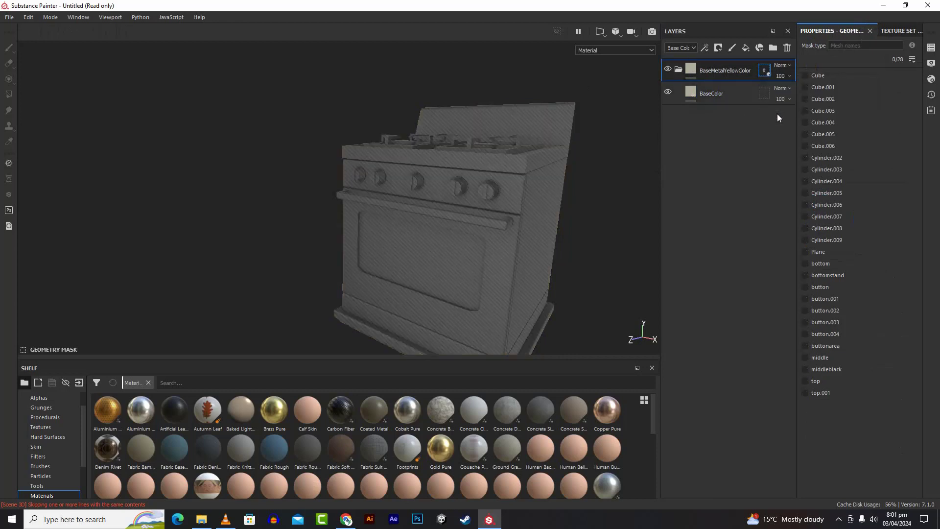
{"action": "left_click", "coordinate": [507, 167]}
{"action": "left_click", "coordinate": [507, 187]}
{"action": "left_click", "coordinate": [534, 225]}
{"action": "left_click", "coordinate": [512, 281]}
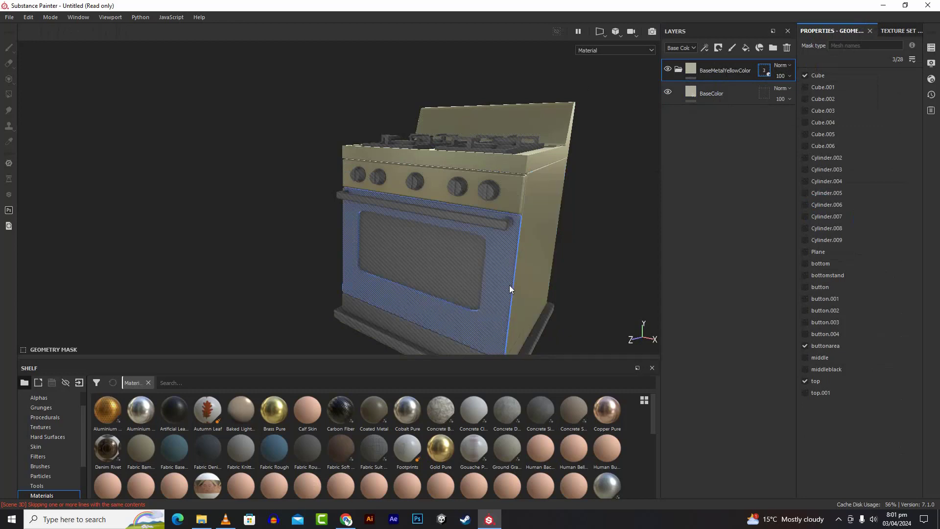
{"action": "left_click", "coordinate": [505, 292]}
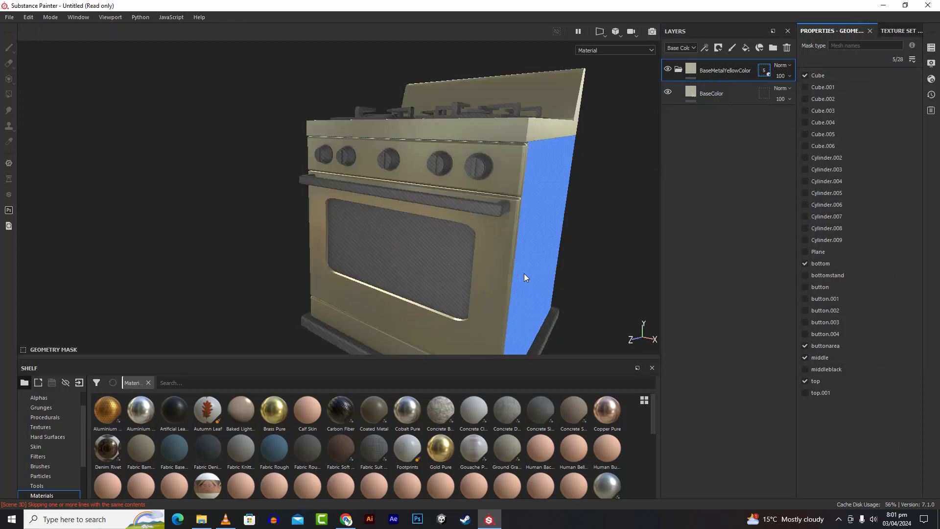
{"action": "left_click_drag", "start_coordinate": [524, 273], "coordinate": [554, 225], "text": "alt"}
{"action": "scroll", "coordinate": [554, 226], "scroll_direction": "up", "scroll_amount": 3}
{"action": "scroll", "coordinate": [555, 230], "scroll_direction": "down", "scroll_amount": 5}
{"action": "left_click_drag", "start_coordinate": [589, 254], "coordinate": [652, 264], "text": "alt"}
Save the project as oven in the oven folder on the Desktop.
{"action": "key", "text": "ctrl+s"}
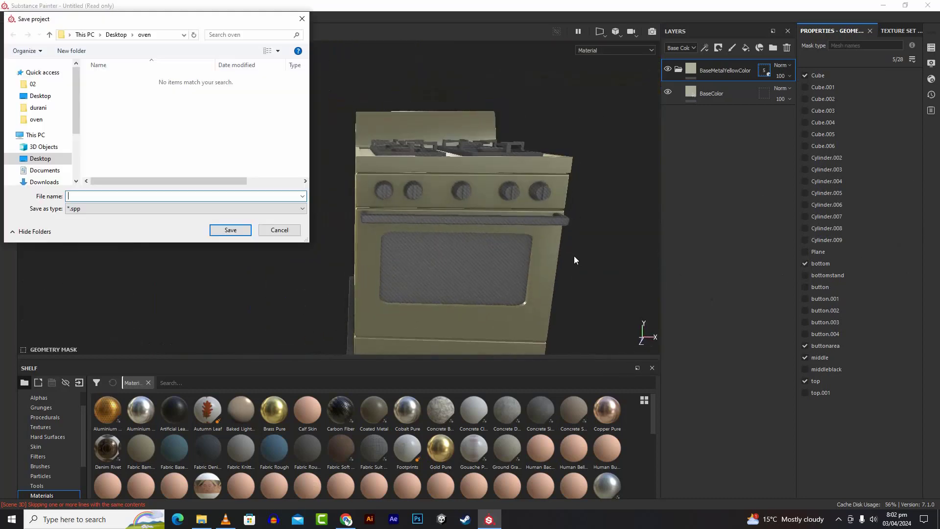
{"action": "left_click_drag", "start_coordinate": [185, 24], "coordinate": [473, 99]}
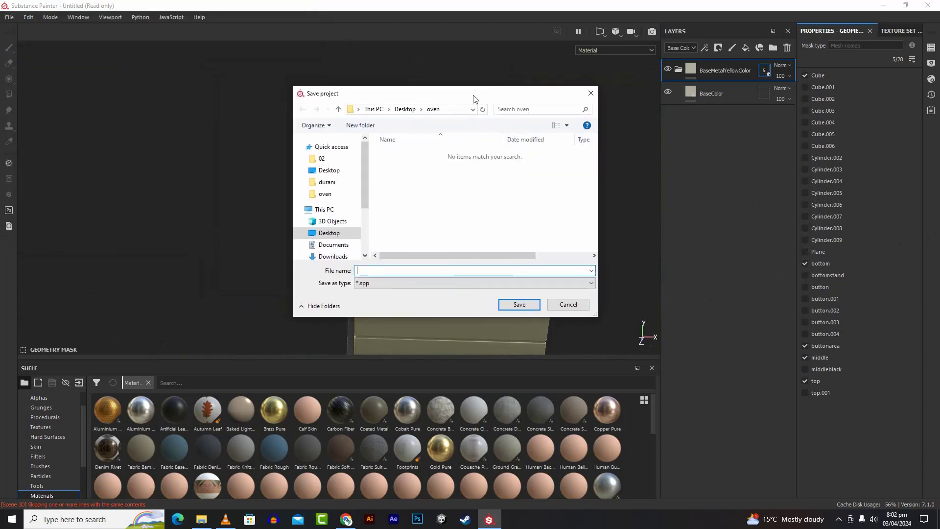
{"action": "left_click", "coordinate": [435, 282]}
{"action": "left_click", "coordinate": [428, 270]}
{"action": "type", "text": "oven"}
{"action": "key", "text": "Return"}
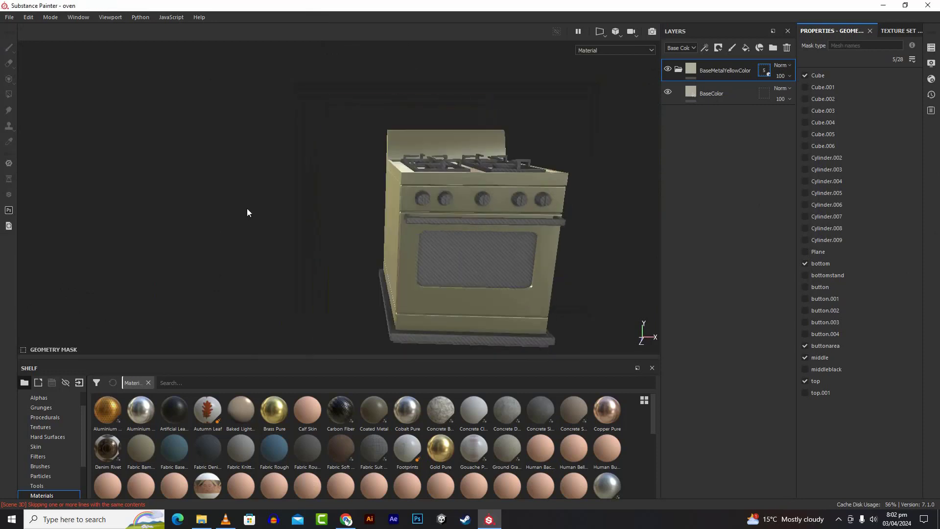
{"action": "left_click_drag", "start_coordinate": [254, 220], "coordinate": [531, 225], "text": "alt"}
{"action": "scroll", "coordinate": [530, 225], "scroll_direction": "up", "scroll_amount": 5}
{"action": "scroll", "coordinate": [530, 226], "scroll_direction": "down", "scroll_amount": 5}
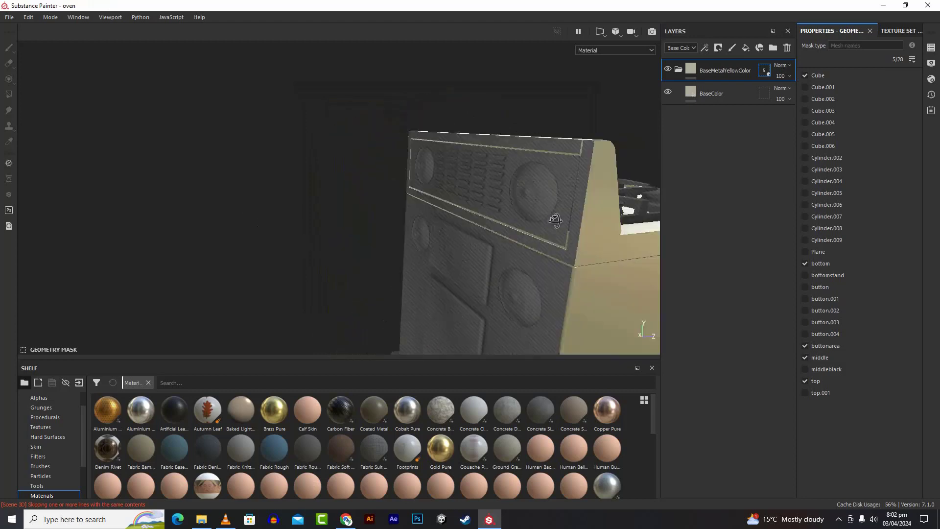
{"action": "left_click_drag", "start_coordinate": [548, 190], "coordinate": [313, 212], "text": "alt"}
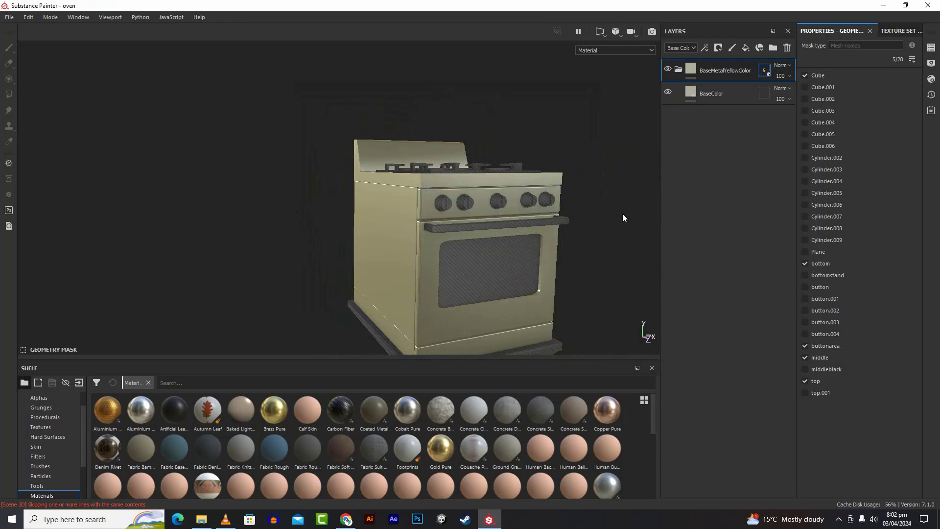
{"action": "scroll", "coordinate": [623, 214], "scroll_direction": "up", "scroll_amount": 2}
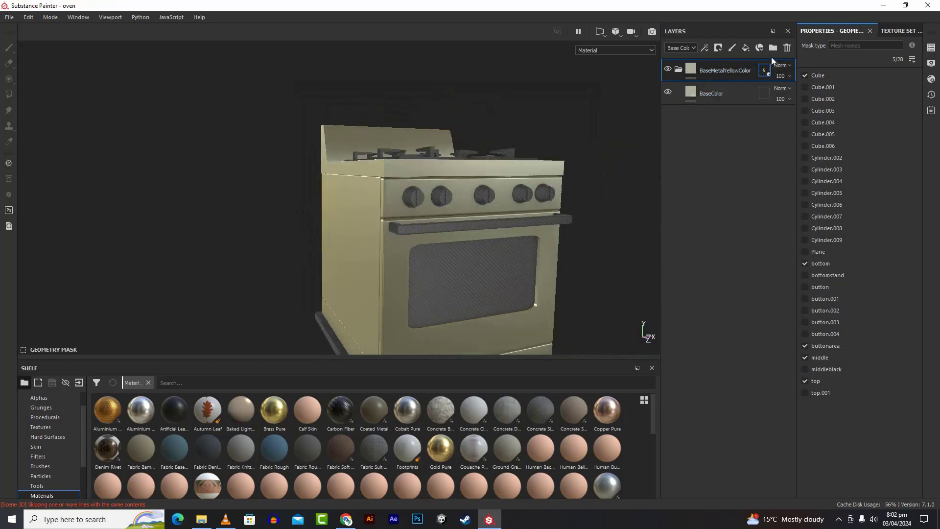
Test the BaseMetalYellowColor folder's geometry mask by placing a red fill layer inside it, and delete that layer.
{"action": "left_click", "coordinate": [744, 48]}
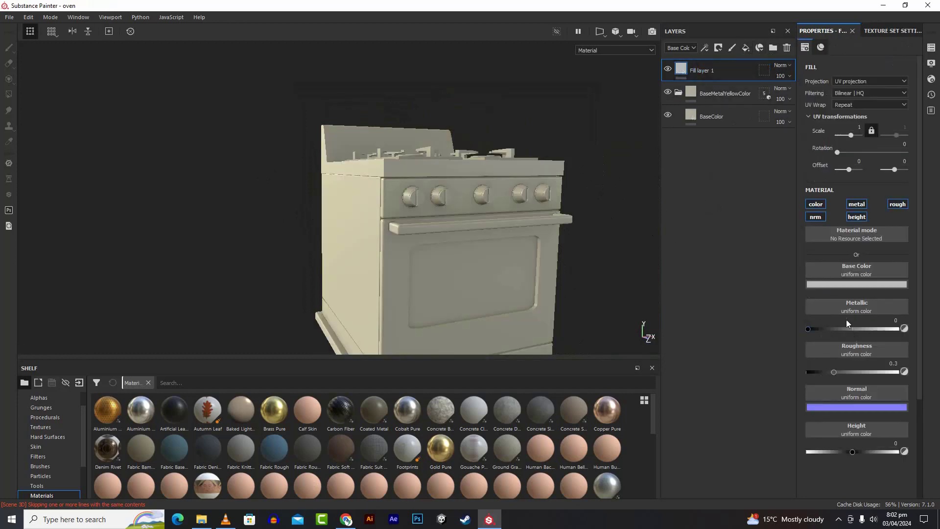
{"action": "left_click", "coordinate": [850, 284]}
{"action": "left_click_drag", "start_coordinate": [835, 321], "coordinate": [855, 315]}
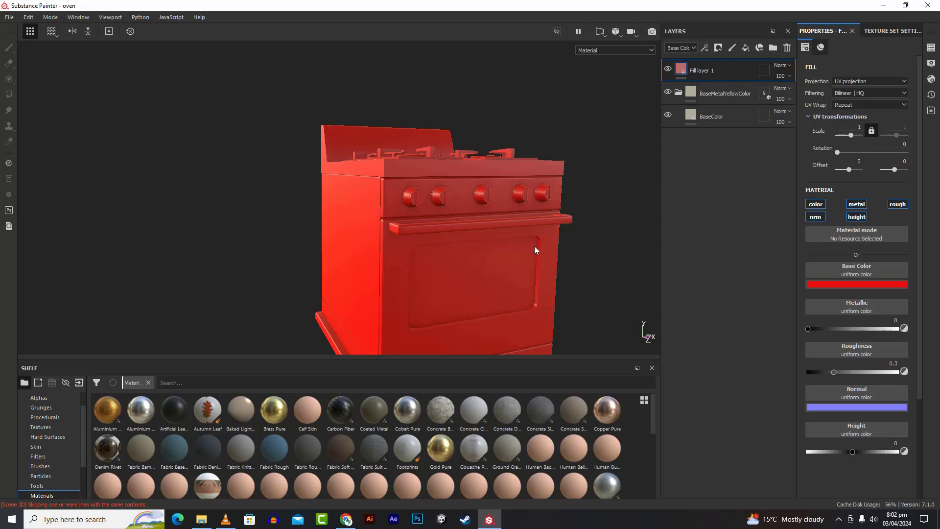
{"action": "left_click_drag", "start_coordinate": [697, 70], "coordinate": [725, 94]}
{"action": "scroll", "coordinate": [598, 222], "scroll_direction": "down", "scroll_amount": 2}
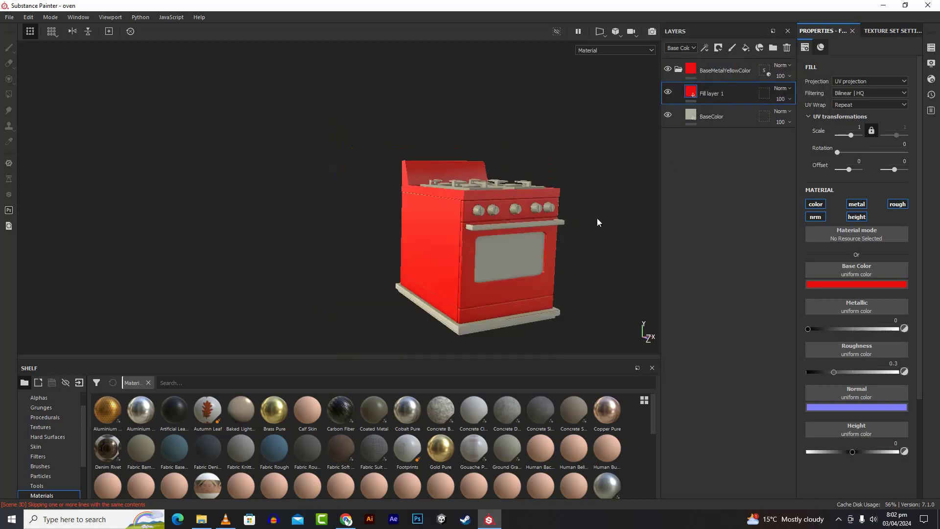
{"action": "mouse_move", "coordinate": [586, 258]}
{"action": "left_mouse_down", "text": "alt"}
{"action": "mouse_move", "coordinate": [621, 292]}
{"action": "mouse_move", "coordinate": [826, 292]}
{"action": "mouse_move", "coordinate": [745, 304]}
{"action": "mouse_move", "coordinate": [580, 260]}
{"action": "left_mouse_up", "text": "alt"}
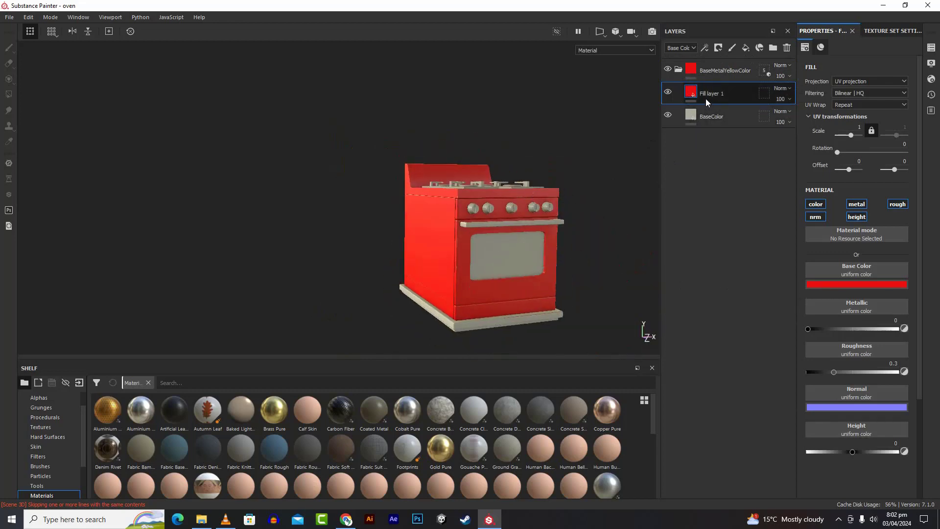
{"action": "key", "text": "Delete"}
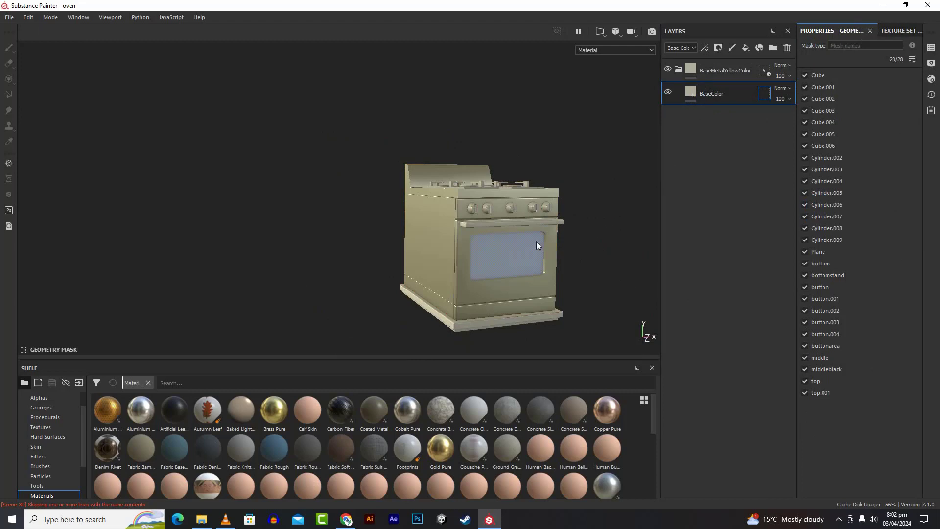
{"action": "left_click_drag", "start_coordinate": [536, 242], "coordinate": [572, 246], "text": "alt"}
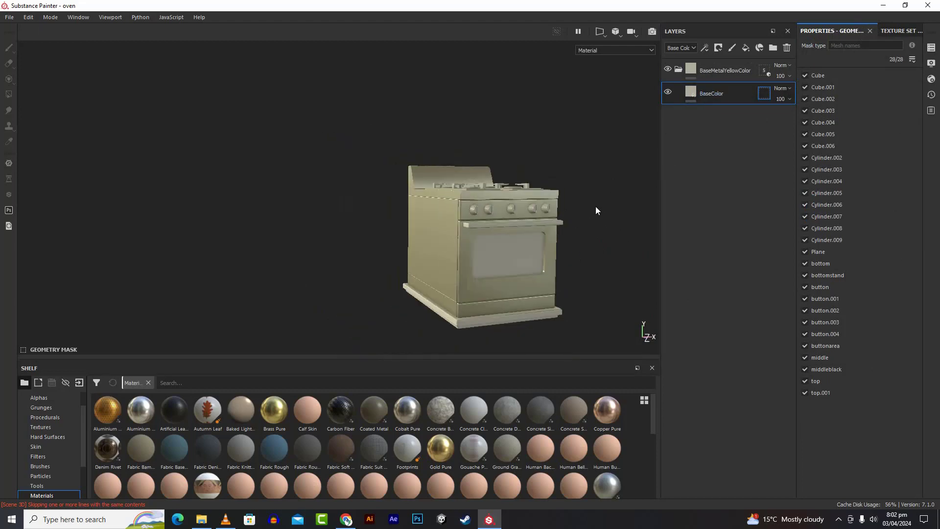
{"action": "scroll", "coordinate": [596, 209], "scroll_direction": "up", "scroll_amount": 3}
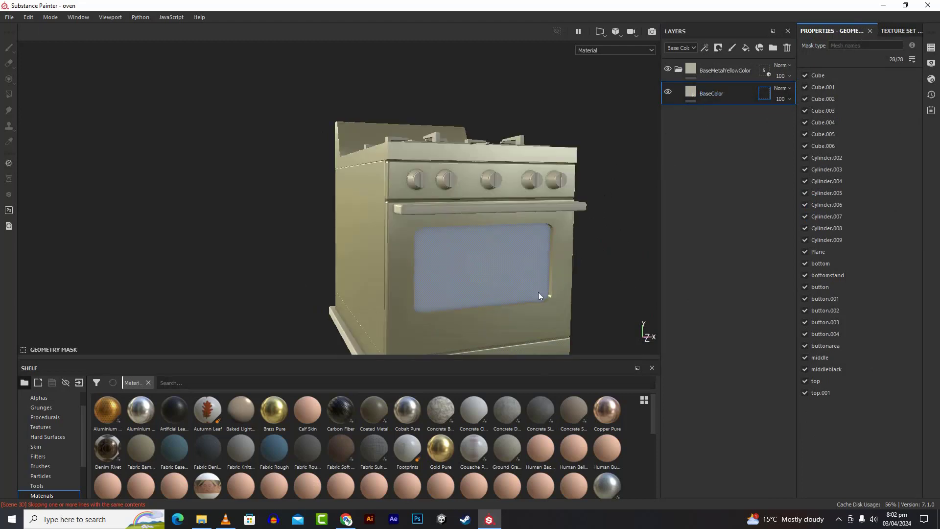
{"action": "scroll", "coordinate": [538, 292], "scroll_direction": "down", "scroll_amount": 3}
{"action": "scroll", "coordinate": [598, 237], "scroll_direction": "down", "scroll_amount": 3}
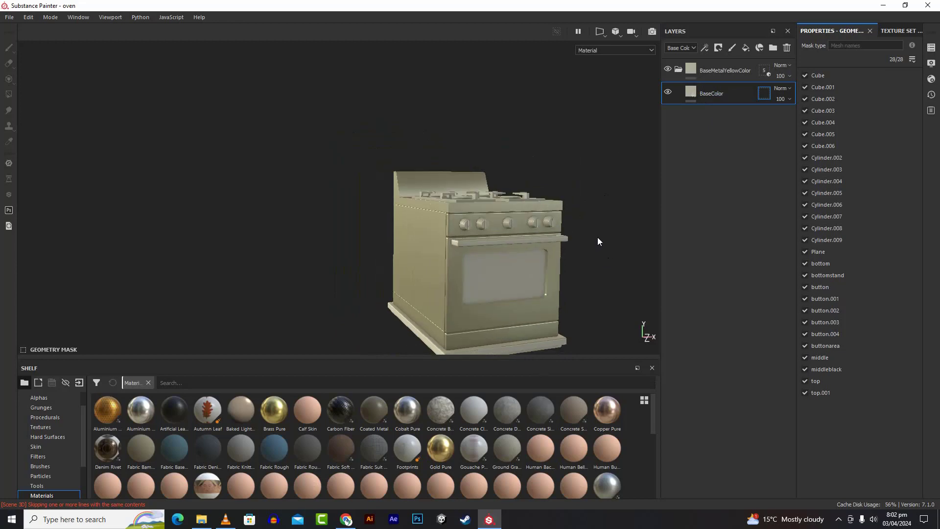
{"action": "scroll", "coordinate": [603, 243], "scroll_direction": "up", "scroll_amount": 4}
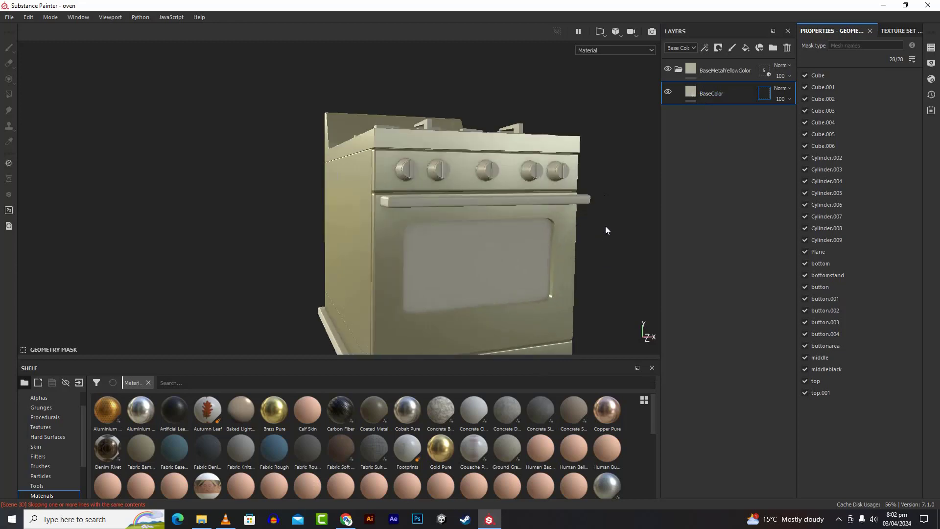
{"action": "left_click_drag", "start_coordinate": [606, 224], "coordinate": [647, 198], "text": "alt"}
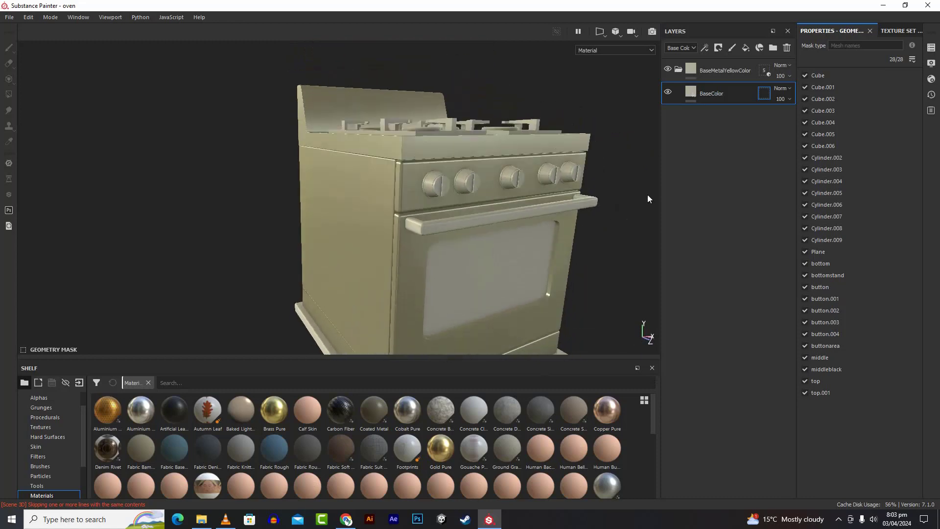
Add a fill layer named EdgeDamage above BaseColor inside the BaseMetalYellowColor folder.
{"action": "left_click", "coordinate": [747, 49]}
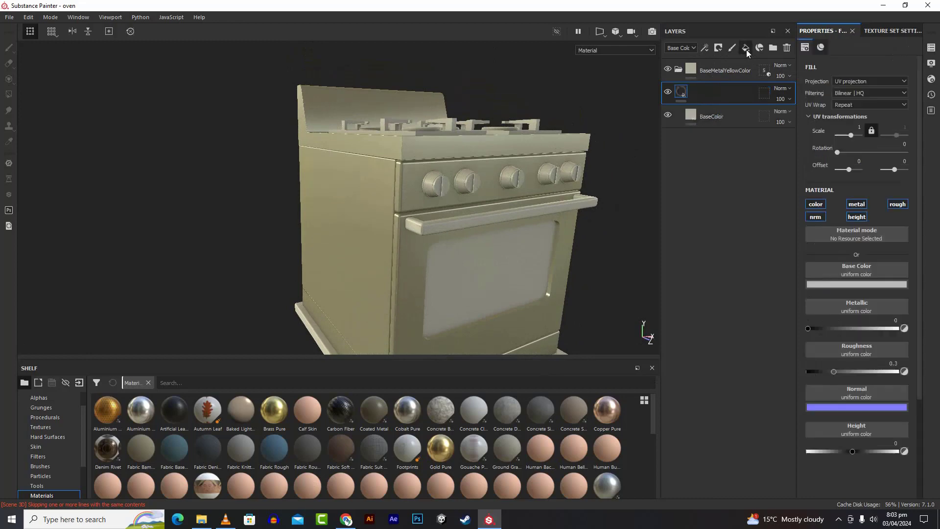
{"action": "double_click", "coordinate": [713, 94]}
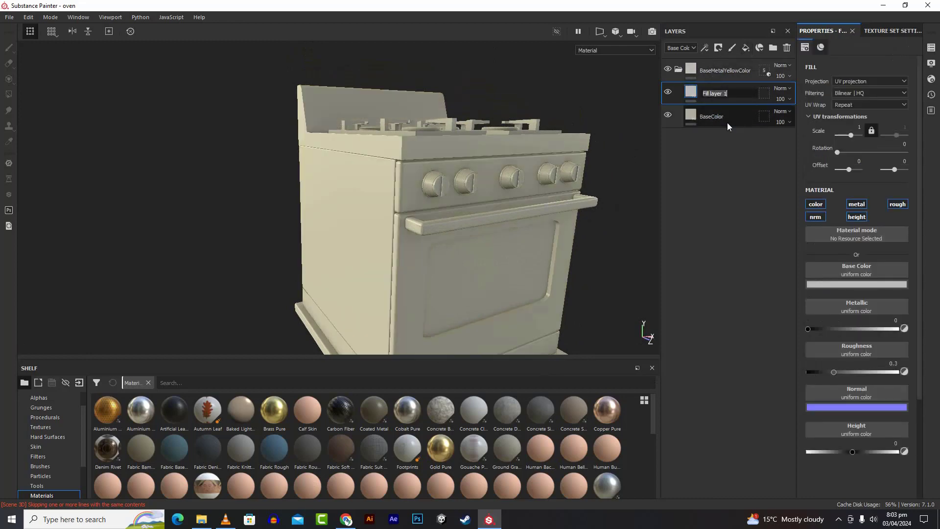
{"action": "type", "text": "E"}
{"action": "type", "text": "dgeDamage"}
{"action": "key", "text": "Return"}
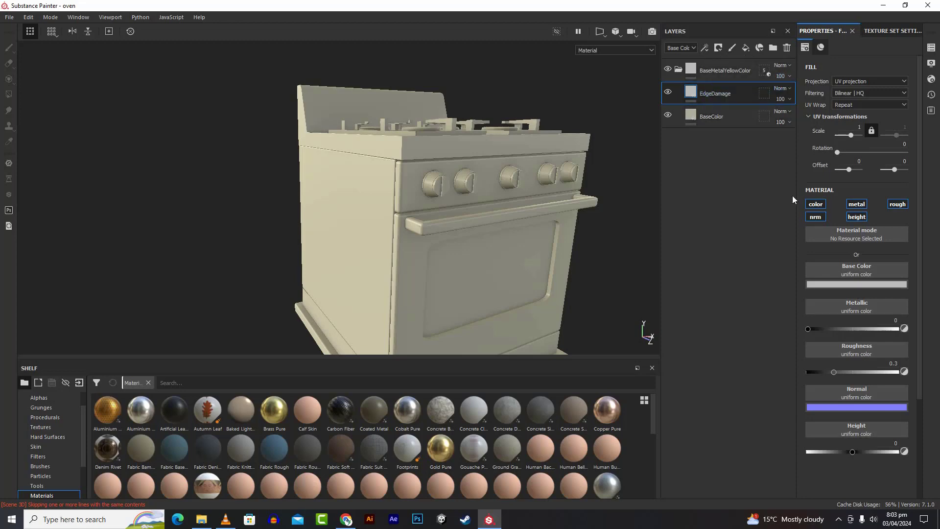
{"action": "left_click", "coordinate": [719, 49]}
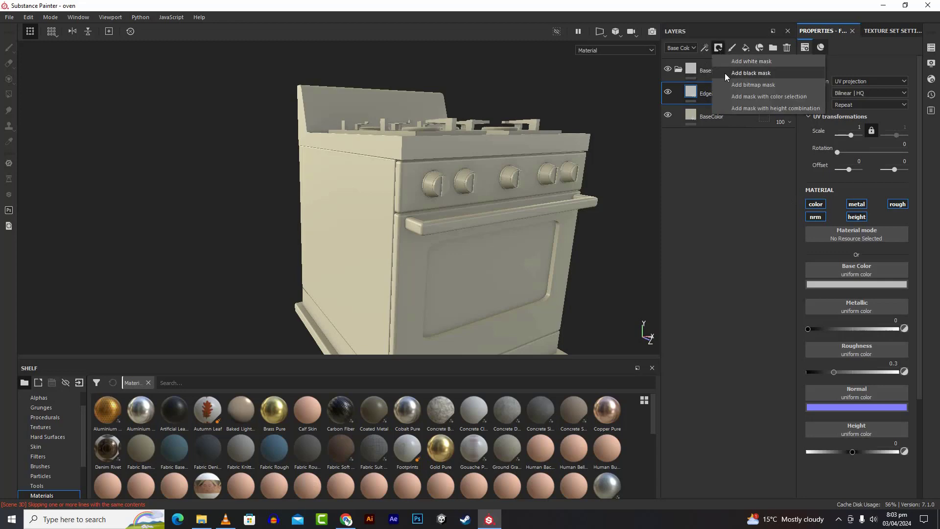
{"action": "left_click", "coordinate": [759, 76]}
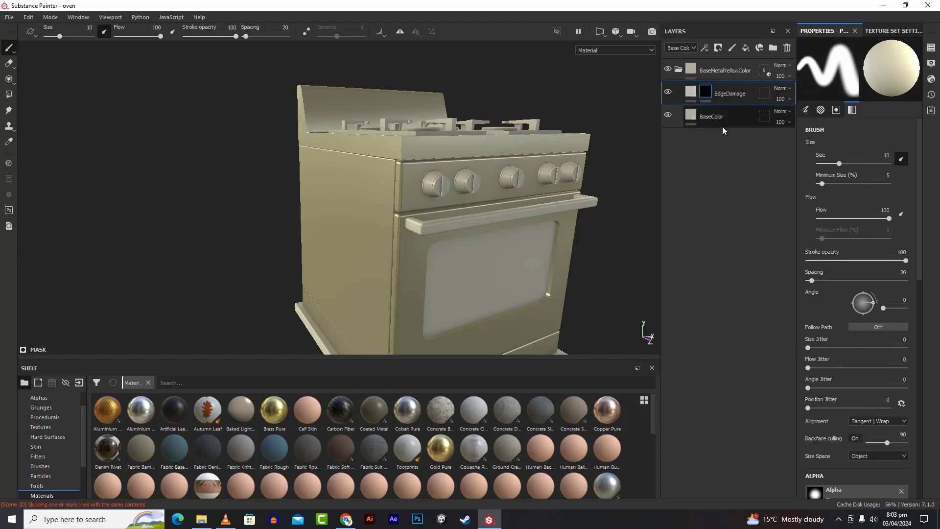
{"action": "key", "text": "ctrl+z"}
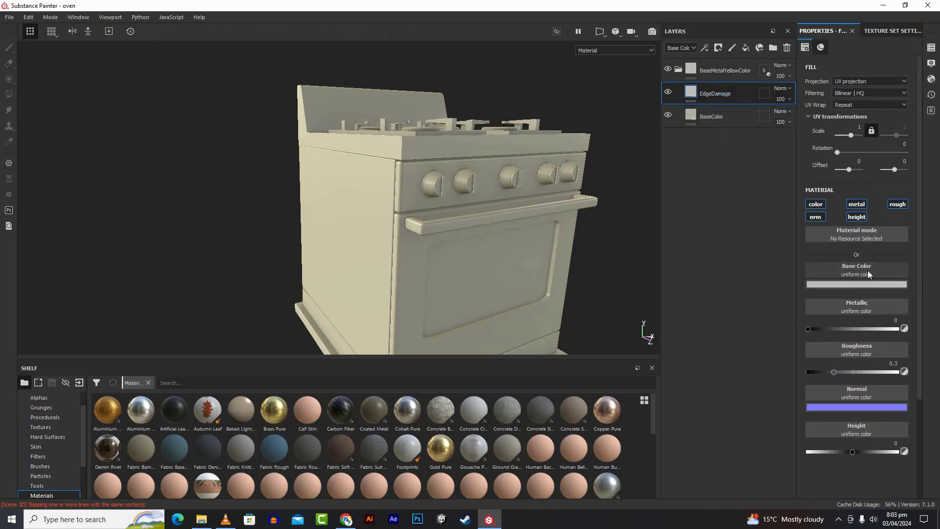
Set the EdgeDamage material to a neutral grey base color of 0.424, metallic 1 and roughness 0.25.
{"action": "left_click", "coordinate": [853, 285]}
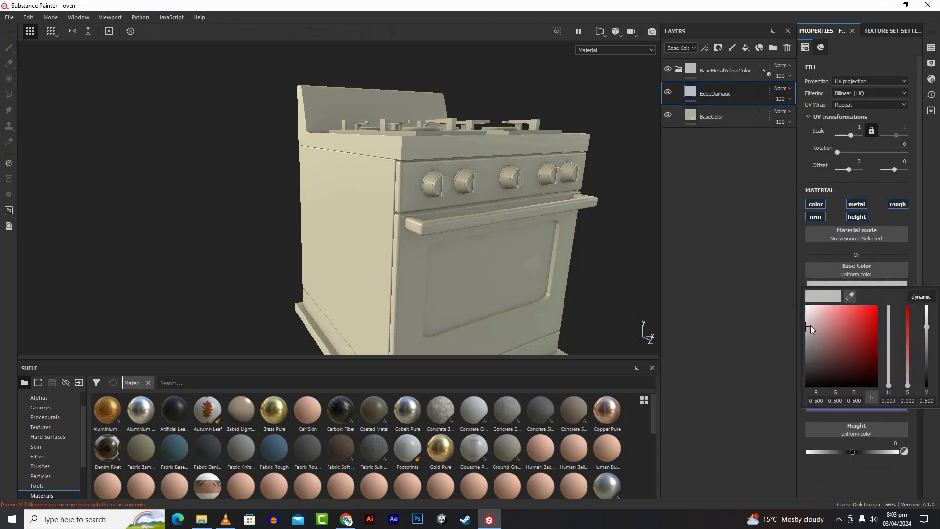
{"action": "left_click_drag", "start_coordinate": [809, 326], "coordinate": [803, 331]}
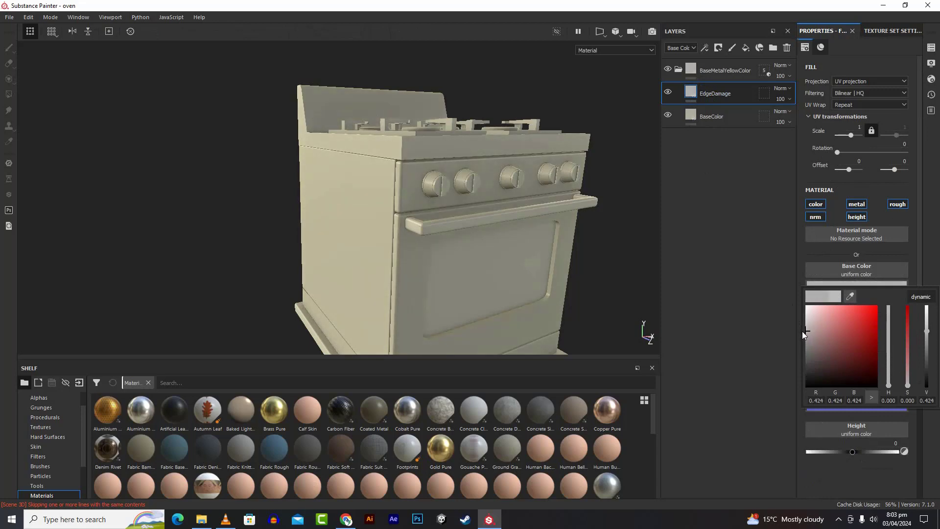
{"action": "left_click", "coordinate": [767, 322]}
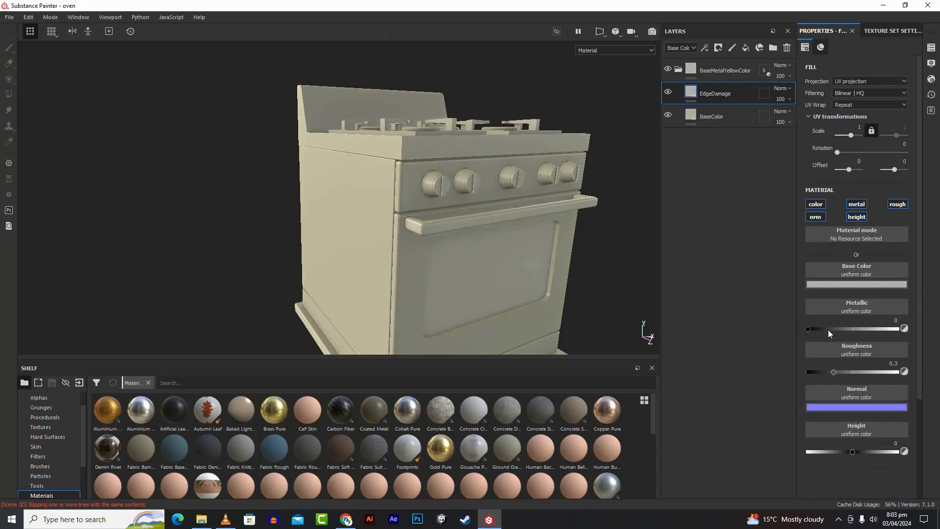
{"action": "left_click_drag", "start_coordinate": [809, 330], "coordinate": [915, 331]}
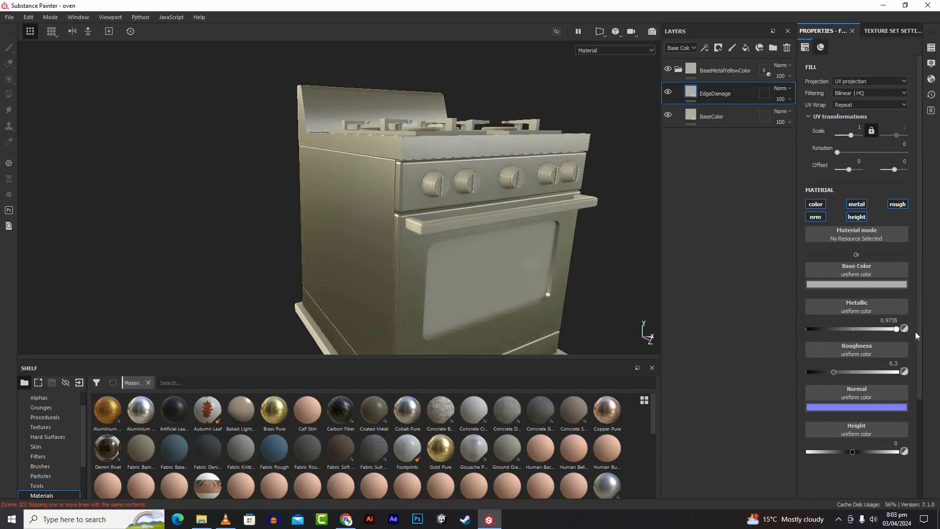
{"action": "left_click", "coordinate": [867, 363]}
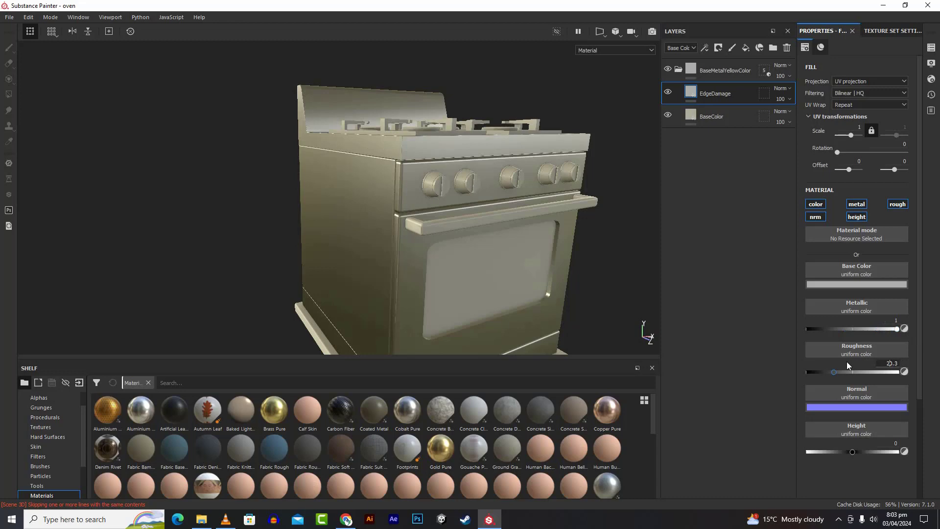
{"action": "type", "text": "2"}
{"action": "key", "text": "ctrl+a"}
{"action": "type", "text": ".25"}
{"action": "key", "text": "Return"}
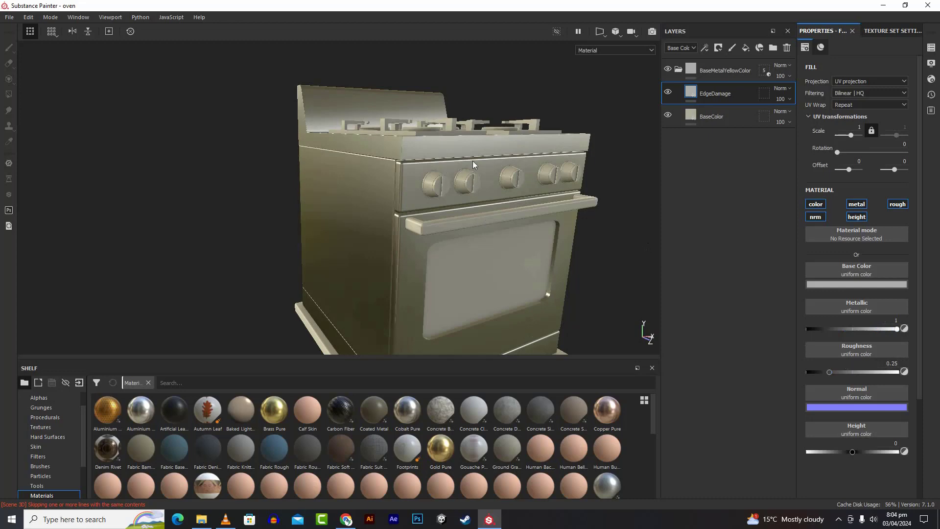
Add a black mask to the EdgeDamage layer.
{"action": "left_click", "coordinate": [718, 49]}
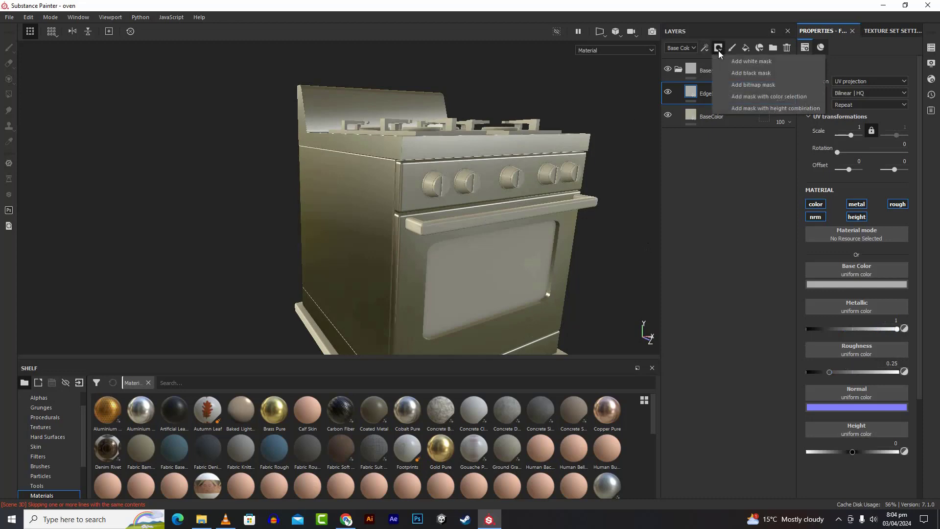
{"action": "left_click", "coordinate": [736, 73]}
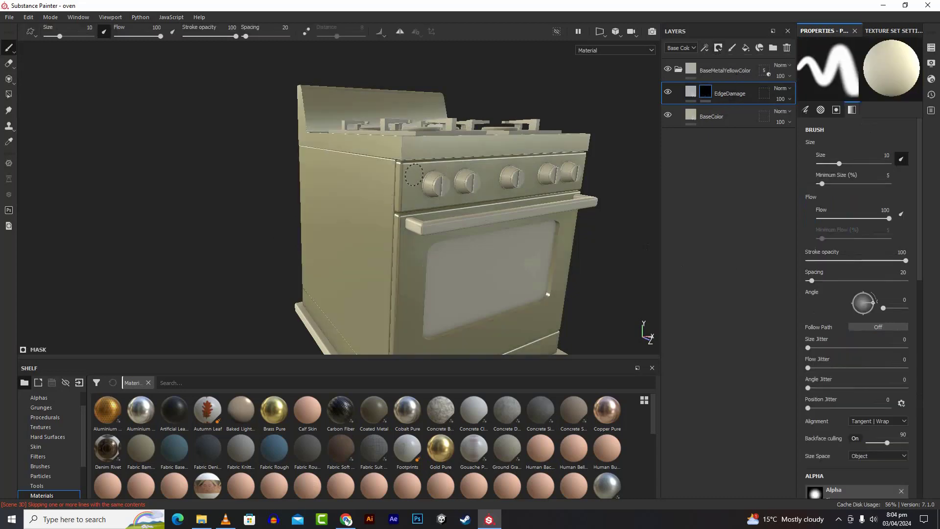
{"action": "scroll", "coordinate": [498, 168], "scroll_direction": "up", "scroll_amount": 10}
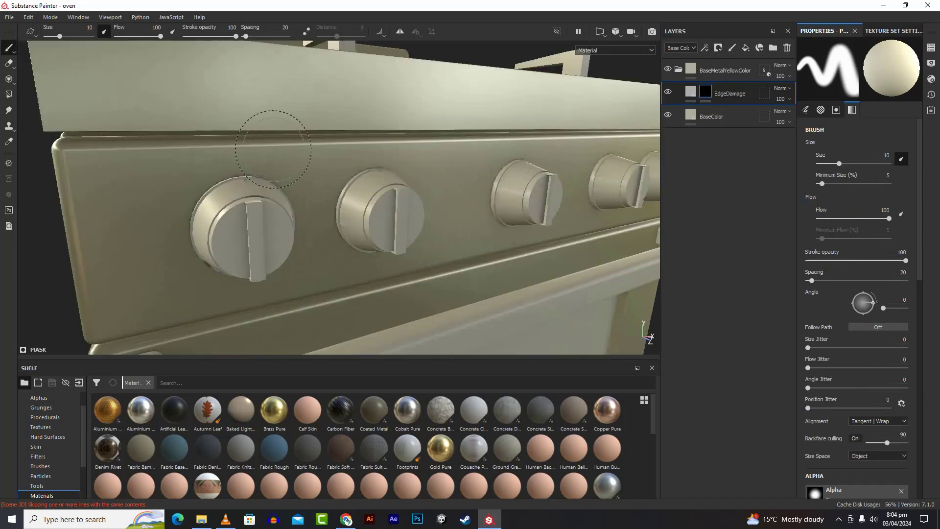
{"action": "scroll", "coordinate": [287, 181], "scroll_direction": "down", "scroll_amount": 5}
{"action": "scroll", "coordinate": [287, 181], "scroll_direction": "down", "scroll_amount": 6}
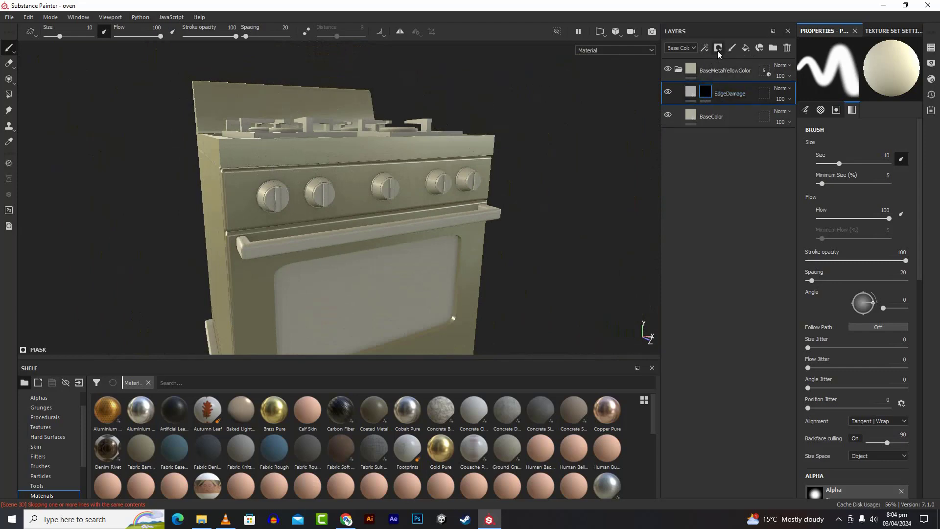
Try a fill effect on the EdgeDamage mask, browse its grayscale textures, and remove the effect.
{"action": "left_click", "coordinate": [705, 48]}
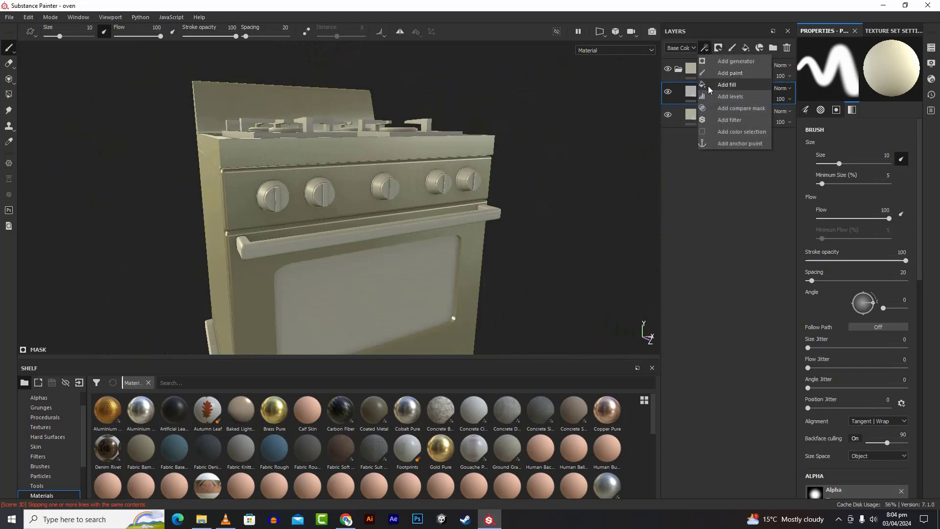
{"action": "left_click", "coordinate": [747, 88]}
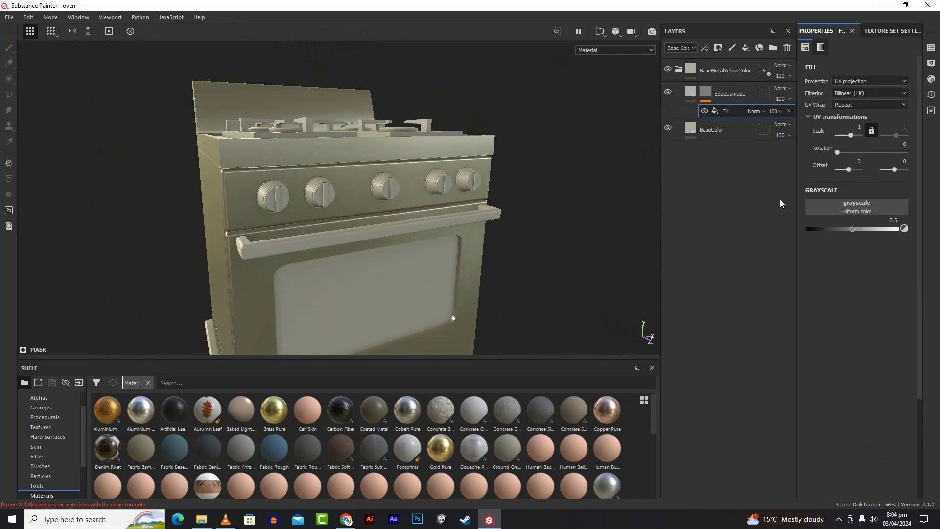
{"action": "left_click", "coordinate": [852, 211]}
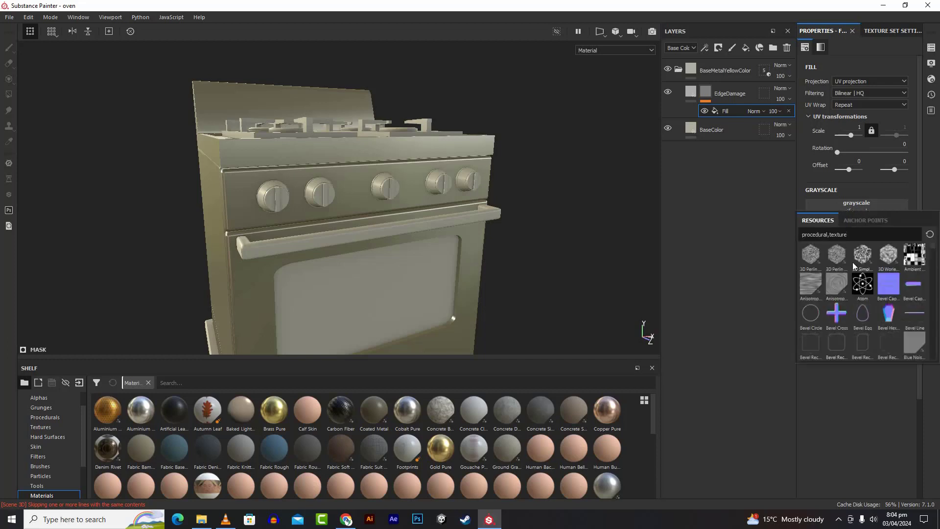
{"action": "mouse_move", "coordinate": [863, 263]}
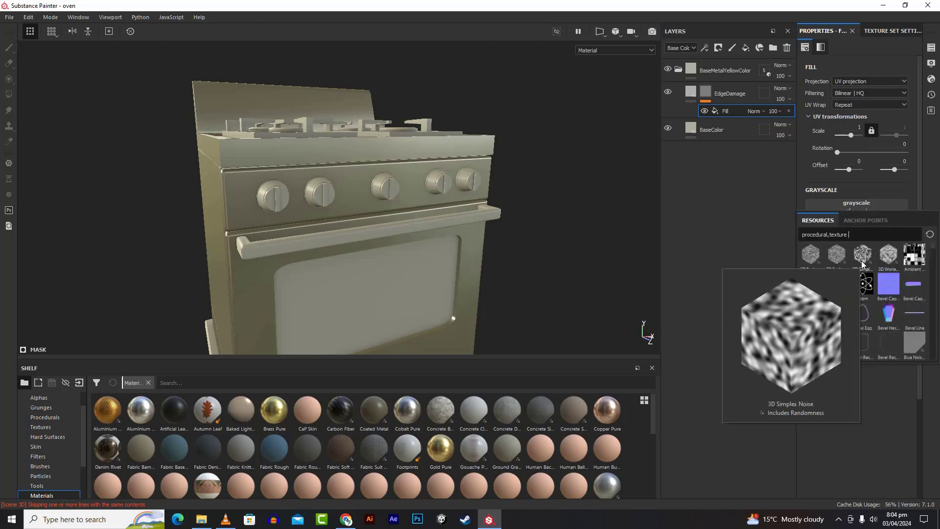
{"action": "left_click", "coordinate": [740, 191]}
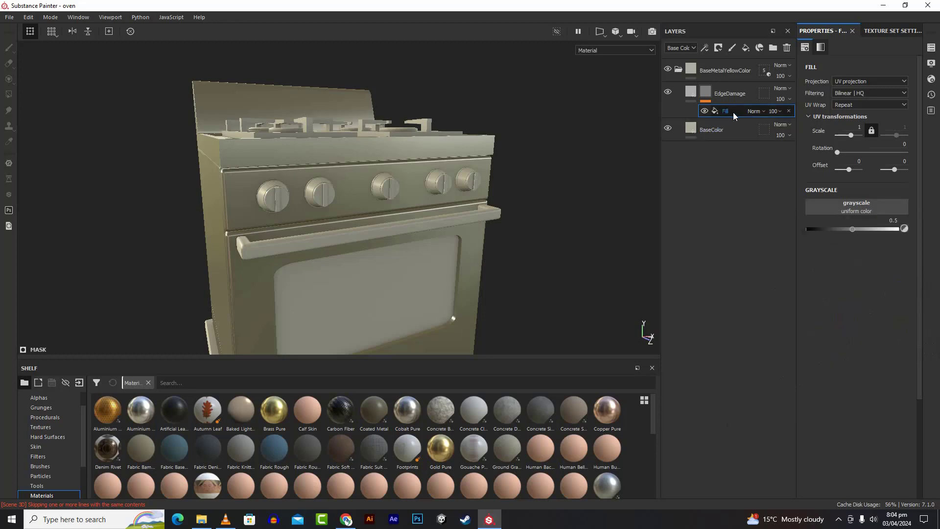
{"action": "left_click", "coordinate": [788, 112]}
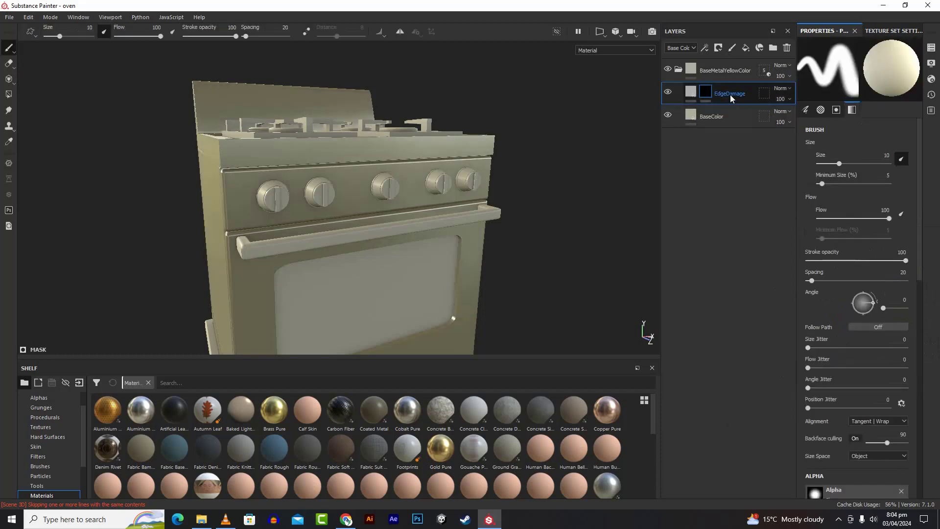
Try a Dripping Rust generator on the EdgeDamage mask, inspect it on the oven's side, and remove it.
{"action": "left_click", "coordinate": [702, 49]}
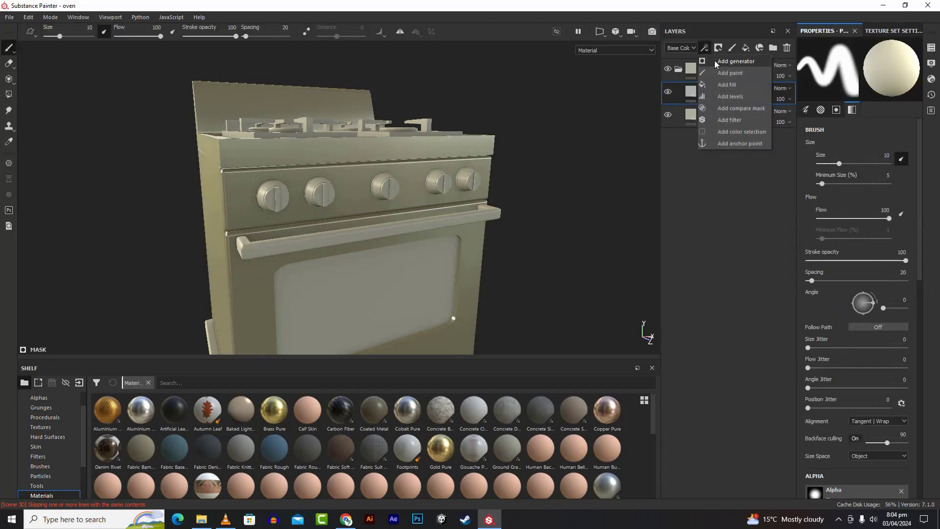
{"action": "left_click", "coordinate": [716, 61]}
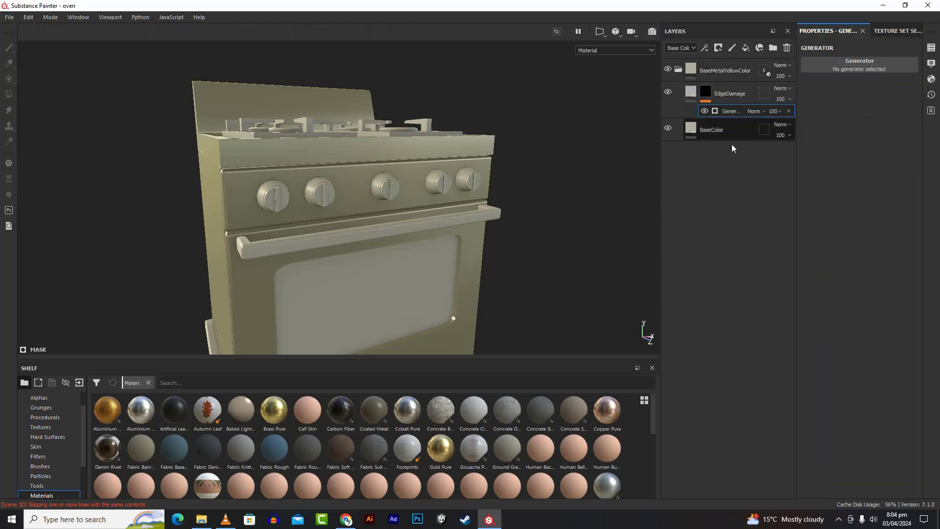
{"action": "left_click", "coordinate": [875, 70]}
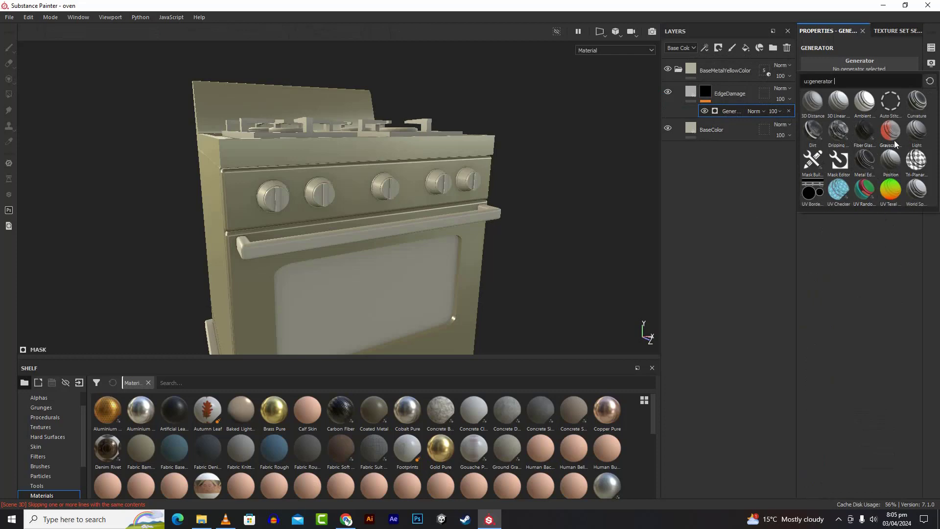
{"action": "left_click", "coordinate": [838, 130]}
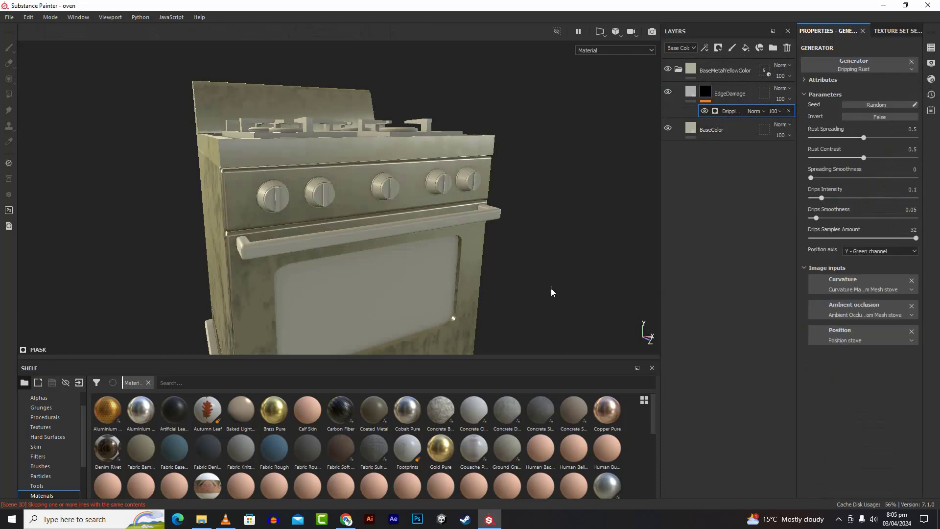
{"action": "left_click_drag", "start_coordinate": [290, 231], "coordinate": [93, 294], "text": "alt"}
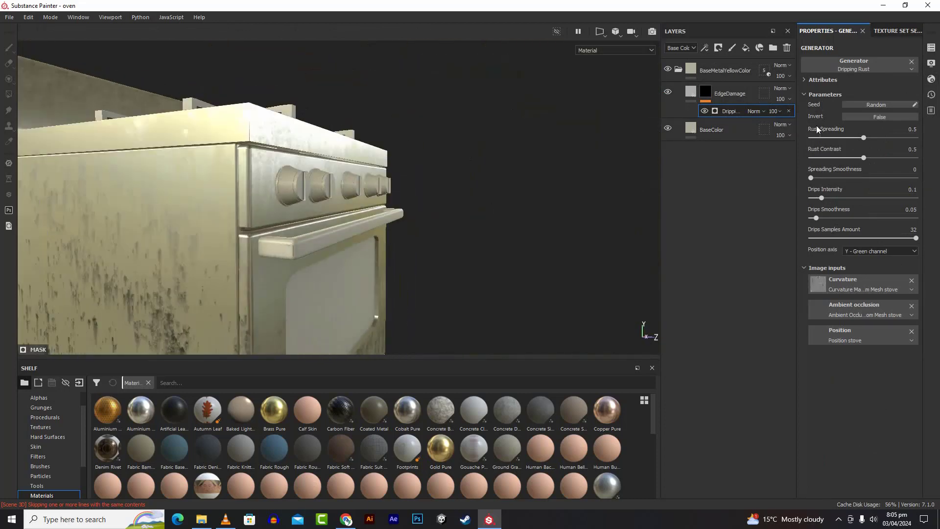
{"action": "left_click", "coordinate": [789, 111]}
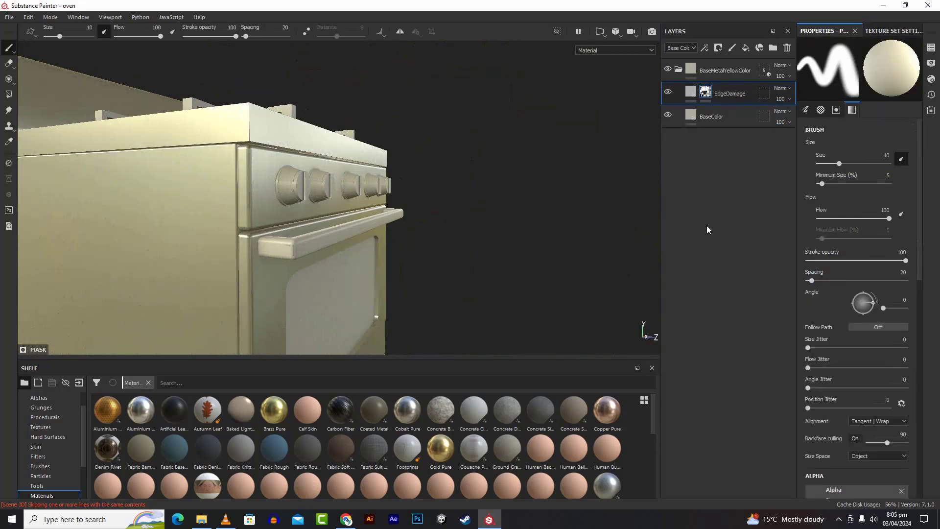
Display the smart masks collection in the shelf.
{"action": "scroll", "coordinate": [506, 229], "scroll_direction": "up", "scroll_amount": 1}
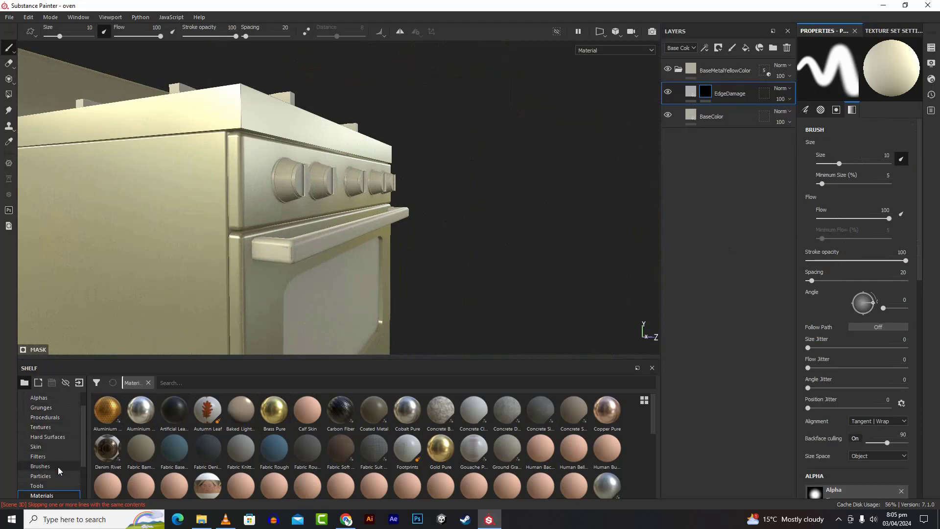
{"action": "scroll", "coordinate": [58, 470], "scroll_direction": "down", "scroll_amount": 2}
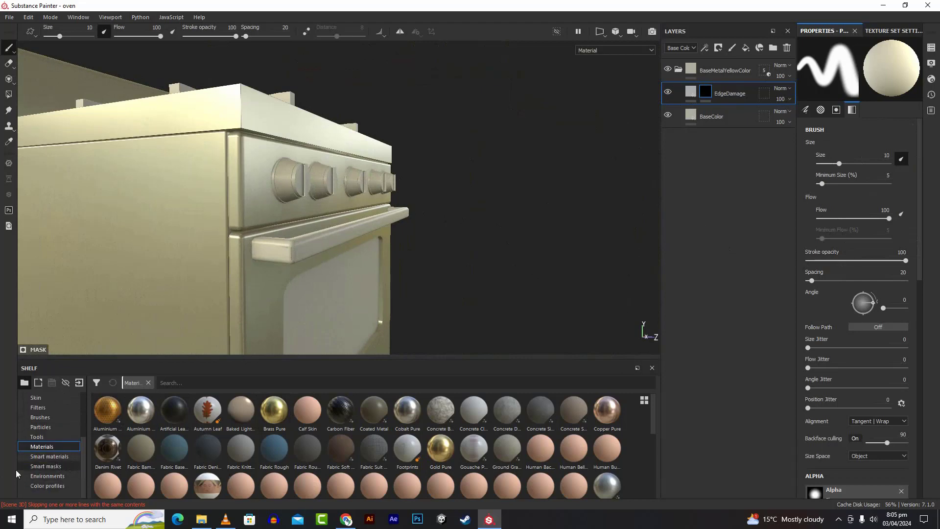
{"action": "left_click", "coordinate": [29, 467]}
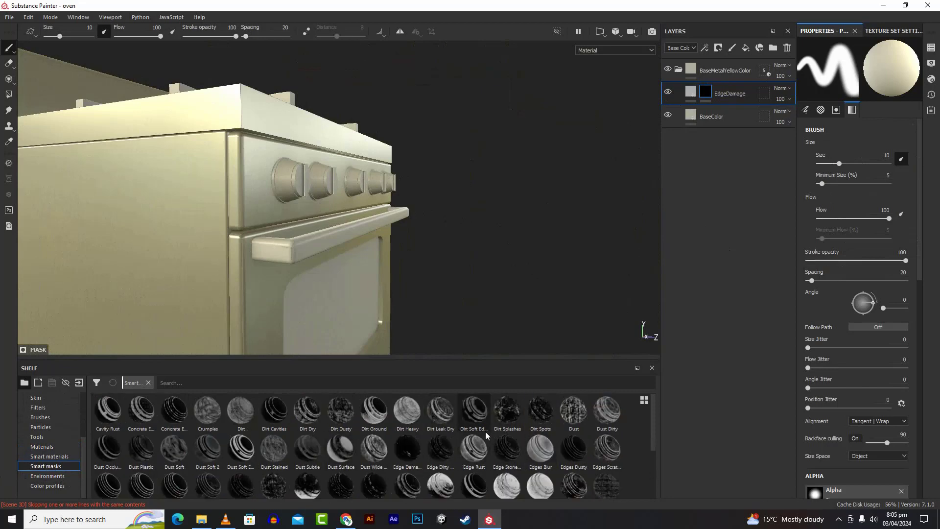
Try the Dirt Soft Edges smart mask on the EdgeDamage layer and check it on the oven.
{"action": "left_click_drag", "start_coordinate": [474, 414], "coordinate": [729, 96]}
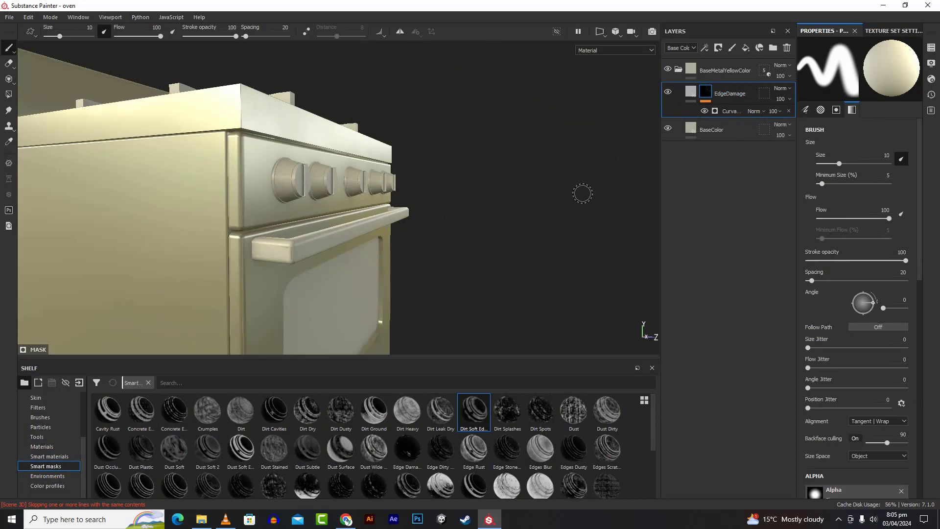
{"action": "scroll", "coordinate": [582, 193], "scroll_direction": "up", "scroll_amount": 2}
{"action": "scroll", "coordinate": [583, 193], "scroll_direction": "down", "scroll_amount": 2}
{"action": "left_click_drag", "start_coordinate": [583, 193], "coordinate": [469, 271], "text": "alt"}
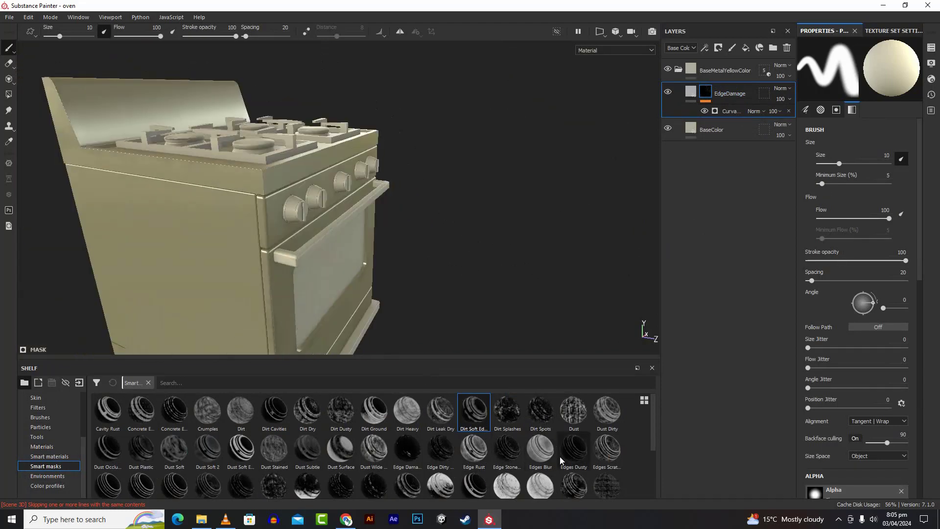
Try adding the Edges Scratched smart mask to the EdgeDamage layer and check it on the side panel.
{"action": "left_click_drag", "start_coordinate": [602, 450], "coordinate": [720, 98]}
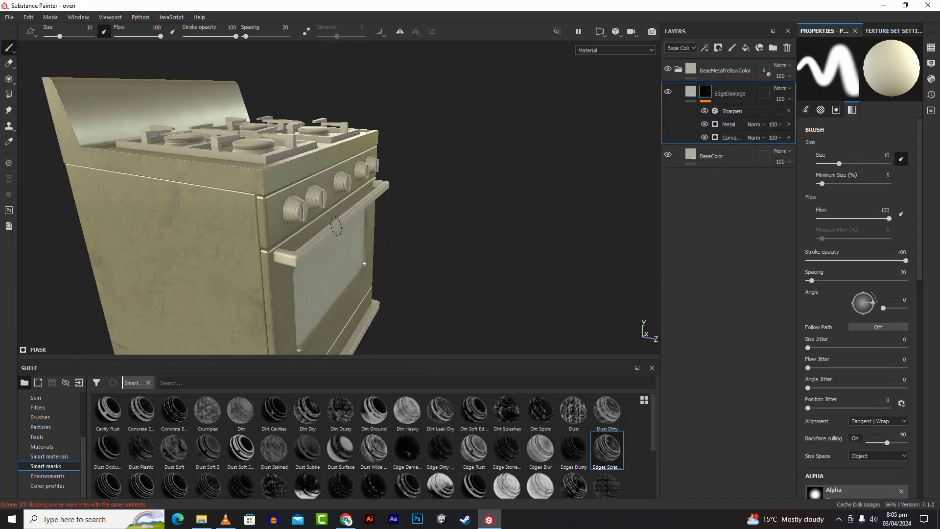
{"action": "scroll", "coordinate": [174, 250], "scroll_direction": "down", "scroll_amount": 3}
{"action": "scroll", "coordinate": [290, 231], "scroll_direction": "up", "scroll_amount": 4}
{"action": "mouse_move", "coordinate": [290, 231]}
{"action": "left_mouse_down", "text": "alt"}
{"action": "mouse_move", "coordinate": [326, 236]}
{"action": "mouse_move", "coordinate": [399, 211]}
{"action": "mouse_move", "coordinate": [419, 235]}
{"action": "mouse_move", "coordinate": [411, 231]}
{"action": "left_mouse_up", "text": "alt"}
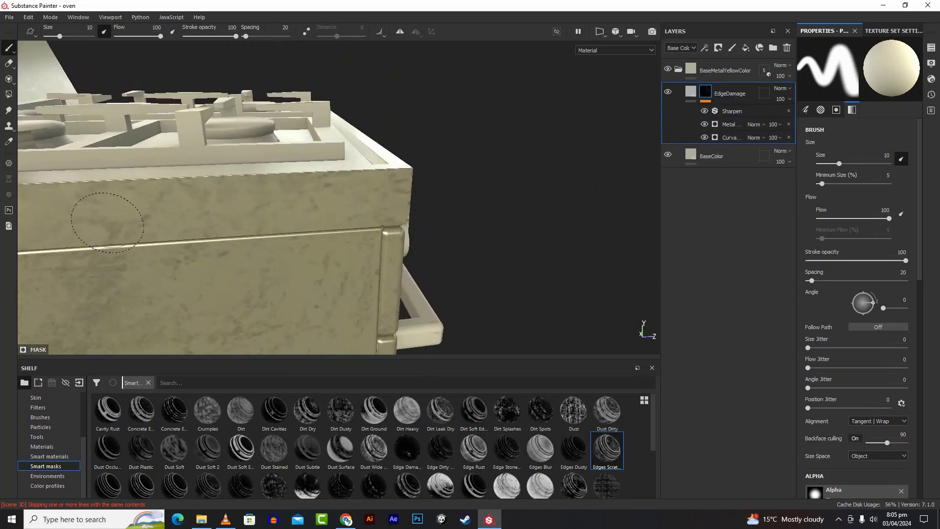
Remove the curvature, metal edge and sharpen effects from the EdgeDamage mask.
{"action": "left_click", "coordinate": [788, 138]}
{"action": "left_click", "coordinate": [789, 124]}
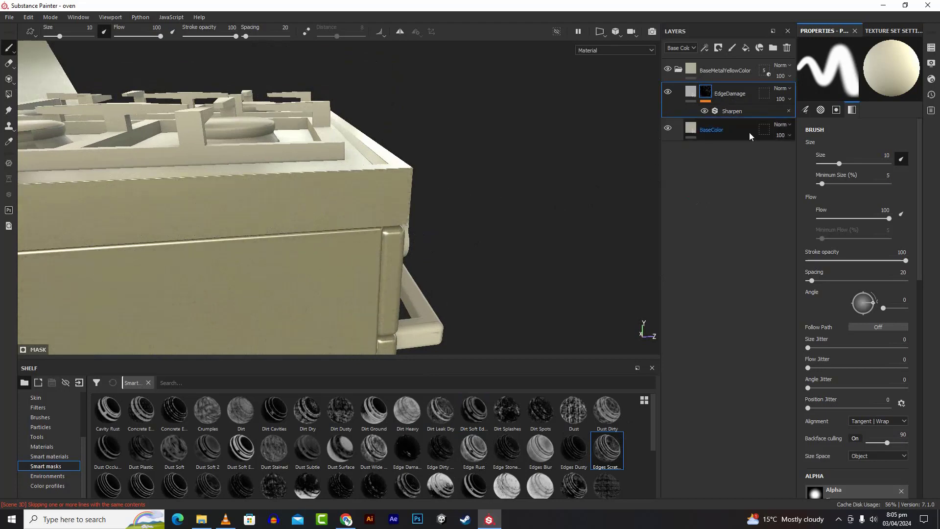
{"action": "left_click", "coordinate": [789, 113]}
Apply the Paint Old smart mask to the EdgeDamage layer.
{"action": "scroll", "coordinate": [556, 434], "scroll_direction": "down", "scroll_amount": 5}
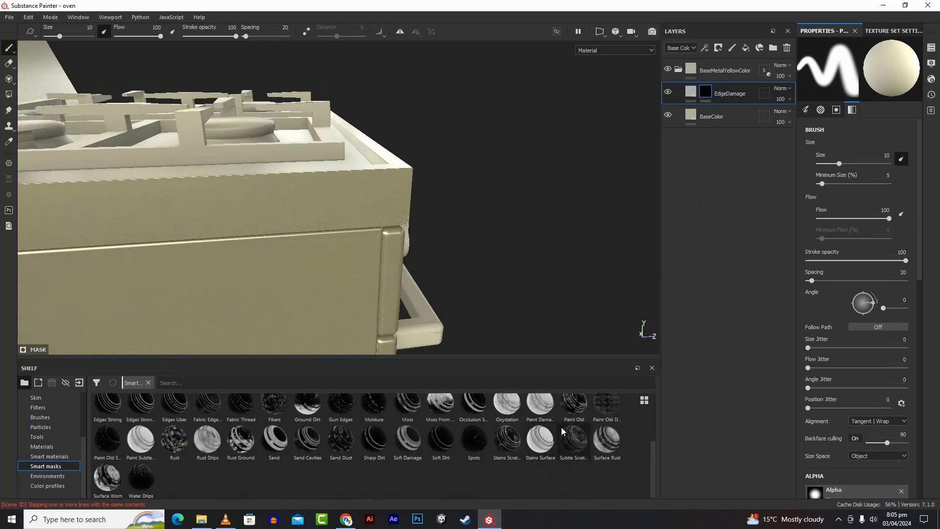
{"action": "mouse_move", "coordinate": [581, 414]}
{"action": "left_mouse_down"}
{"action": "mouse_move", "coordinate": [728, 172]}
{"action": "mouse_move", "coordinate": [733, 99]}
{"action": "left_mouse_up"}
{"action": "scroll", "coordinate": [545, 200], "scroll_direction": "up", "scroll_amount": 5}
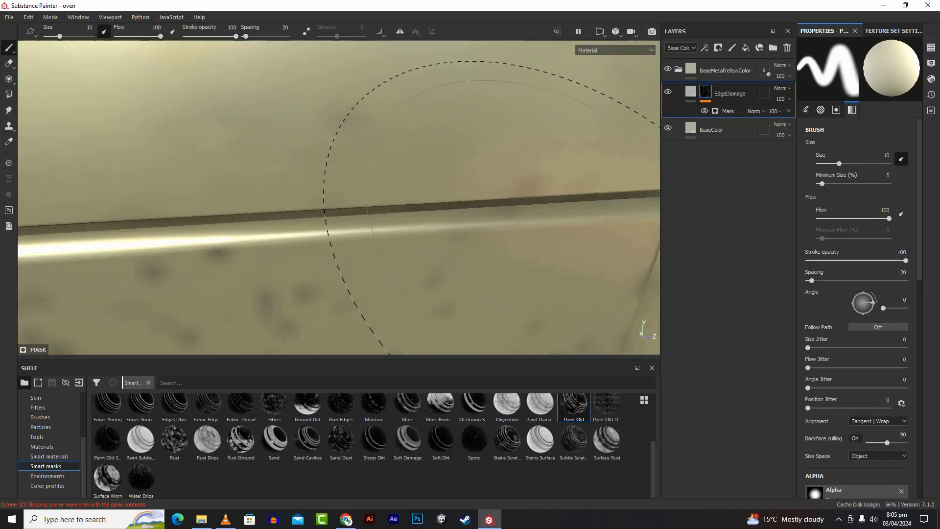
{"action": "scroll", "coordinate": [470, 205], "scroll_direction": "down", "scroll_amount": 6}
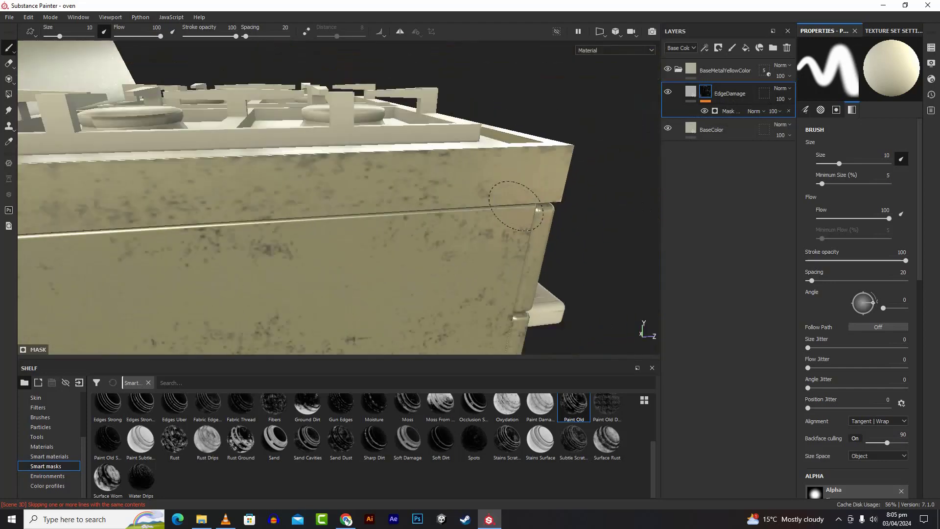
Examine the worn paint effect on the oven's side panel and front corner edges.
{"action": "scroll", "coordinate": [518, 206], "scroll_direction": "down", "scroll_amount": 4}
{"action": "mouse_move", "coordinate": [543, 239]}
{"action": "left_mouse_down", "text": "alt"}
{"action": "mouse_move", "coordinate": [348, 214]}
{"action": "mouse_move", "coordinate": [309, 224]}
{"action": "mouse_move", "coordinate": [414, 260]}
{"action": "mouse_move", "coordinate": [490, 237]}
{"action": "mouse_move", "coordinate": [430, 180]}
{"action": "mouse_move", "coordinate": [447, 204]}
{"action": "mouse_move", "coordinate": [408, 186]}
{"action": "mouse_move", "coordinate": [336, 185]}
{"action": "left_mouse_up", "text": "alt"}
{"action": "scroll", "coordinate": [490, 237], "scroll_direction": "up", "scroll_amount": 4}
{"action": "scroll", "coordinate": [489, 237], "scroll_direction": "up", "scroll_amount": 2}
{"action": "scroll", "coordinate": [569, 189], "scroll_direction": "down", "scroll_amount": 2}
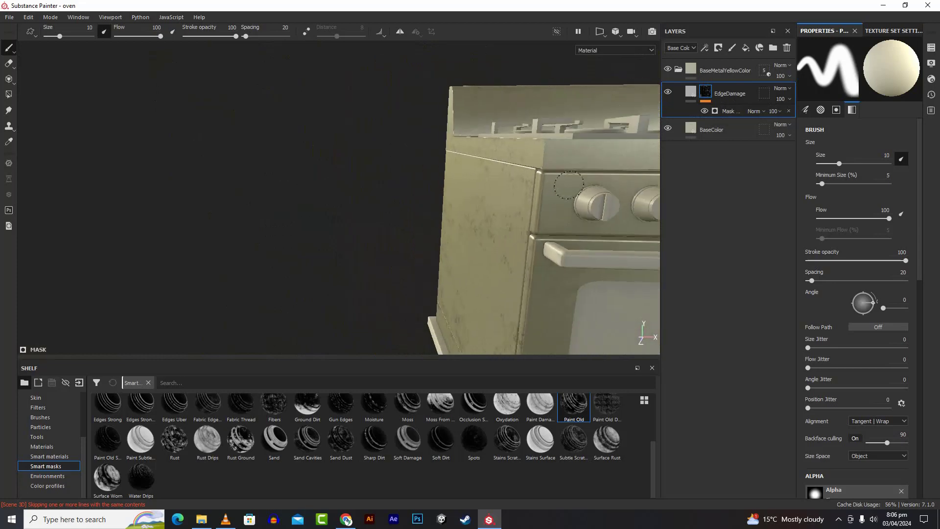
{"action": "scroll", "coordinate": [570, 189], "scroll_direction": "up", "scroll_amount": 3}
{"action": "scroll", "coordinate": [569, 189], "scroll_direction": "up", "scroll_amount": 2}
{"action": "left_click_drag", "start_coordinate": [568, 191], "coordinate": [657, 220], "text": "alt"}
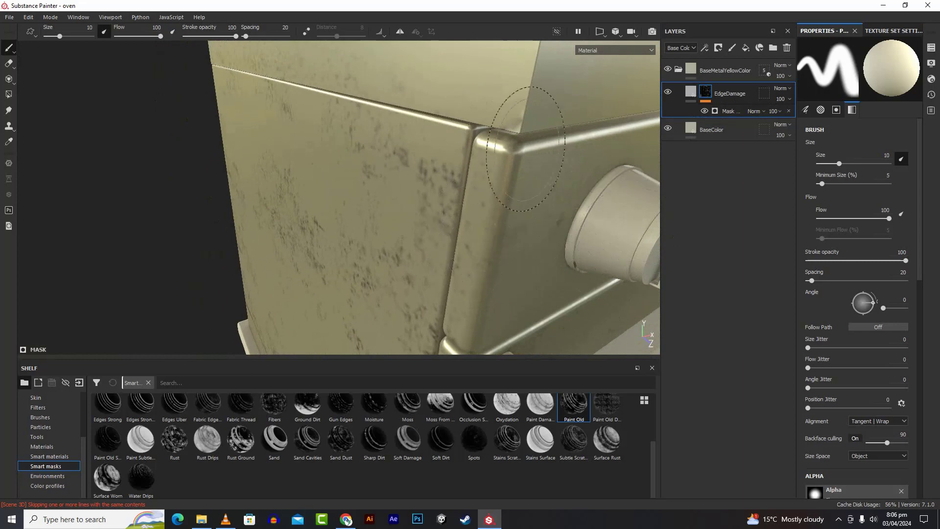
Test stronger and weaker Global Balance values in the EdgeDamage mask's Mask Editor generator and set it to 0.4.
{"action": "left_click", "coordinate": [730, 111]}
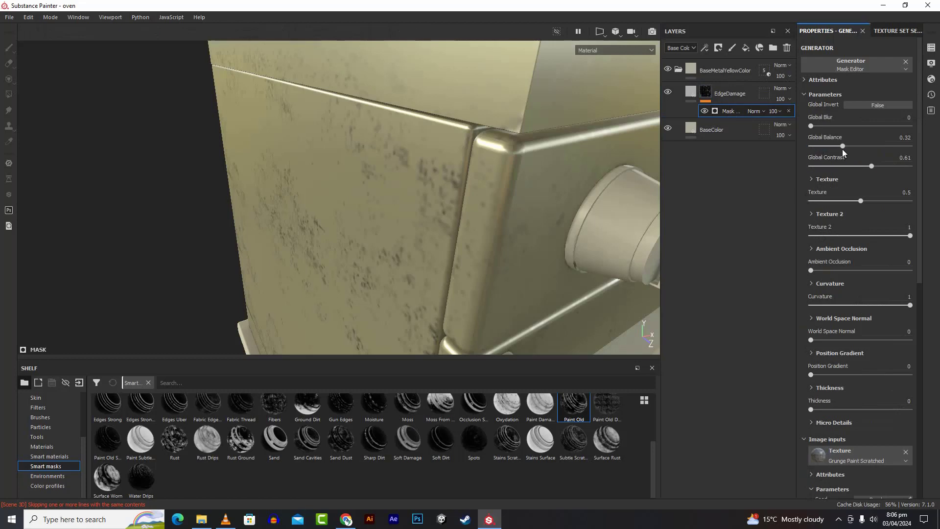
{"action": "left_click_drag", "start_coordinate": [843, 146], "coordinate": [879, 147]}
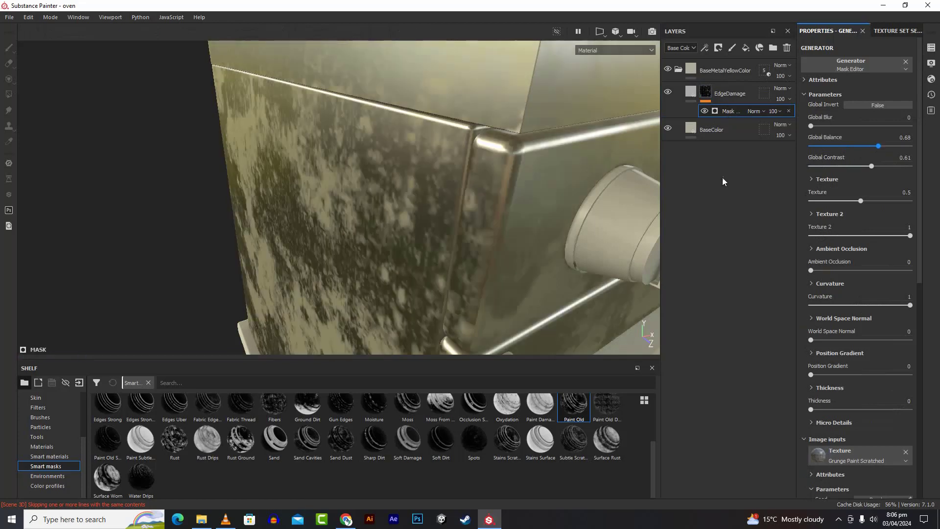
{"action": "scroll", "coordinate": [507, 193], "scroll_direction": "up", "scroll_amount": 3}
{"action": "scroll", "coordinate": [506, 194], "scroll_direction": "down", "scroll_amount": 4}
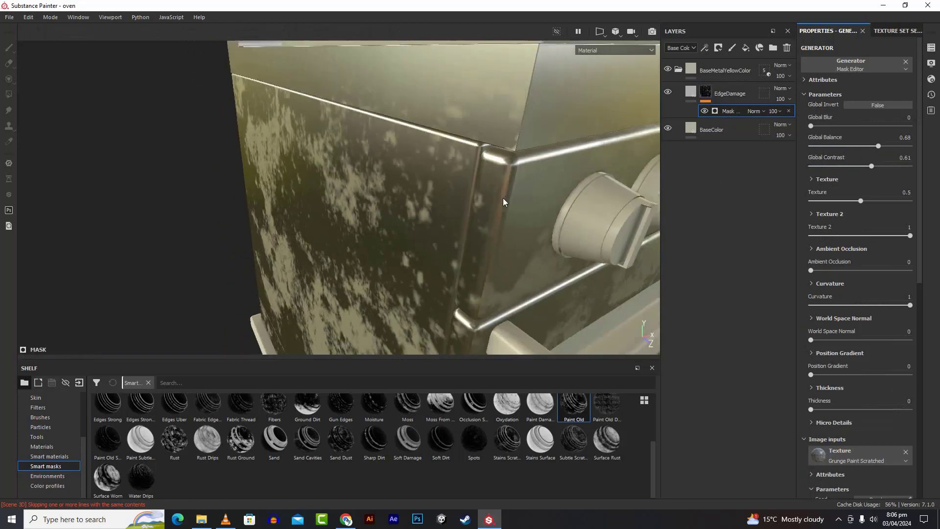
{"action": "scroll", "coordinate": [503, 200], "scroll_direction": "down", "scroll_amount": 3}
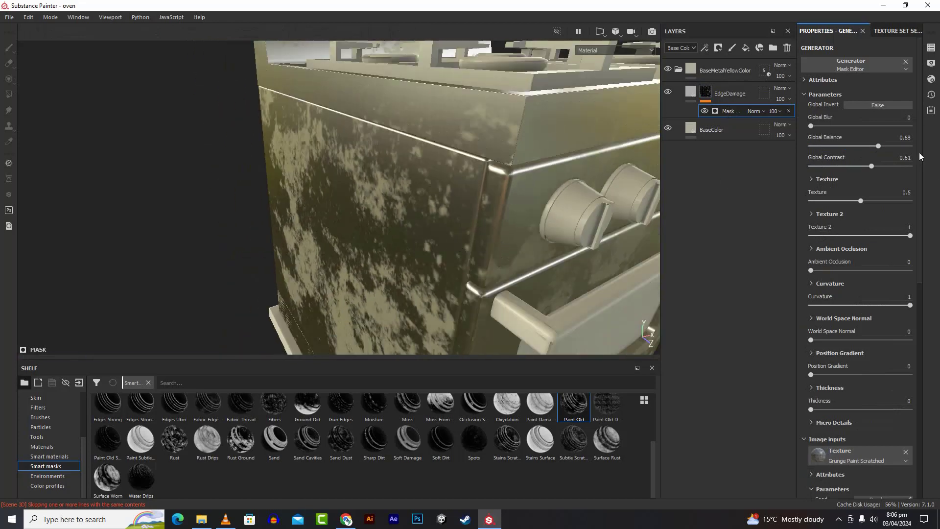
{"action": "left_click", "coordinate": [854, 147]}
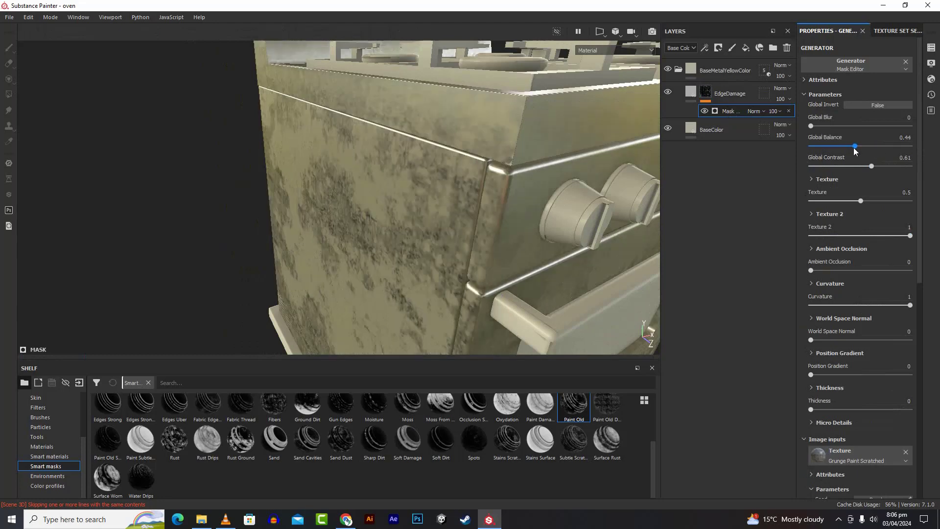
{"action": "left_click_drag", "start_coordinate": [812, 154], "coordinate": [771, 198]}
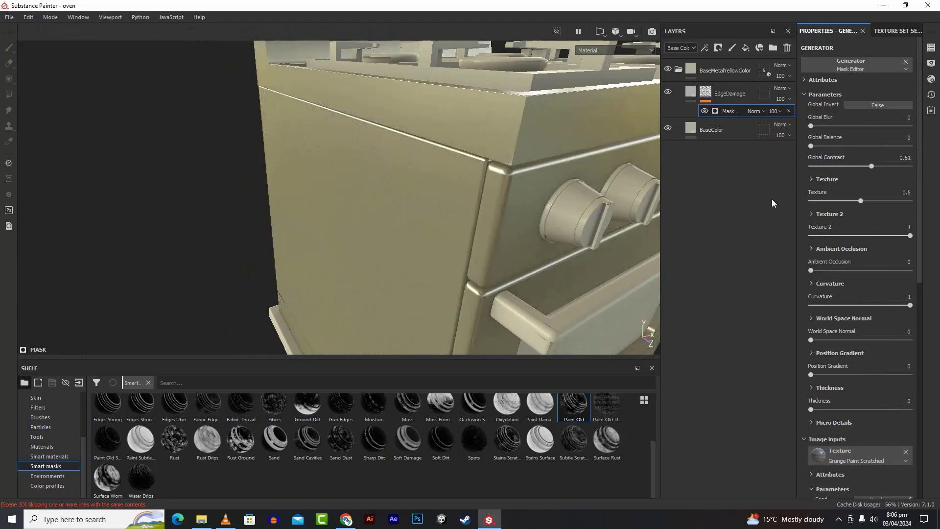
{"action": "left_click", "coordinate": [908, 140]}
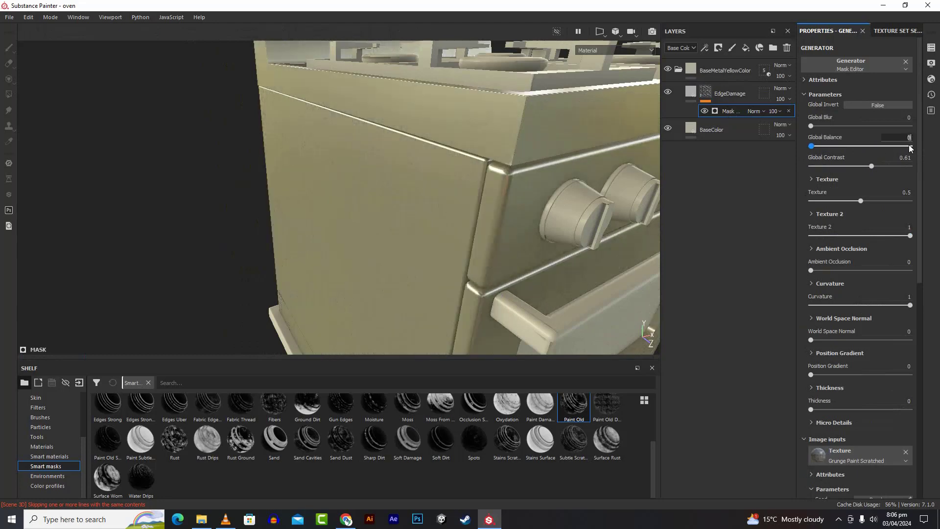
{"action": "type", "text": ".4"}
{"action": "key", "text": "Return"}
Set the Mask Editor's Global Contrast to 0.69 and check the wear on the oven's side and front corner.
{"action": "left_click_drag", "start_coordinate": [460, 184], "coordinate": [598, 185], "text": "alt"}
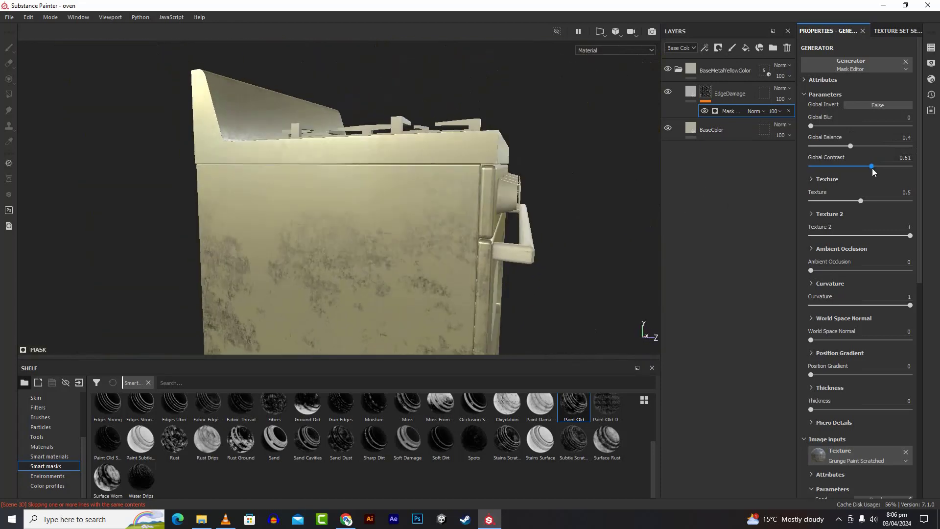
{"action": "left_click_drag", "start_coordinate": [872, 168], "coordinate": [879, 168]}
{"action": "scroll", "coordinate": [545, 254], "scroll_direction": "down", "scroll_amount": 3}
{"action": "scroll", "coordinate": [545, 254], "scroll_direction": "up", "scroll_amount": 5}
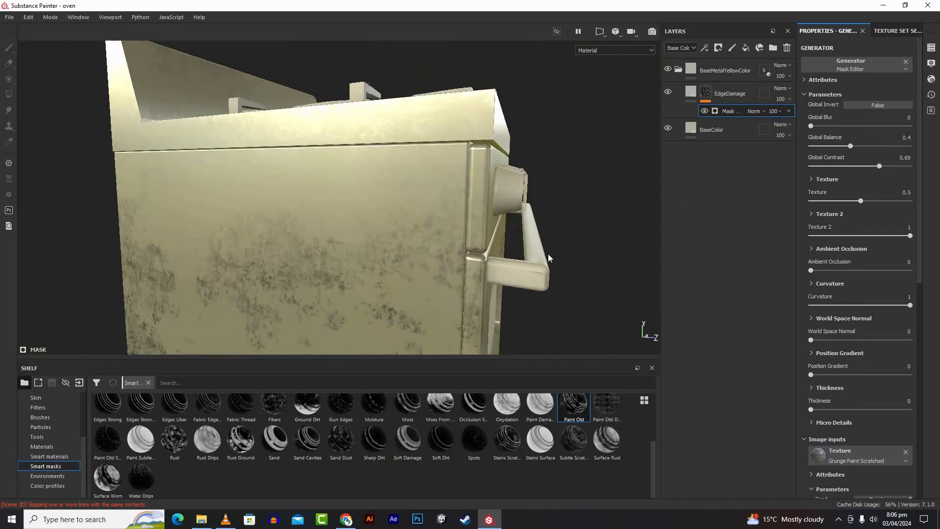
{"action": "left_click_drag", "start_coordinate": [548, 258], "coordinate": [486, 271], "text": "alt"}
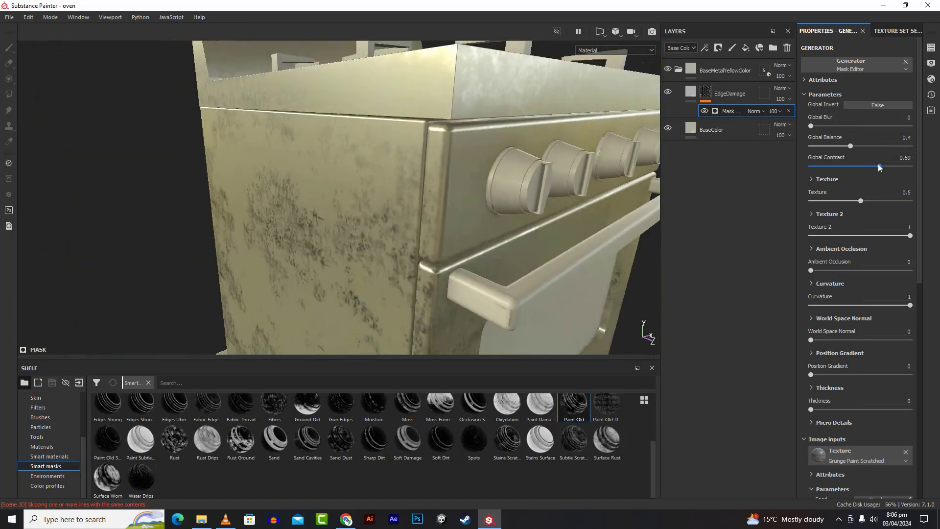
Test a Global Contrast of 1 in the EdgeDamage mask's Mask Editor generator and set it to 0.8.
{"action": "left_click_drag", "start_coordinate": [877, 166], "coordinate": [912, 166]}
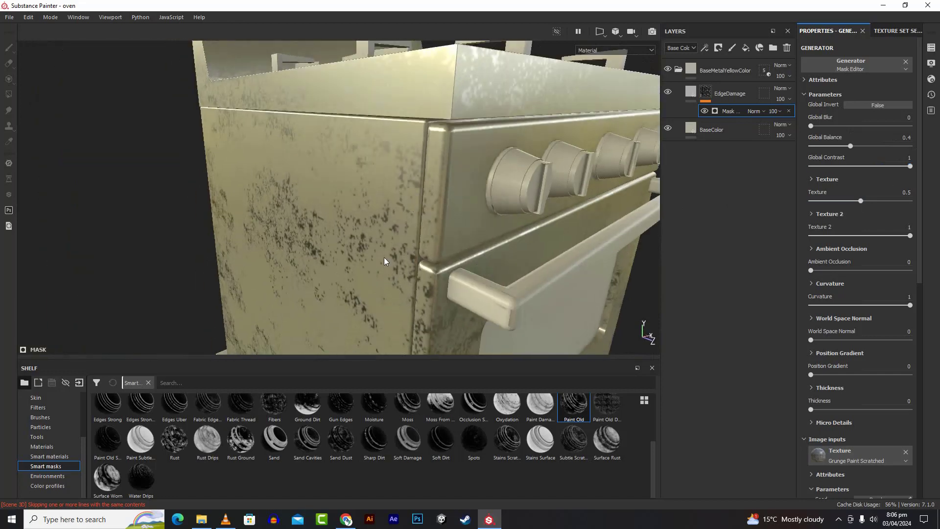
{"action": "left_click_drag", "start_coordinate": [454, 246], "coordinate": [629, 269], "text": "alt"}
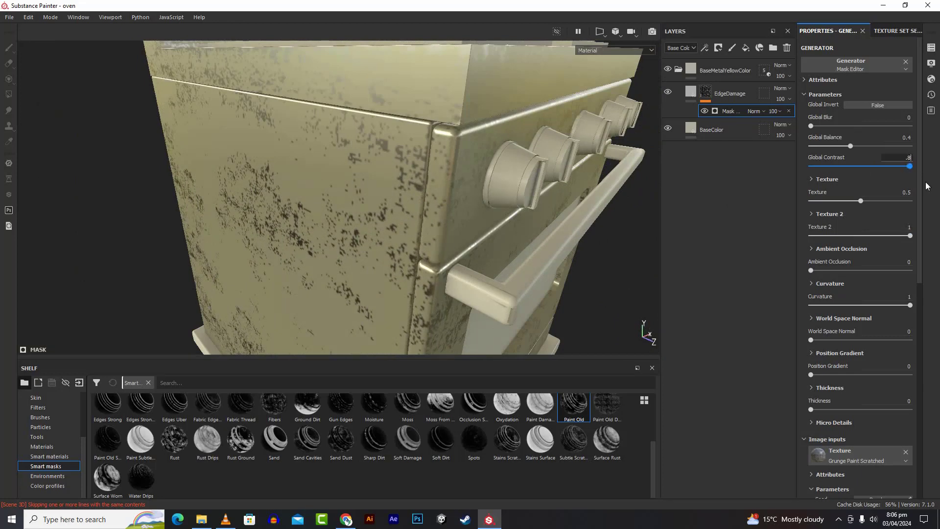
{"action": "key", "text": "Return"}
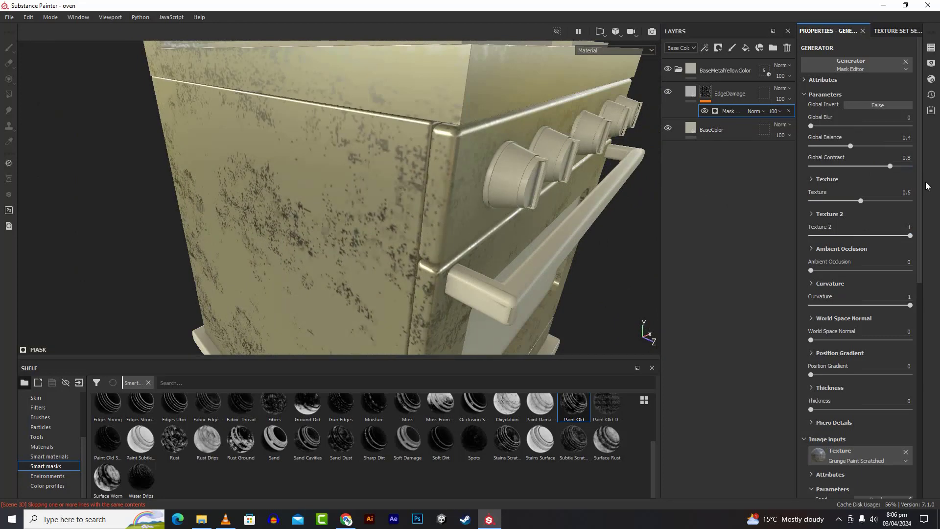
Try a Global Balance of 0.35 in the Mask Editor generator and restore it to 0.4.
{"action": "left_click", "coordinate": [908, 140]}
{"action": "key", "text": "Return"}
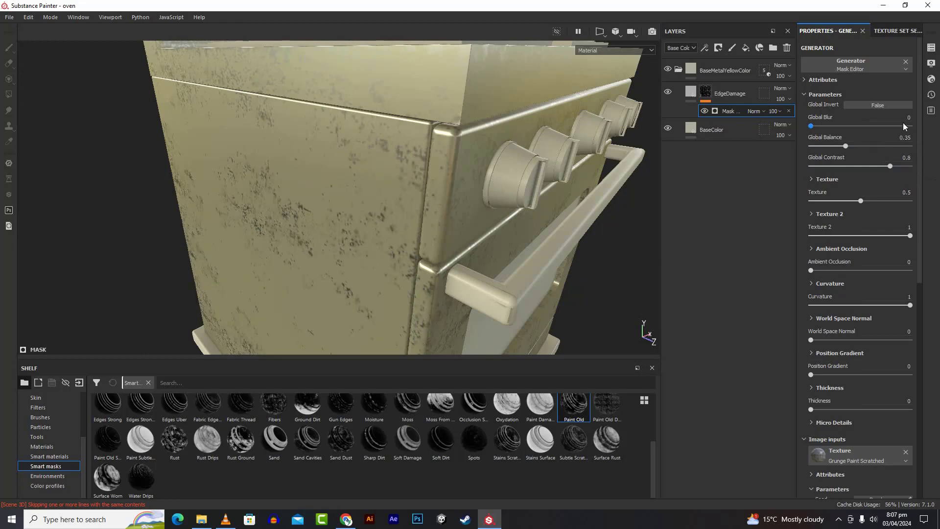
{"action": "left_click", "coordinate": [905, 138]}
{"action": "key", "text": "Return"}
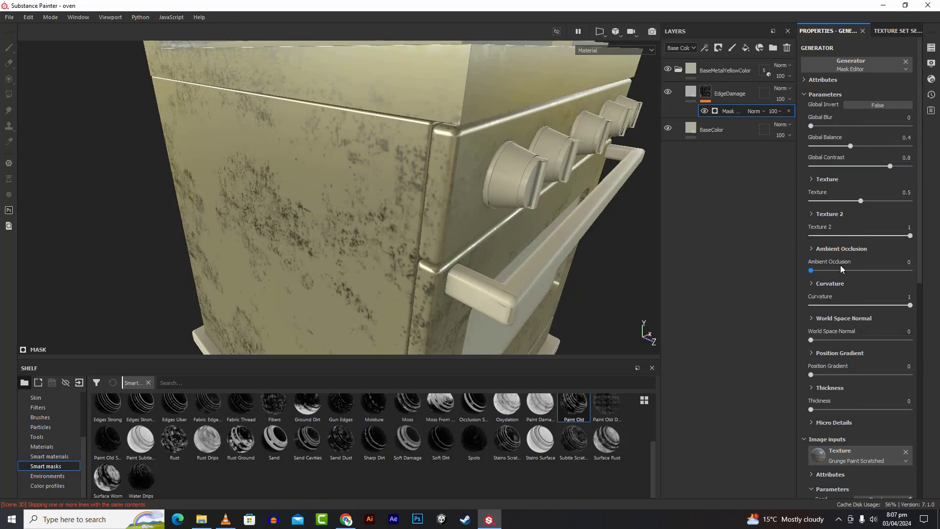
Examine the remaining Mask Editor parameters and the wear on the oven's side, front corner and control panel around the knobs.
{"action": "scroll", "coordinate": [857, 361], "scroll_direction": "down", "scroll_amount": 5}
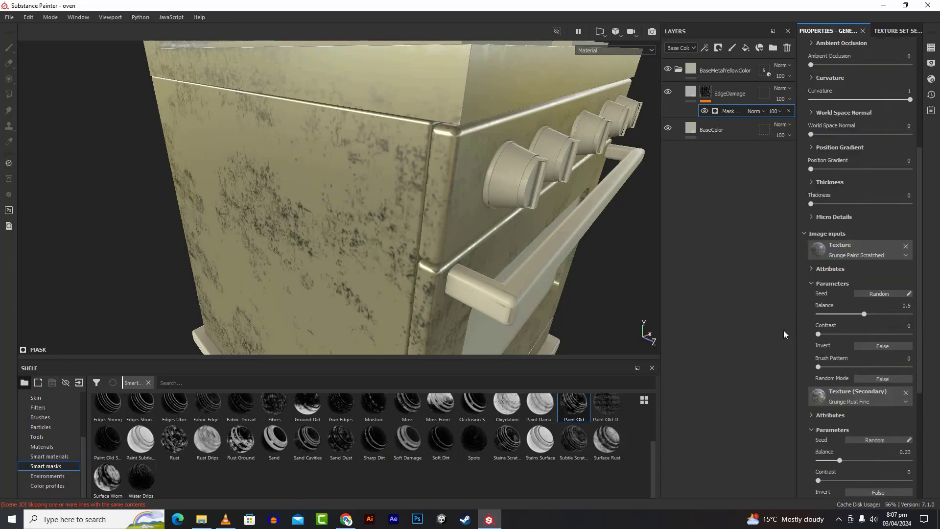
{"action": "scroll", "coordinate": [830, 368], "scroll_direction": "up", "scroll_amount": 3}
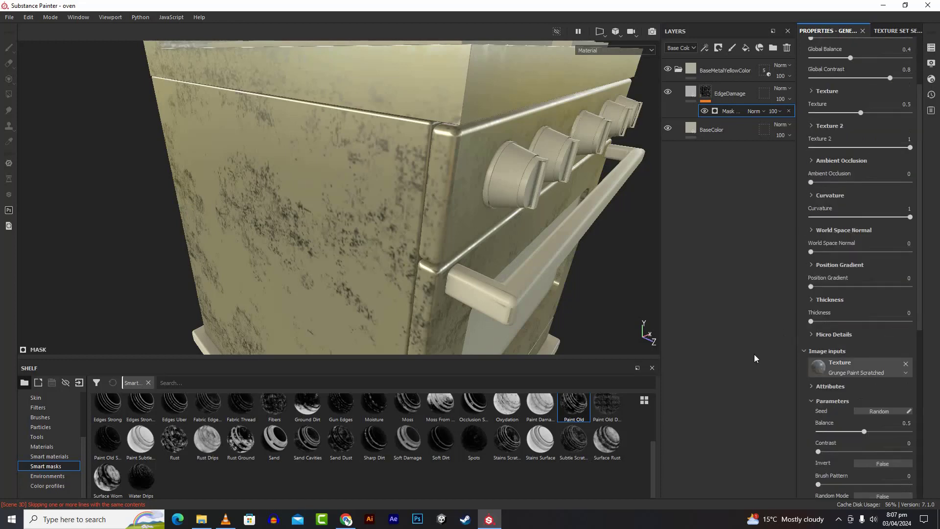
{"action": "scroll", "coordinate": [354, 227], "scroll_direction": "up", "scroll_amount": 3}
{"action": "scroll", "coordinate": [350, 227], "scroll_direction": "down", "scroll_amount": 6}
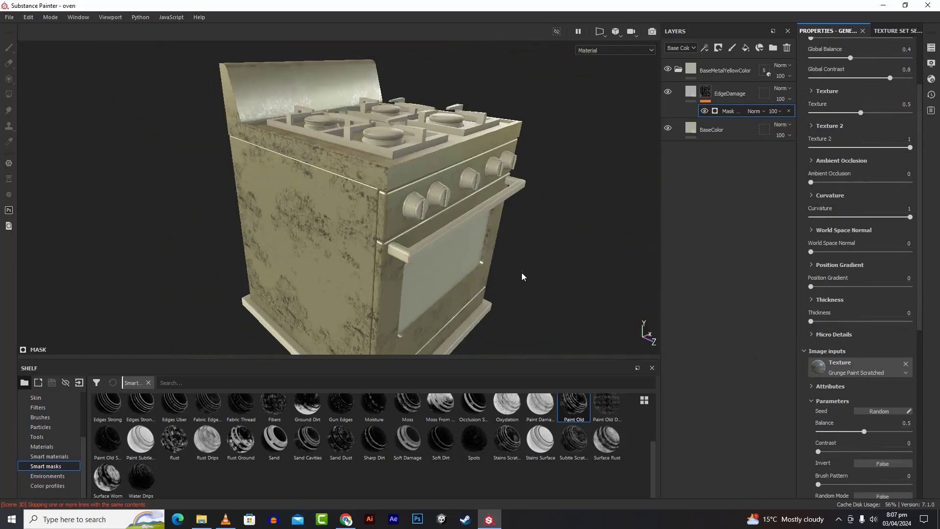
{"action": "left_click_drag", "start_coordinate": [522, 272], "coordinate": [623, 263], "text": "alt"}
{"action": "scroll", "coordinate": [486, 270], "scroll_direction": "down", "scroll_amount": 2}
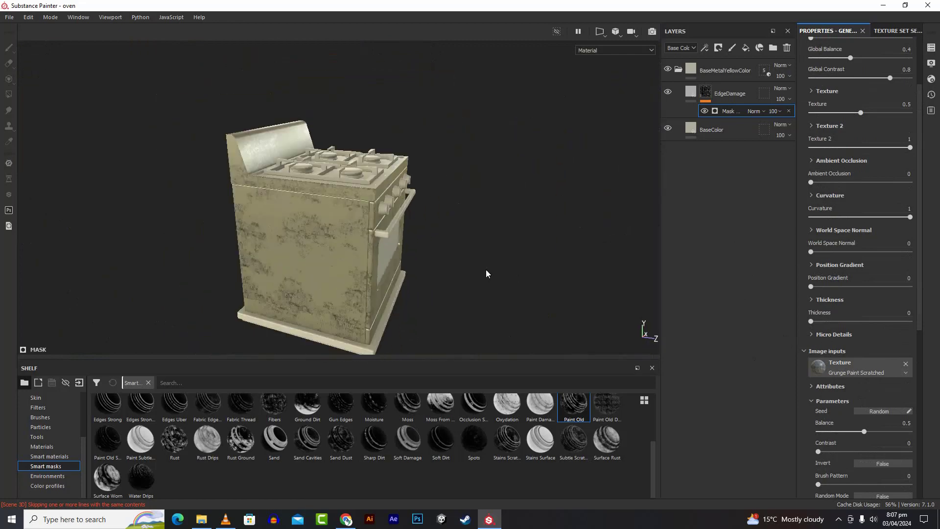
{"action": "scroll", "coordinate": [487, 269], "scroll_direction": "up", "scroll_amount": 5}
{"action": "left_click_drag", "start_coordinate": [545, 280], "coordinate": [483, 279], "text": "alt"}
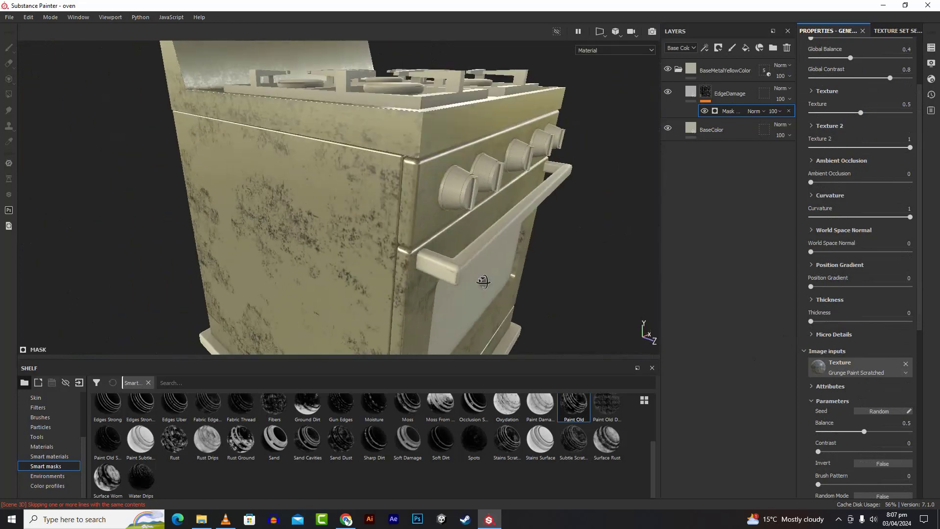
{"action": "scroll", "coordinate": [487, 234], "scroll_direction": "up", "scroll_amount": 1}
{"action": "scroll", "coordinate": [486, 231], "scroll_direction": "down", "scroll_amount": 3}
{"action": "scroll", "coordinate": [486, 230], "scroll_direction": "up", "scroll_amount": 2}
{"action": "left_click_drag", "start_coordinate": [542, 239], "coordinate": [471, 252], "text": "alt"}
{"action": "scroll", "coordinate": [378, 164], "scroll_direction": "down", "scroll_amount": 2}
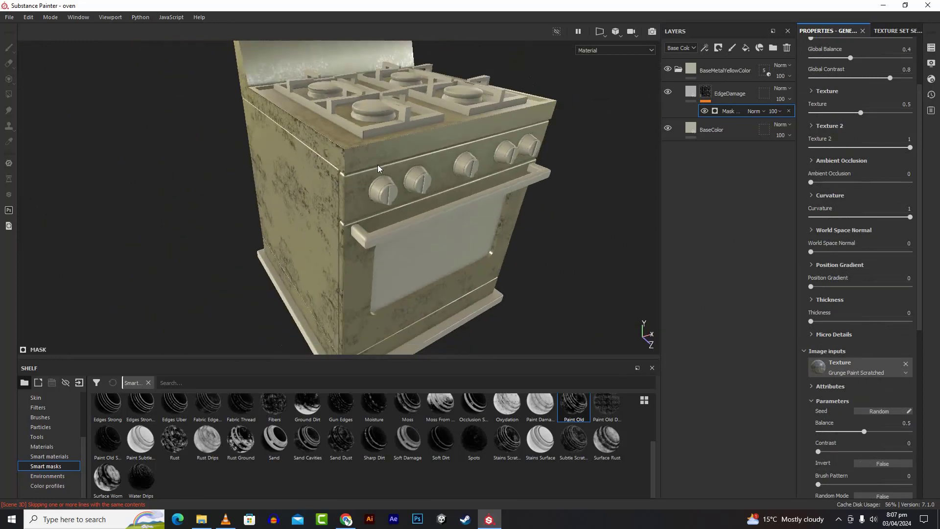
{"action": "scroll", "coordinate": [378, 172], "scroll_direction": "up", "scroll_amount": 4}
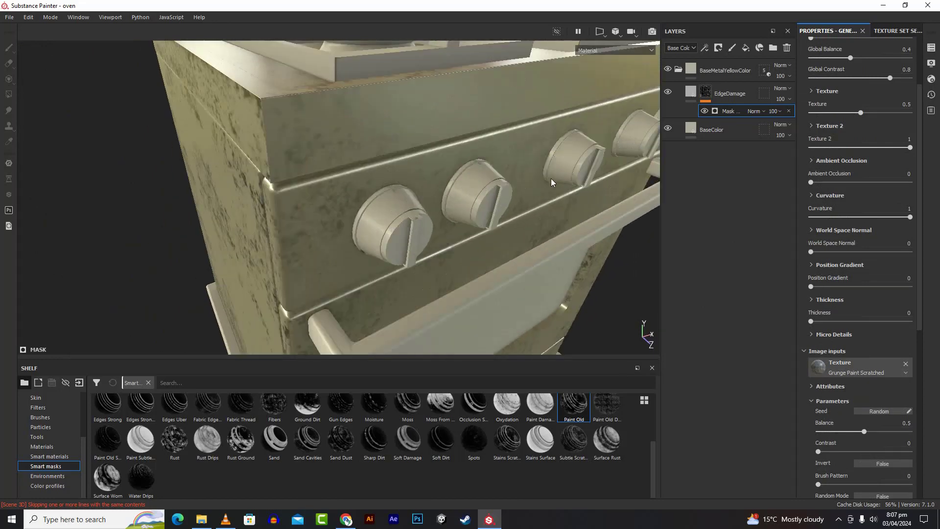
{"action": "scroll", "coordinate": [240, 188], "scroll_direction": "up", "scroll_amount": 2}
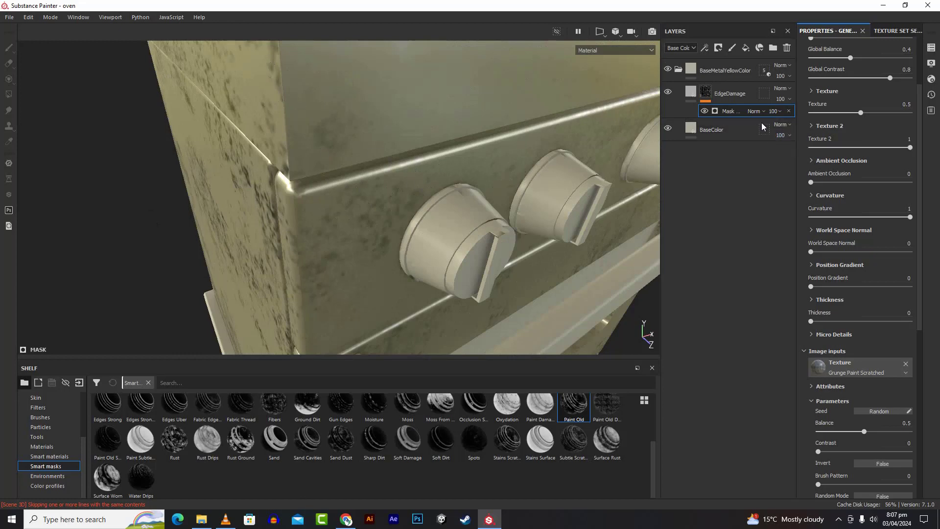
Add a paint effect to the EdgeDamage mask and try revealing and hiding wear on the control panel's front corner.
{"action": "left_click", "coordinate": [705, 49]}
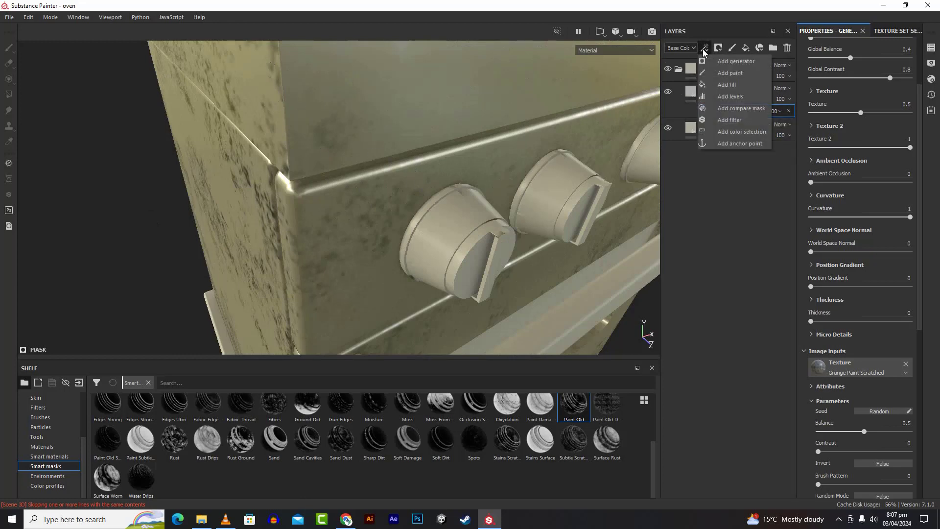
{"action": "left_click", "coordinate": [732, 76]}
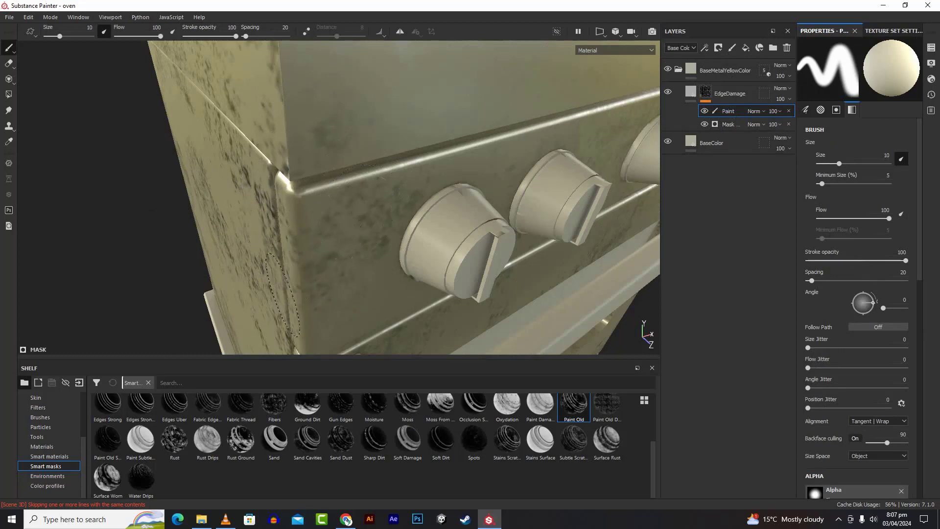
{"action": "mouse_move", "coordinate": [343, 245]}
{"action": "left_mouse_down"}
{"action": "mouse_move", "coordinate": [283, 285]}
{"action": "mouse_move", "coordinate": [272, 278]}
{"action": "mouse_move", "coordinate": [370, 217]}
{"action": "mouse_move", "coordinate": [419, 203]}
{"action": "mouse_move", "coordinate": [397, 248]}
{"action": "mouse_move", "coordinate": [526, 237]}
{"action": "mouse_move", "coordinate": [399, 249]}
{"action": "mouse_move", "coordinate": [369, 218]}
{"action": "mouse_move", "coordinate": [369, 228]}
{"action": "mouse_move", "coordinate": [319, 247]}
{"action": "mouse_move", "coordinate": [302, 298]}
{"action": "left_mouse_up"}
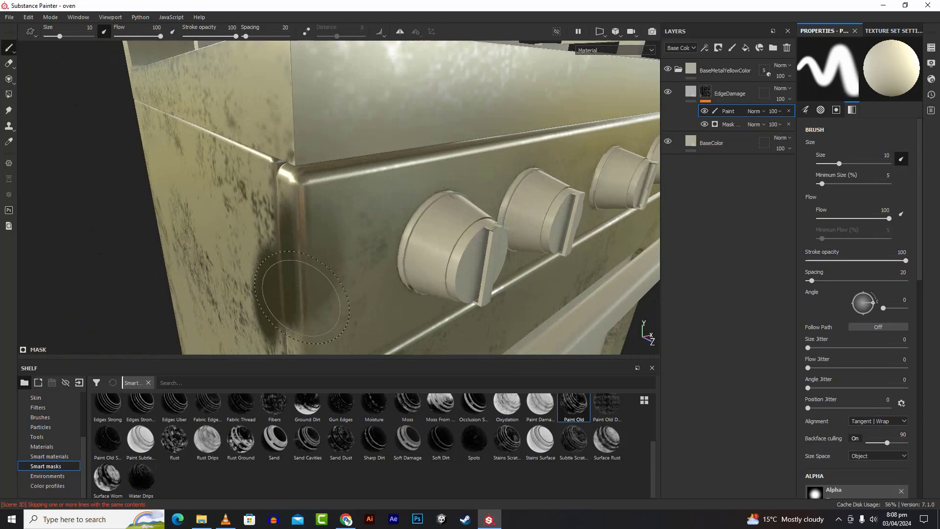
{"action": "mouse_move", "coordinate": [300, 306]}
{"action": "left_mouse_down"}
{"action": "mouse_move", "coordinate": [294, 240]}
{"action": "mouse_move", "coordinate": [276, 287]}
{"action": "left_mouse_up"}
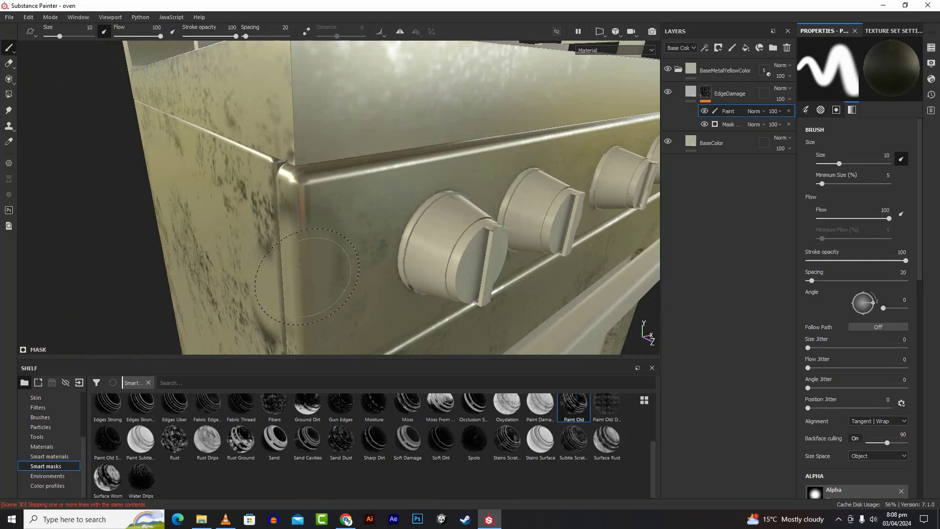
{"action": "key", "text": "ctrl"}
{"action": "key", "text": "ctrl"}
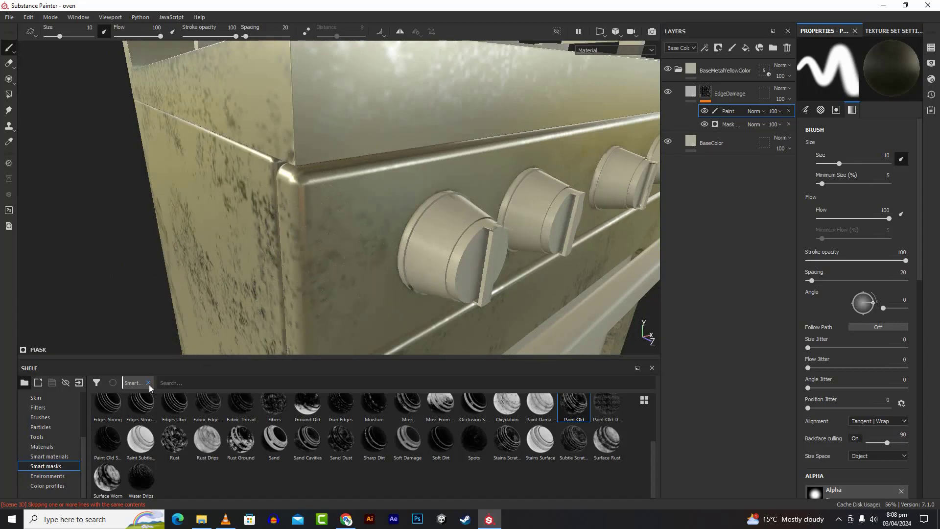
Search the brushes for dirt, select the Dirt 1 brush and reduce its size to 17.39.
{"action": "left_click", "coordinate": [49, 417]}
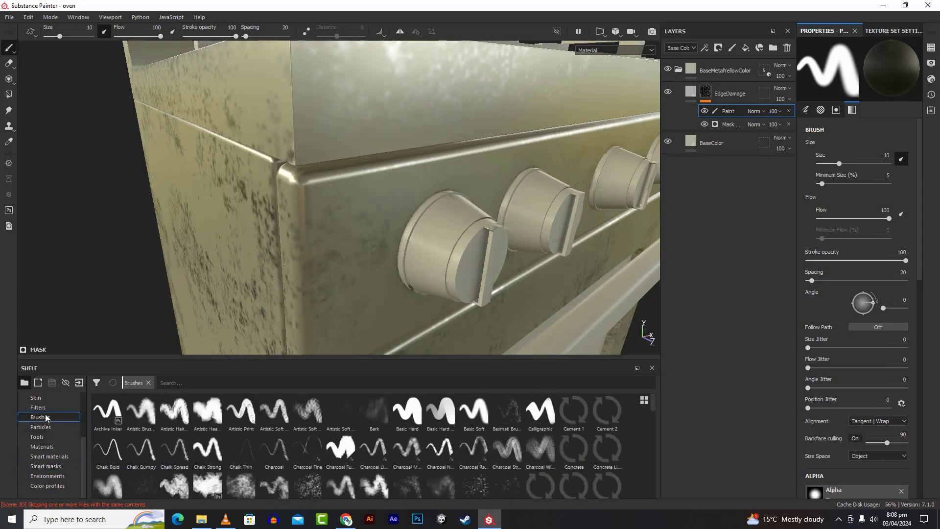
{"action": "left_click", "coordinate": [478, 385]}
{"action": "type", "text": "dirt"}
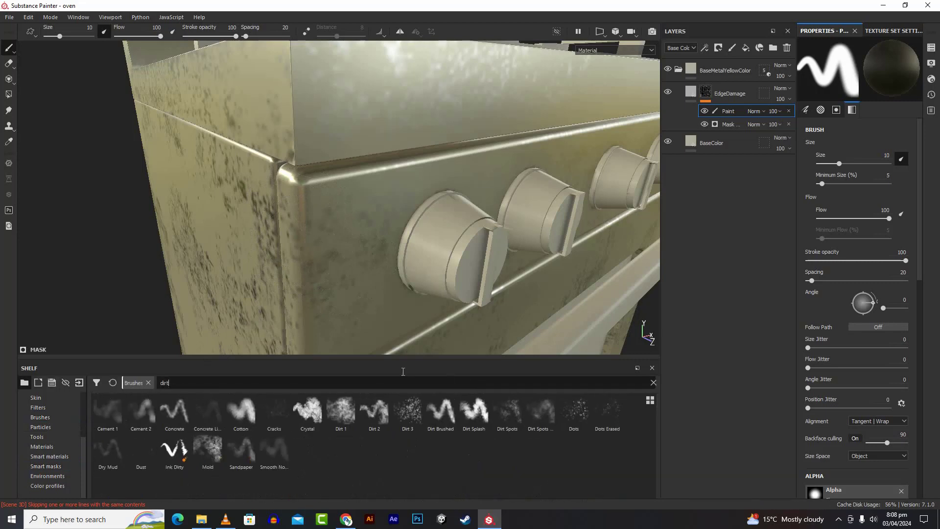
{"action": "left_click", "coordinate": [345, 413]}
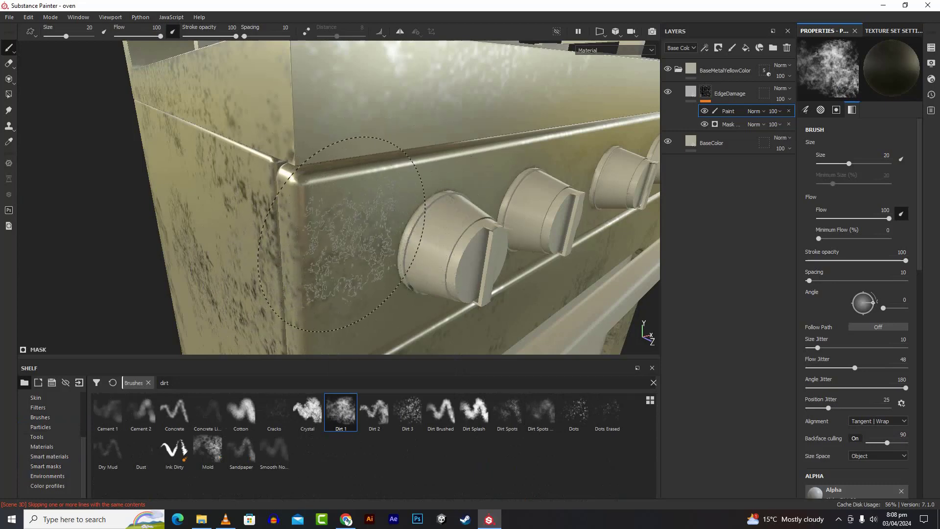
{"action": "key", "text": "ctrl"}
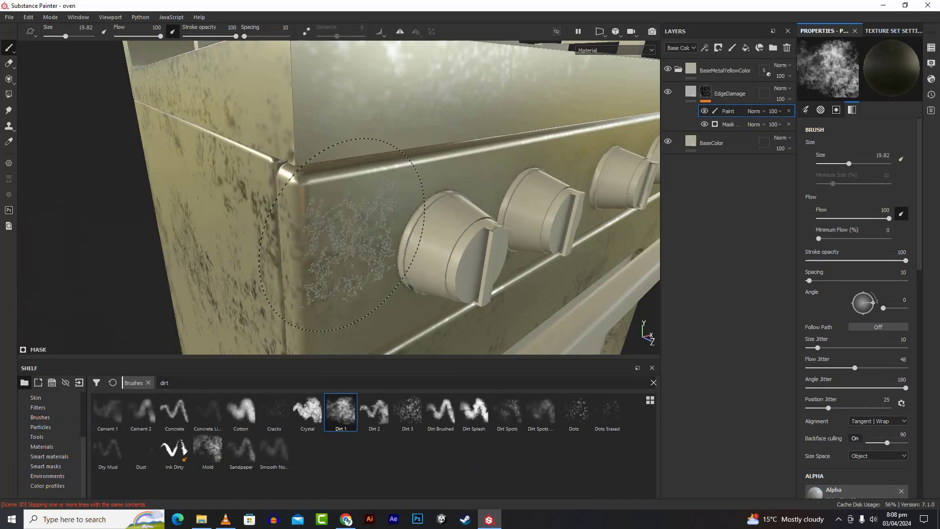
{"action": "right_click_drag", "start_coordinate": [341, 236], "coordinate": [345, 236], "text": "ctrl"}
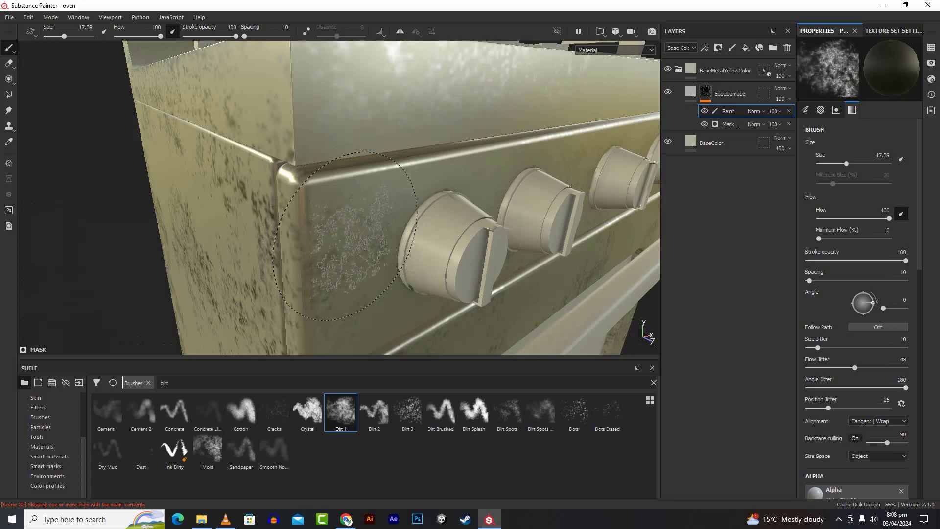
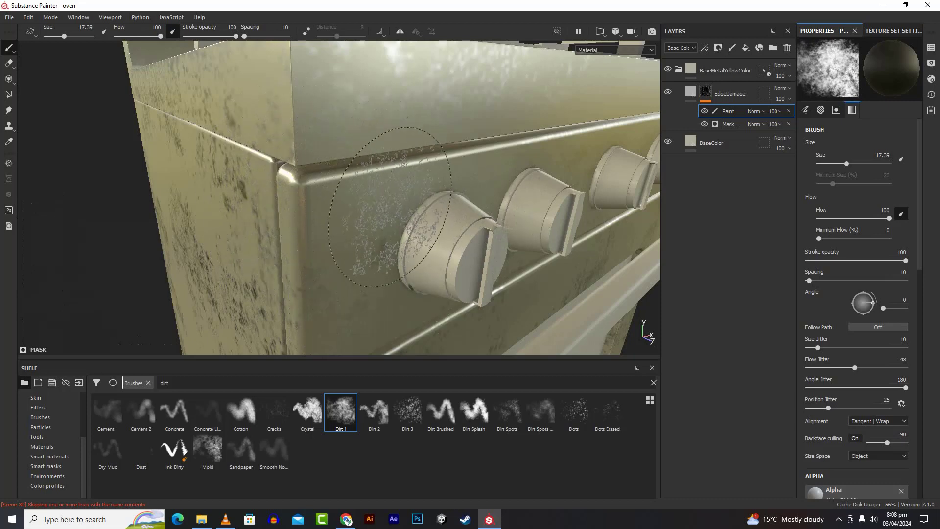
Test a smaller Dirt 1 brush size of 6.59, switch to the Dirt 3 brush and inspect the control panel near the knobs.
{"action": "mouse_move", "coordinate": [400, 167]}
{"action": "left_mouse_down", "text": "alt"}
{"action": "mouse_move", "coordinate": [415, 180]}
{"action": "mouse_move", "coordinate": [404, 179]}
{"action": "mouse_move", "coordinate": [432, 179]}
{"action": "mouse_move", "coordinate": [392, 206]}
{"action": "left_mouse_up", "text": "alt"}
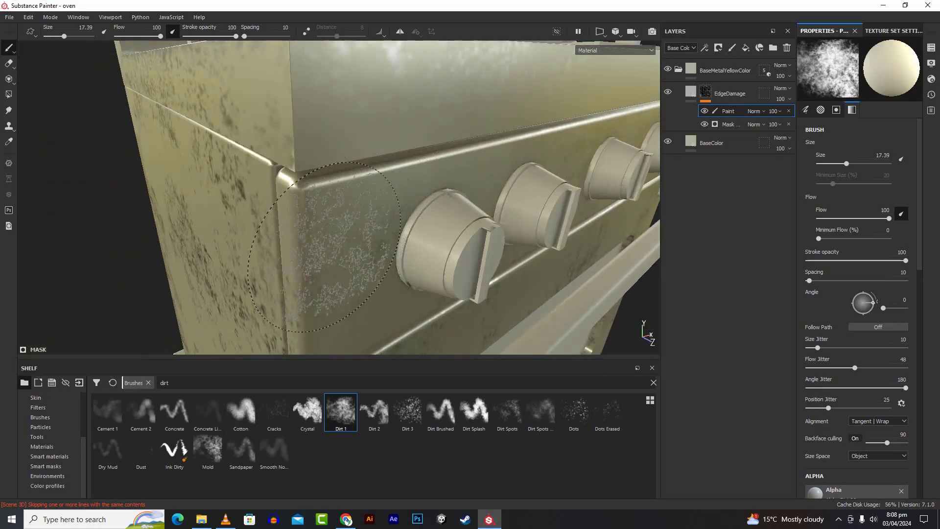
{"action": "mouse_move", "coordinate": [520, 170]}
{"action": "left_mouse_down", "text": "alt"}
{"action": "mouse_move", "coordinate": [489, 176]}
{"action": "mouse_move", "coordinate": [520, 172]}
{"action": "left_mouse_up", "text": "alt"}
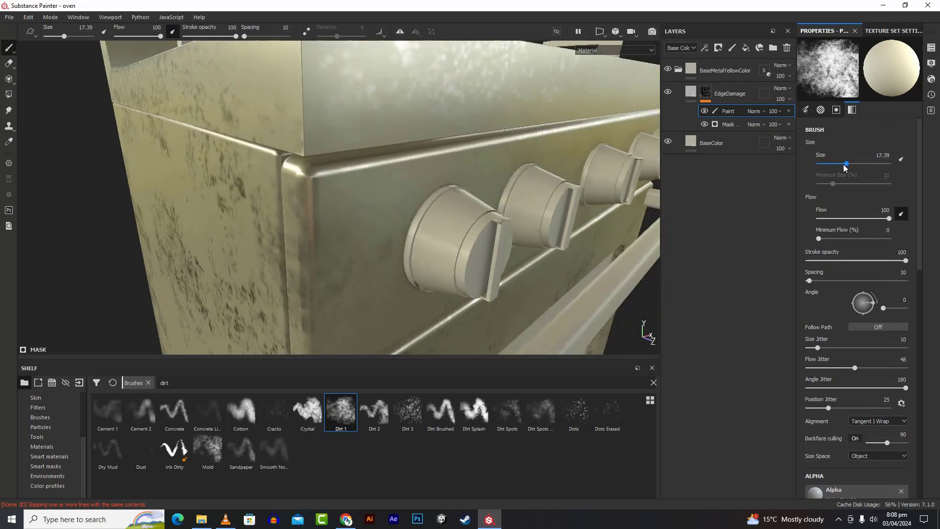
{"action": "left_click_drag", "start_coordinate": [843, 164], "coordinate": [835, 163]}
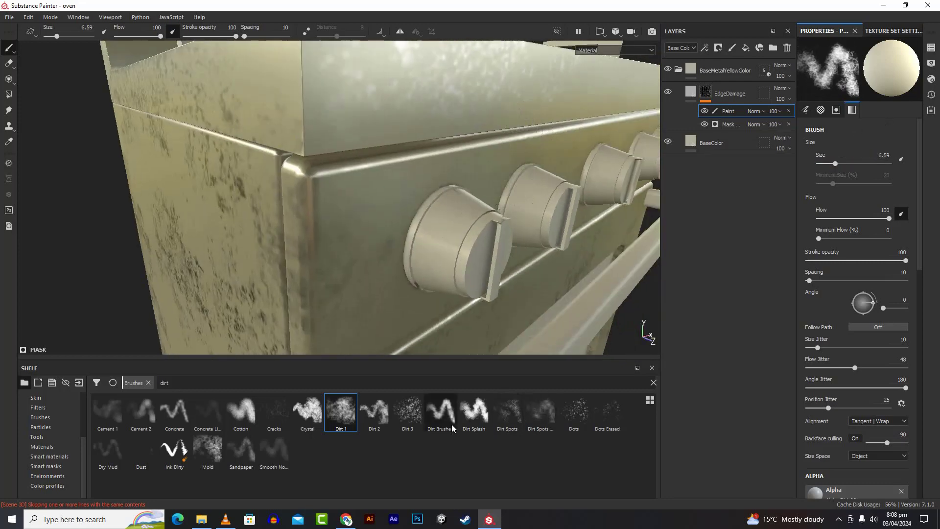
{"action": "left_click", "coordinate": [406, 418]}
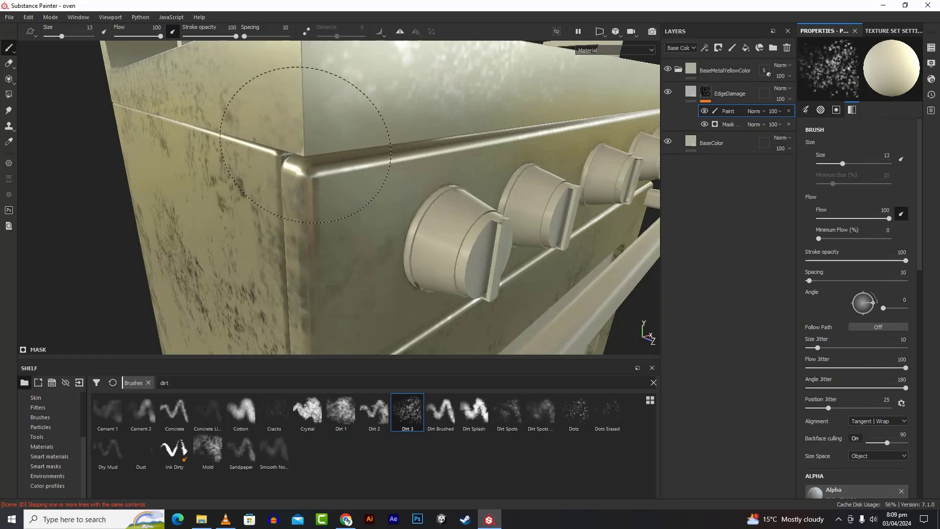
{"action": "mouse_move", "coordinate": [374, 255]}
{"action": "left_mouse_down", "text": "alt"}
{"action": "mouse_move", "coordinate": [651, 330]}
{"action": "mouse_move", "coordinate": [430, 237]}
{"action": "mouse_move", "coordinate": [345, 268]}
{"action": "mouse_move", "coordinate": [304, 248]}
{"action": "mouse_move", "coordinate": [326, 245]}
{"action": "left_mouse_up", "text": "alt"}
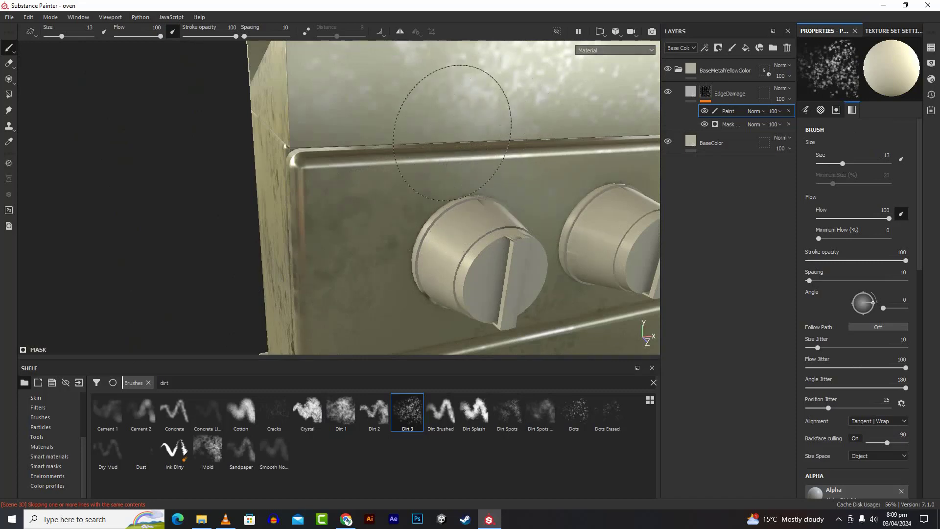
{"action": "mouse_move", "coordinate": [406, 334]}
{"action": "left_mouse_down", "text": "alt"}
{"action": "mouse_move", "coordinate": [514, 363]}
{"action": "mouse_move", "coordinate": [466, 269]}
{"action": "mouse_move", "coordinate": [318, 311]}
{"action": "mouse_move", "coordinate": [308, 345]}
{"action": "left_mouse_up", "text": "alt"}
{"action": "mouse_move", "coordinate": [403, 257]}
{"action": "left_mouse_down", "text": "alt"}
{"action": "mouse_move", "coordinate": [487, 272]}
{"action": "mouse_move", "coordinate": [494, 261]}
{"action": "mouse_move", "coordinate": [453, 260]}
{"action": "mouse_move", "coordinate": [464, 177]}
{"action": "left_mouse_up", "text": "alt"}
{"action": "scroll", "coordinate": [453, 260], "scroll_direction": "down", "scroll_amount": 3}
{"action": "scroll", "coordinate": [461, 249], "scroll_direction": "up", "scroll_amount": 5}
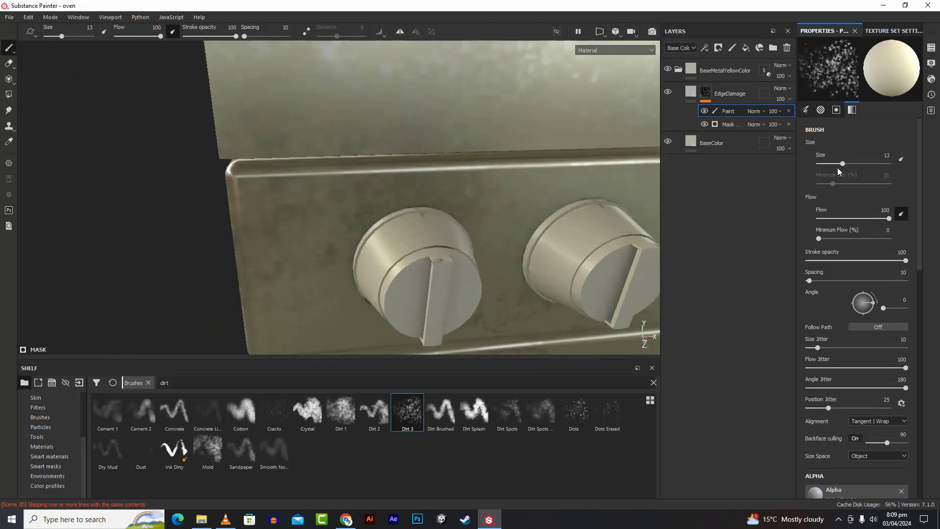
Try the Dirt 3 brush at size 14.4 above the knobs, undo the stroke and reduce the brush size to 6.13.
{"action": "left_click_drag", "start_coordinate": [842, 169], "coordinate": [844, 169]}
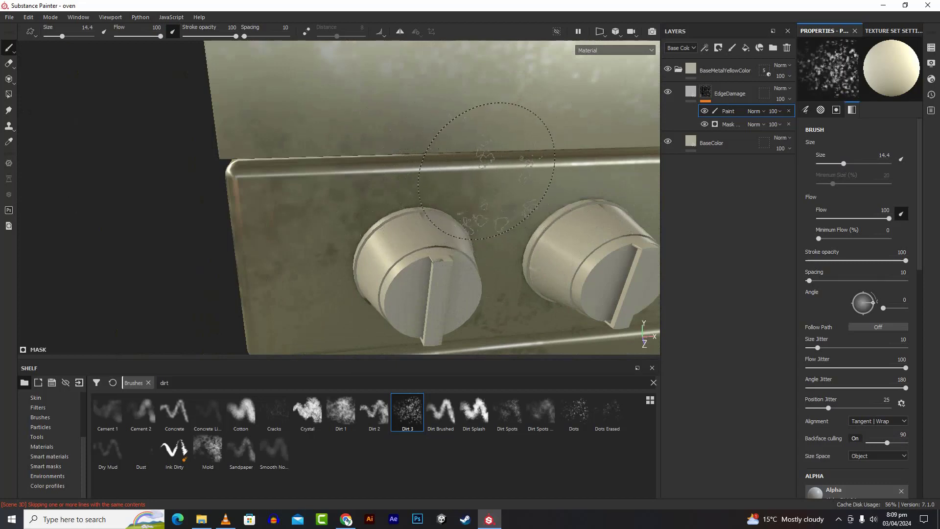
{"action": "key", "text": "ctrl+z"}
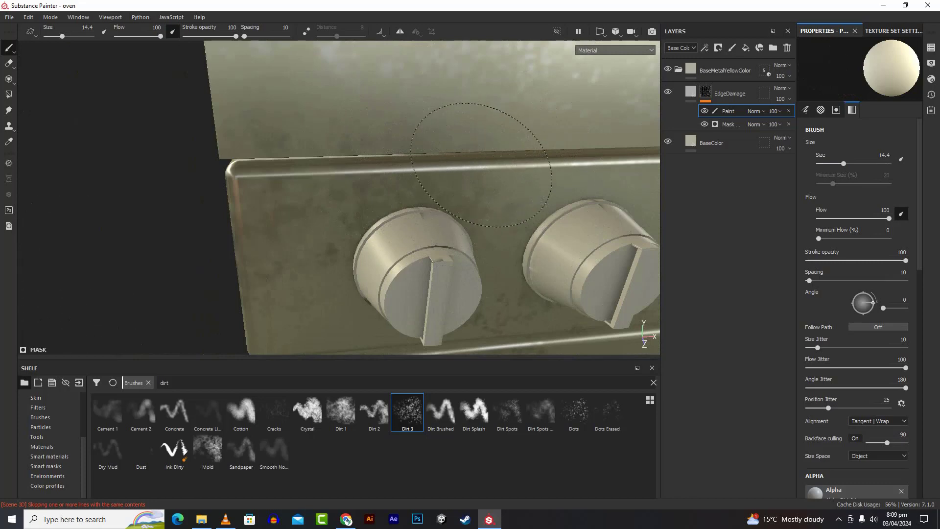
{"action": "key", "text": "bracketleft"}
{"action": "key", "text": "bracketleft"}
{"action": "key", "text": "bracketleft"}
{"action": "key", "text": "bracketleft"}
{"action": "key", "text": "bracketleft"}
{"action": "key", "text": "bracketleft"}
{"action": "key", "text": "bracketleft"}
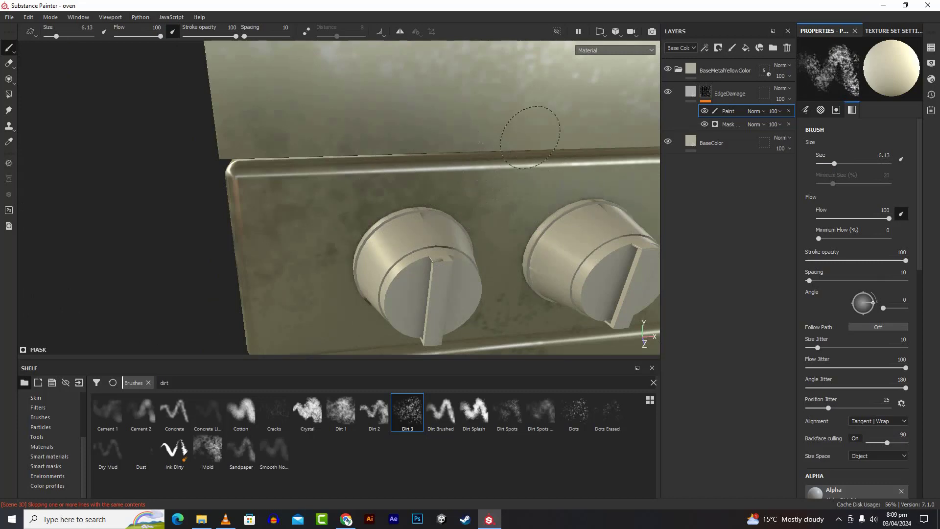
{"action": "left_click_drag", "start_coordinate": [476, 157], "coordinate": [487, 173], "text": "alt"}
{"action": "scroll", "coordinate": [310, 210], "scroll_direction": "up", "scroll_amount": 2}
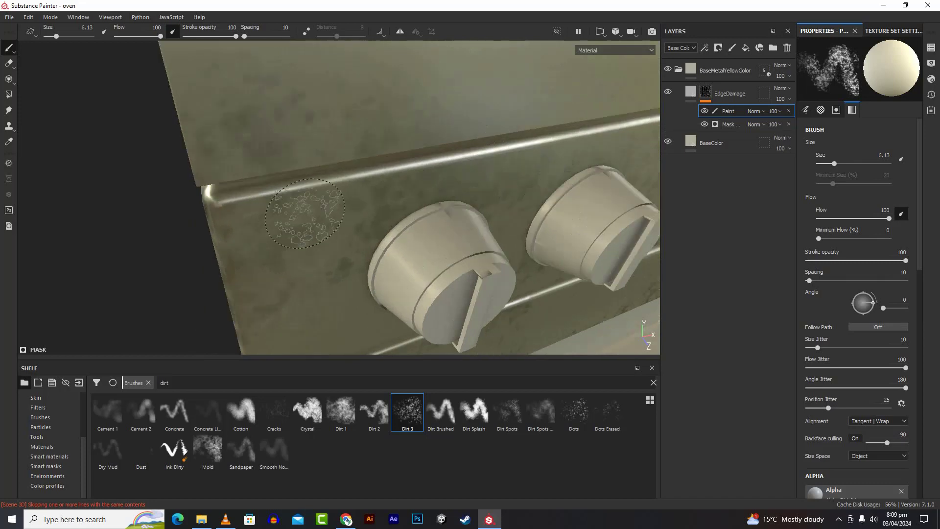
{"action": "scroll", "coordinate": [305, 211], "scroll_direction": "down", "scroll_amount": 5}
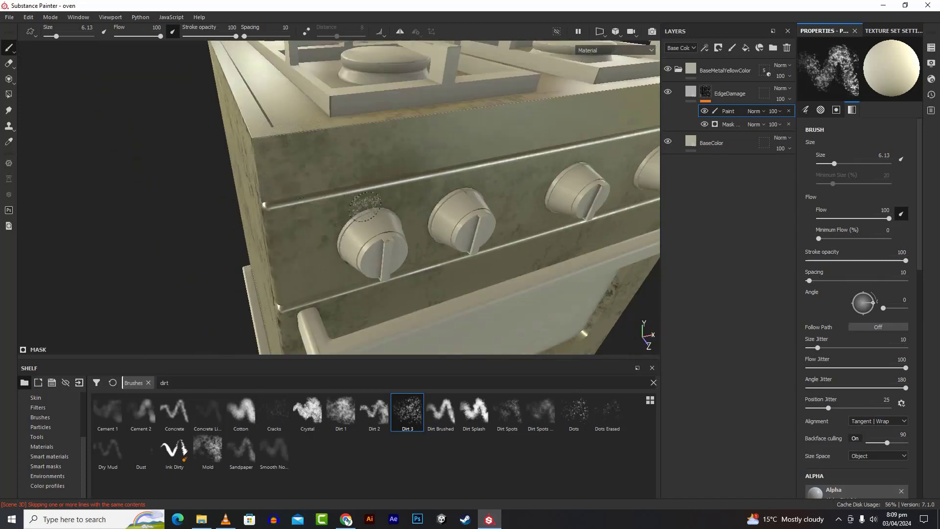
Undo the last Dirt 3 stroke and examine the wear on the oven's side, cooktop and front edge.
{"action": "scroll", "coordinate": [366, 179], "scroll_direction": "up", "scroll_amount": 3}
{"action": "scroll", "coordinate": [367, 180], "scroll_direction": "down", "scroll_amount": 7}
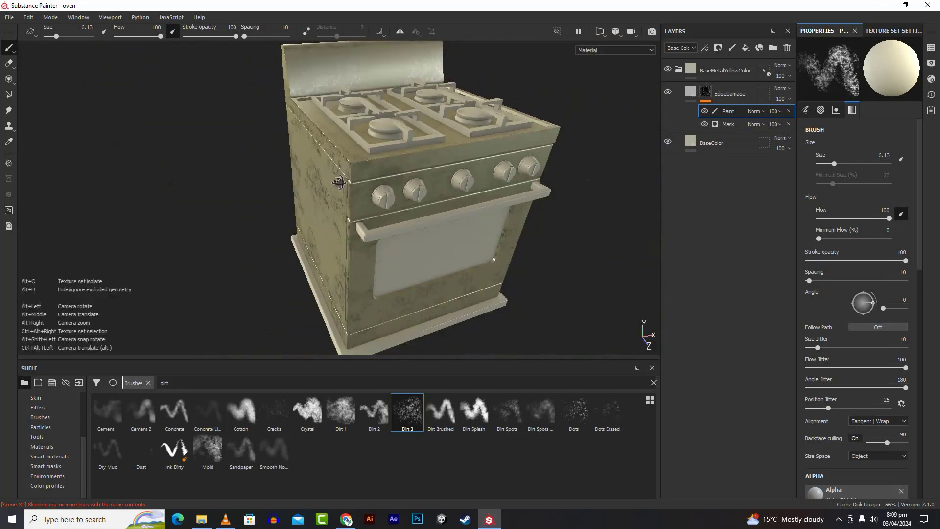
{"action": "mouse_move", "coordinate": [420, 158]}
{"action": "left_mouse_down", "text": "alt"}
{"action": "mouse_move", "coordinate": [546, 191]}
{"action": "mouse_move", "coordinate": [344, 269]}
{"action": "mouse_move", "coordinate": [264, 279]}
{"action": "mouse_move", "coordinate": [341, 261]}
{"action": "left_mouse_up", "text": "alt"}
{"action": "key", "text": "ctrl+z"}
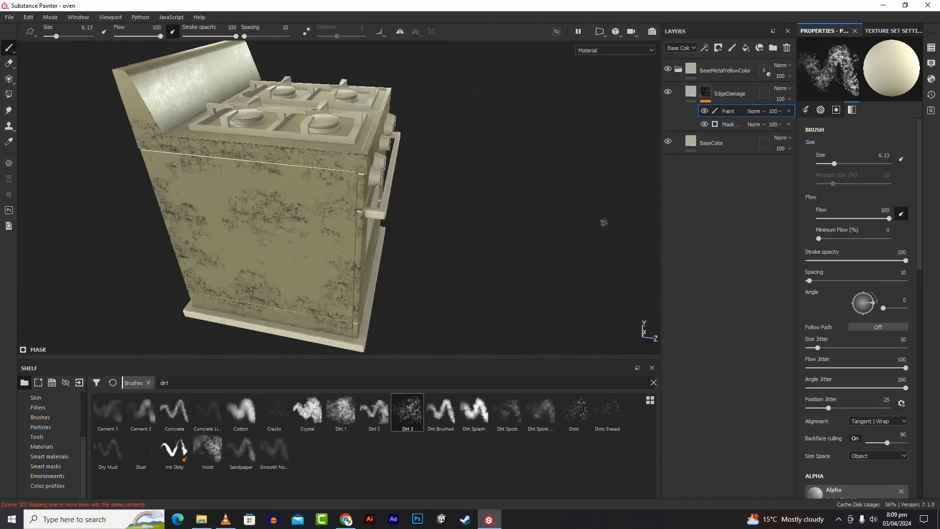
{"action": "mouse_move", "coordinate": [604, 222]}
{"action": "left_mouse_down", "text": "alt"}
{"action": "mouse_move", "coordinate": [310, 214]}
{"action": "mouse_move", "coordinate": [382, 274]}
{"action": "mouse_move", "coordinate": [485, 169]}
{"action": "left_mouse_up", "text": "alt"}
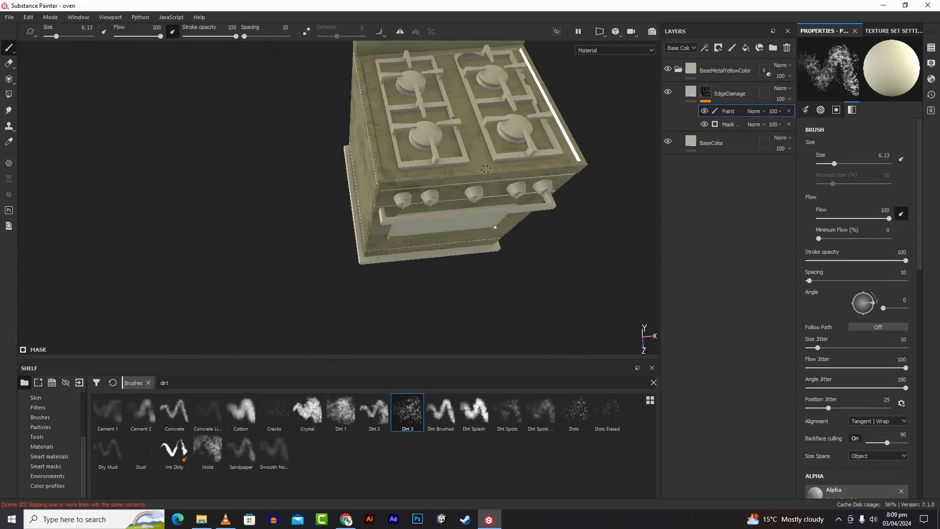
{"action": "scroll", "coordinate": [485, 169], "scroll_direction": "up", "scroll_amount": 6}
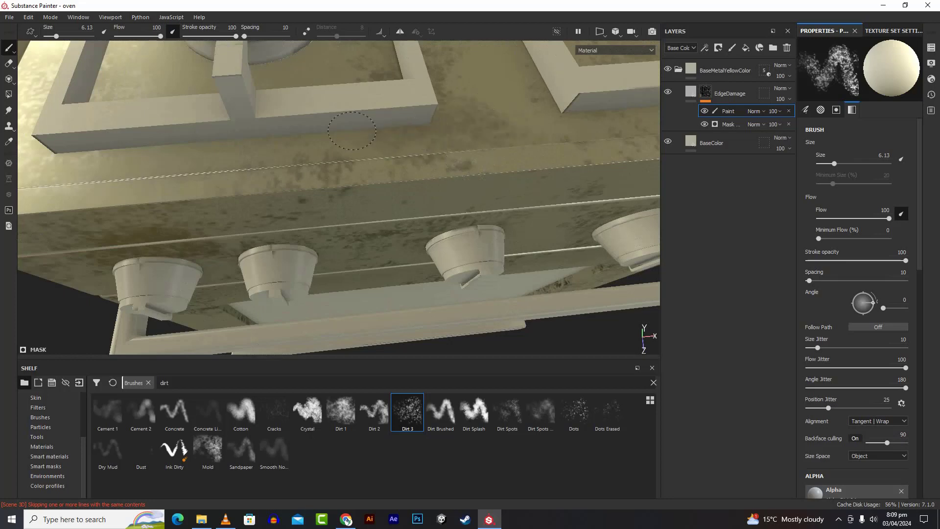
{"action": "scroll", "coordinate": [290, 244], "scroll_direction": "down", "scroll_amount": 2}
{"action": "scroll", "coordinate": [291, 244], "scroll_direction": "down", "scroll_amount": 4}
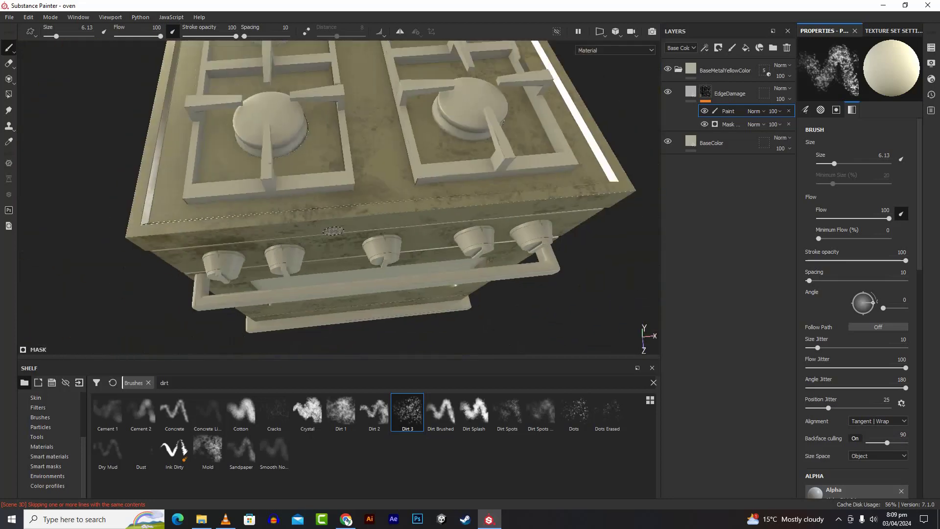
Brush Dirt 3 wear between the front burners and switch to the second Dirt Spots brush.
{"action": "left_click_drag", "start_coordinate": [383, 137], "coordinate": [363, 114]}
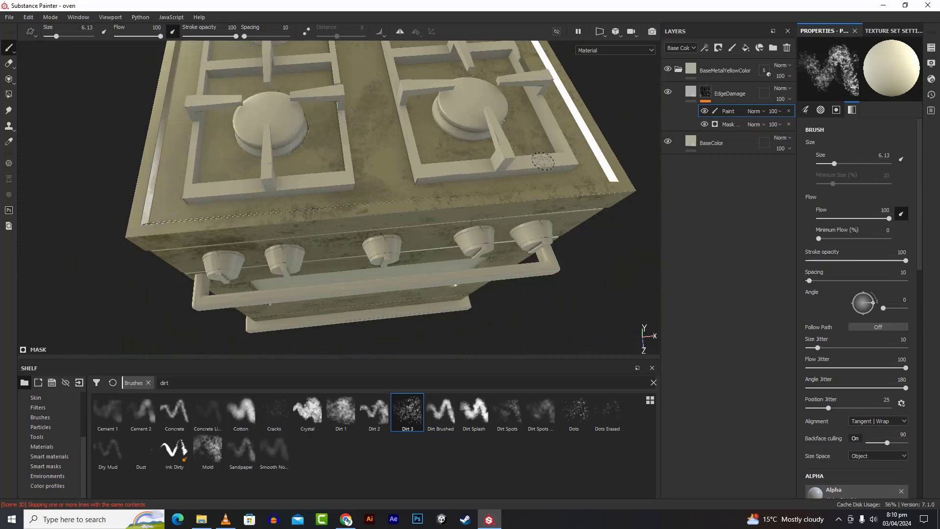
{"action": "left_click", "coordinate": [540, 412]}
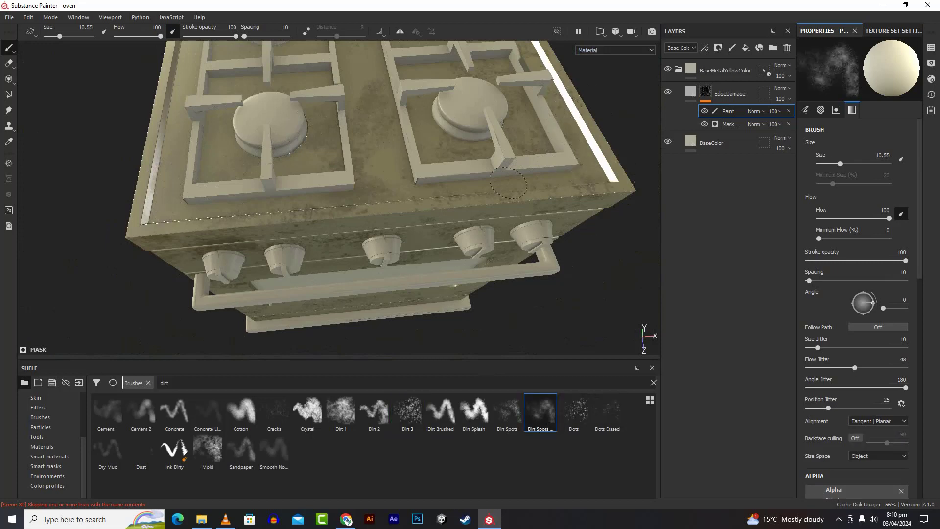
Inspect the edge damage on the cooktop, control panel and side from several angles while rotating the environment lighting.
{"action": "scroll", "coordinate": [408, 111], "scroll_direction": "up", "scroll_amount": 3}
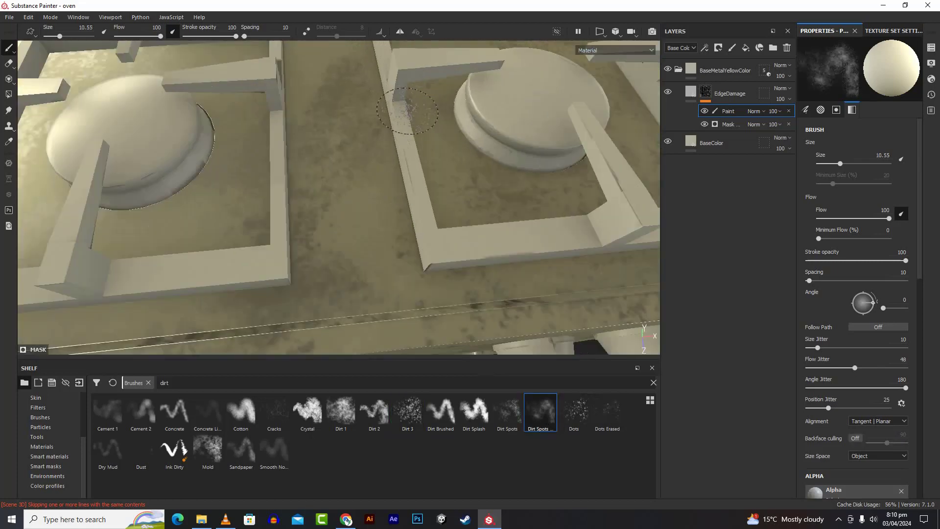
{"action": "scroll", "coordinate": [407, 111], "scroll_direction": "down", "scroll_amount": 6}
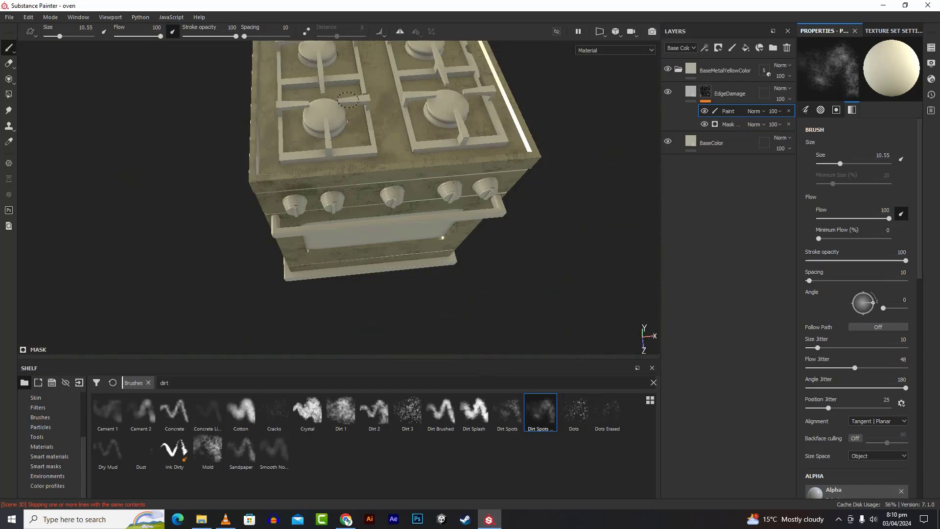
{"action": "scroll", "coordinate": [332, 144], "scroll_direction": "down", "scroll_amount": 5}
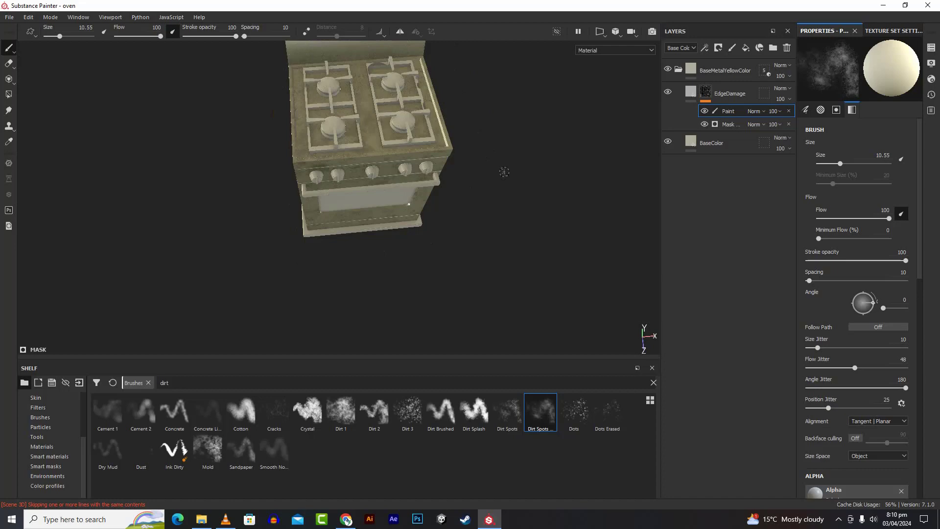
{"action": "scroll", "coordinate": [479, 249], "scroll_direction": "up", "scroll_amount": 8}
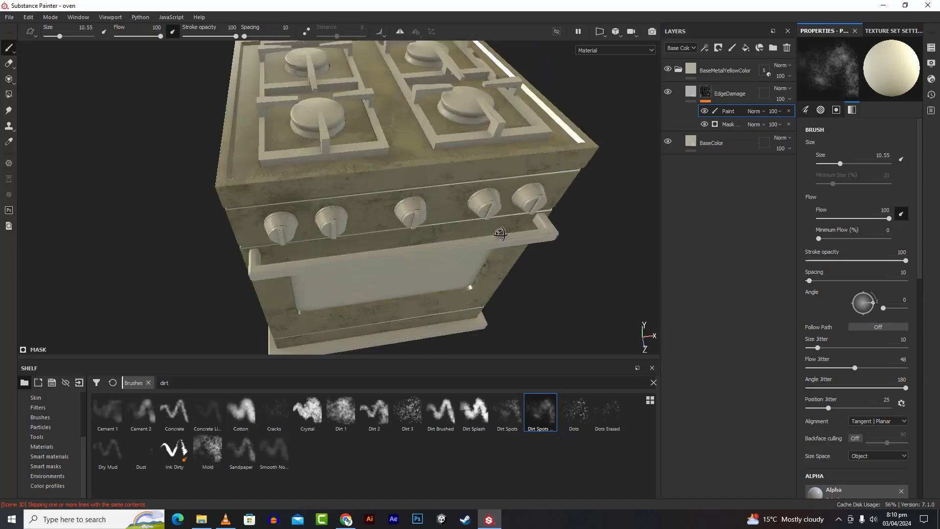
{"action": "mouse_move", "coordinate": [500, 233]}
{"action": "left_mouse_down", "text": "alt"}
{"action": "mouse_move", "coordinate": [590, 190]}
{"action": "mouse_move", "coordinate": [619, 210]}
{"action": "mouse_move", "coordinate": [602, 218]}
{"action": "mouse_move", "coordinate": [542, 211]}
{"action": "mouse_move", "coordinate": [549, 272]}
{"action": "left_mouse_up", "text": "alt"}
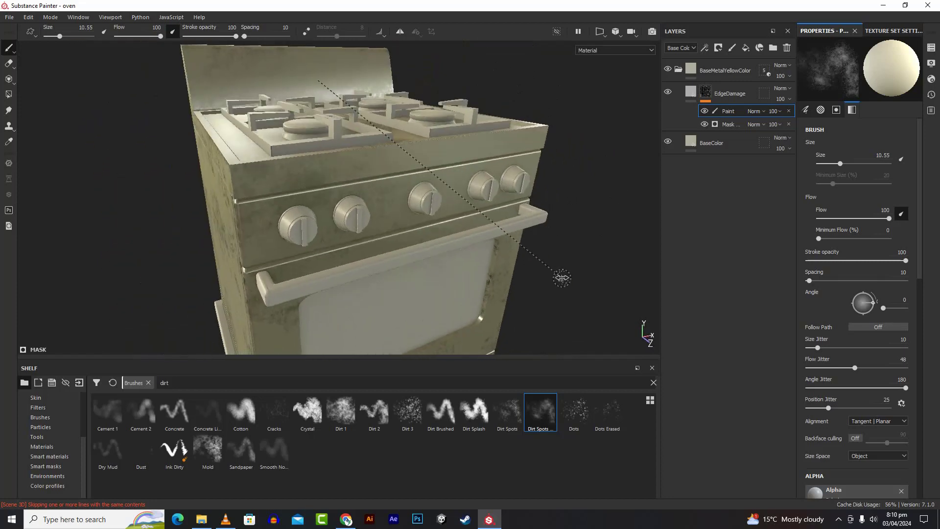
{"action": "right_click_drag", "start_coordinate": [559, 273], "coordinate": [556, 292], "text": "shift"}
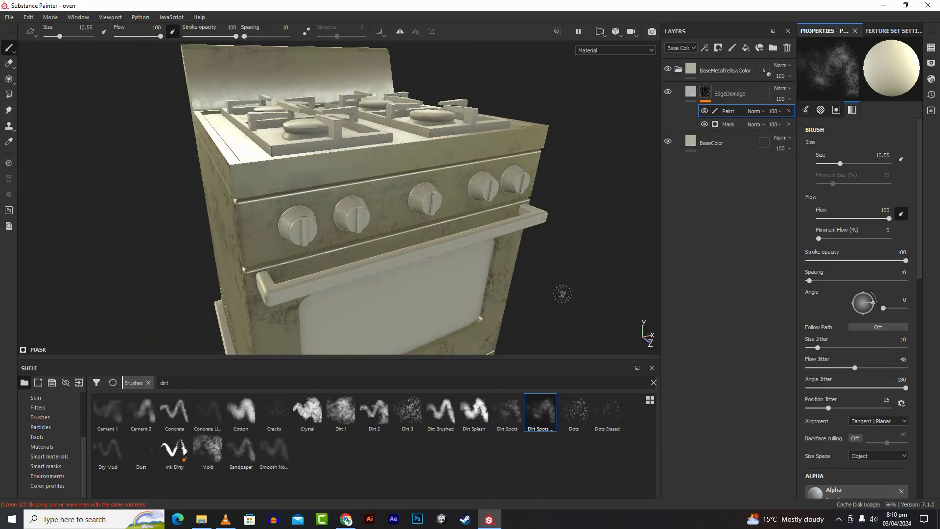
{"action": "left_click_drag", "start_coordinate": [562, 294], "coordinate": [615, 281], "text": "alt"}
{"action": "mouse_move", "coordinate": [600, 274]}
{"action": "right_mouse_down", "text": "shift"}
{"action": "mouse_move", "coordinate": [589, 270]}
{"action": "mouse_move", "coordinate": [641, 267]}
{"action": "right_mouse_up", "text": "shift"}
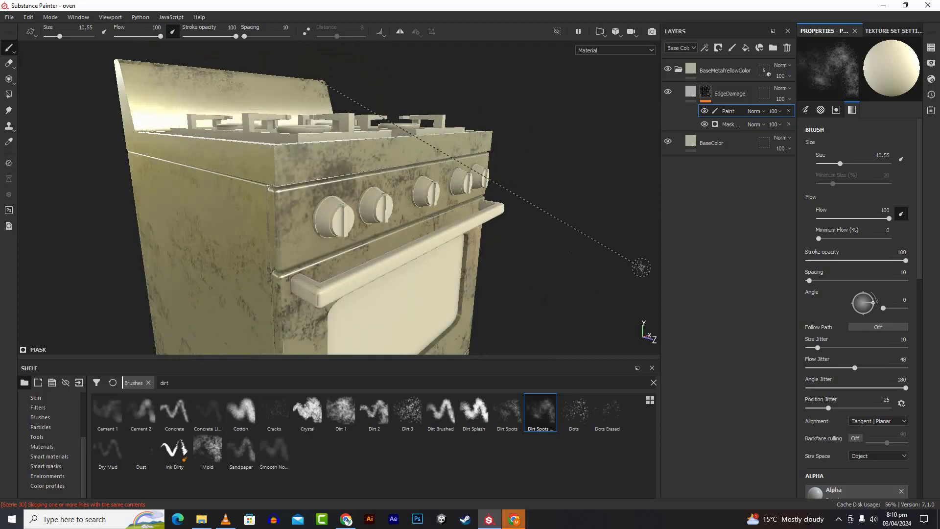
{"action": "mouse_move", "coordinate": [585, 226]}
{"action": "left_mouse_down", "text": "alt"}
{"action": "mouse_move", "coordinate": [394, 216]}
{"action": "mouse_move", "coordinate": [426, 269]}
{"action": "mouse_move", "coordinate": [451, 216]}
{"action": "mouse_move", "coordinate": [480, 193]}
{"action": "mouse_move", "coordinate": [451, 222]}
{"action": "mouse_move", "coordinate": [520, 237]}
{"action": "left_mouse_up", "text": "alt"}
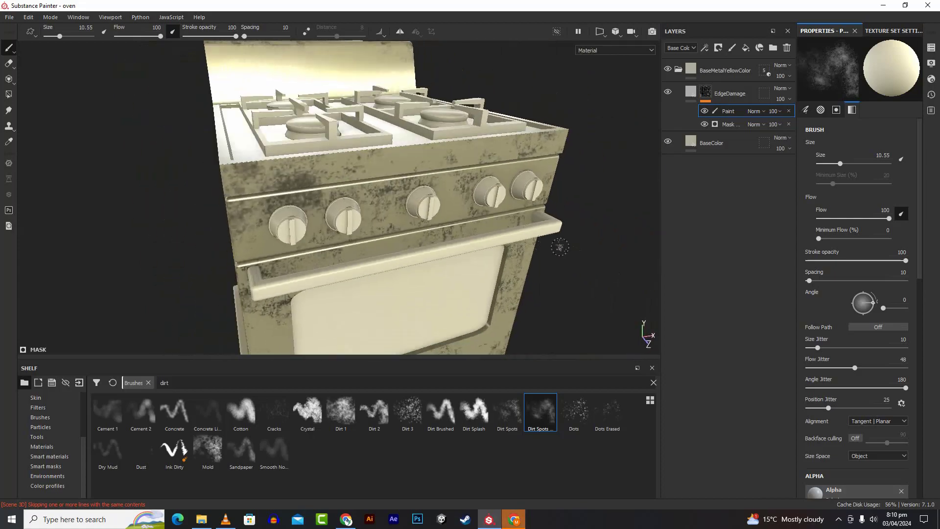
{"action": "scroll", "coordinate": [562, 253], "scroll_direction": "up", "scroll_amount": 3}
{"action": "scroll", "coordinate": [563, 253], "scroll_direction": "down", "scroll_amount": 5}
{"action": "scroll", "coordinate": [556, 270], "scroll_direction": "up", "scroll_amount": 2}
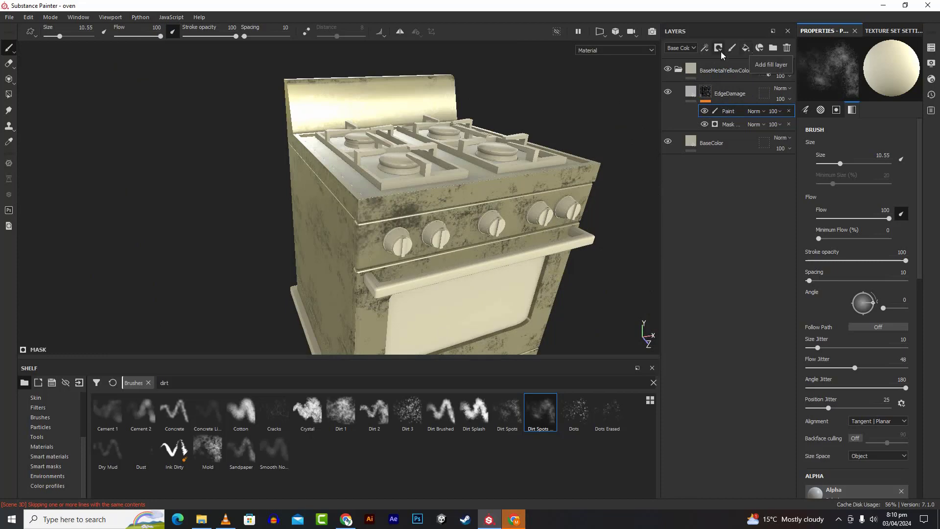
Add a fill layer named Roughness above the EdgeDamage layer.
{"action": "left_click", "coordinate": [745, 49]}
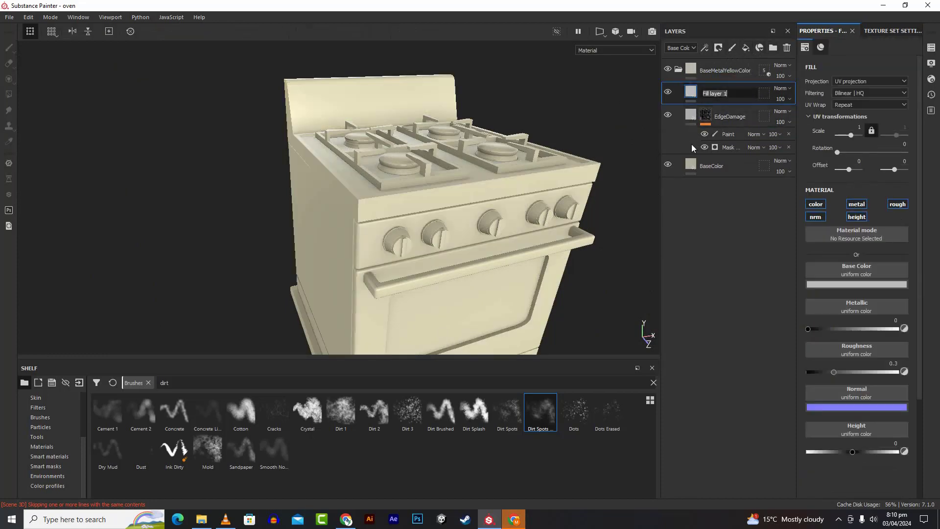
{"action": "type", "text": "Roughness"}
{"action": "key", "text": "Return"}
Disable the Roughness layer's color, metal, height and normal channels and set its roughness to 0.24.
{"action": "left_click", "coordinate": [816, 204]}
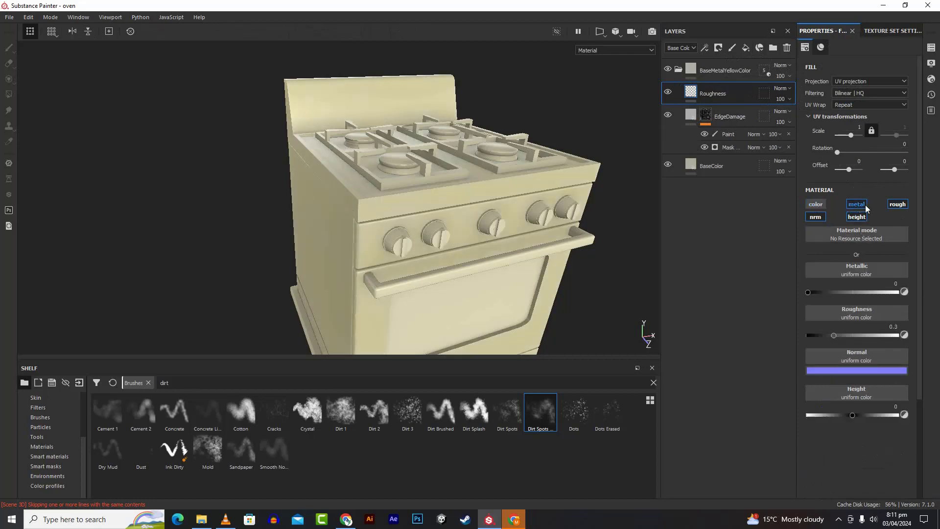
{"action": "left_click", "coordinate": [862, 204]}
{"action": "left_click", "coordinate": [856, 217]}
{"action": "left_click", "coordinate": [816, 218]}
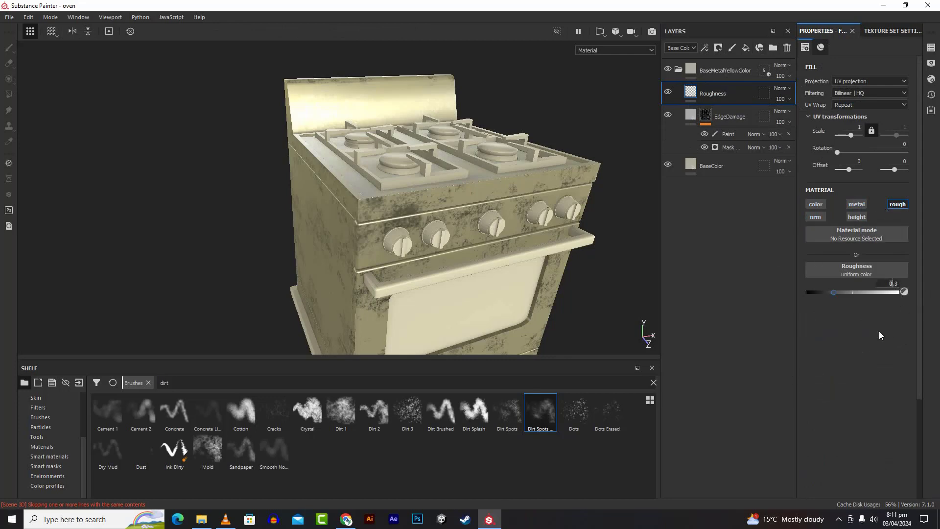
{"action": "key", "text": "Return"}
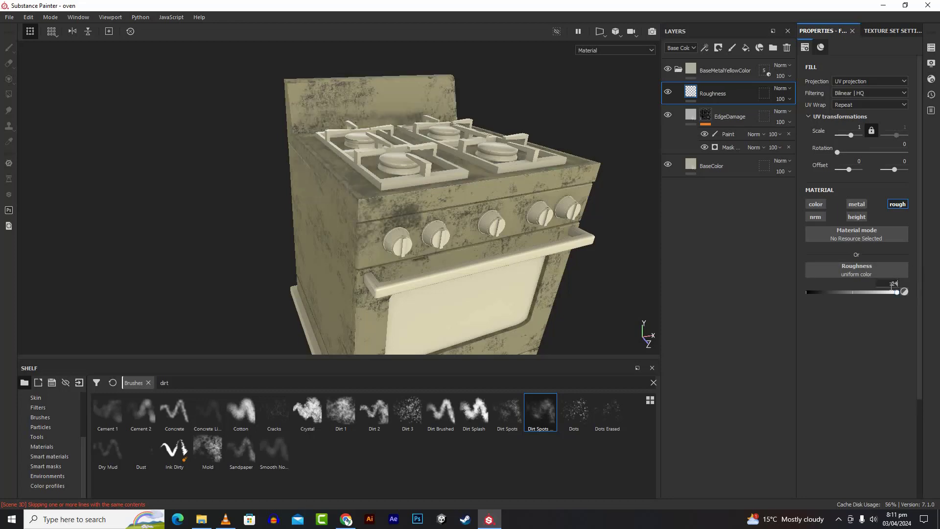
{"action": "key", "text": "Return"}
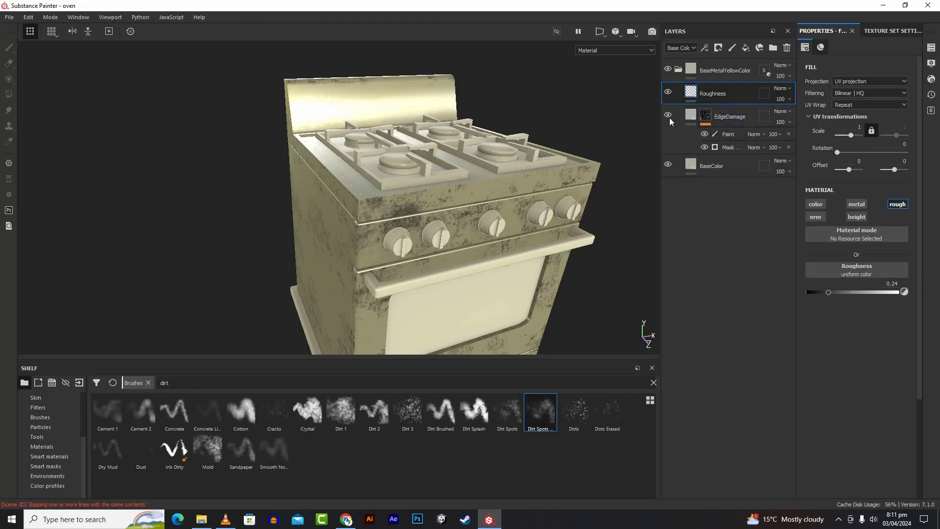
Add a black mask to the Roughness layer and give the mask a fill effect.
{"action": "left_click", "coordinate": [716, 48]}
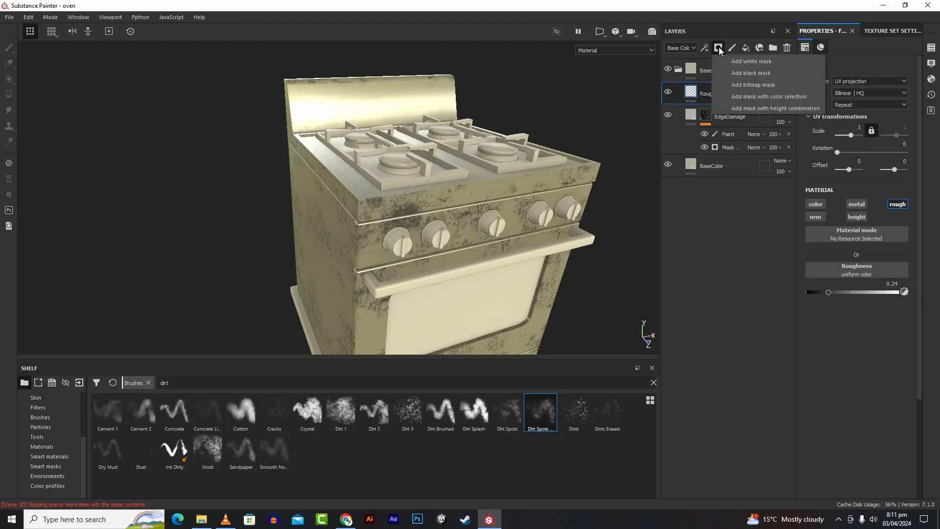
{"action": "left_click", "coordinate": [742, 73]}
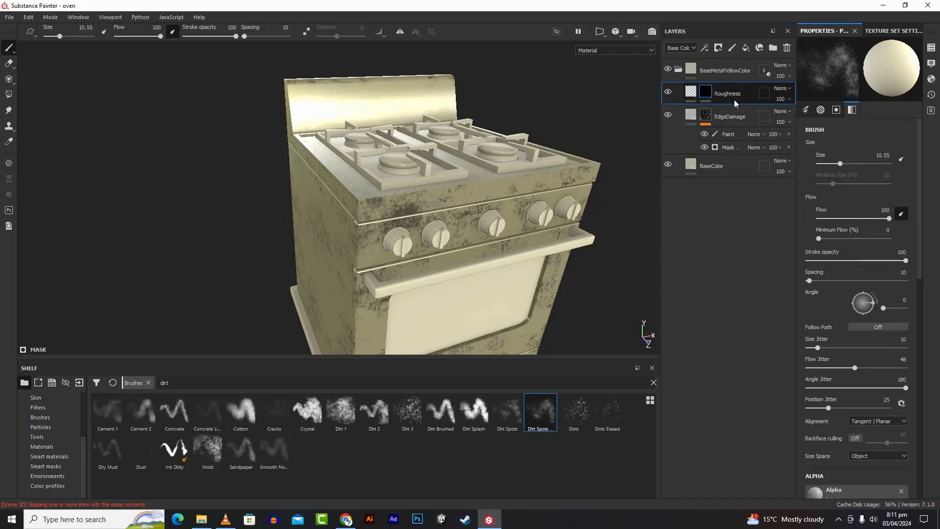
{"action": "left_click", "coordinate": [705, 48]}
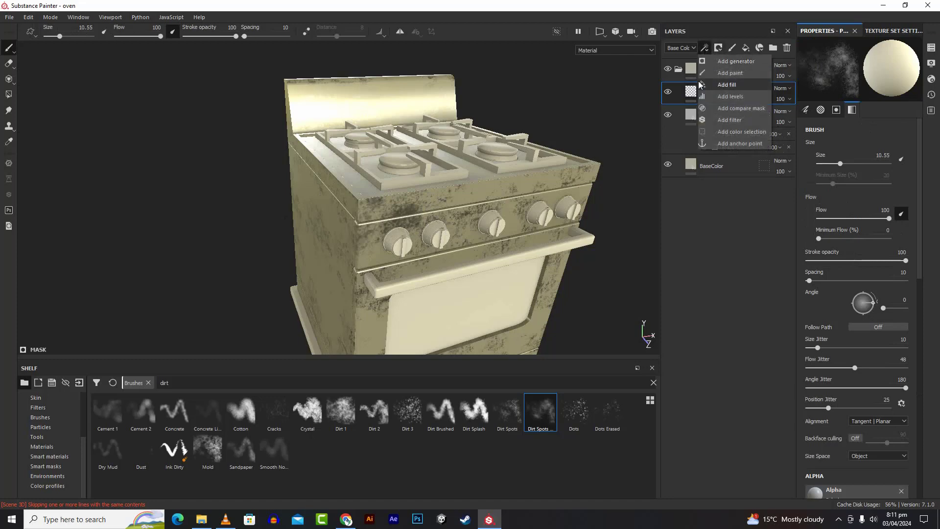
{"action": "left_click", "coordinate": [726, 84]}
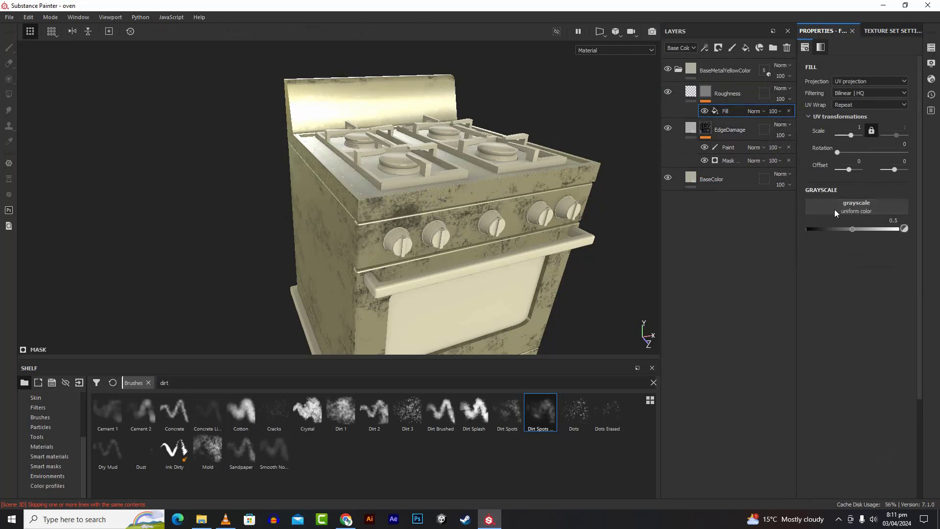
Search the grayscale resources for grunge textures and assign Grunge Charcoal to the Roughness mask's fill.
{"action": "left_click", "coordinate": [853, 208]}
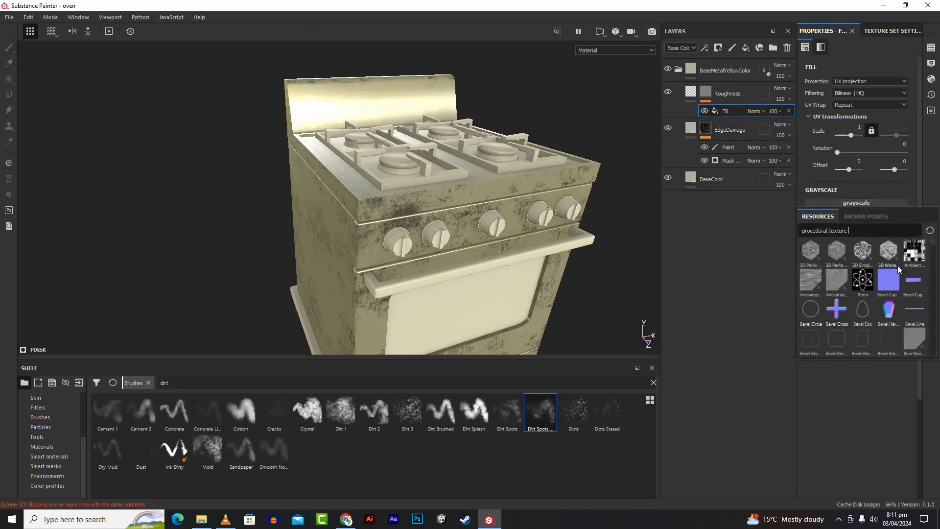
{"action": "mouse_move", "coordinate": [897, 266]}
{"action": "type", "text": "grun"}
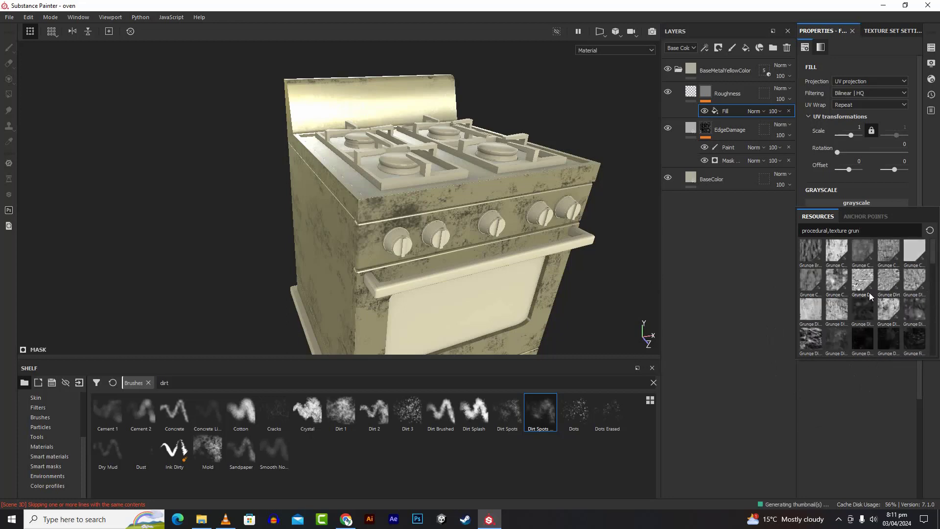
{"action": "left_click", "coordinate": [836, 257]}
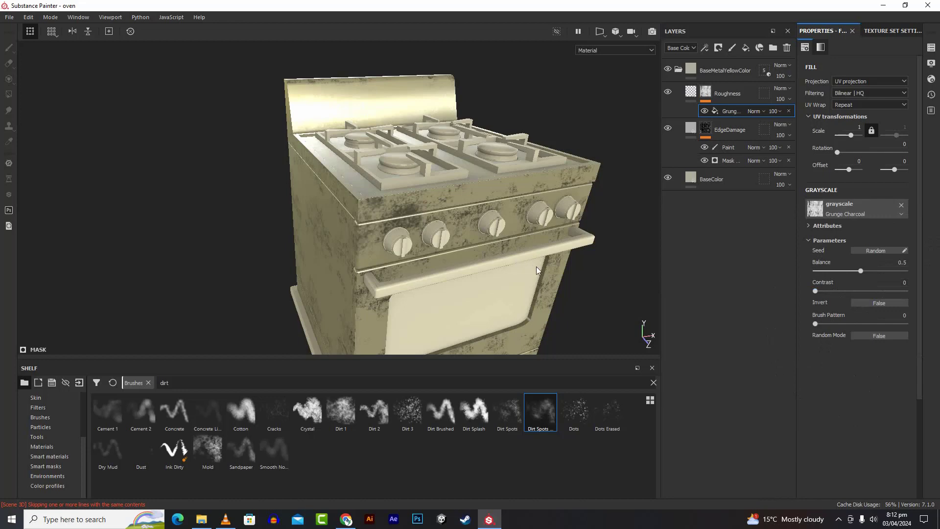
Test the Grunge Charcoal balance range against the oven's side and set the balance to 0.52.
{"action": "left_click_drag", "start_coordinate": [526, 247], "coordinate": [627, 260], "text": "alt"}
{"action": "scroll", "coordinate": [491, 245], "scroll_direction": "up", "scroll_amount": 4}
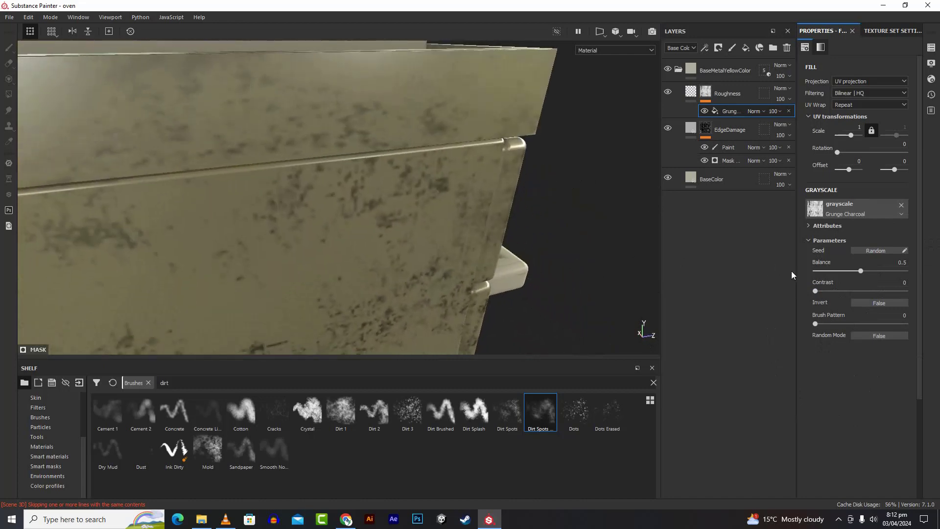
{"action": "left_click_drag", "start_coordinate": [861, 272], "coordinate": [871, 271]}
{"action": "left_click_drag", "start_coordinate": [905, 271], "coordinate": [805, 275]}
{"action": "mouse_move", "coordinate": [816, 270]}
{"action": "left_mouse_down"}
{"action": "mouse_move", "coordinate": [852, 273]}
{"action": "mouse_move", "coordinate": [815, 275]}
{"action": "left_mouse_up"}
{"action": "left_click_drag", "start_coordinate": [876, 271], "coordinate": [854, 281]}
{"action": "left_click", "coordinate": [898, 270]}
{"action": "type", "text": "0.52"}
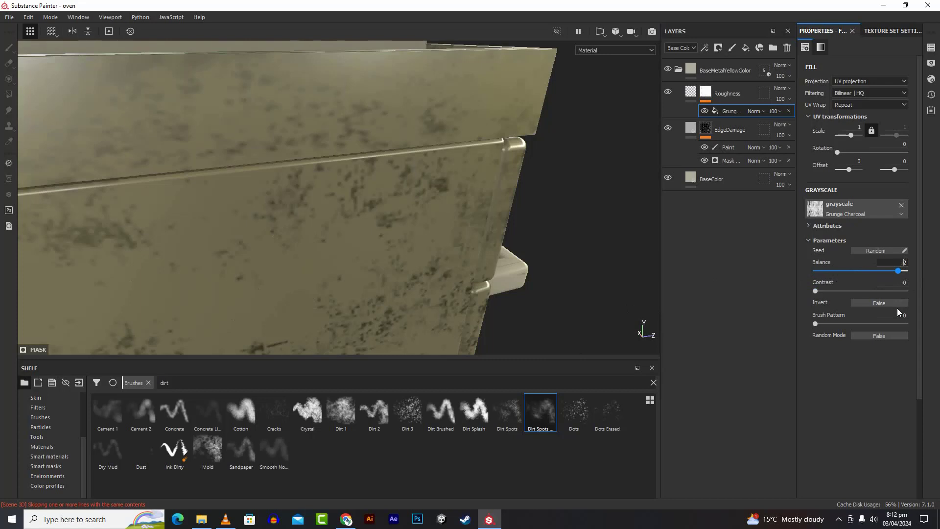
{"action": "key", "text": "Return"}
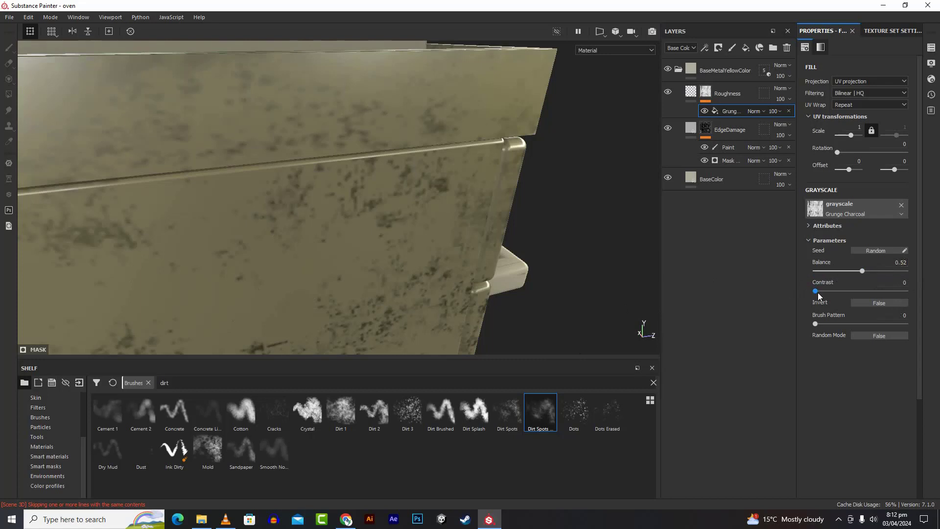
Try full contrast on the Grunge Charcoal mask, then set the contrast to 0.3.
{"action": "left_click_drag", "start_coordinate": [816, 292], "coordinate": [918, 289]}
{"action": "left_click", "coordinate": [907, 286]}
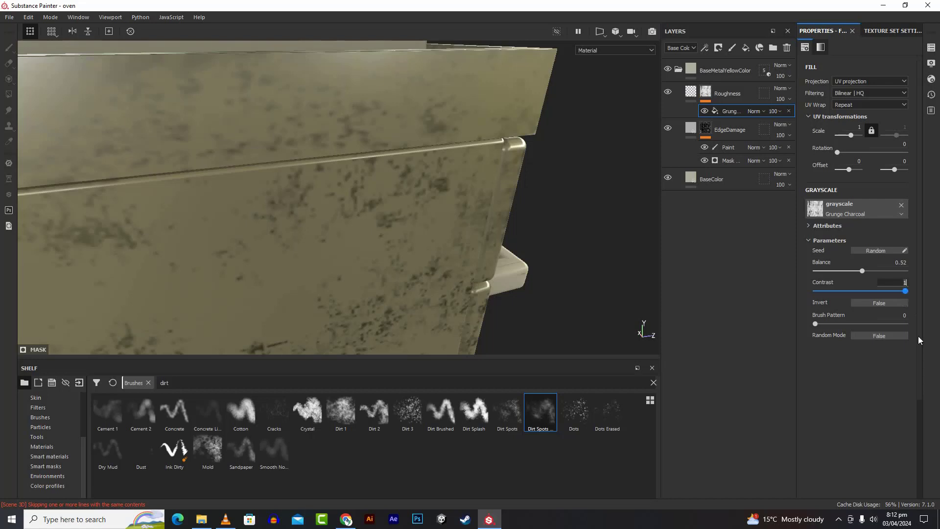
{"action": "type", "text": "0.3"}
{"action": "key", "text": "Return"}
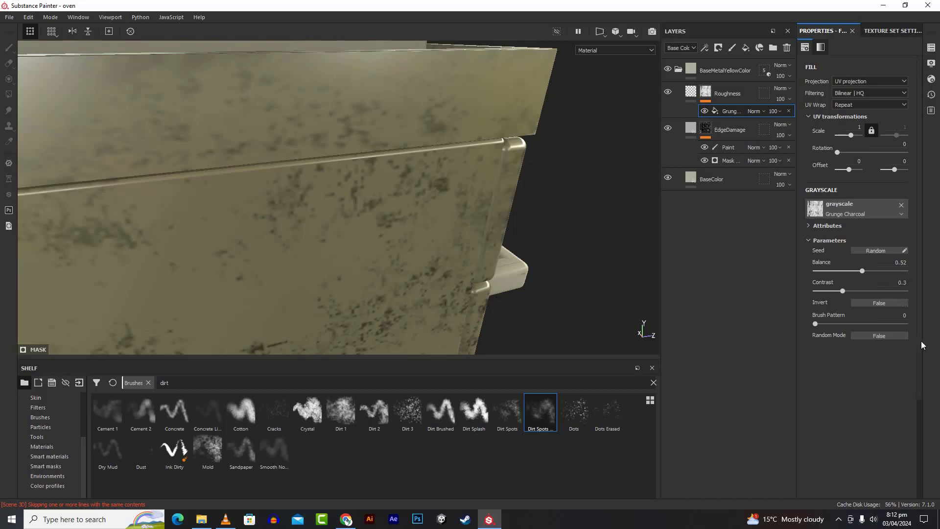
Try a near-maximum roughness value on the Roughness layer's fill, then set the roughness to 0.35.
{"action": "left_click", "coordinate": [730, 98]}
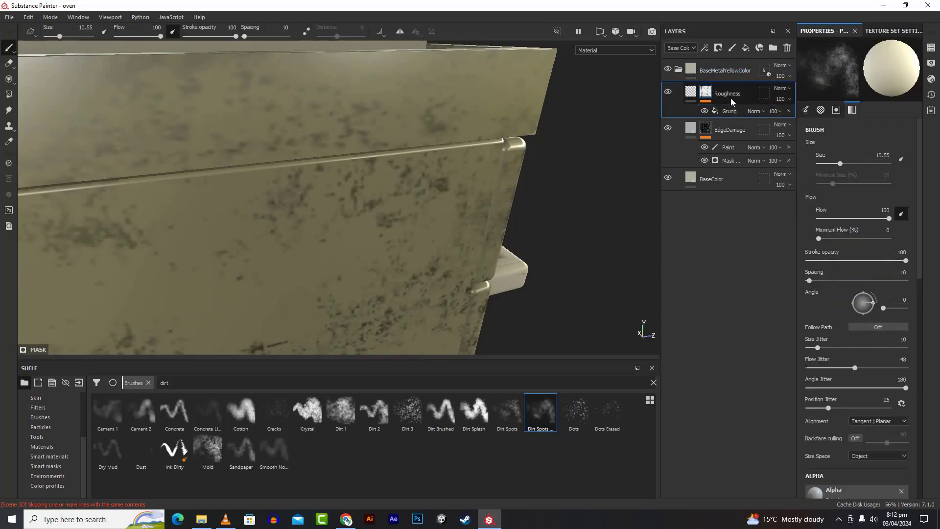
{"action": "left_click", "coordinate": [690, 97]}
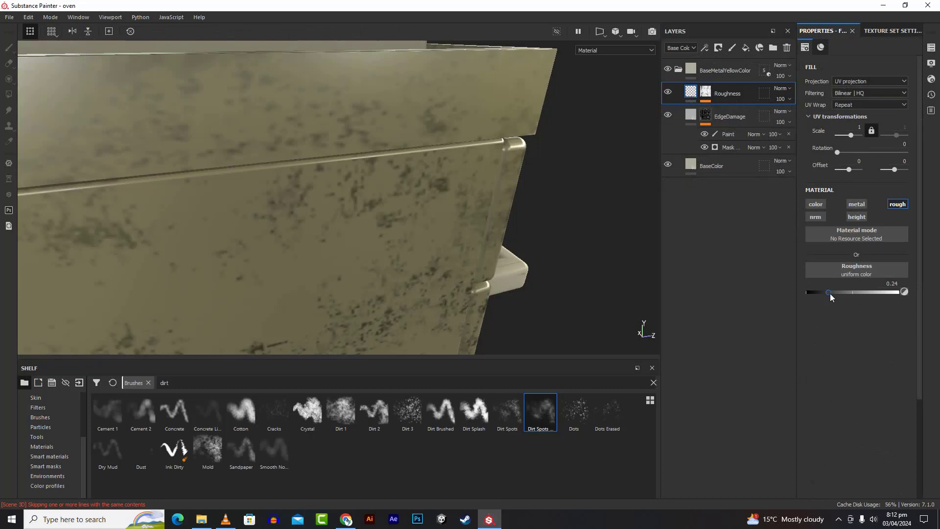
{"action": "left_click_drag", "start_coordinate": [830, 293], "coordinate": [907, 301]}
{"action": "left_click_drag", "start_coordinate": [558, 240], "coordinate": [444, 228], "text": "alt"}
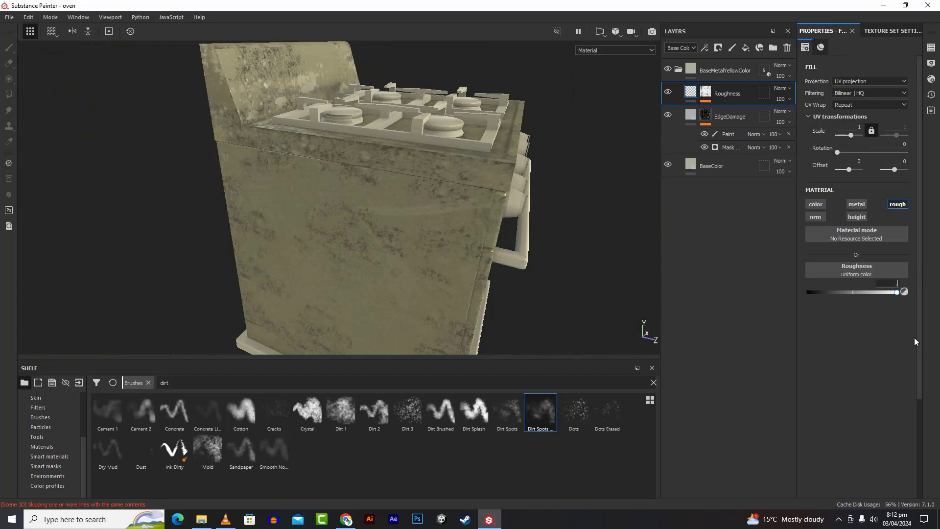
{"action": "type", "text": "35"}
{"action": "key", "text": "Return"}
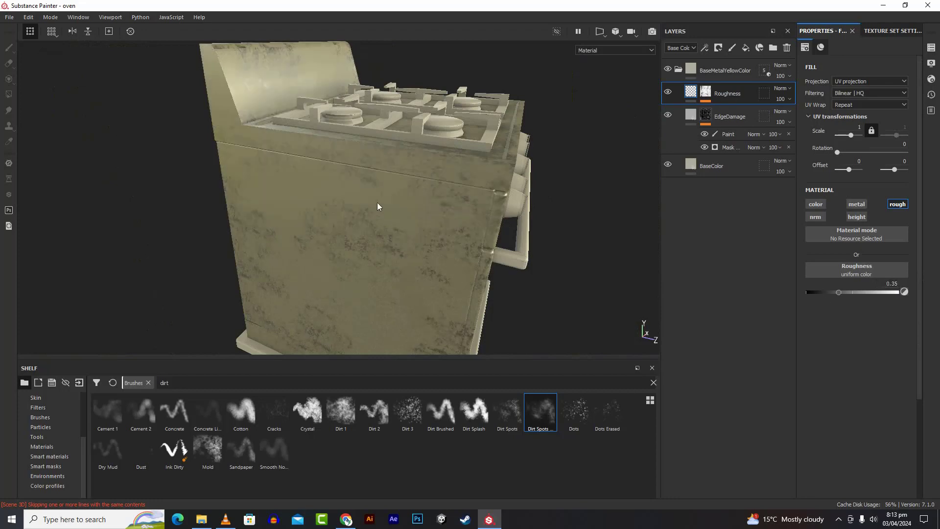
Examine the roughness variation on the oven's side panel both up close and from a distance.
{"action": "scroll", "coordinate": [377, 203], "scroll_direction": "up", "scroll_amount": 3}
{"action": "left_click_drag", "start_coordinate": [548, 225], "coordinate": [519, 224], "text": "alt"}
{"action": "scroll", "coordinate": [519, 224], "scroll_direction": "up", "scroll_amount": 3}
{"action": "scroll", "coordinate": [519, 223], "scroll_direction": "down", "scroll_amount": 3}
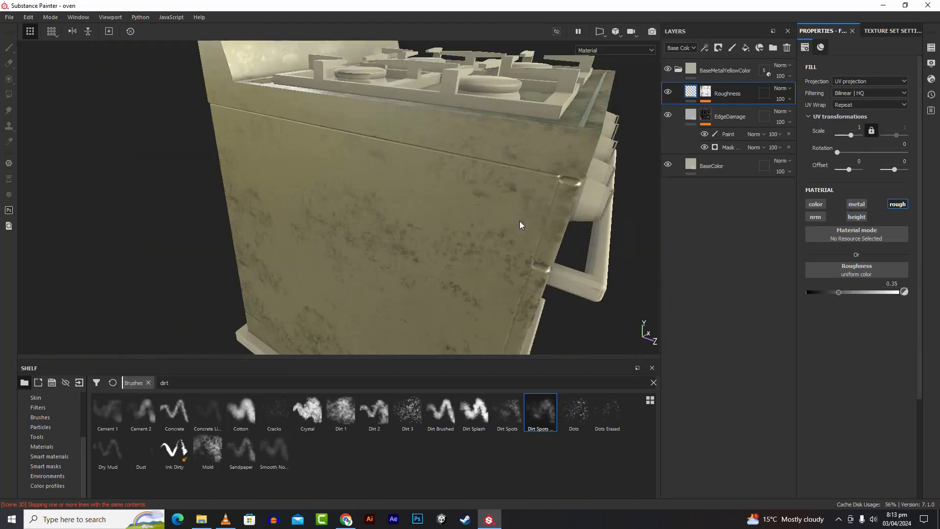
{"action": "scroll", "coordinate": [519, 221], "scroll_direction": "down", "scroll_amount": 4}
{"action": "left_click_drag", "start_coordinate": [562, 269], "coordinate": [592, 282], "text": "alt"}
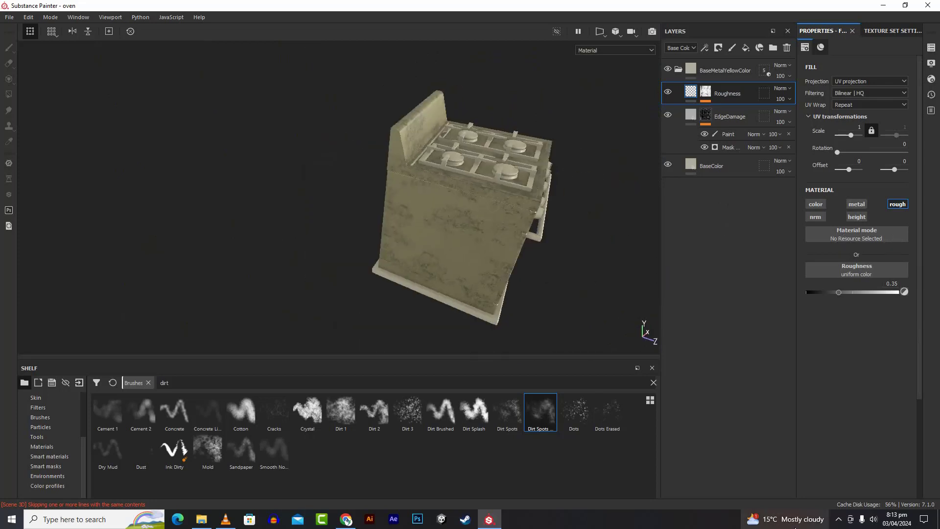
{"action": "left_click", "coordinate": [836, 522]}
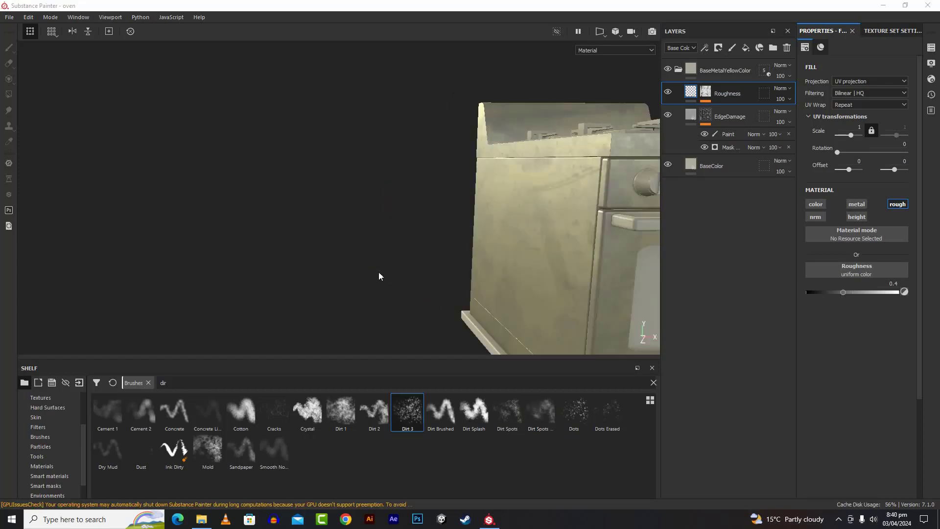
Inspect the roughness variation across the oven's front door, control panel and other side from several angles.
{"action": "scroll", "coordinate": [380, 273], "scroll_direction": "down", "scroll_amount": 5}
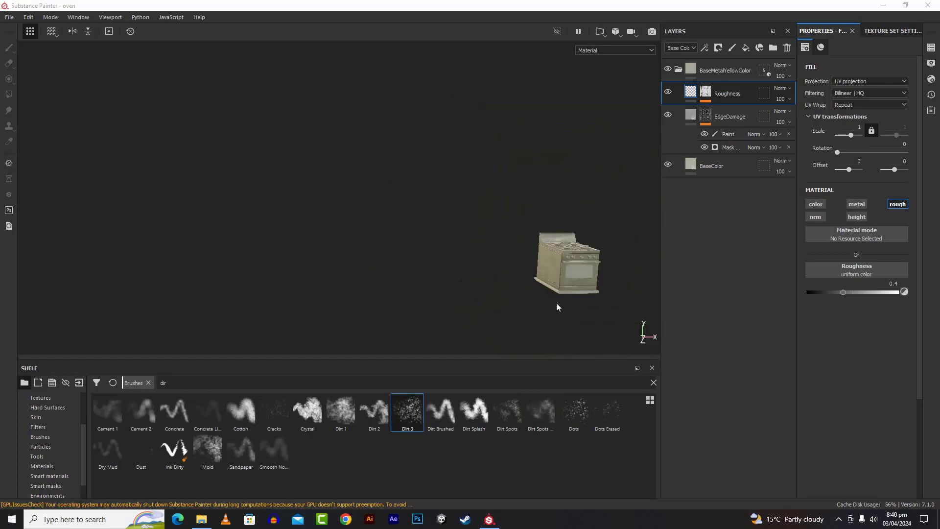
{"action": "left_click_drag", "start_coordinate": [556, 303], "coordinate": [639, 290], "text": "alt"}
{"action": "scroll", "coordinate": [641, 290], "scroll_direction": "up", "scroll_amount": 2}
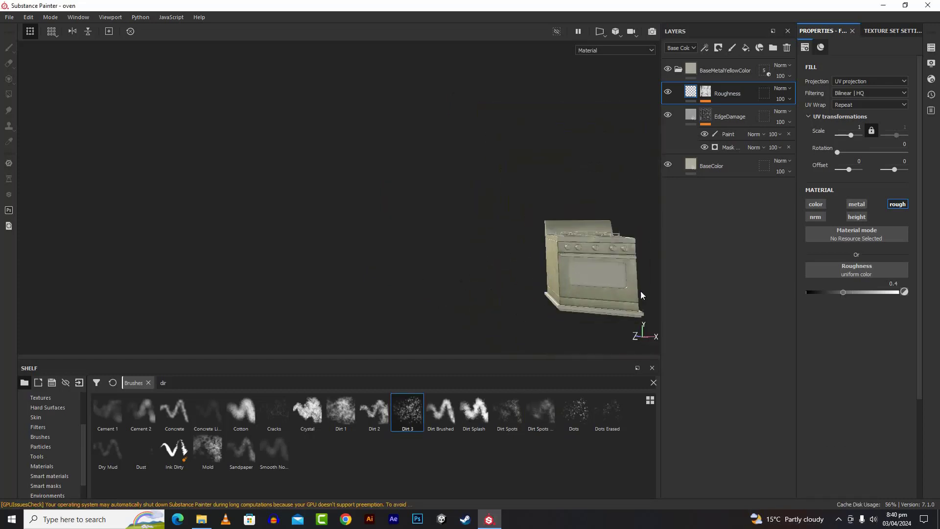
{"action": "scroll", "coordinate": [640, 291], "scroll_direction": "up", "scroll_amount": 5}
{"action": "scroll", "coordinate": [452, 258], "scroll_direction": "up", "scroll_amount": 6}
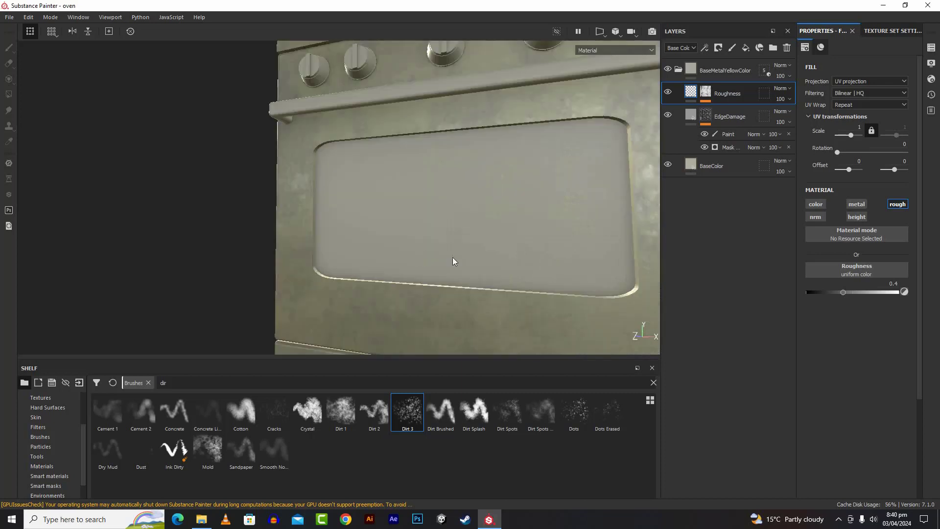
{"action": "scroll", "coordinate": [458, 258], "scroll_direction": "down", "scroll_amount": 2}
{"action": "scroll", "coordinate": [455, 257], "scroll_direction": "down", "scroll_amount": 5}
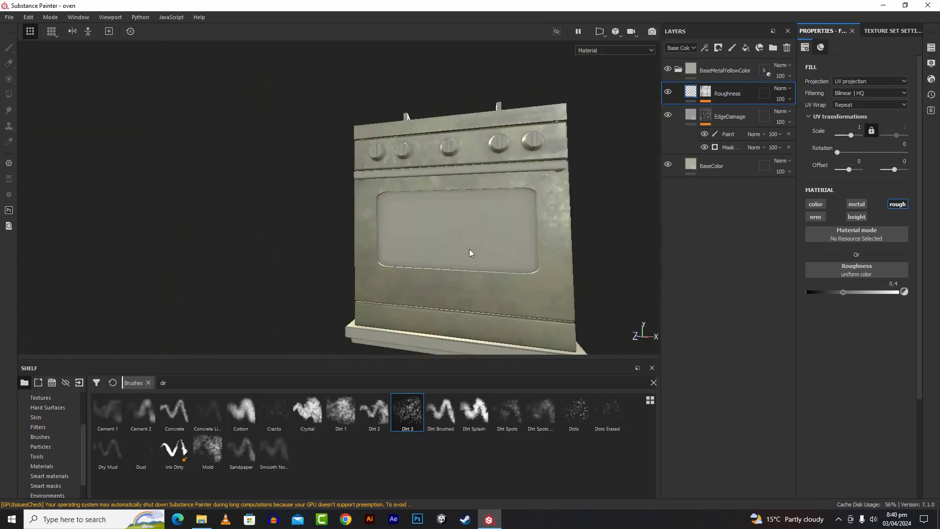
{"action": "mouse_move", "coordinate": [470, 252]}
{"action": "left_mouse_down", "text": "alt"}
{"action": "mouse_move", "coordinate": [545, 265]}
{"action": "mouse_move", "coordinate": [458, 263]}
{"action": "left_mouse_up", "text": "alt"}
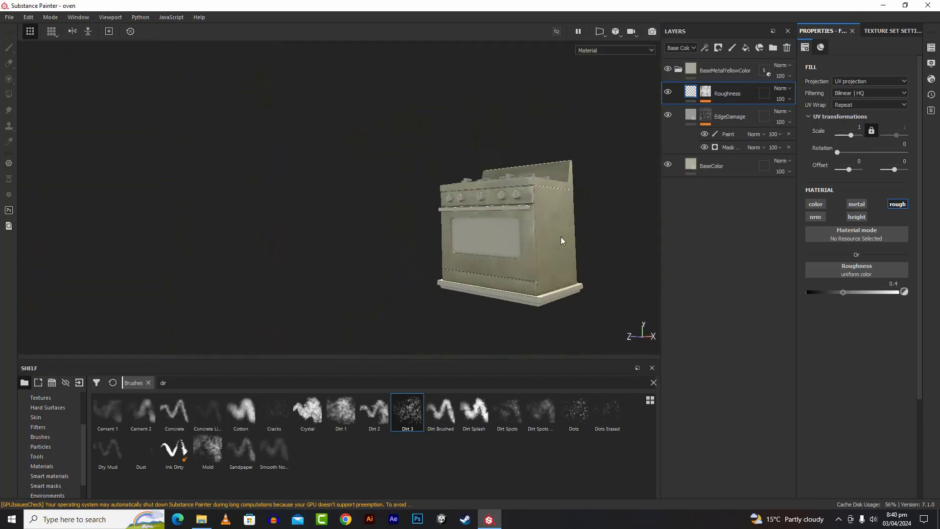
{"action": "scroll", "coordinate": [561, 240], "scroll_direction": "up", "scroll_amount": 4}
{"action": "scroll", "coordinate": [551, 242], "scroll_direction": "up", "scroll_amount": 3}
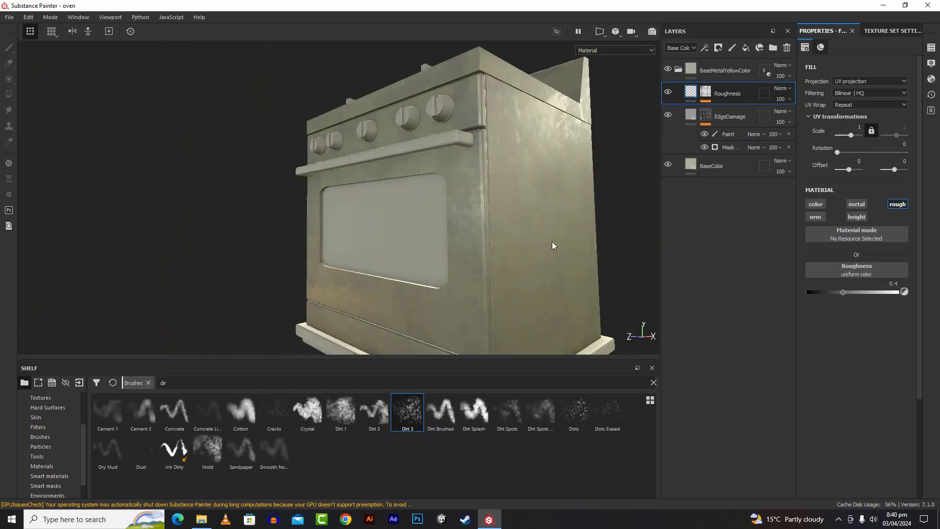
Add a fill layer above the Roughness layer and name it colorvar.
{"action": "left_click", "coordinate": [747, 48]}
{"action": "double_click", "coordinate": [716, 93]}
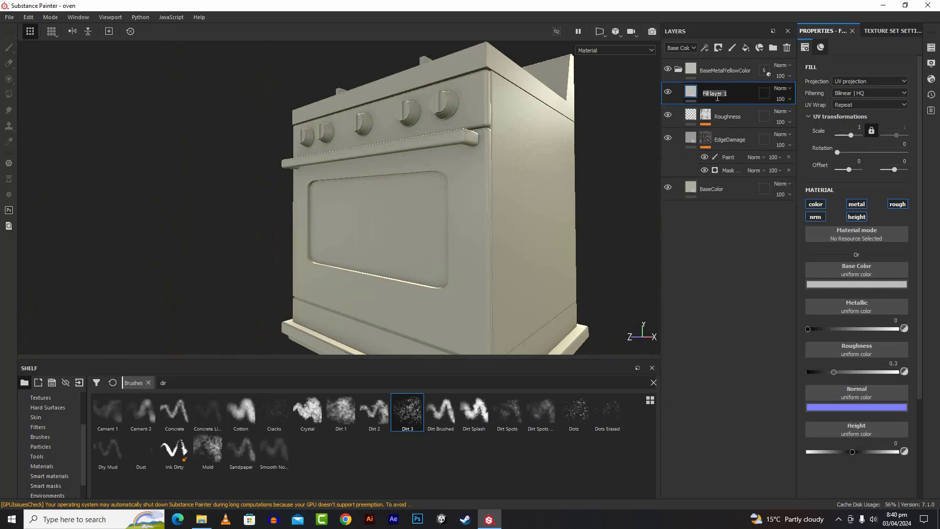
{"action": "type", "text": "d"}
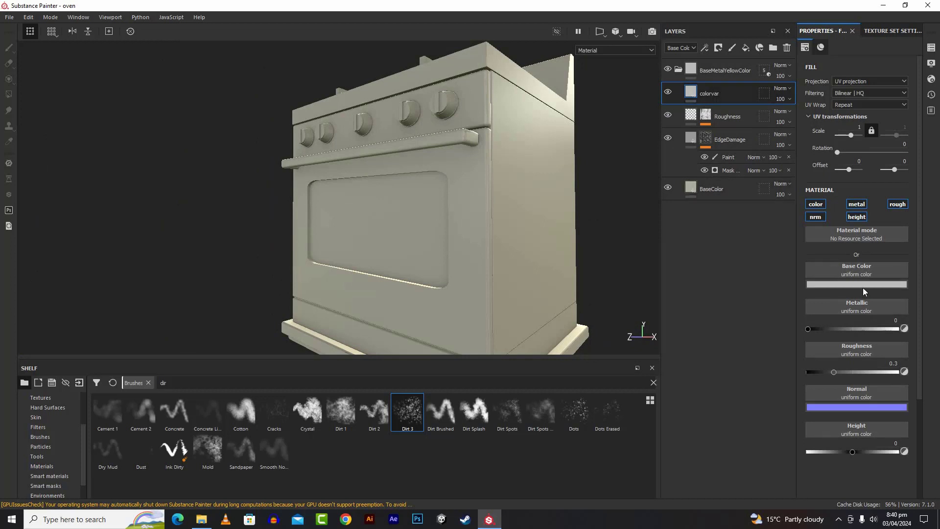
Limit the colorvar layer to the color channel by disabling its normal, height, metallic and roughness channels.
{"action": "left_click", "coordinate": [816, 217]}
{"action": "left_click", "coordinate": [858, 219]}
{"action": "left_click", "coordinate": [860, 206]}
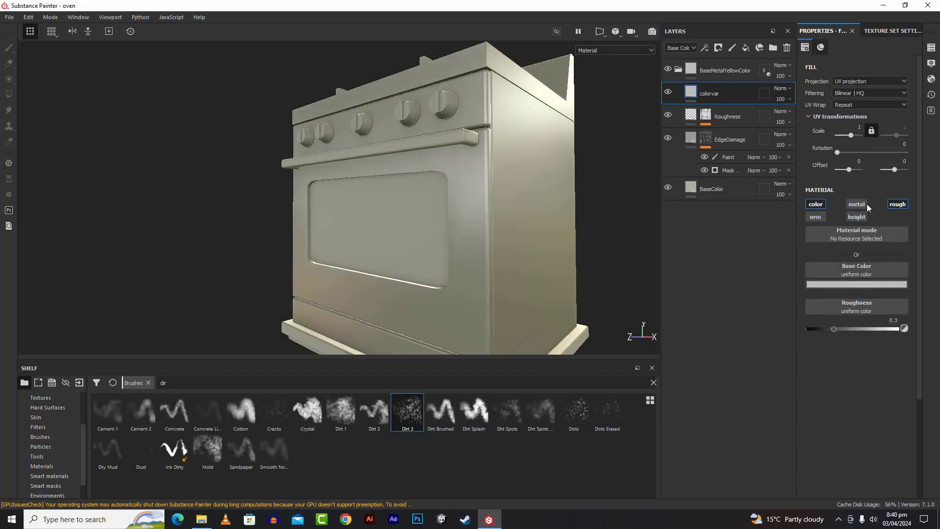
{"action": "left_click", "coordinate": [903, 207]}
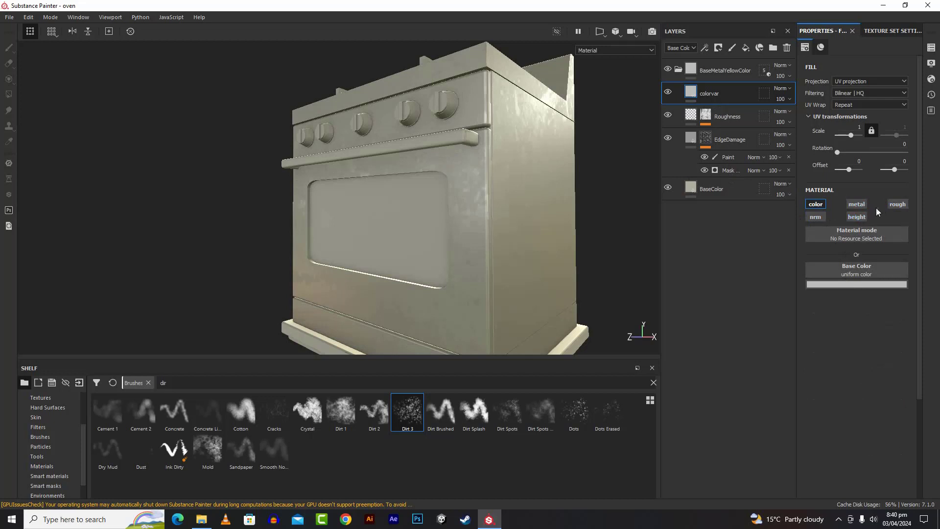
Set the colorvar layer's base color to a muted orange-beige with hue 0.084 and saturation 0.285.
{"action": "left_click", "coordinate": [852, 285]}
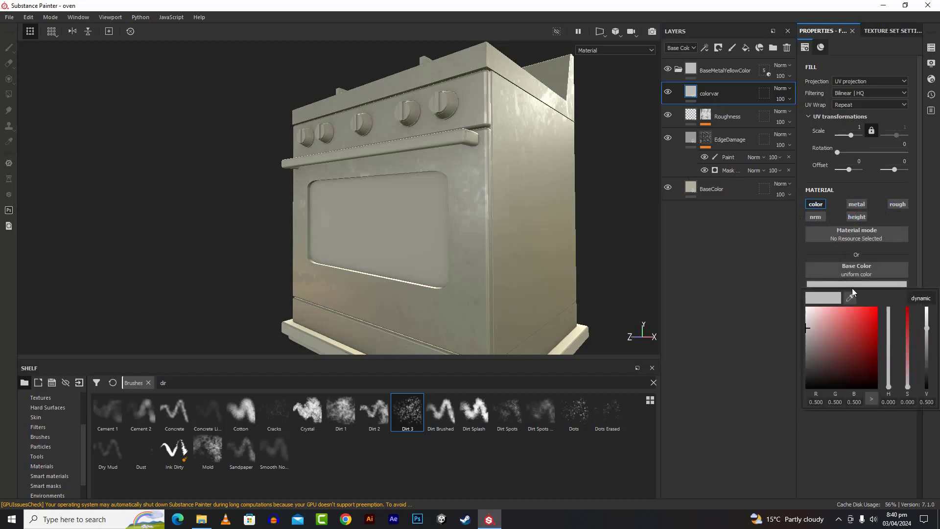
{"action": "left_click", "coordinate": [890, 377]}
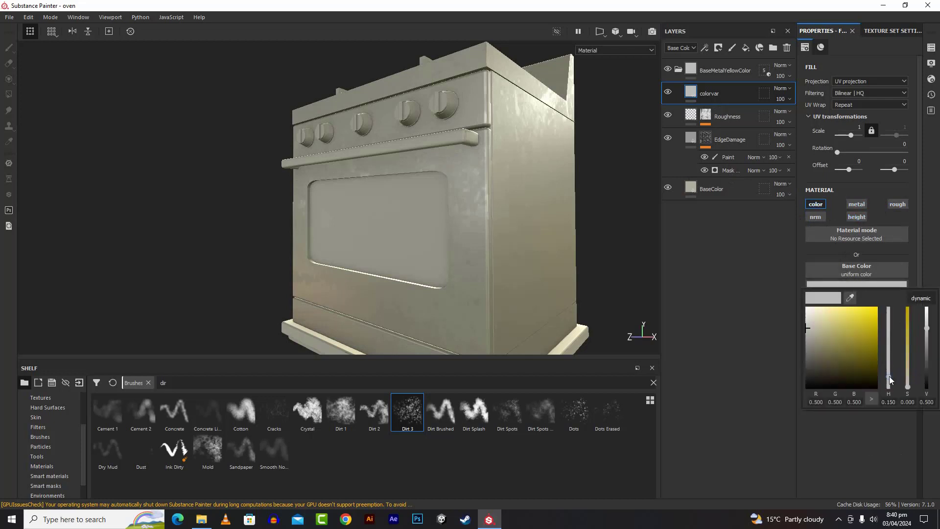
{"action": "mouse_move", "coordinate": [907, 378]}
{"action": "left_mouse_down"}
{"action": "mouse_move", "coordinate": [903, 319]}
{"action": "mouse_move", "coordinate": [907, 377]}
{"action": "mouse_move", "coordinate": [889, 382]}
{"action": "left_mouse_up"}
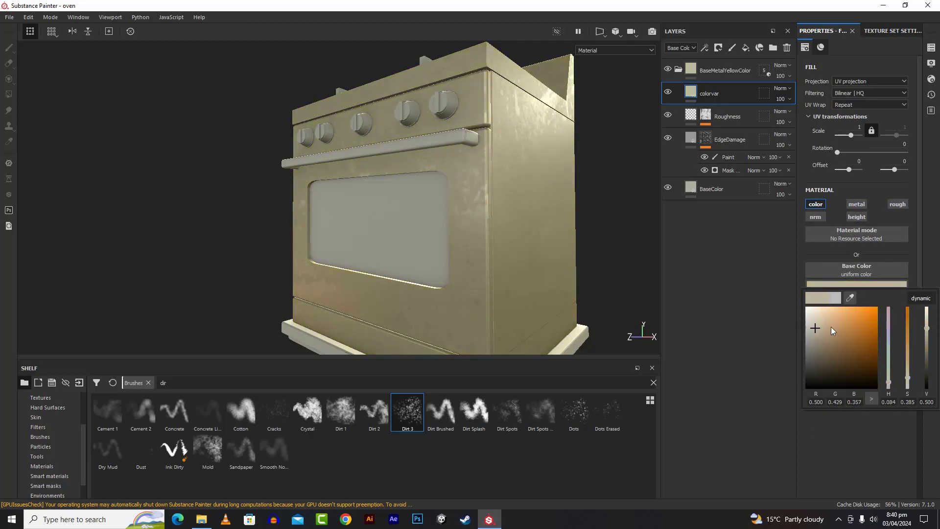
Set the colorvar layer's base color to tan (RGB 0.432, 0.294, 0.155) and give the layer a black mask.
{"action": "left_click_drag", "start_coordinate": [826, 329], "coordinate": [833, 332]}
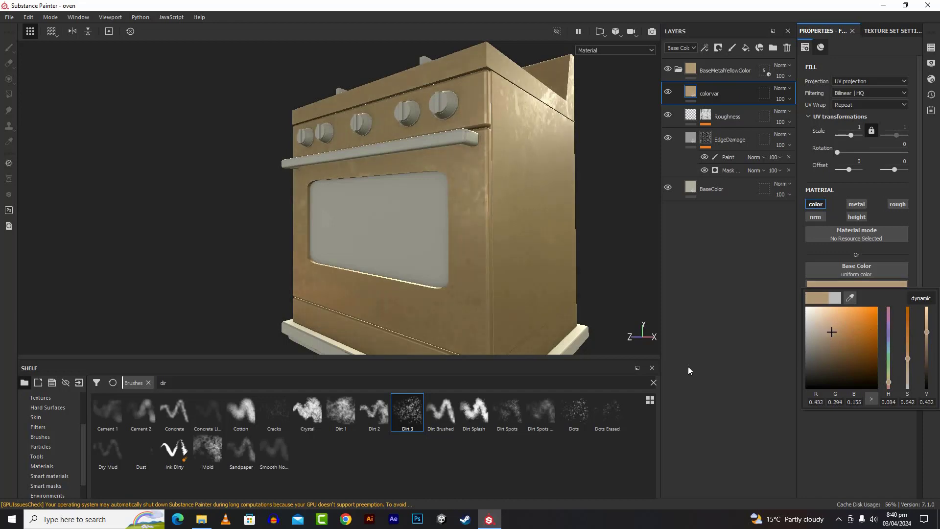
{"action": "left_click", "coordinate": [741, 348]}
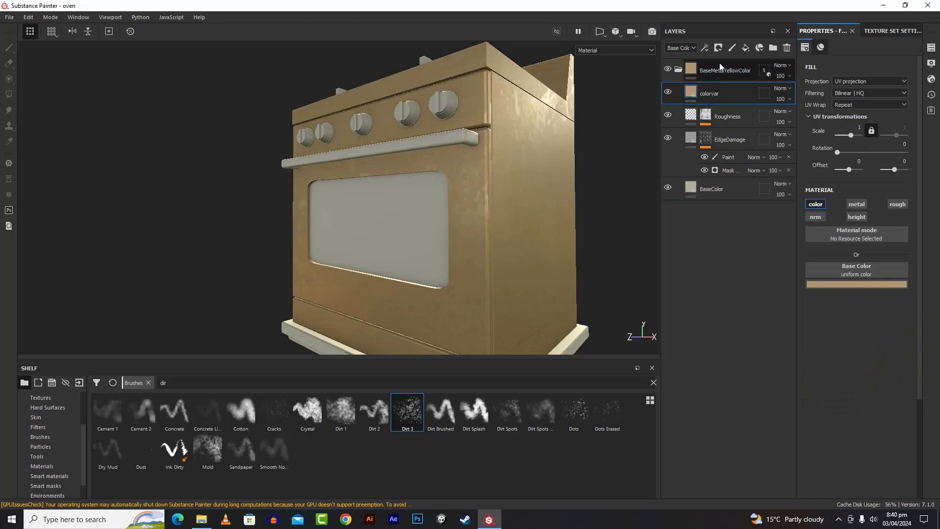
{"action": "left_click", "coordinate": [719, 47]}
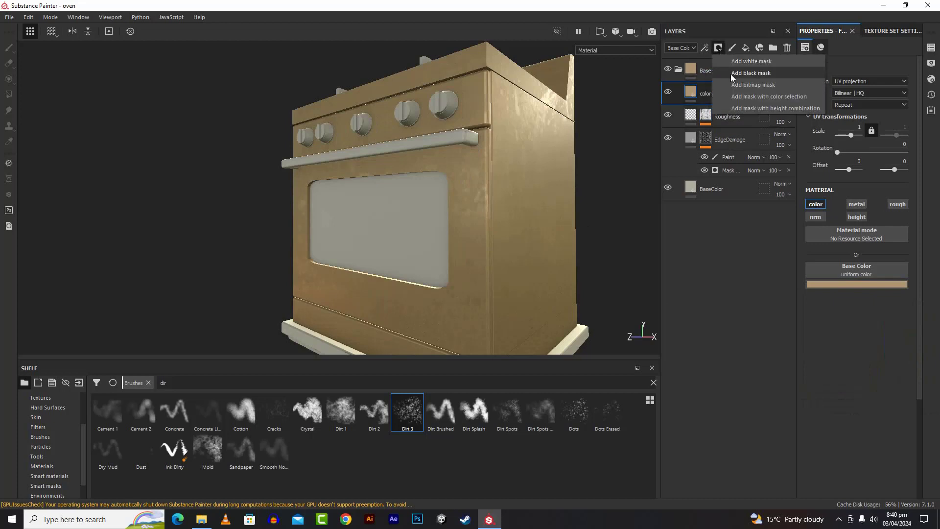
{"action": "left_click", "coordinate": [730, 74]}
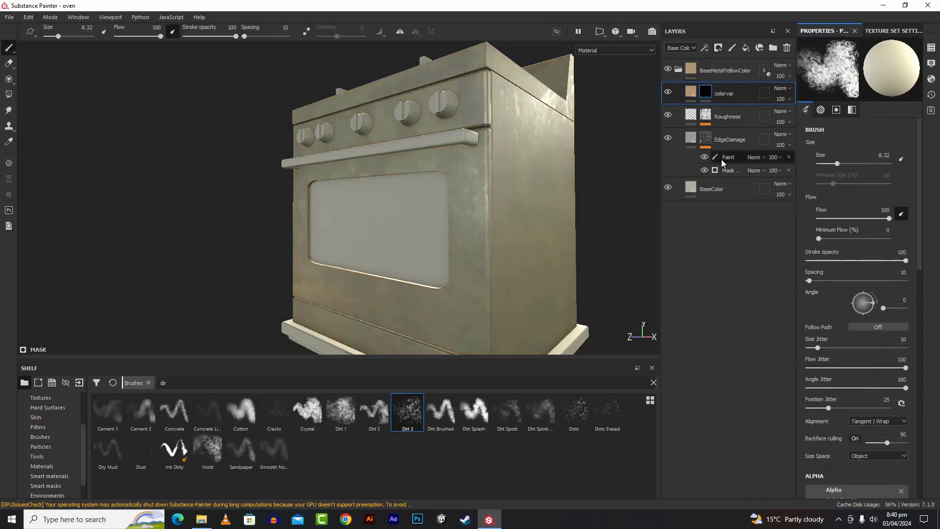
Add a fill using the Grunge Concrete Burnt texture to the colorvar layer's mask.
{"action": "left_click", "coordinate": [706, 49]}
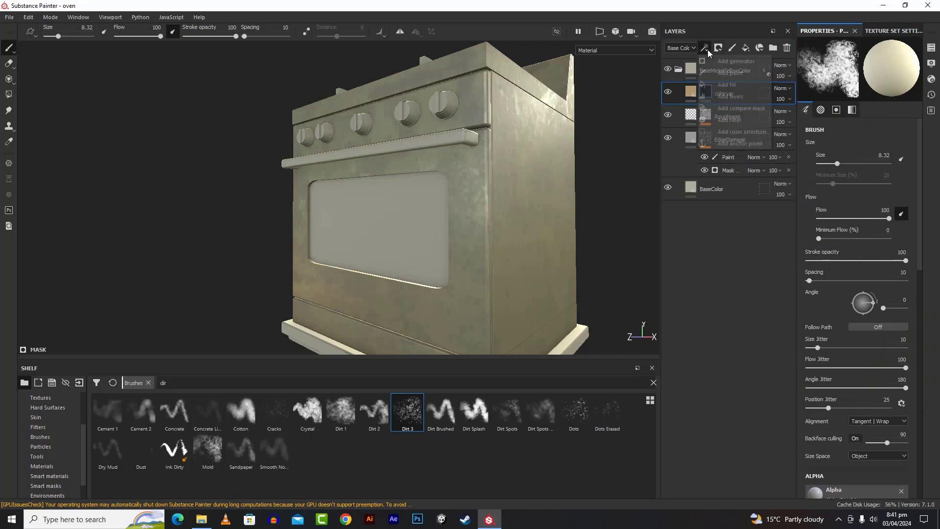
{"action": "left_click", "coordinate": [717, 85]}
{"action": "left_click", "coordinate": [852, 203]}
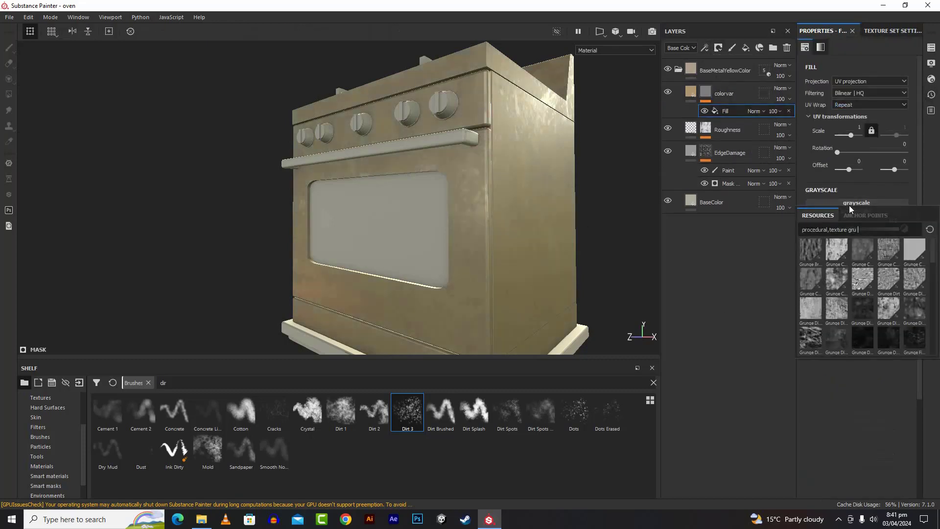
{"action": "left_click", "coordinate": [893, 251]}
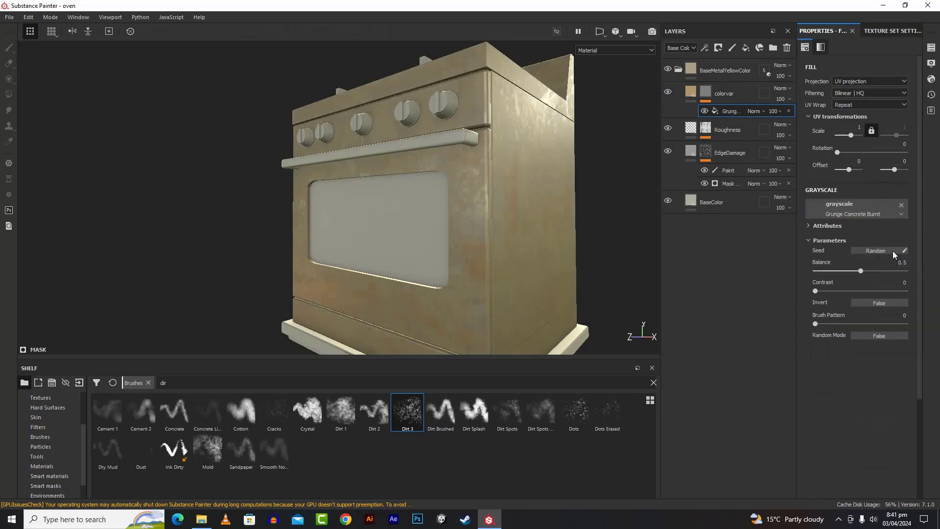
Set the contrast of the Grunge Concrete Burnt mask fill to 0.05.
{"action": "left_click_drag", "start_coordinate": [556, 225], "coordinate": [699, 229], "text": "alt"}
{"action": "scroll", "coordinate": [606, 239], "scroll_direction": "up", "scroll_amount": 5}
{"action": "scroll", "coordinate": [561, 229], "scroll_direction": "down", "scroll_amount": 5}
{"action": "scroll", "coordinate": [520, 268], "scroll_direction": "down", "scroll_amount": 3}
{"action": "scroll", "coordinate": [522, 265], "scroll_direction": "up", "scroll_amount": 7}
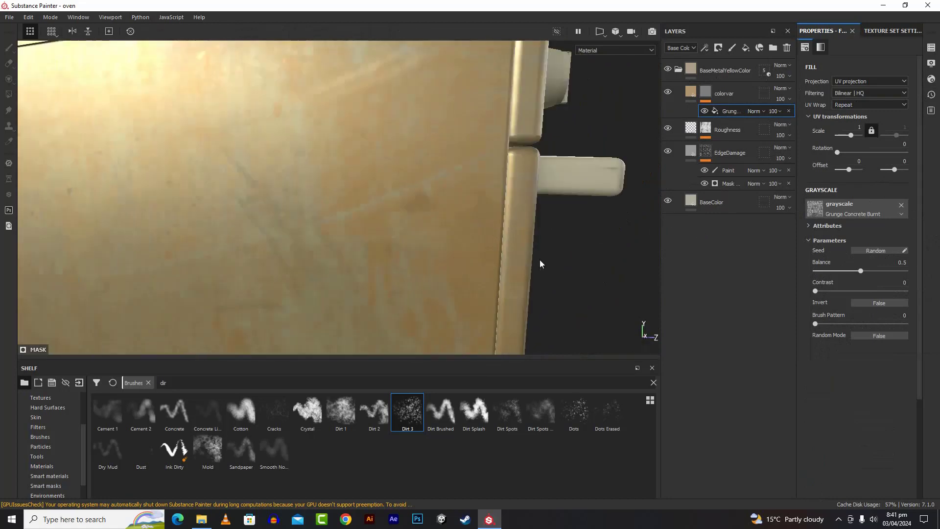
{"action": "left_click_drag", "start_coordinate": [540, 260], "coordinate": [592, 268], "text": "alt"}
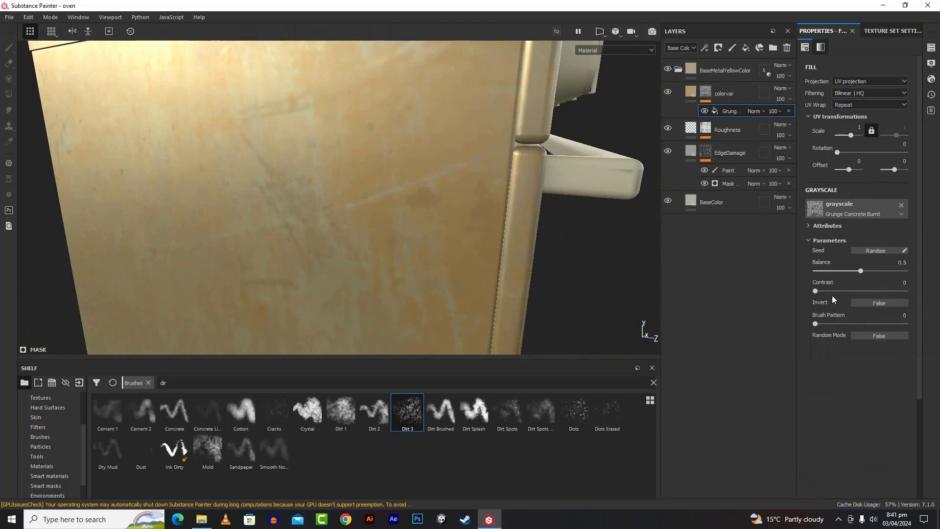
{"action": "left_click_drag", "start_coordinate": [814, 292], "coordinate": [874, 292]}
{"action": "mouse_move", "coordinate": [815, 293]}
{"action": "left_mouse_down"}
{"action": "mouse_move", "coordinate": [829, 293]}
{"action": "mouse_move", "coordinate": [818, 292]}
{"action": "left_mouse_up"}
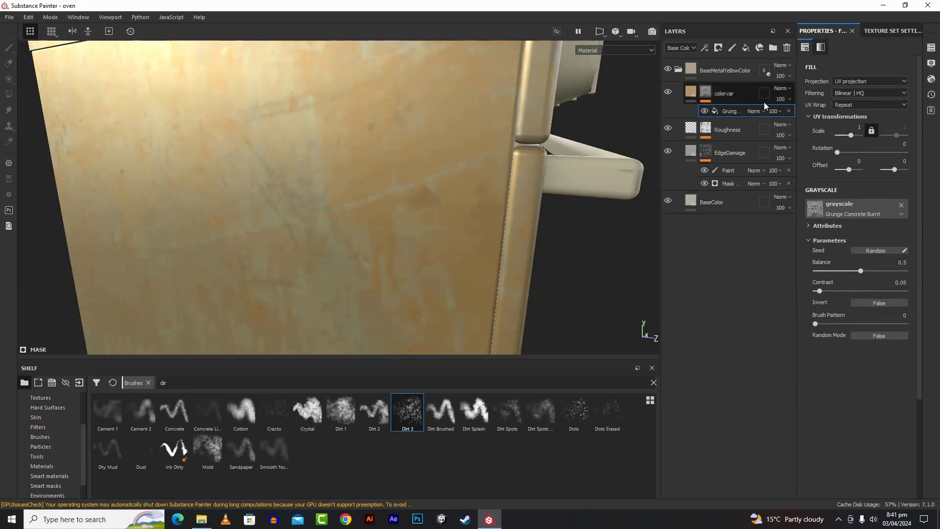
Reduce the colorvar layer's opacity to 20.
{"action": "left_click", "coordinate": [780, 99]}
{"action": "left_click_drag", "start_coordinate": [812, 114], "coordinate": [767, 128]}
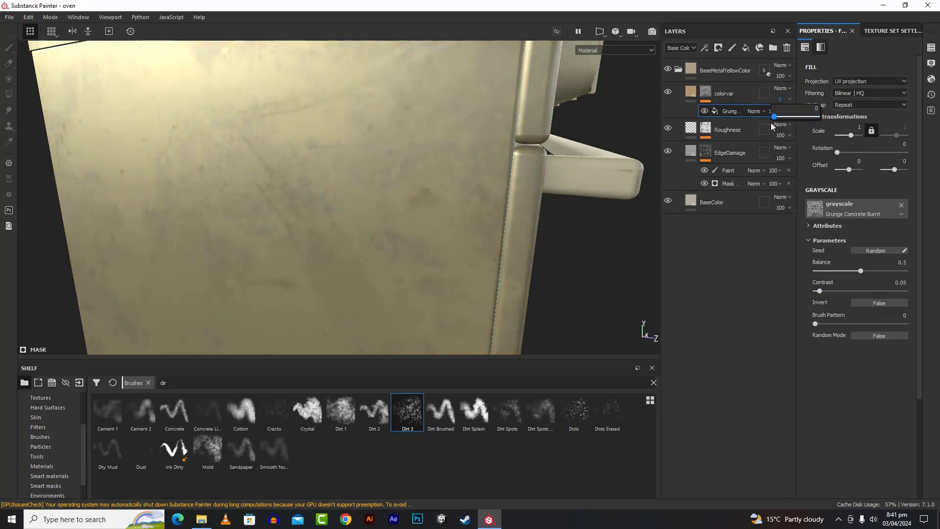
{"action": "left_click_drag", "start_coordinate": [774, 116], "coordinate": [778, 116]}
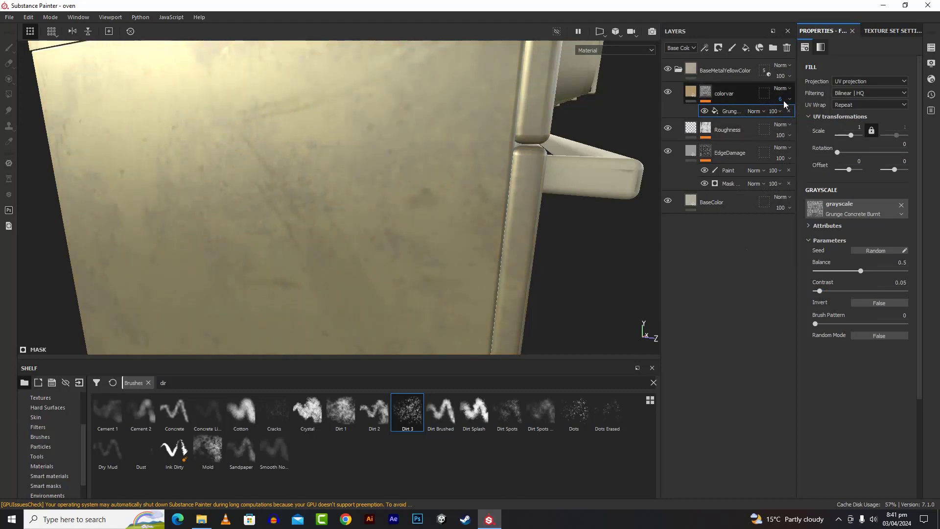
{"action": "left_click", "coordinate": [781, 100]}
{"action": "key", "text": "BackSpace"}
{"action": "type", "text": "5"}
{"action": "key", "text": "BackSpace"}
{"action": "key", "text": "Return"}
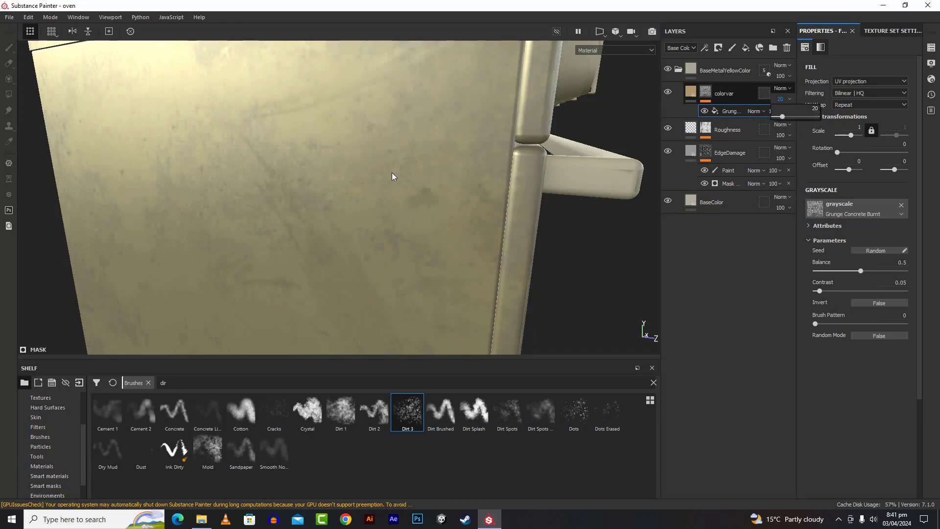
Duplicate the colorvar layer together with its grunge mask.
{"action": "left_click_drag", "start_coordinate": [560, 243], "coordinate": [460, 286], "text": "alt"}
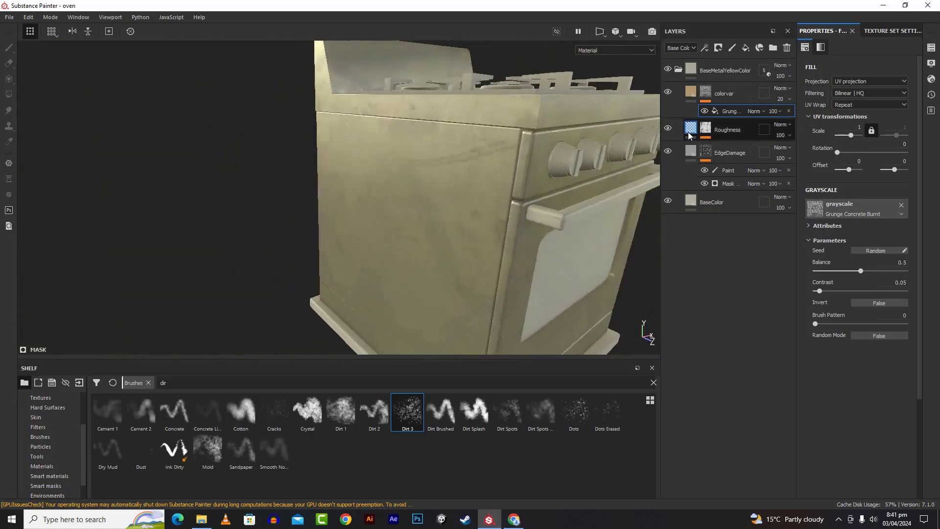
{"action": "left_click", "coordinate": [725, 95]}
{"action": "right_click", "coordinate": [725, 95]}
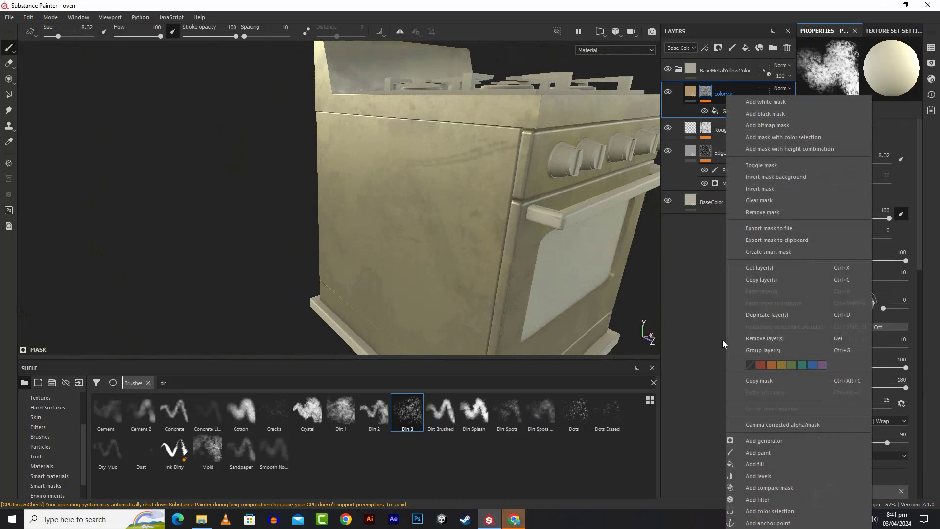
{"action": "left_click", "coordinate": [766, 315]}
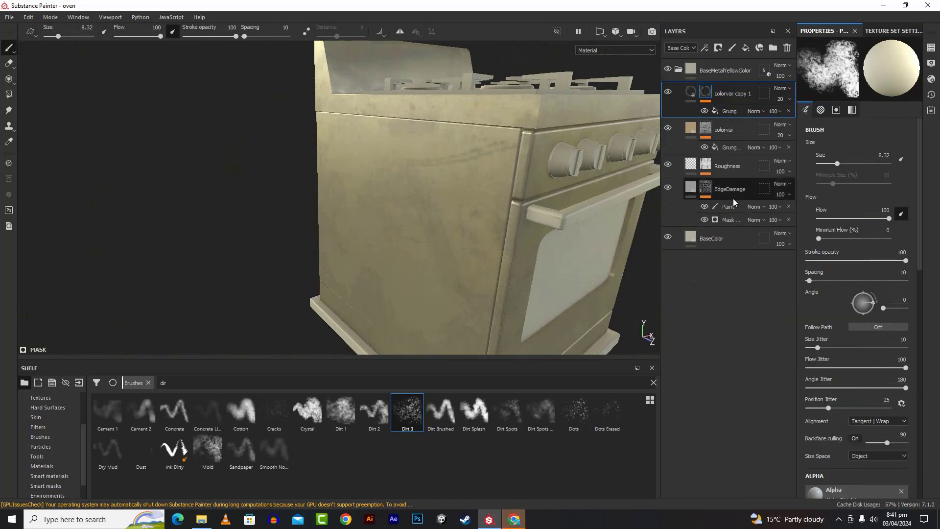
Change the duplicated colorvar layer's base color to a saturated orange-brown (RGB 0.407, 0.212, 0.014).
{"action": "left_click", "coordinate": [690, 95]}
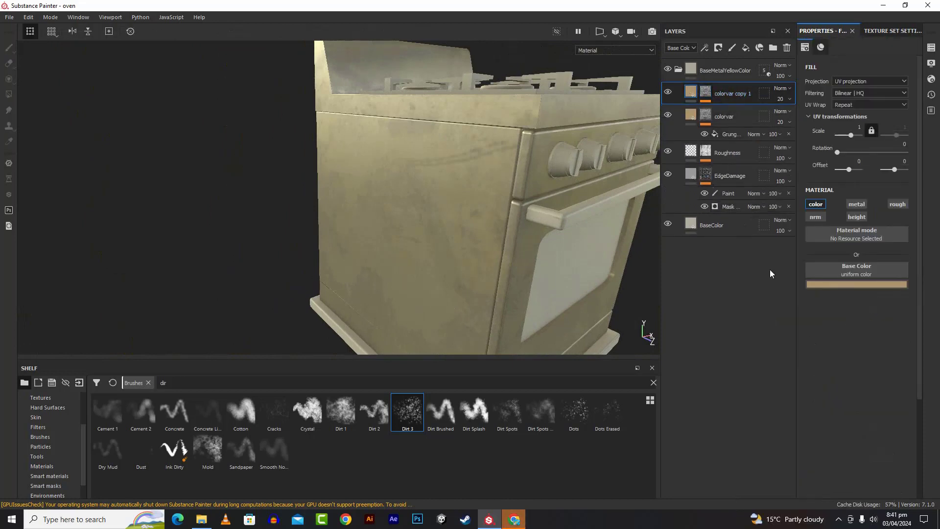
{"action": "left_click", "coordinate": [834, 284]}
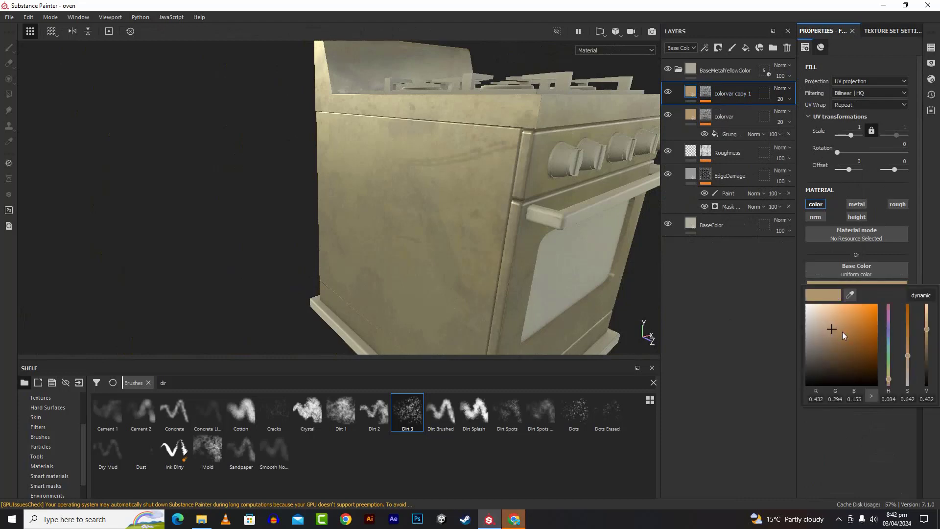
{"action": "left_click_drag", "start_coordinate": [842, 331], "coordinate": [863, 330]}
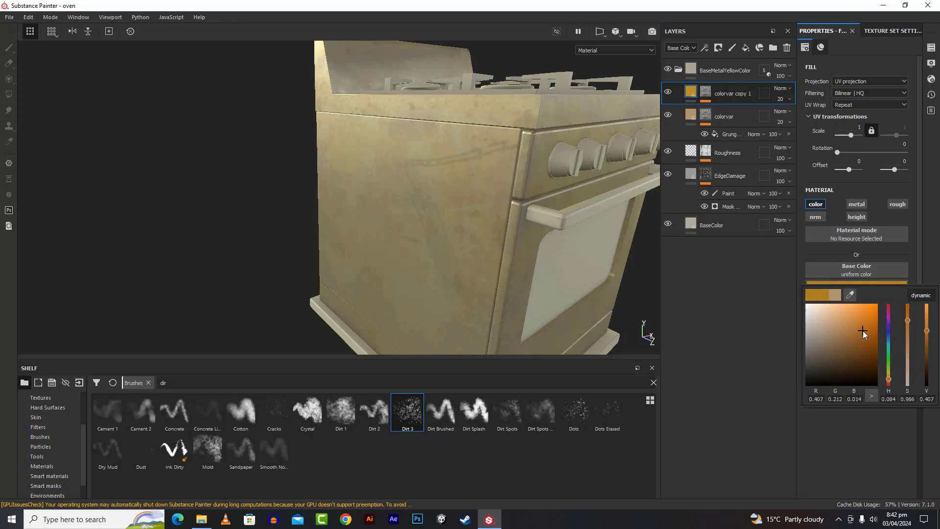
{"action": "left_click", "coordinate": [709, 286]}
Replace the grunge texture in the duplicated layer's mask fill with Grunge Dirt Scratched.
{"action": "left_click", "coordinate": [705, 91]}
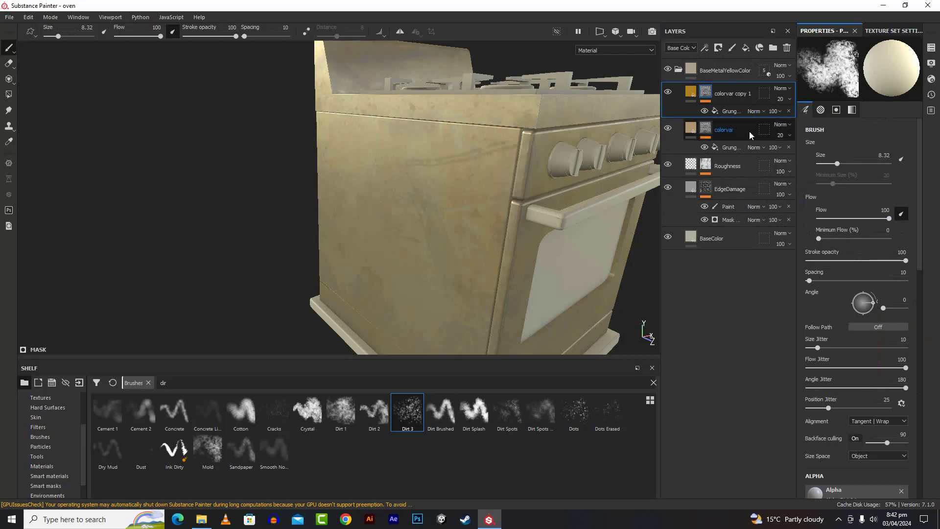
{"action": "left_click", "coordinate": [734, 111]}
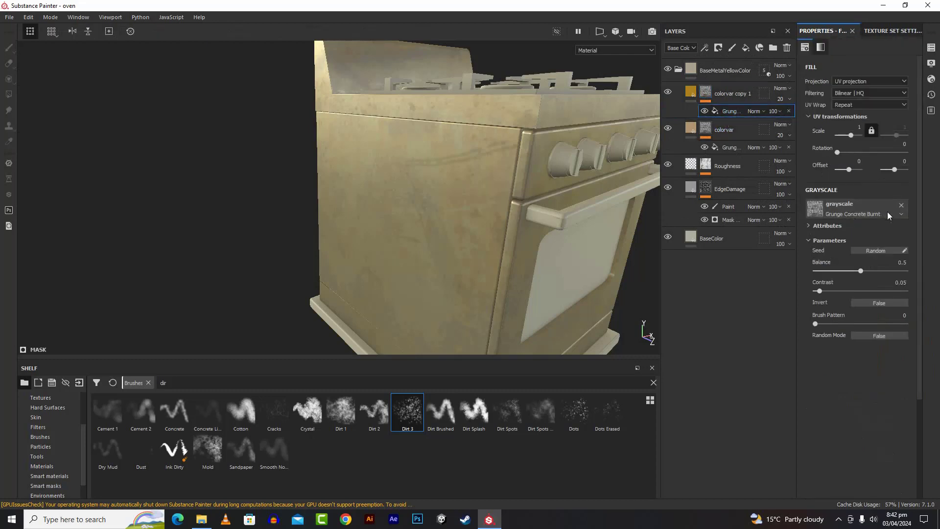
{"action": "left_click", "coordinate": [902, 205]}
{"action": "left_click", "coordinate": [864, 206]}
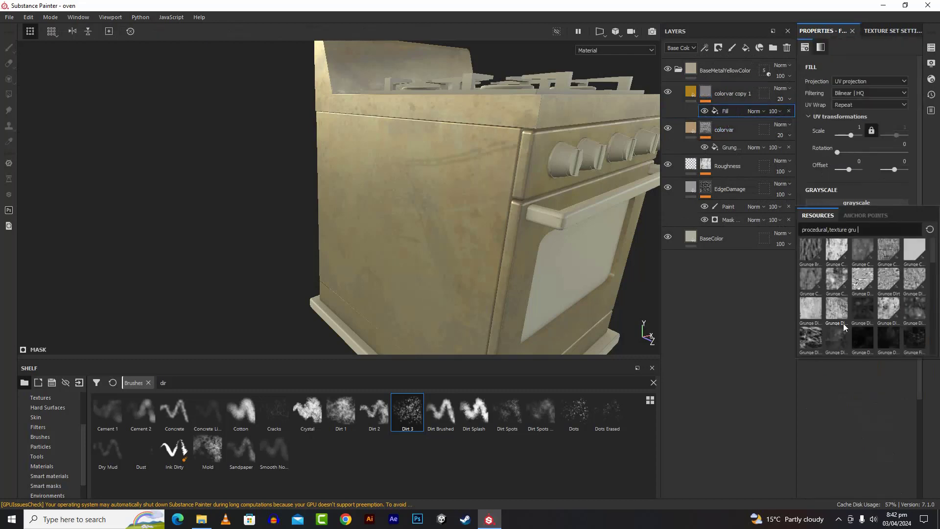
{"action": "left_click", "coordinate": [890, 309]}
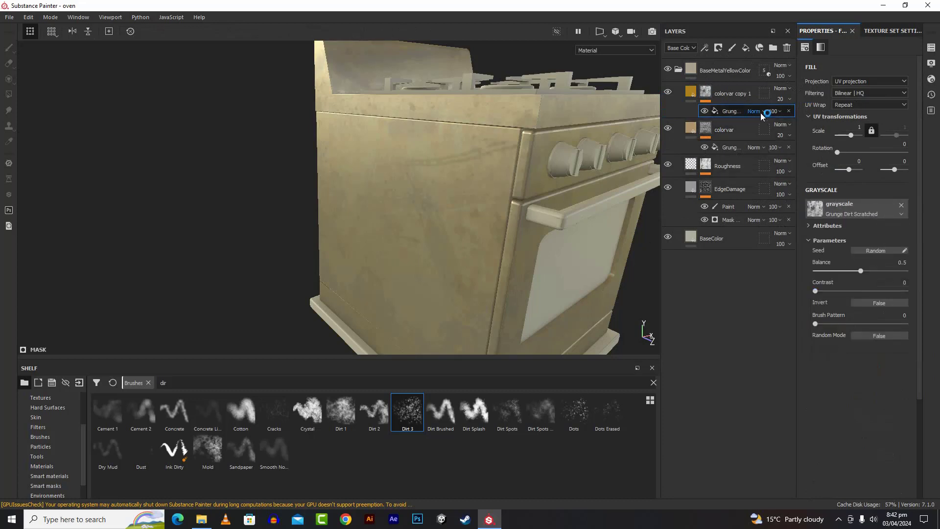
Toggle the visibility of both color variation layers and the Roughness layer to compare their effect on the oven.
{"action": "left_click_drag", "start_coordinate": [411, 235], "coordinate": [336, 246], "text": "alt"}
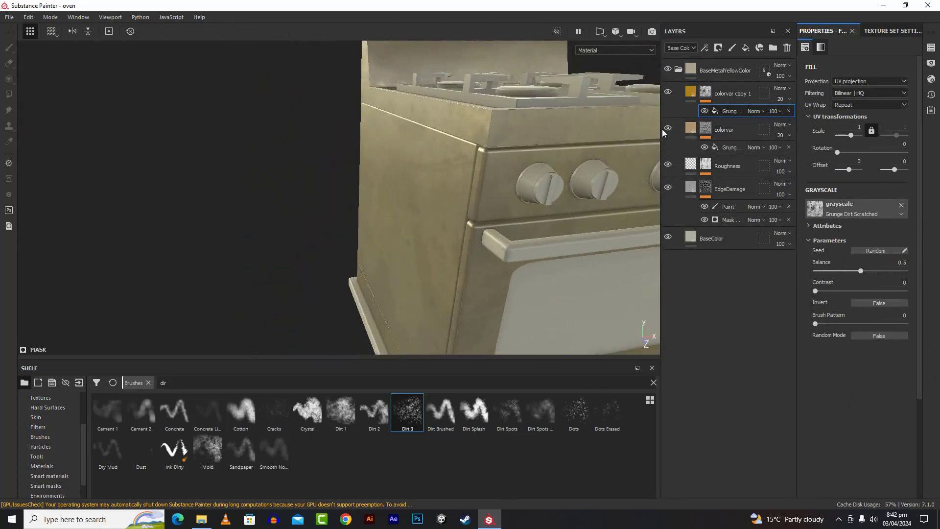
{"action": "left_click", "coordinate": [668, 92]}
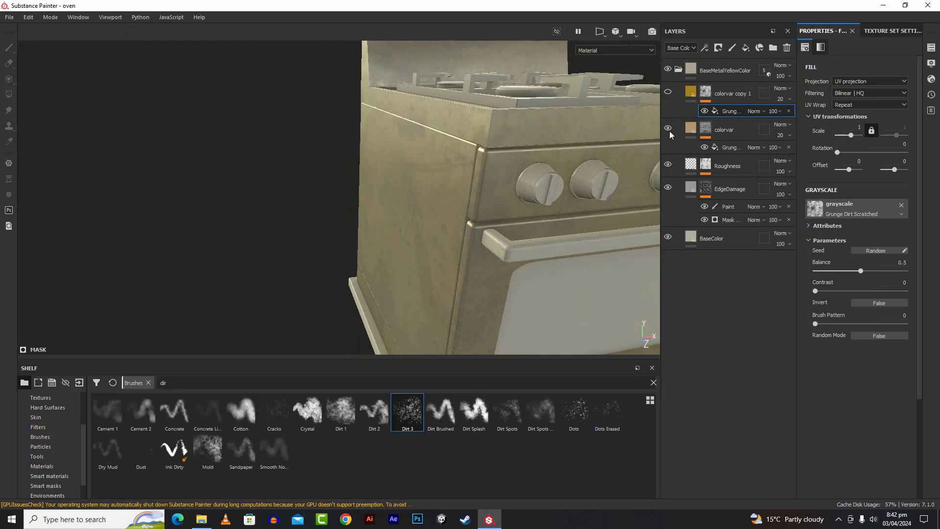
{"action": "left_click", "coordinate": [668, 164]}
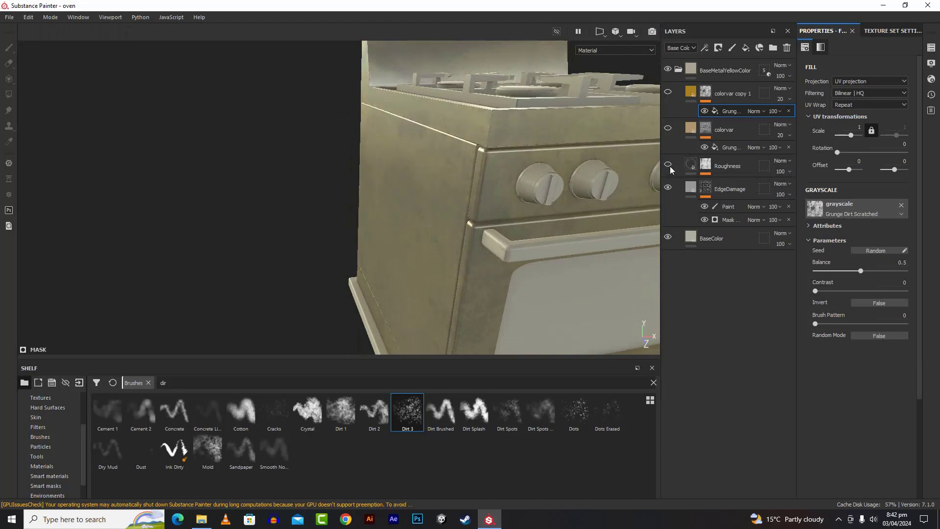
{"action": "left_click_drag", "start_coordinate": [509, 201], "coordinate": [556, 213], "text": "alt"}
{"action": "scroll", "coordinate": [546, 218], "scroll_direction": "down", "scroll_amount": 3}
{"action": "scroll", "coordinate": [547, 221], "scroll_direction": "up", "scroll_amount": 5}
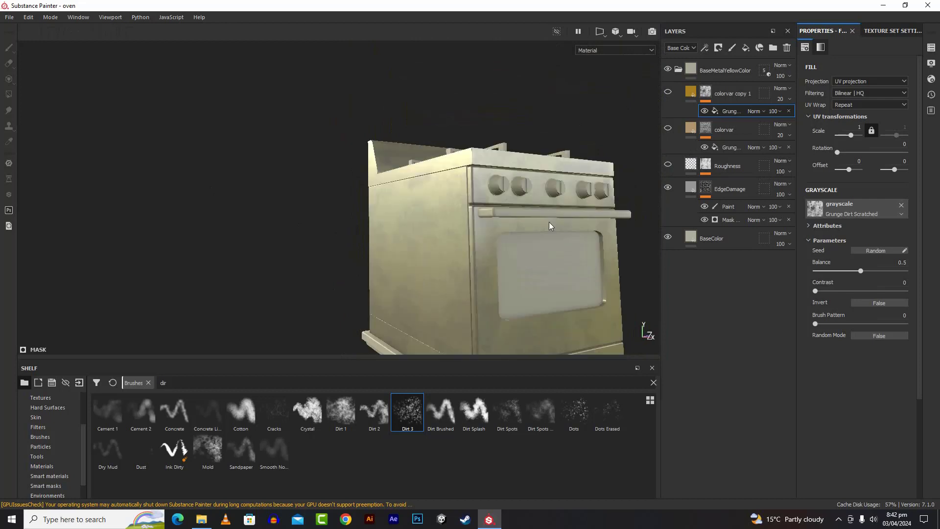
{"action": "left_click", "coordinate": [668, 166]}
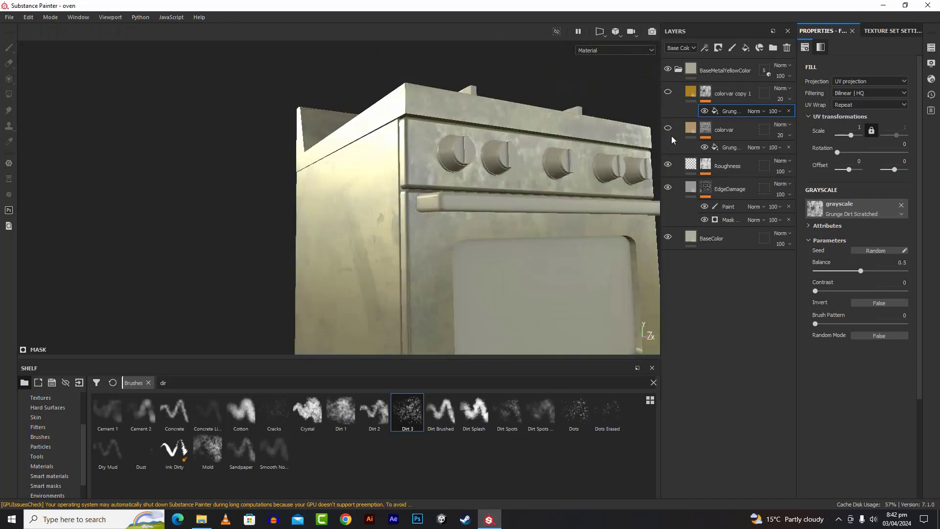
{"action": "left_click", "coordinate": [669, 94]}
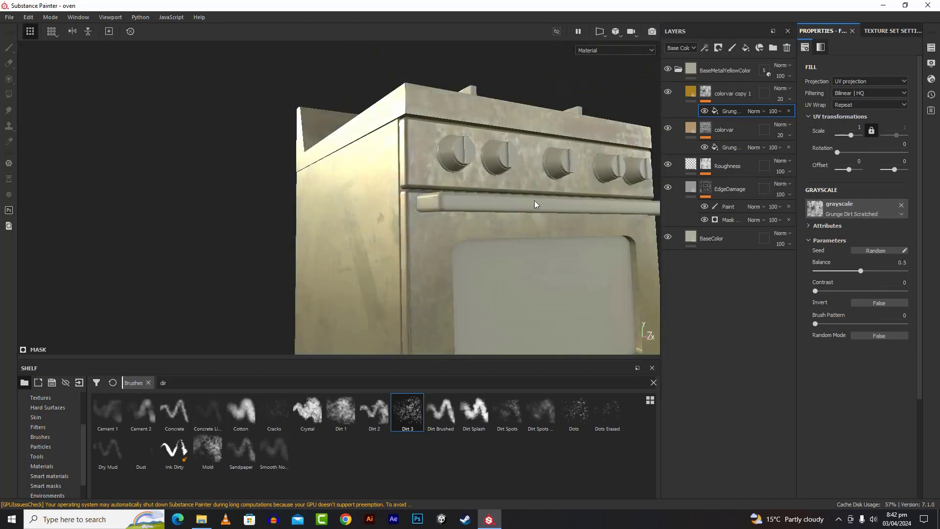
{"action": "scroll", "coordinate": [466, 238], "scroll_direction": "up", "scroll_amount": 3}
{"action": "scroll", "coordinate": [468, 237], "scroll_direction": "down", "scroll_amount": 4}
{"action": "mouse_move", "coordinate": [468, 237]}
{"action": "left_mouse_down", "text": "alt"}
{"action": "mouse_move", "coordinate": [453, 271]}
{"action": "mouse_move", "coordinate": [426, 281]}
{"action": "mouse_move", "coordinate": [556, 314]}
{"action": "mouse_move", "coordinate": [544, 367]}
{"action": "mouse_move", "coordinate": [409, 285]}
{"action": "mouse_move", "coordinate": [432, 251]}
{"action": "mouse_move", "coordinate": [466, 260]}
{"action": "mouse_move", "coordinate": [464, 243]}
{"action": "left_mouse_up", "text": "alt"}
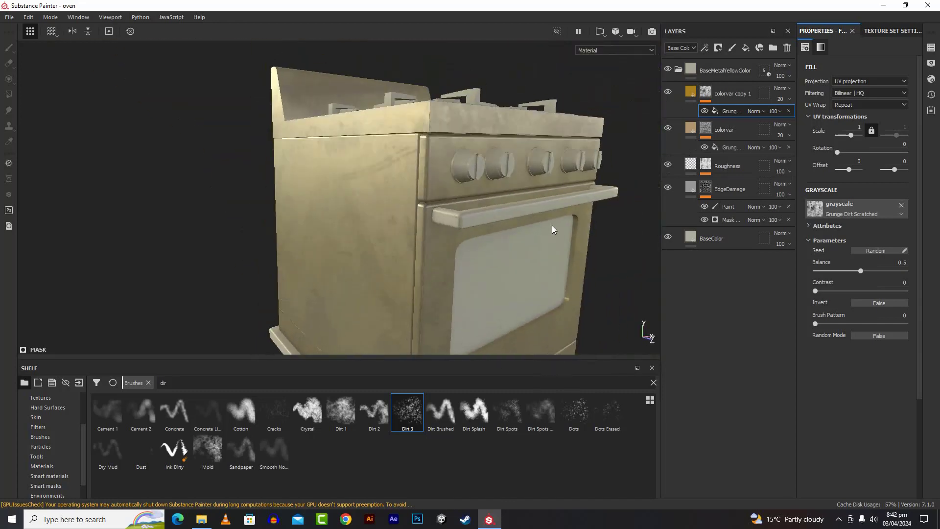
Check the oven's overall look and collapse the BaseMetalYellowColor folder.
{"action": "left_click", "coordinate": [679, 71]}
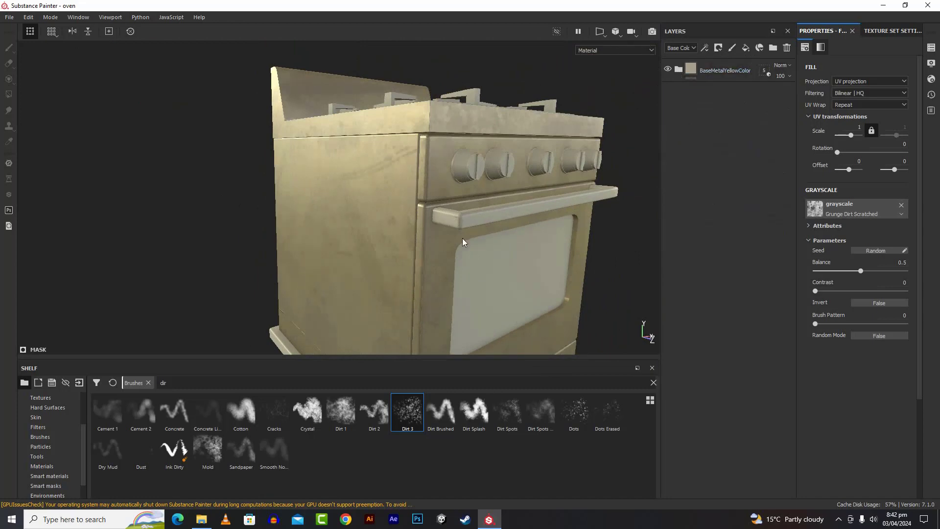
{"action": "scroll", "coordinate": [464, 242], "scroll_direction": "up", "scroll_amount": 3}
{"action": "scroll", "coordinate": [465, 242], "scroll_direction": "down", "scroll_amount": 6}
{"action": "left_click_drag", "start_coordinate": [464, 242], "coordinate": [560, 210], "text": "alt"}
{"action": "left_click", "coordinate": [679, 70]}
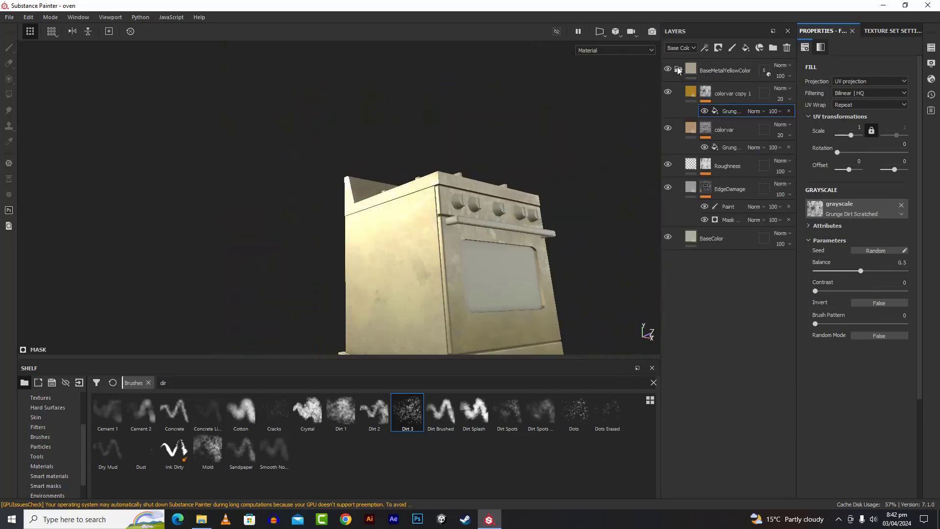
{"action": "left_click", "coordinate": [679, 71]}
Copy the BaseMetalYellowColor folder and paste it as a second folder in the layer stack.
{"action": "right_click", "coordinate": [679, 72]}
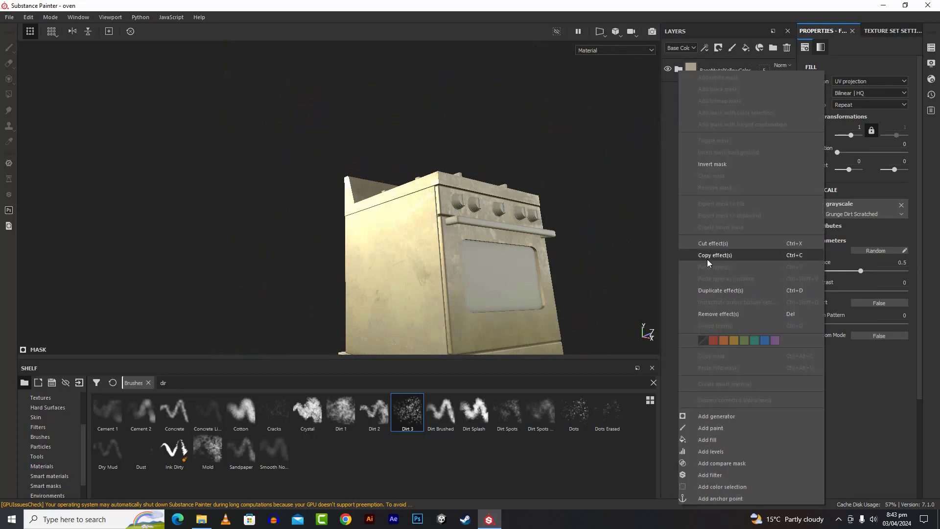
{"action": "left_click", "coordinate": [711, 5]}
{"action": "left_click", "coordinate": [721, 69]}
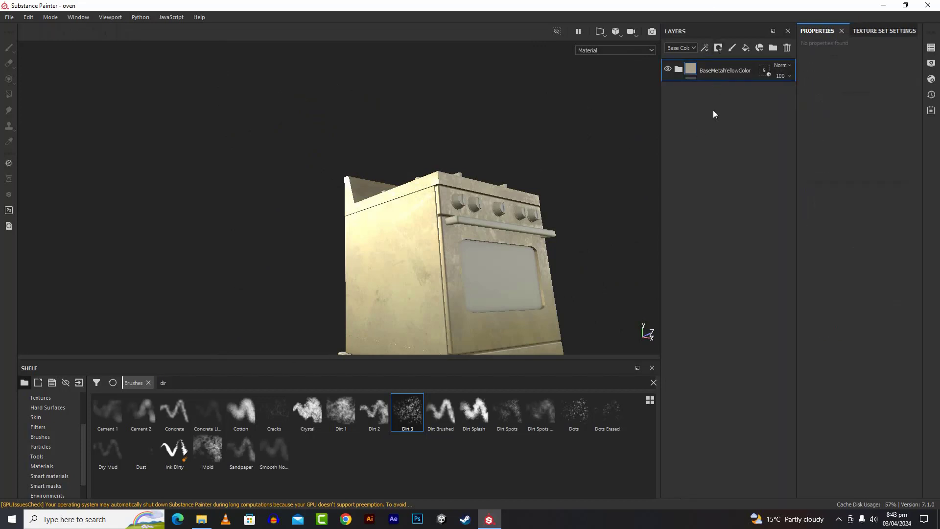
{"action": "right_click", "coordinate": [723, 73]}
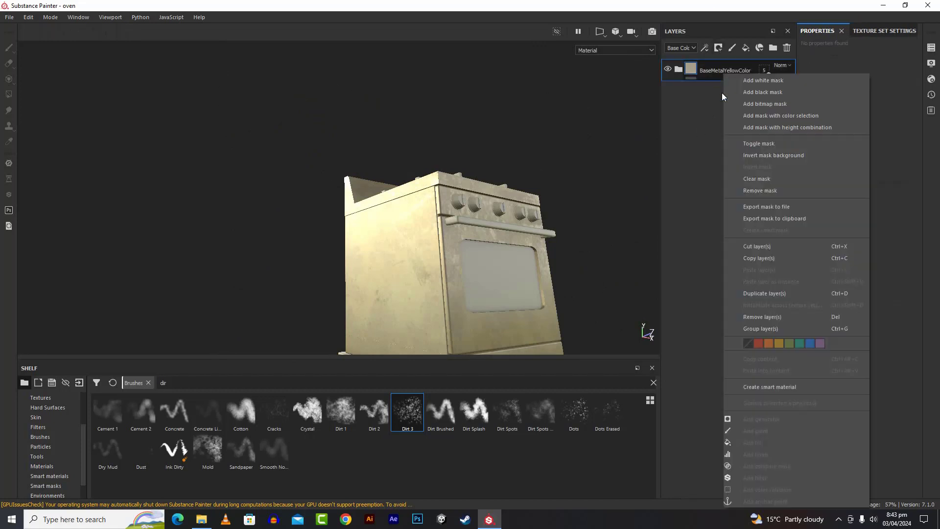
{"action": "left_click", "coordinate": [764, 261]}
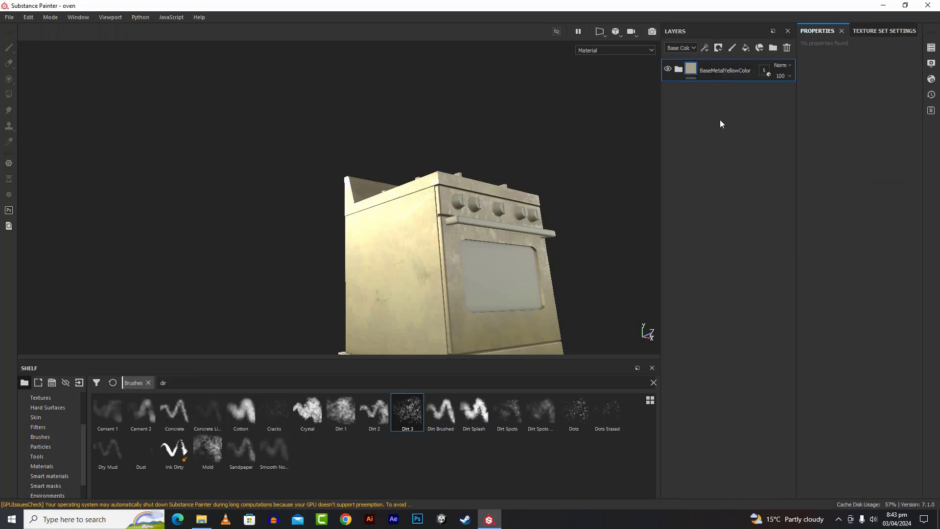
{"action": "key", "text": "ctrl+v"}
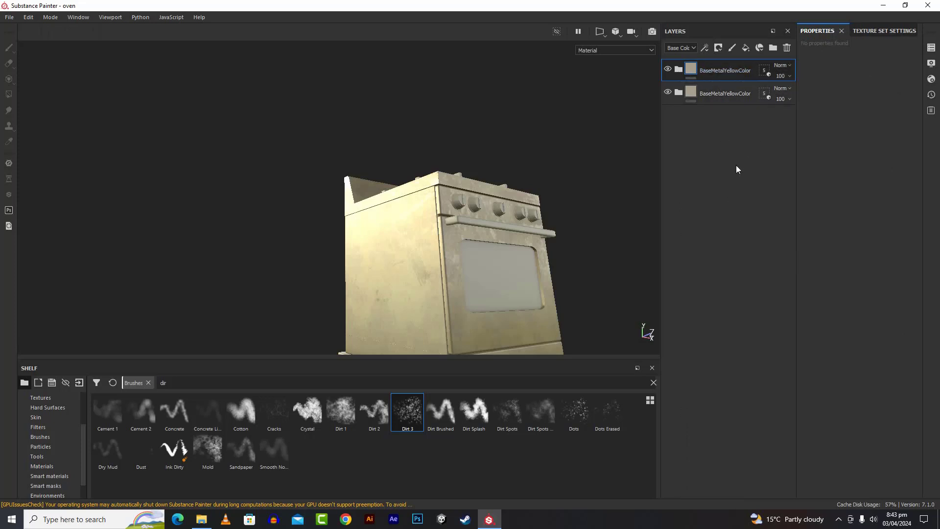
Exclude all meshes from the lower BaseMetalYellowColor folder's geometry mask and rename that folder to back.
{"action": "right_click", "coordinate": [765, 94]}
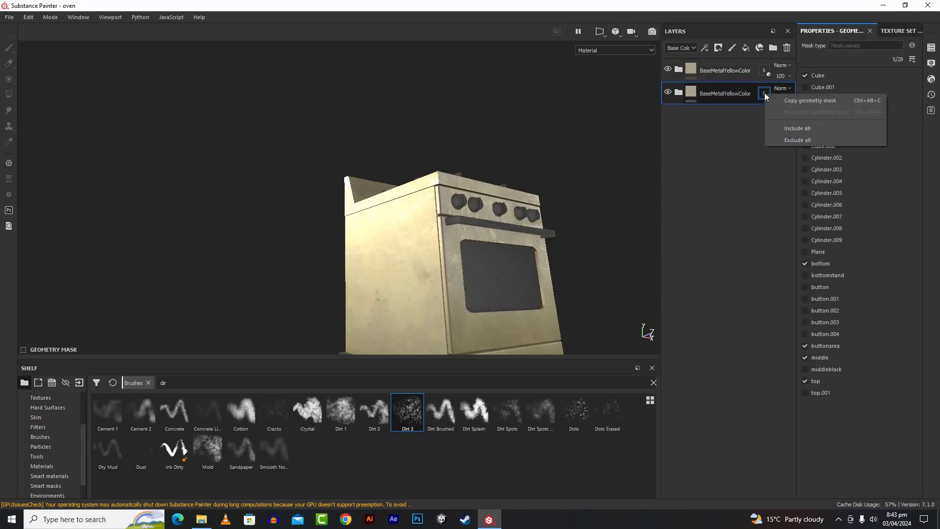
{"action": "left_click", "coordinate": [779, 140]}
{"action": "left_click", "coordinate": [695, 73]}
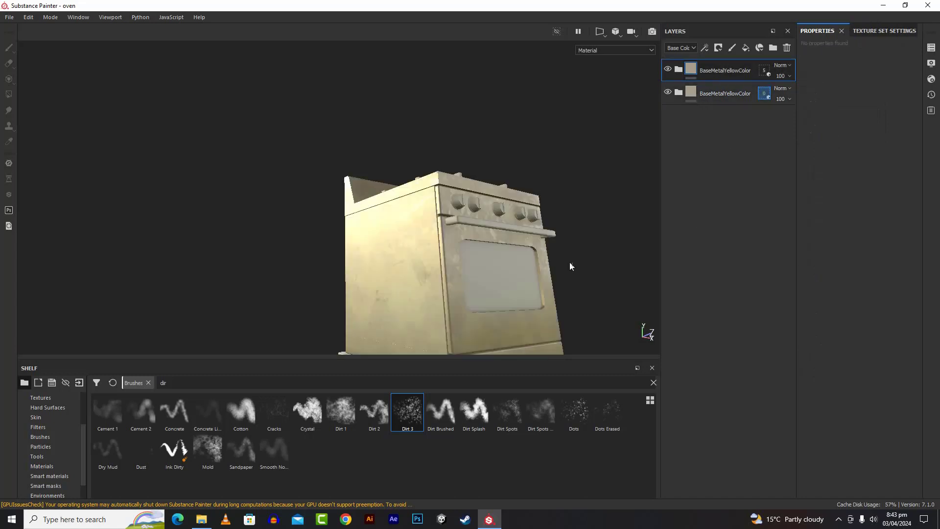
{"action": "left_click_drag", "start_coordinate": [606, 176], "coordinate": [510, 218], "text": "alt"}
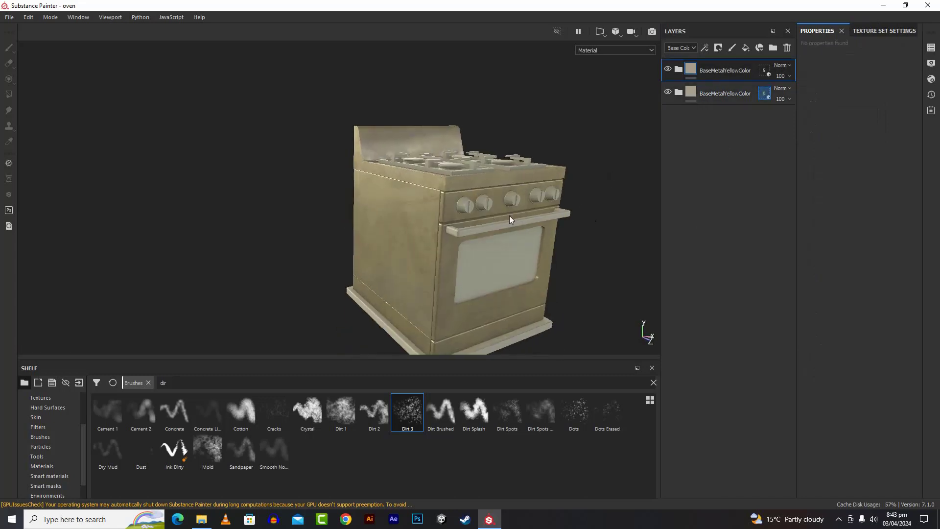
{"action": "double_click", "coordinate": [703, 93]}
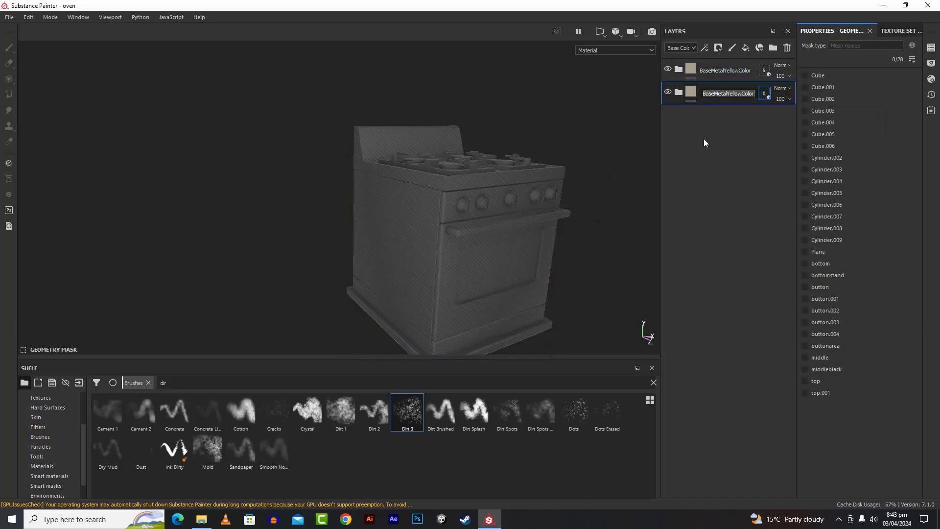
{"action": "type", "text": "back"}
{"action": "key", "text": "Return"}
Include the oven's upper rear panel, its vent slats and both round caps in the back folder's geometry mask.
{"action": "left_click_drag", "start_coordinate": [564, 228], "coordinate": [869, 225], "text": "alt"}
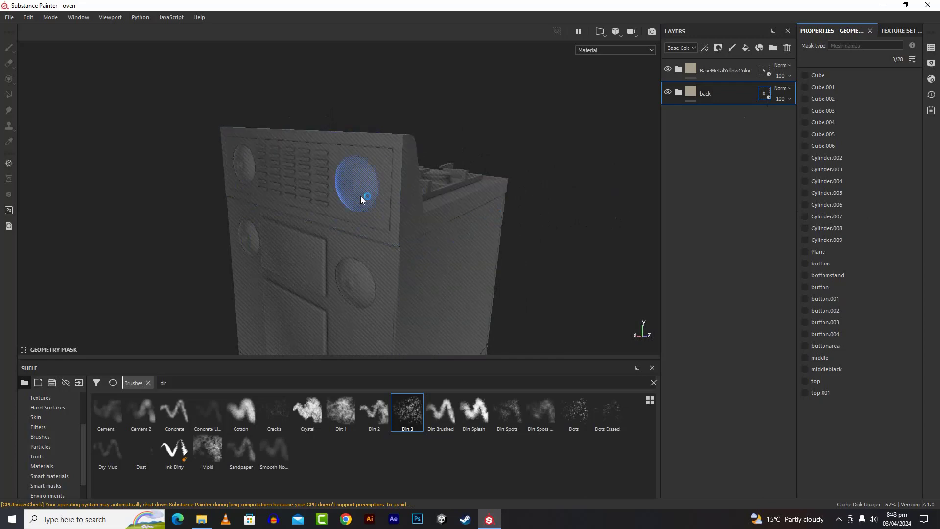
{"action": "left_click", "coordinate": [360, 196]}
{"action": "left_click", "coordinate": [379, 222]}
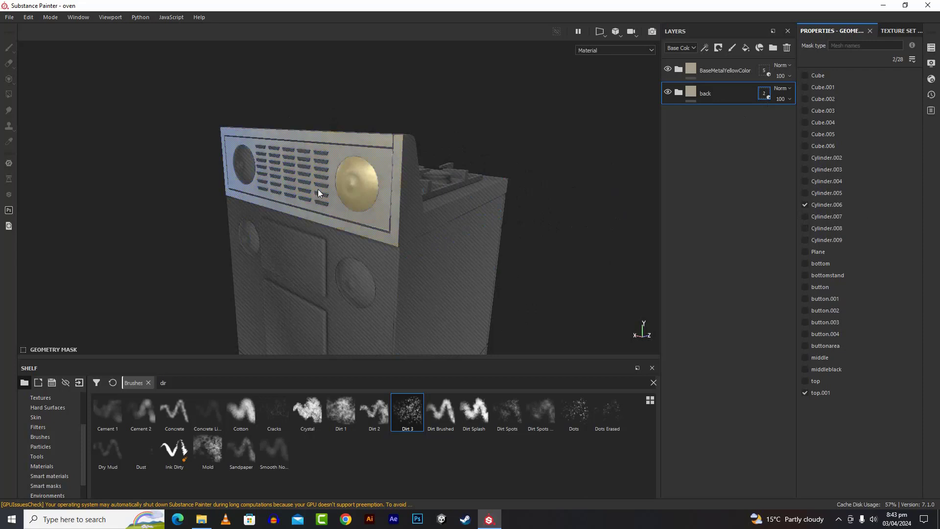
{"action": "left_click", "coordinate": [322, 185]}
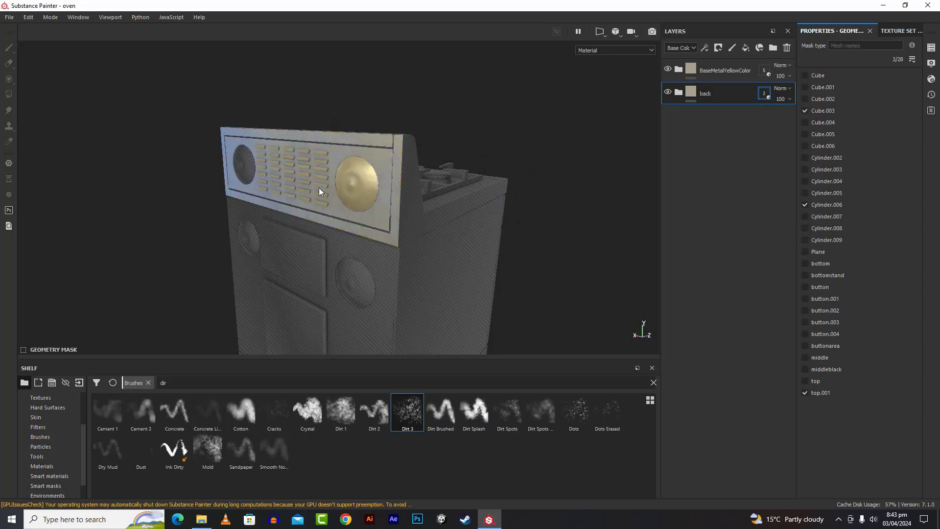
{"action": "left_click", "coordinate": [243, 163]}
Include the oven's lower rear panel, its two round caps and both rectangular plates in the back folder's geometry mask.
{"action": "left_click", "coordinate": [381, 267]}
{"action": "left_click", "coordinate": [356, 276]}
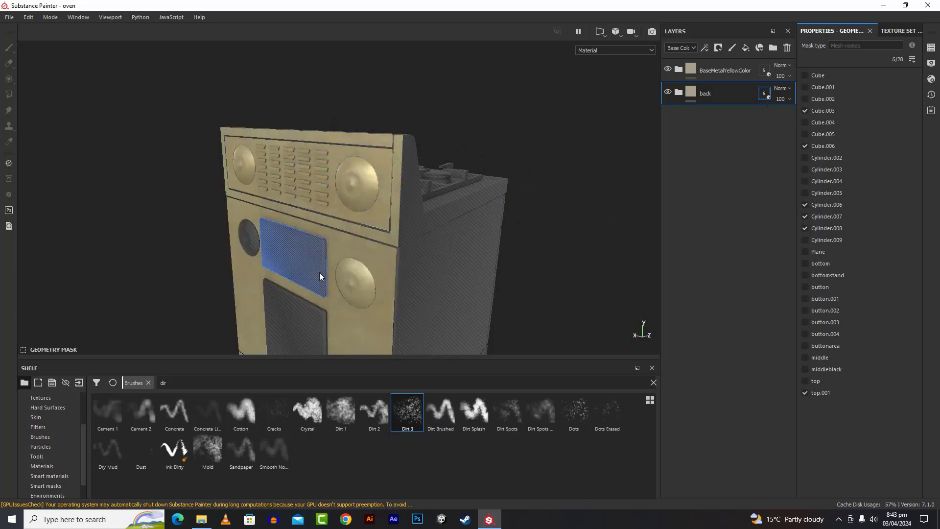
{"action": "left_click", "coordinate": [320, 273]}
{"action": "left_click", "coordinate": [258, 250]}
{"action": "left_click", "coordinate": [292, 307]}
{"action": "scroll", "coordinate": [332, 282], "scroll_direction": "up", "scroll_amount": 3}
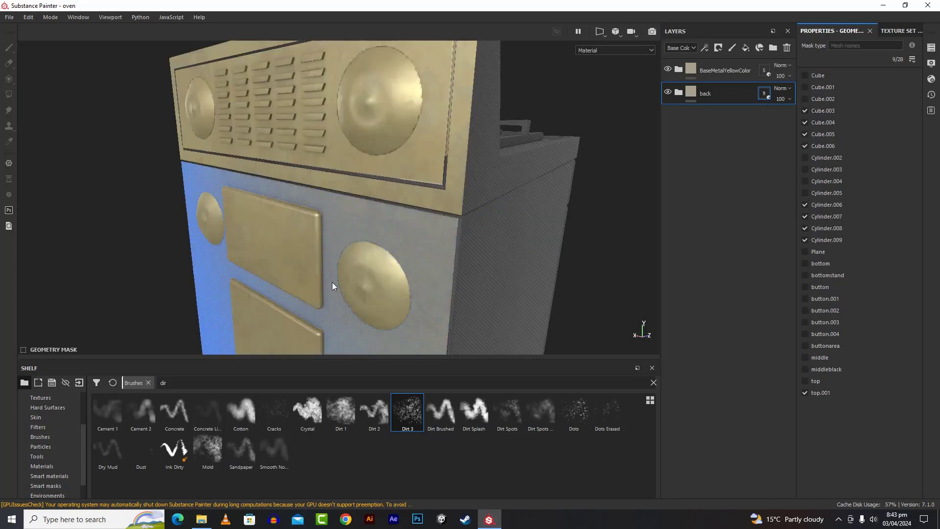
{"action": "scroll", "coordinate": [331, 285], "scroll_direction": "down", "scroll_amount": 6}
{"action": "left_click_drag", "start_coordinate": [342, 345], "coordinate": [420, 308], "text": "alt"}
{"action": "scroll", "coordinate": [357, 293], "scroll_direction": "down", "scroll_amount": 2}
{"action": "scroll", "coordinate": [357, 293], "scroll_direction": "up", "scroll_amount": 3}
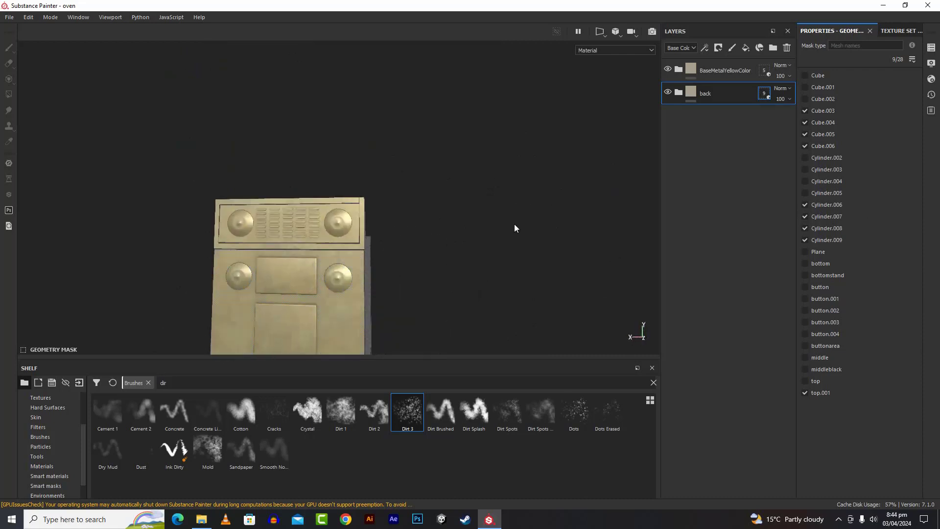
Change the base color of the back folder's BaseColor layer to a neutral light gray (RGB about 0.568).
{"action": "left_click", "coordinate": [679, 93]}
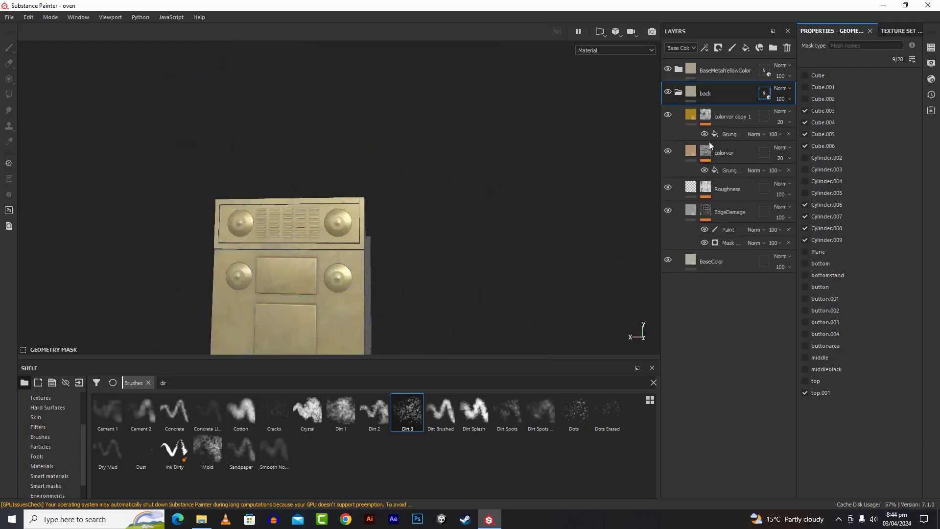
{"action": "left_click", "coordinate": [723, 267]}
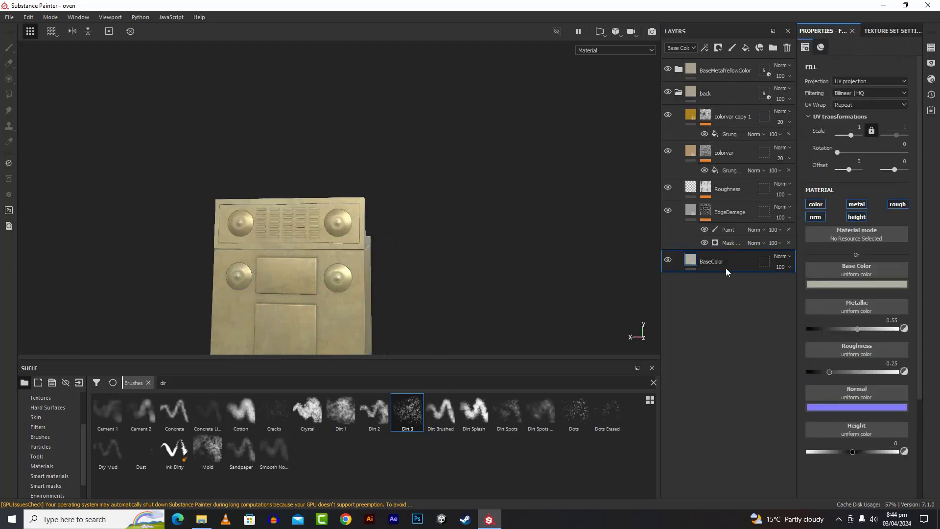
{"action": "left_click", "coordinate": [860, 284]}
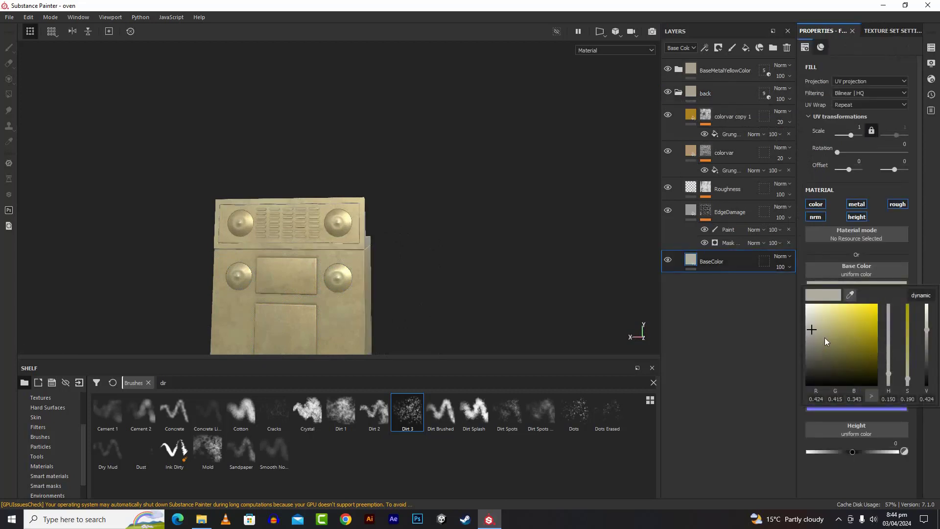
{"action": "left_click_drag", "start_coordinate": [824, 337], "coordinate": [796, 322]}
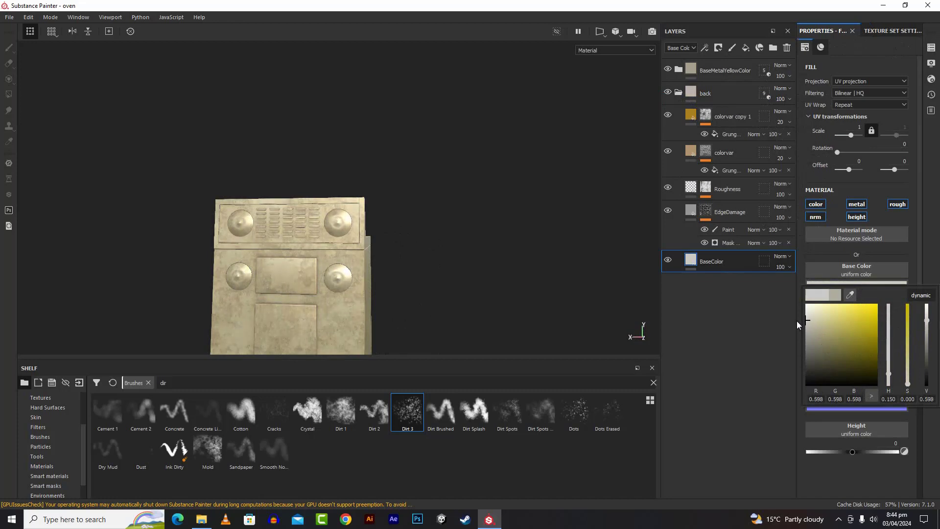
{"action": "left_click", "coordinate": [777, 342]}
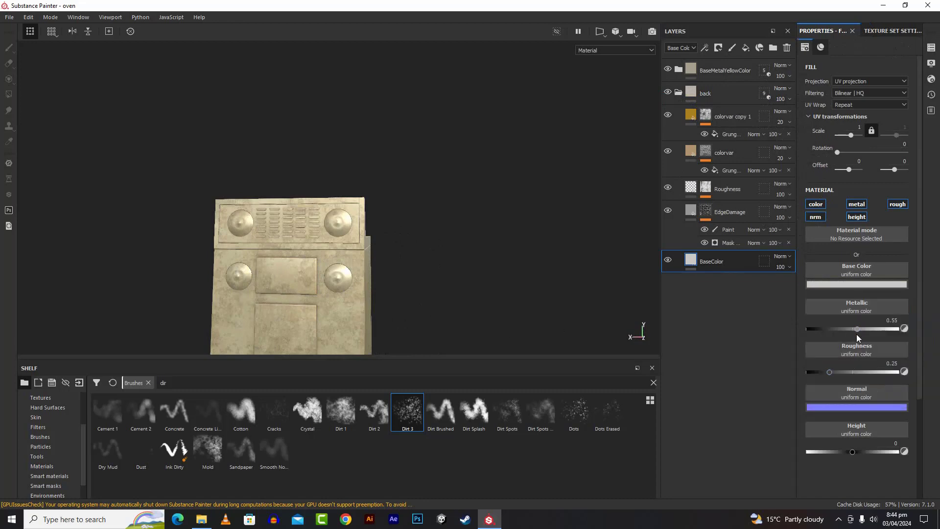
Set the metallic value of the back folder's BaseColor layer to 0.9 and its roughness to 0.1.
{"action": "left_click_drag", "start_coordinate": [858, 331], "coordinate": [873, 333]}
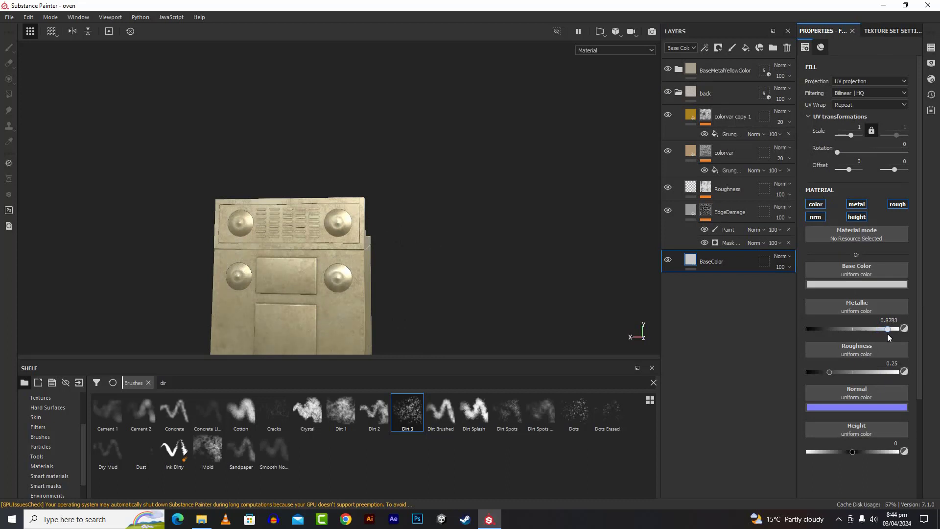
{"action": "left_click_drag", "start_coordinate": [887, 333], "coordinate": [890, 333]}
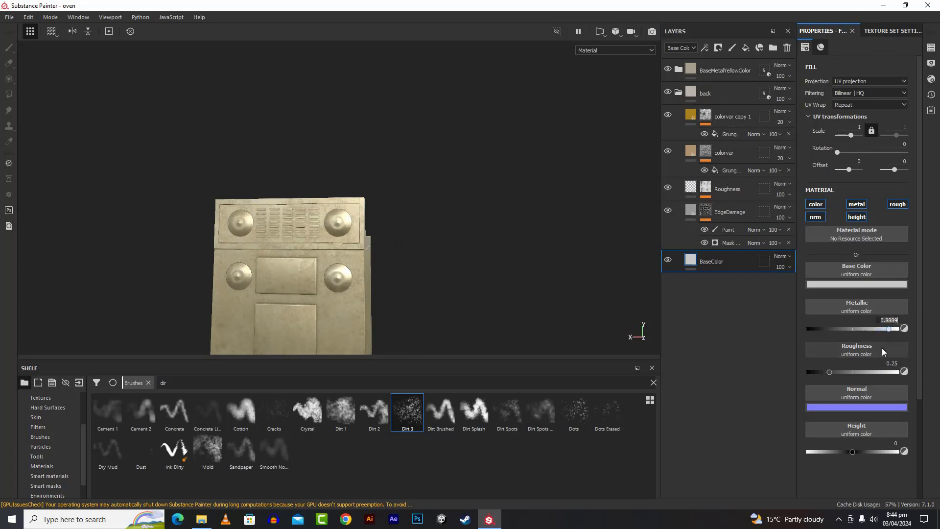
{"action": "type", "text": "0.9"}
{"action": "key", "text": "Return"}
{"action": "left_click_drag", "start_coordinate": [830, 371], "coordinate": [801, 376]}
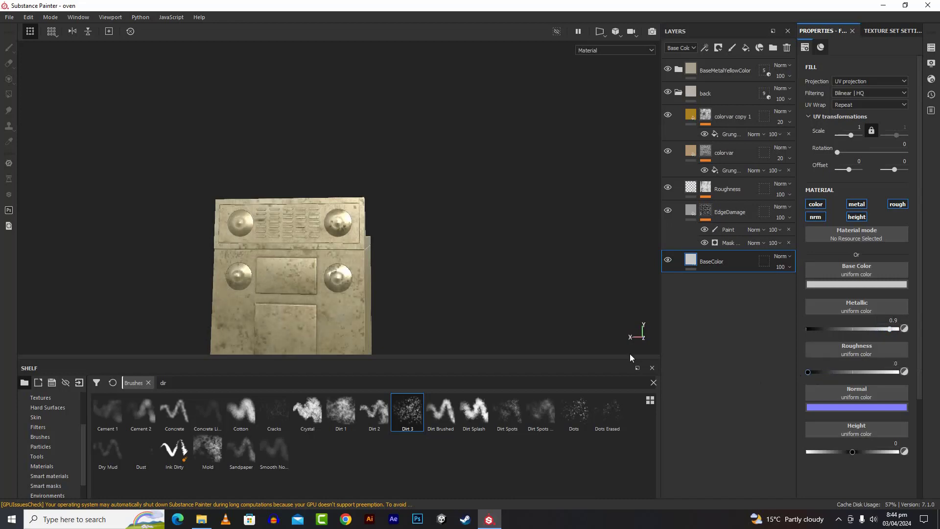
{"action": "left_click_drag", "start_coordinate": [447, 306], "coordinate": [534, 314], "text": "alt"}
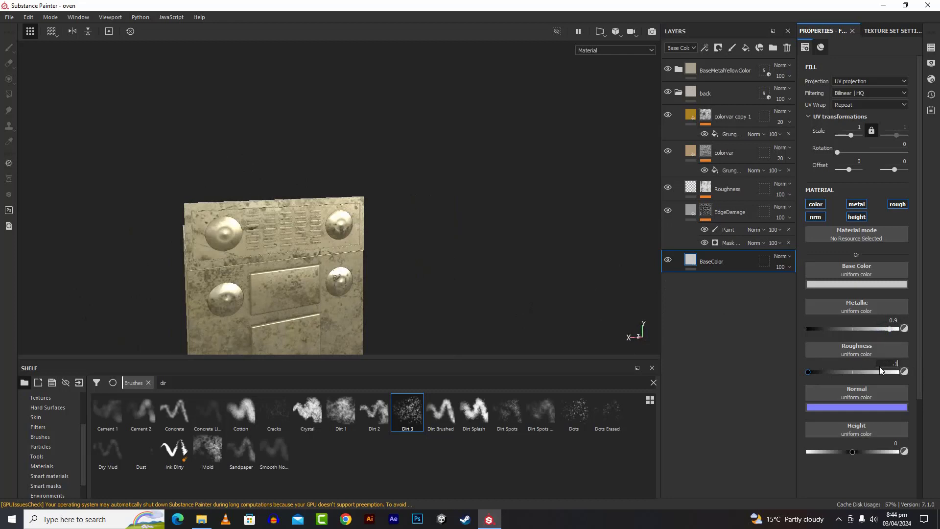
{"action": "key", "text": "Return"}
Brighten the base color of the back folder's BaseColor layer to near white (RGB about 0.894).
{"action": "left_click_drag", "start_coordinate": [445, 216], "coordinate": [531, 216], "text": "alt"}
{"action": "left_click_drag", "start_coordinate": [362, 271], "coordinate": [330, 280], "text": "alt"}
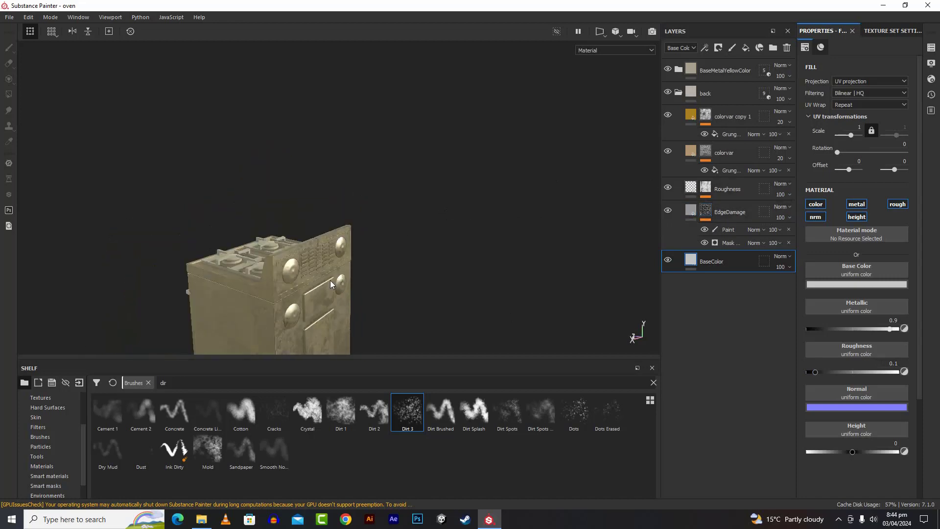
{"action": "scroll", "coordinate": [330, 280], "scroll_direction": "up", "scroll_amount": 2}
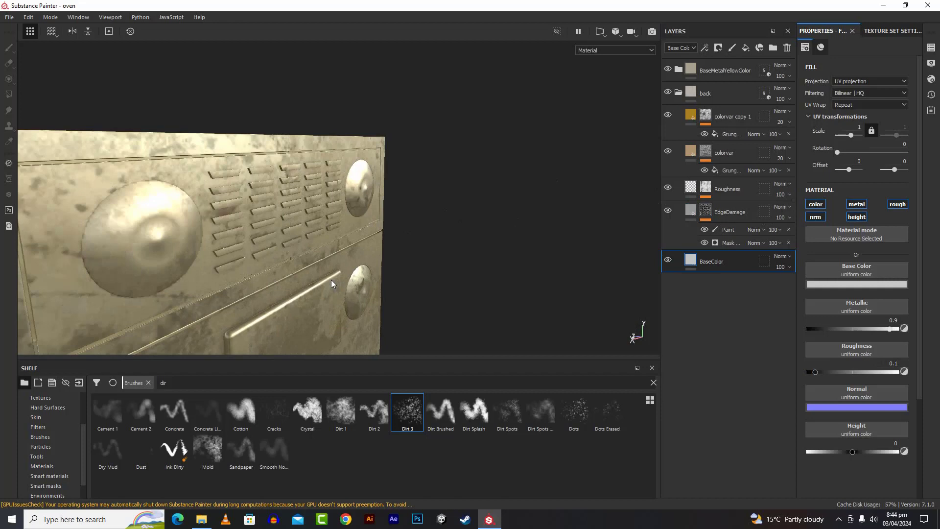
{"action": "left_click_drag", "start_coordinate": [331, 280], "coordinate": [272, 303], "text": "alt"}
{"action": "left_click", "coordinate": [888, 286]}
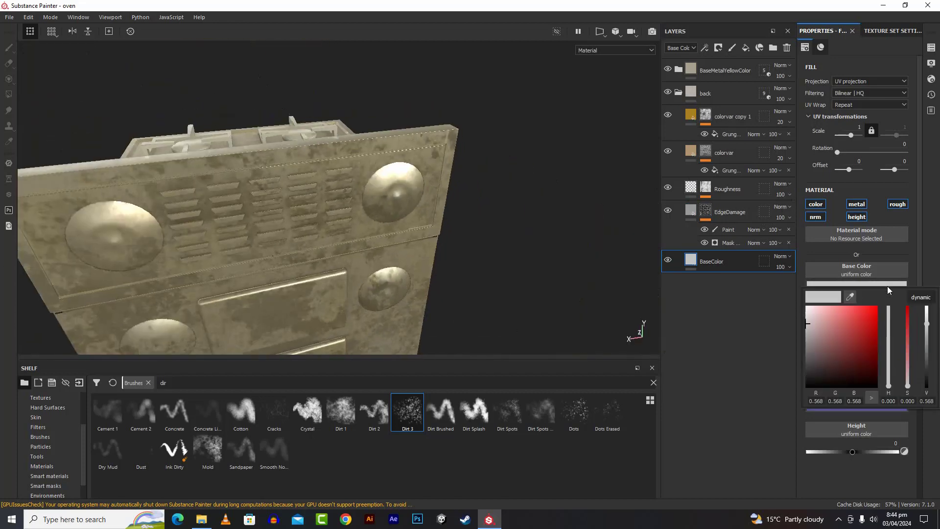
{"action": "left_click_drag", "start_coordinate": [819, 333], "coordinate": [793, 310]}
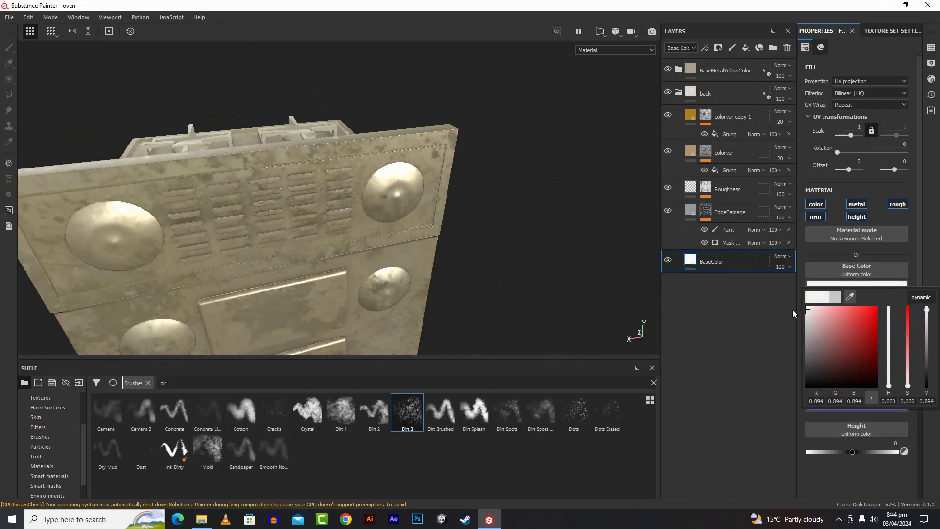
{"action": "left_click_drag", "start_coordinate": [406, 257], "coordinate": [481, 234], "text": "alt"}
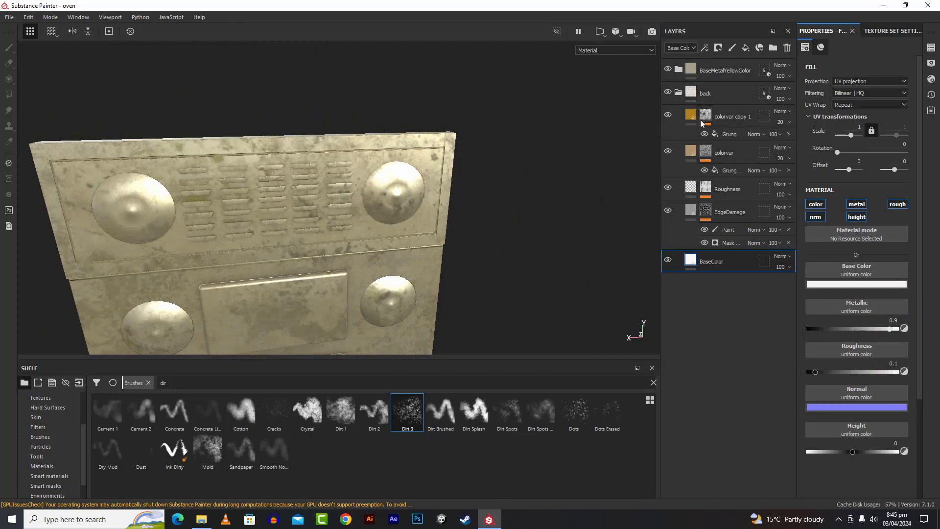
Remove the mask from the colorvar copy 1 layer in the back folder.
{"action": "right_click", "coordinate": [736, 119]}
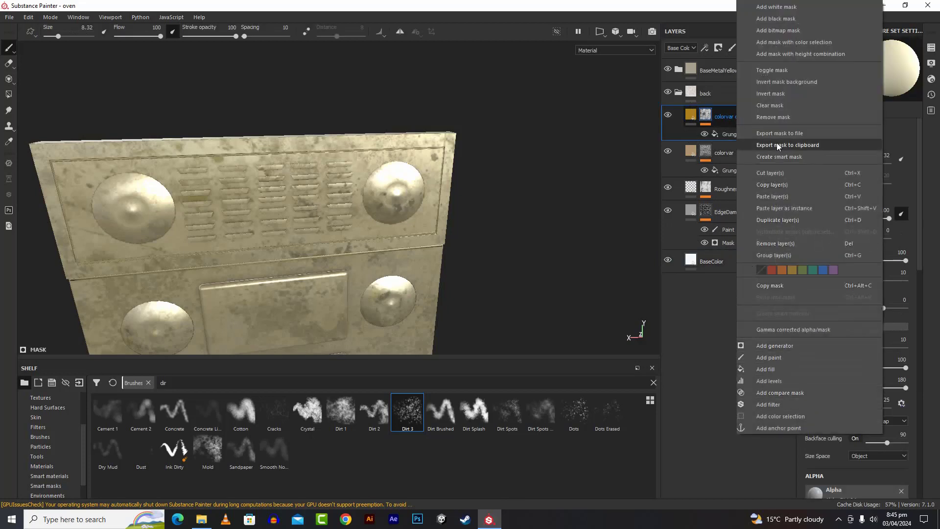
{"action": "left_click", "coordinate": [780, 118]}
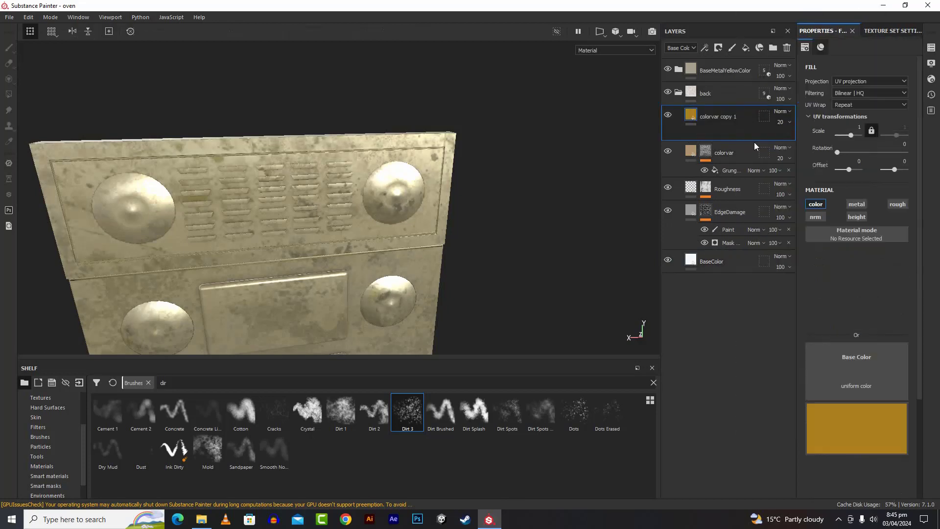
{"action": "right_click", "coordinate": [730, 117]}
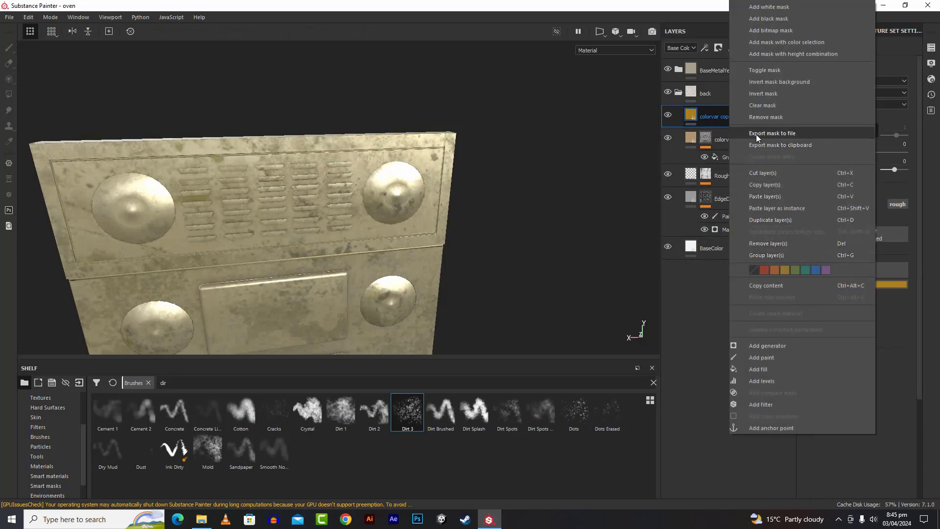
{"action": "left_click", "coordinate": [767, 119]}
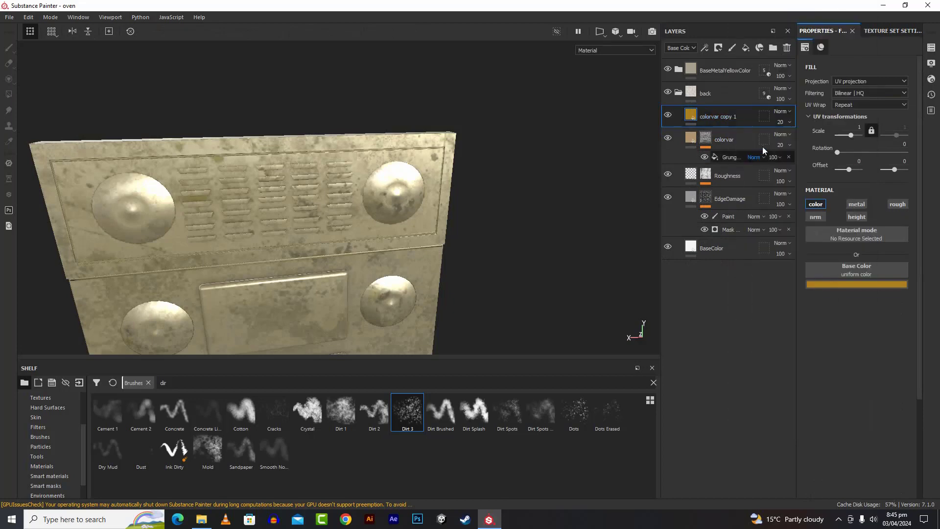
{"action": "right_click", "coordinate": [722, 143]}
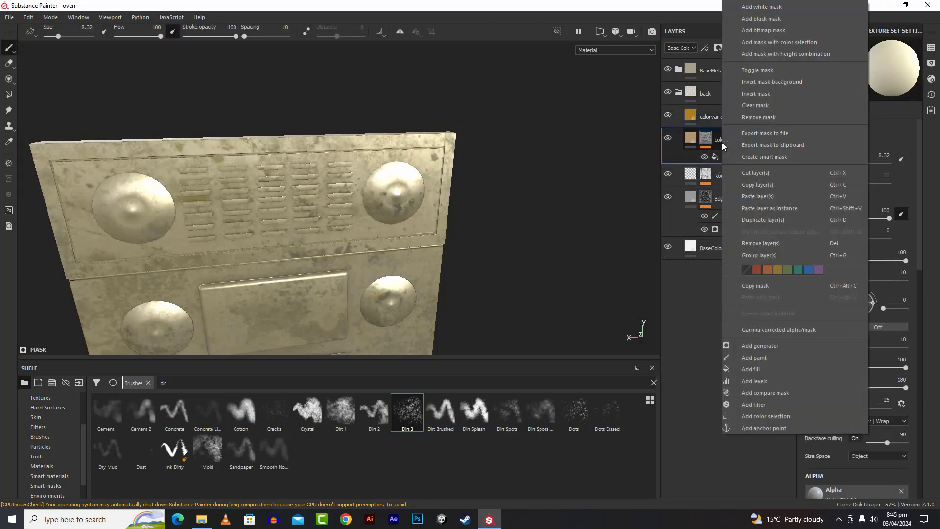
{"action": "left_click", "coordinate": [706, 122]}
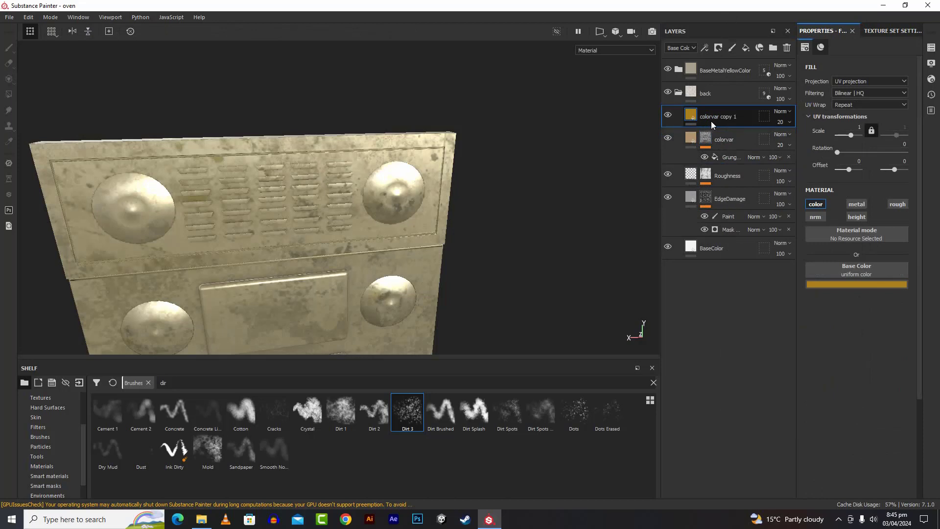
Delete the colorvar copy 1, colorvar and Roughness layers from the back folder.
{"action": "key", "text": "Delete"}
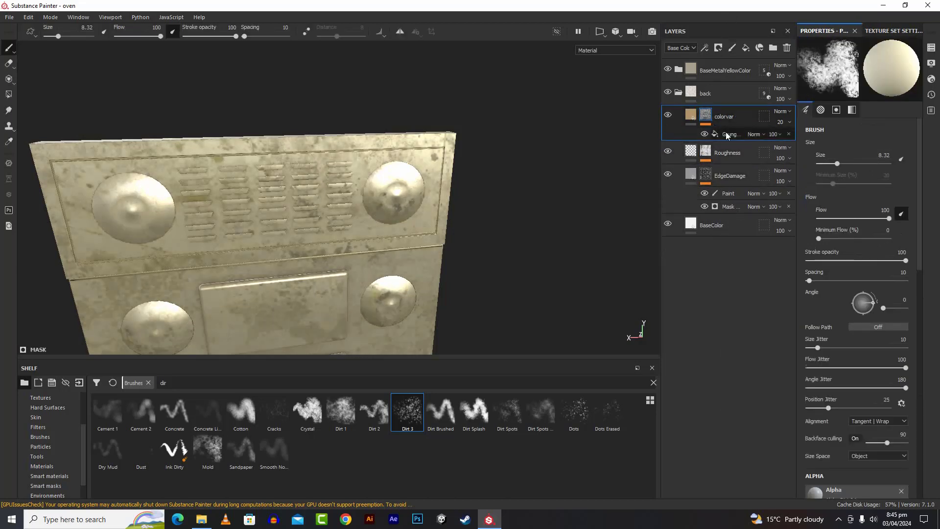
{"action": "left_click", "coordinate": [717, 135]}
{"action": "key", "text": "Delete"}
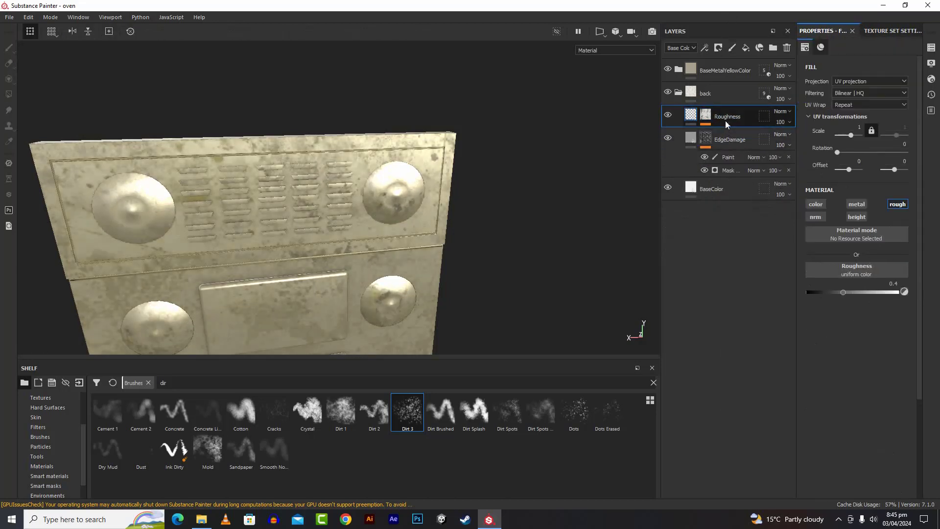
{"action": "key", "text": "Delete"}
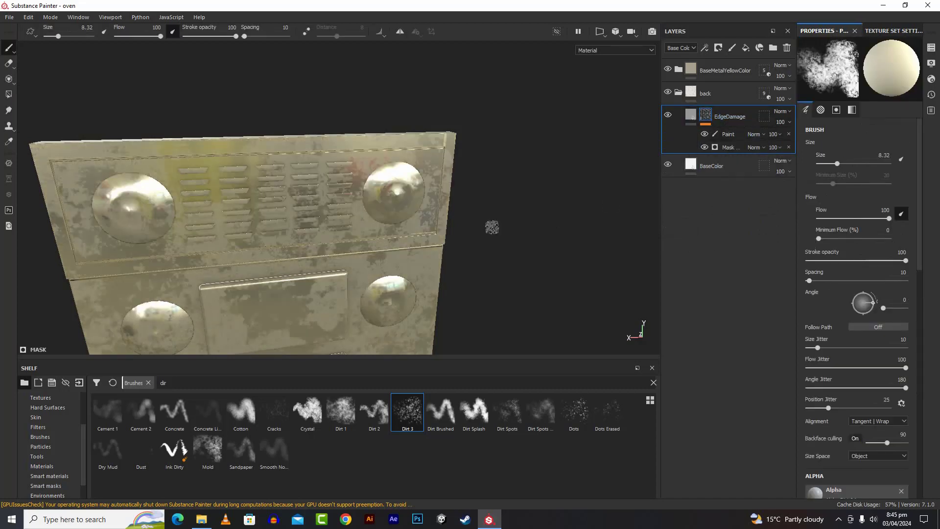
Examine the oven's metal surfaces on the back panel, cooktop, sides and front door, both close up and from a distance.
{"action": "left_click_drag", "start_coordinate": [495, 225], "coordinate": [498, 217], "text": "alt"}
{"action": "scroll", "coordinate": [496, 212], "scroll_direction": "down", "scroll_amount": 5}
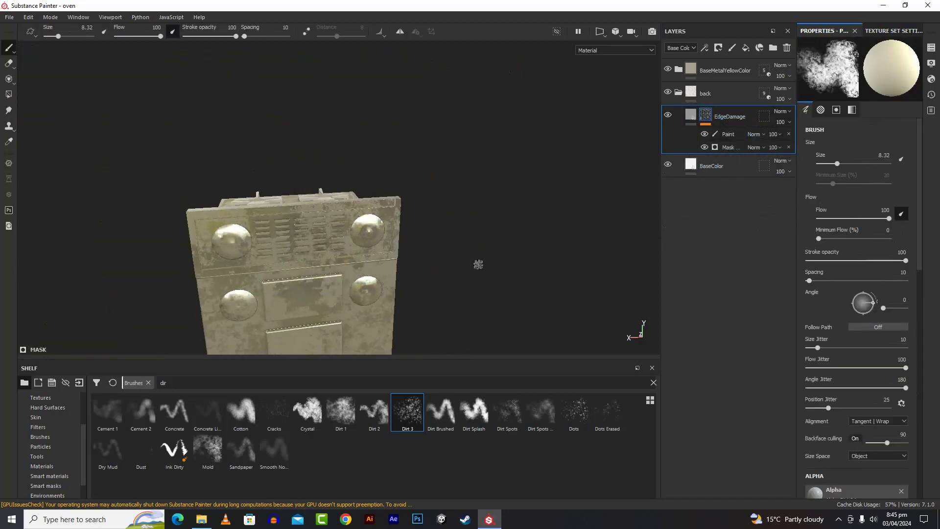
{"action": "left_click_drag", "start_coordinate": [483, 250], "coordinate": [563, 238], "text": "alt"}
{"action": "scroll", "coordinate": [316, 274], "scroll_direction": "up", "scroll_amount": 6}
{"action": "scroll", "coordinate": [316, 270], "scroll_direction": "down", "scroll_amount": 5}
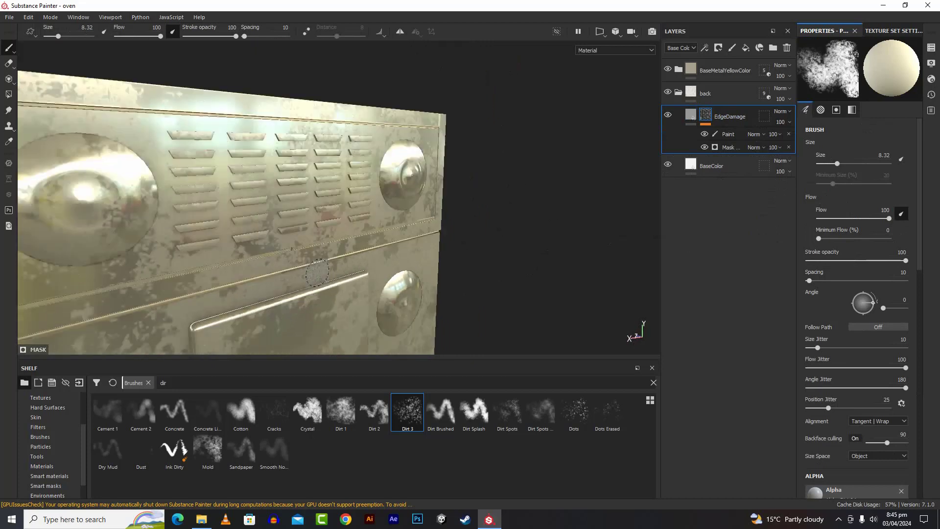
{"action": "scroll", "coordinate": [316, 270], "scroll_direction": "down", "scroll_amount": 4}
{"action": "mouse_move", "coordinate": [290, 294]}
{"action": "left_mouse_down", "text": "alt"}
{"action": "mouse_move", "coordinate": [334, 310]}
{"action": "mouse_move", "coordinate": [2, 299]}
{"action": "mouse_move", "coordinate": [219, 303]}
{"action": "mouse_move", "coordinate": [275, 362]}
{"action": "mouse_move", "coordinate": [78, 347]}
{"action": "mouse_move", "coordinate": [103, 299]}
{"action": "mouse_move", "coordinate": [225, 310]}
{"action": "mouse_move", "coordinate": [434, 306]}
{"action": "mouse_move", "coordinate": [491, 263]}
{"action": "left_mouse_up", "text": "alt"}
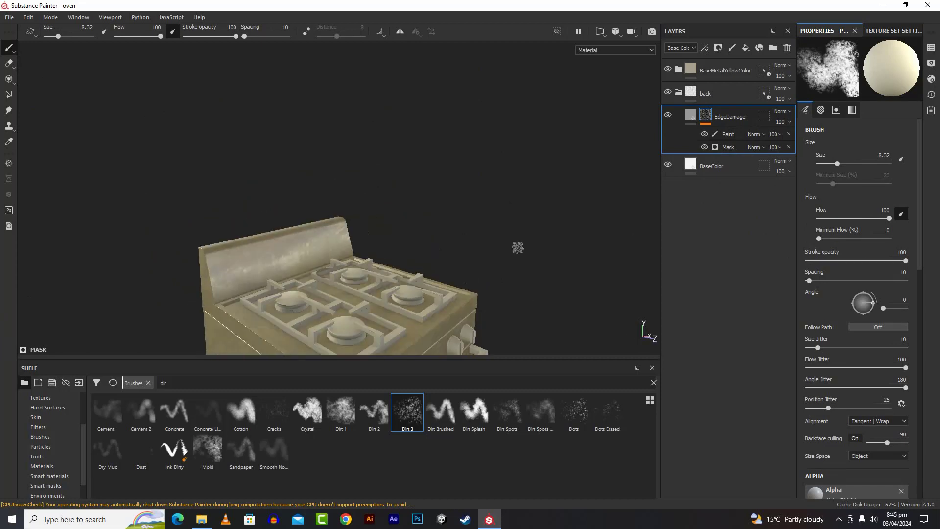
{"action": "scroll", "coordinate": [517, 247], "scroll_direction": "up", "scroll_amount": 5}
{"action": "scroll", "coordinate": [544, 311], "scroll_direction": "down", "scroll_amount": 5}
{"action": "left_click_drag", "start_coordinate": [546, 312], "coordinate": [543, 291], "text": "alt"}
{"action": "scroll", "coordinate": [544, 291], "scroll_direction": "up", "scroll_amount": 3}
{"action": "scroll", "coordinate": [544, 291], "scroll_direction": "down", "scroll_amount": 6}
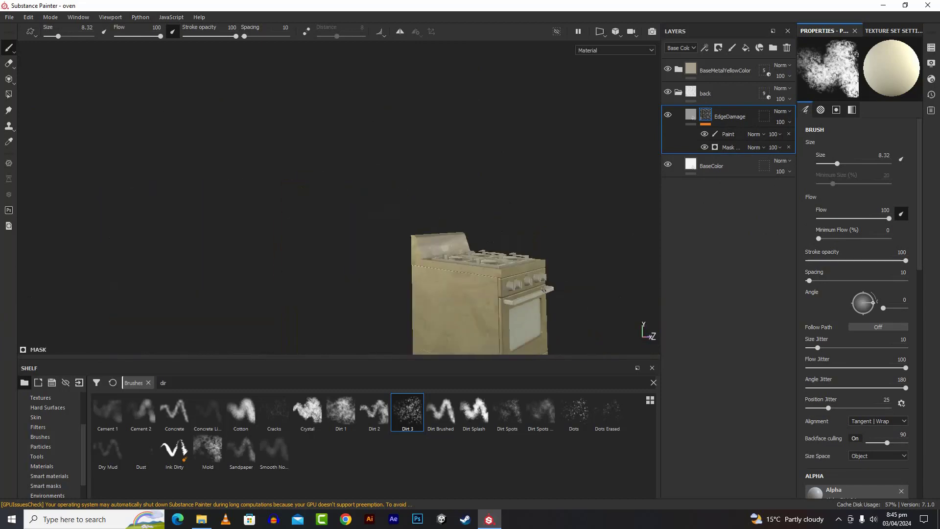
{"action": "scroll", "coordinate": [544, 291], "scroll_direction": "down", "scroll_amount": 4}
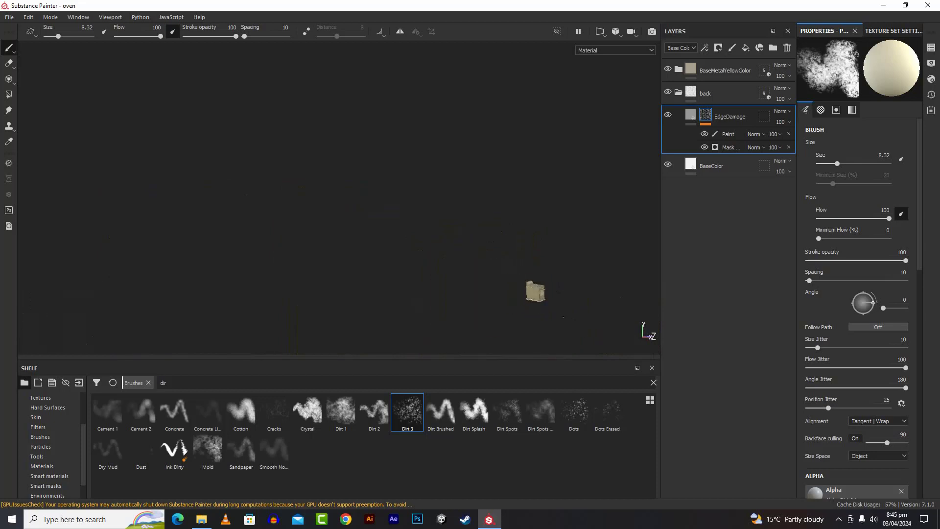
{"action": "scroll", "coordinate": [564, 317], "scroll_direction": "down", "scroll_amount": 2}
{"action": "scroll", "coordinate": [571, 327], "scroll_direction": "up", "scroll_amount": 3}
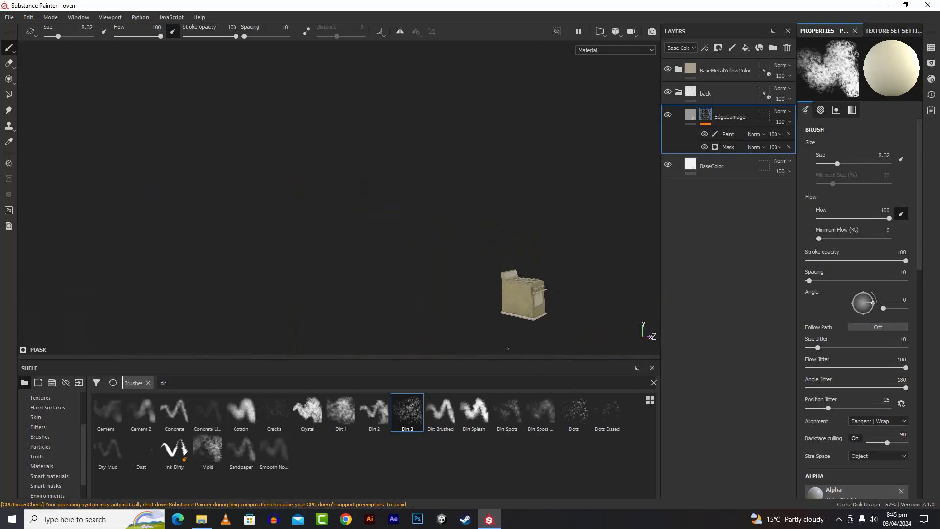
{"action": "scroll", "coordinate": [508, 347], "scroll_direction": "up", "scroll_amount": 2}
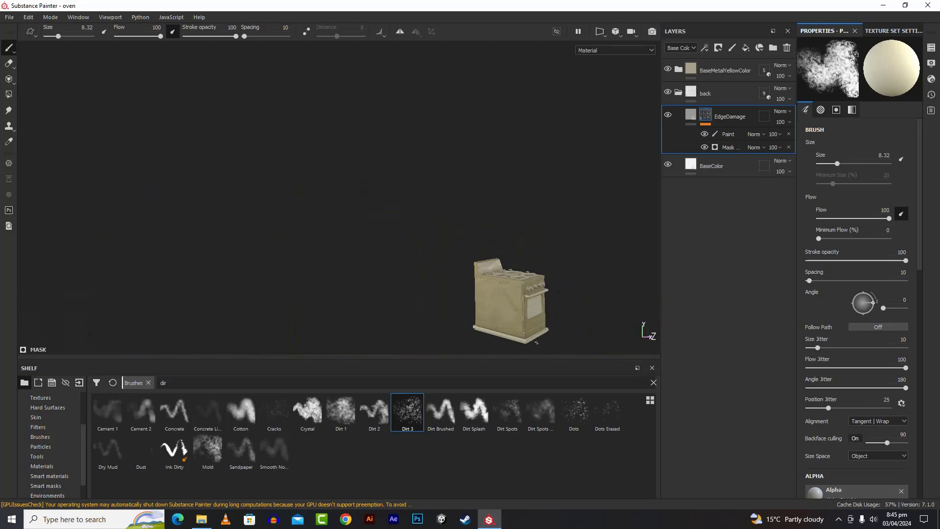
{"action": "scroll", "coordinate": [536, 342], "scroll_direction": "up", "scroll_amount": 10}
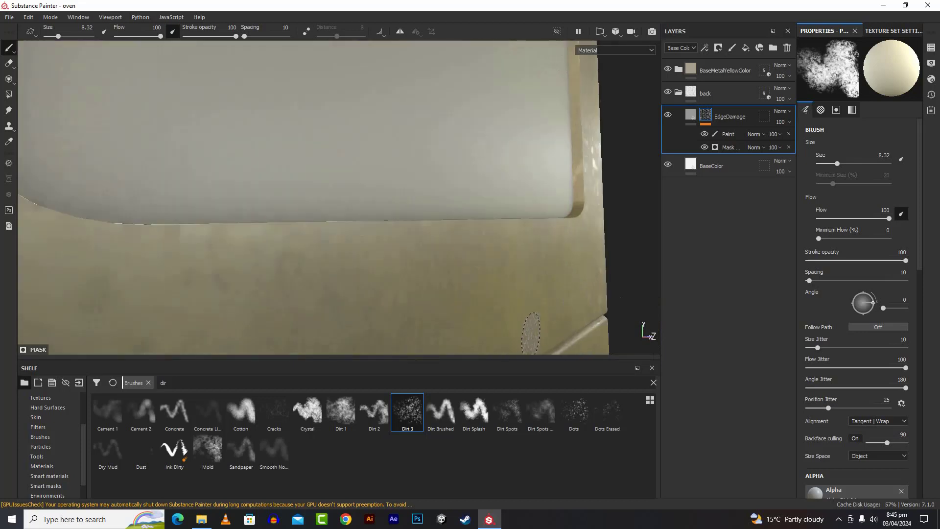
{"action": "scroll", "coordinate": [532, 334], "scroll_direction": "up", "scroll_amount": 3}
{"action": "mouse_move", "coordinate": [539, 220]}
{"action": "left_mouse_down", "text": "alt"}
{"action": "mouse_move", "coordinate": [533, 277]}
{"action": "mouse_move", "coordinate": [522, 288]}
{"action": "left_mouse_up", "text": "alt"}
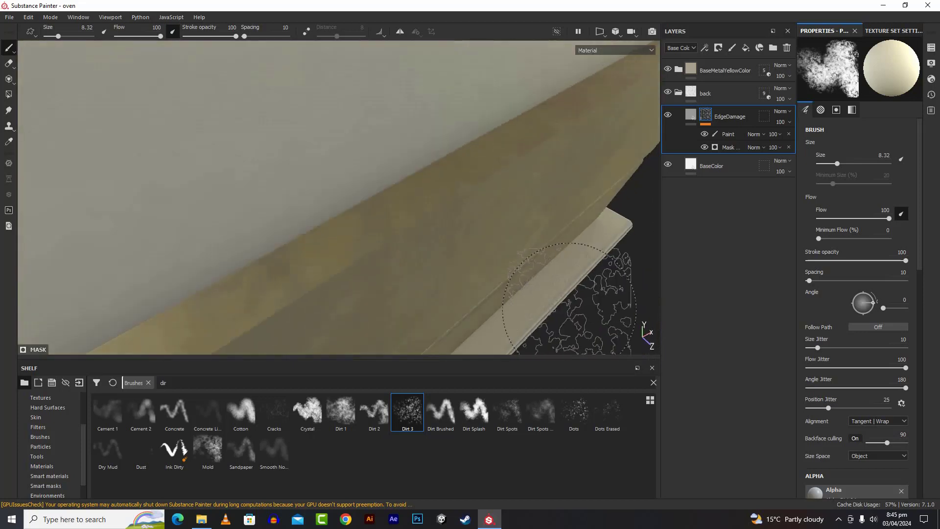
{"action": "scroll", "coordinate": [570, 310], "scroll_direction": "down", "scroll_amount": 10}
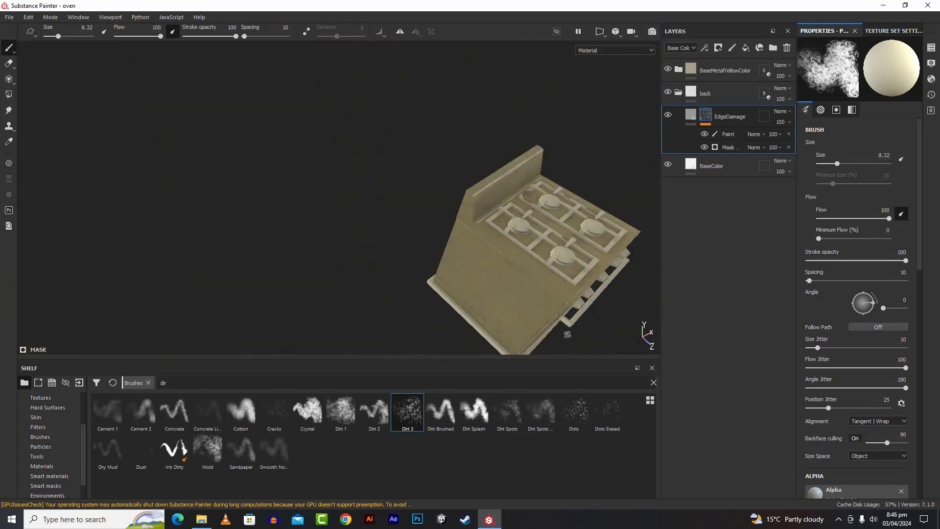
{"action": "left_click_drag", "start_coordinate": [567, 334], "coordinate": [578, 285], "text": "alt"}
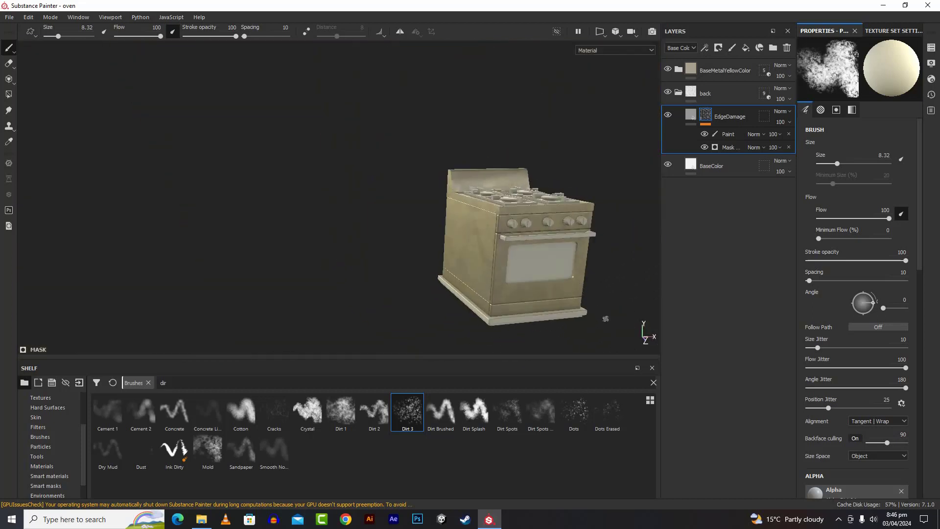
{"action": "scroll", "coordinate": [606, 319], "scroll_direction": "down", "scroll_amount": 1}
{"action": "scroll", "coordinate": [608, 320], "scroll_direction": "up", "scroll_amount": 3}
{"action": "scroll", "coordinate": [613, 315], "scroll_direction": "up", "scroll_amount": 2, "text": "alt"}
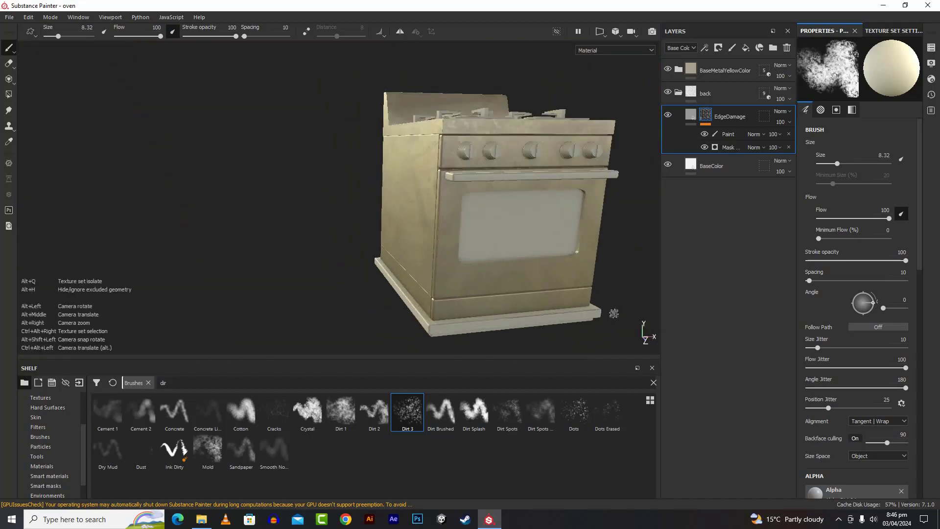
{"action": "scroll", "coordinate": [615, 313], "scroll_direction": "up", "scroll_amount": 3}
{"action": "mouse_move", "coordinate": [637, 314]}
{"action": "left_mouse_down", "text": "alt"}
{"action": "mouse_move", "coordinate": [578, 299]}
{"action": "mouse_move", "coordinate": [617, 302]}
{"action": "mouse_move", "coordinate": [596, 307]}
{"action": "mouse_move", "coordinate": [706, 300]}
{"action": "mouse_move", "coordinate": [590, 323]}
{"action": "left_mouse_up", "text": "alt"}
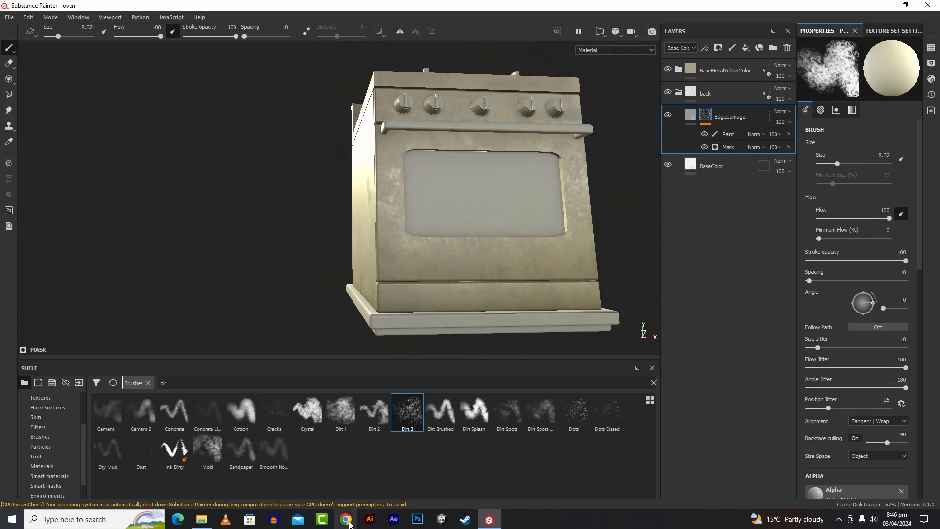
Switch to Chrome using the Person 1 profile, dismiss the page restore offer and maximize the browser window.
{"action": "left_click", "coordinate": [346, 519]}
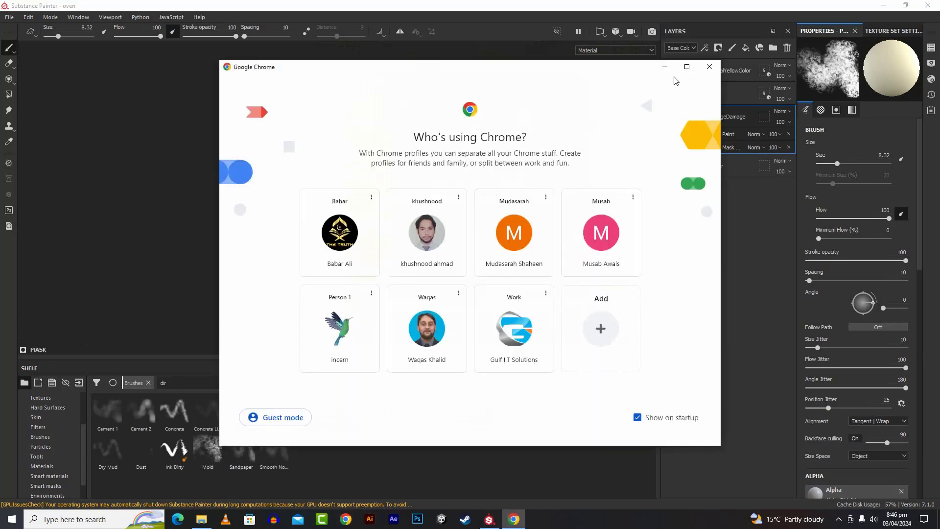
{"action": "left_click", "coordinate": [687, 67]}
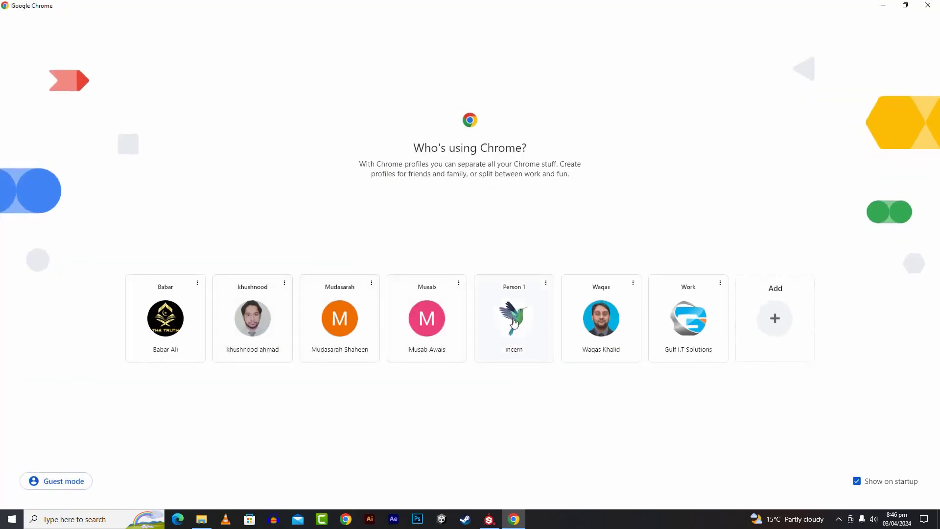
{"action": "left_click", "coordinate": [513, 321]}
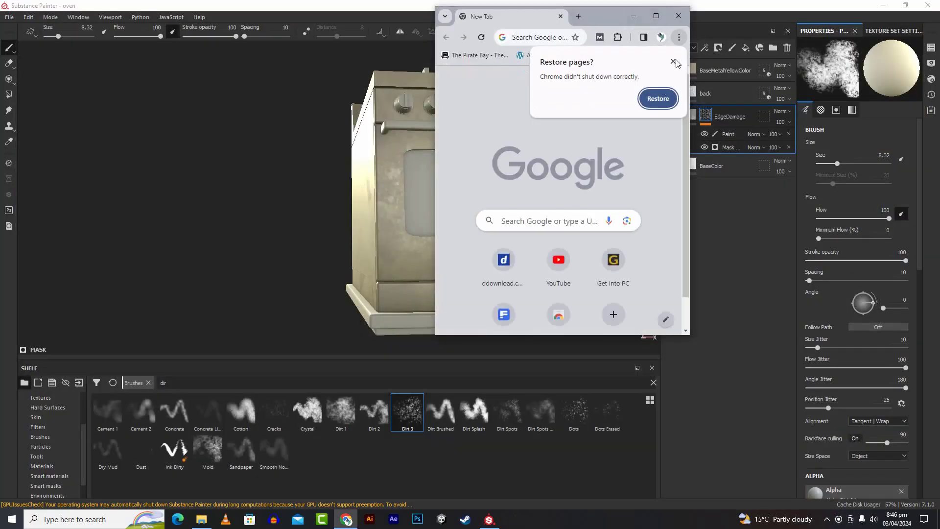
{"action": "left_click", "coordinate": [674, 62]}
{"action": "left_click", "coordinate": [656, 16]}
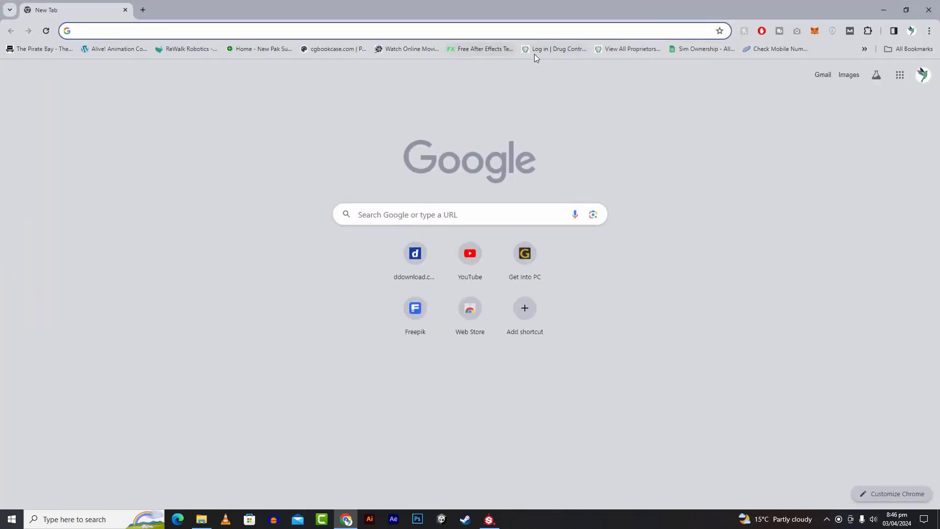
Open the texture library on cgbookcase.com and search it for wood.
{"action": "left_click", "coordinate": [331, 52]}
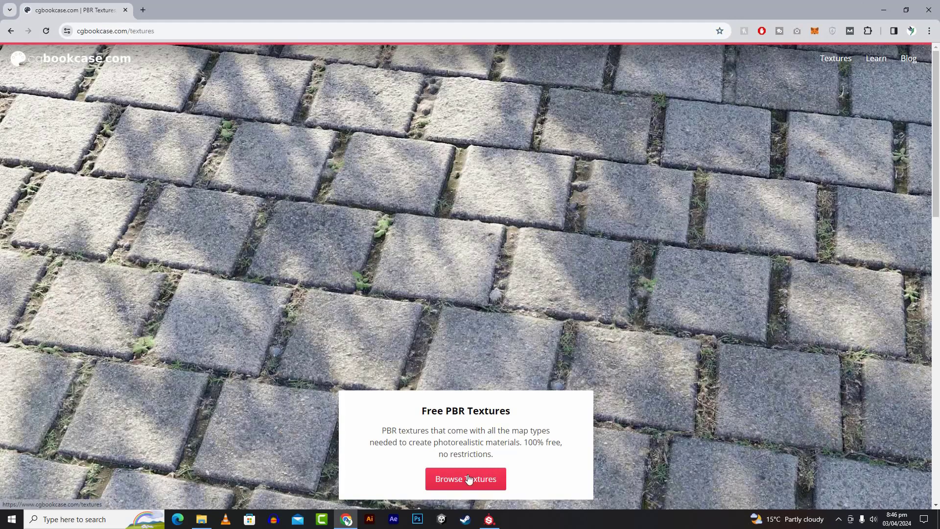
{"action": "left_click", "coordinate": [469, 479]}
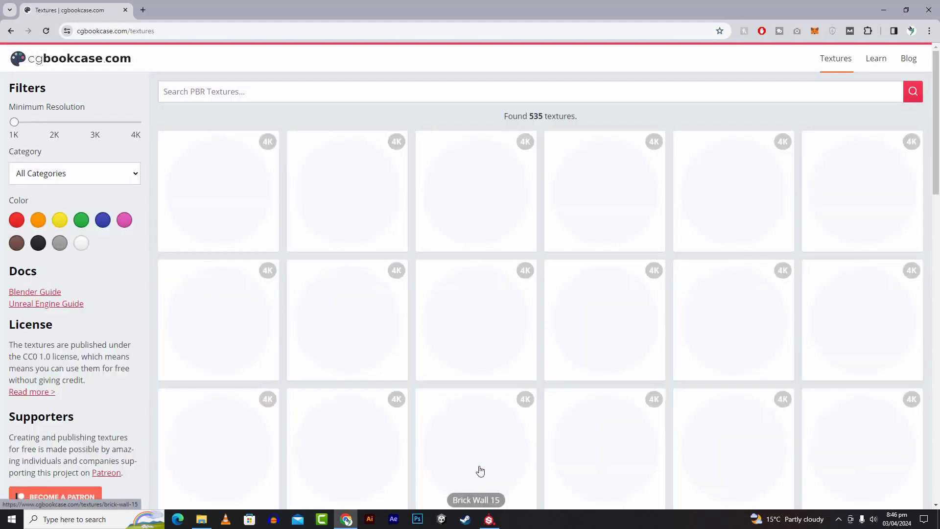
{"action": "left_click", "coordinate": [483, 93]}
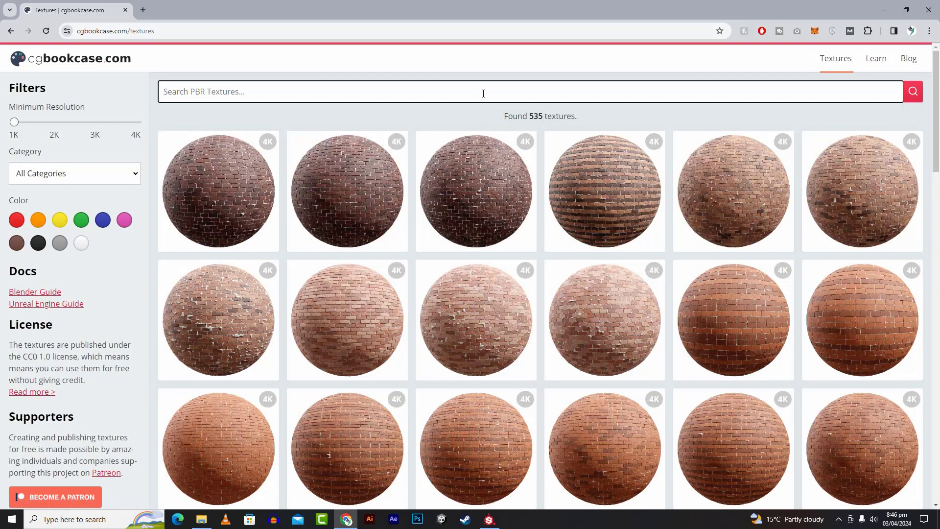
{"action": "type", "text": "wood"}
{"action": "key", "text": "Return"}
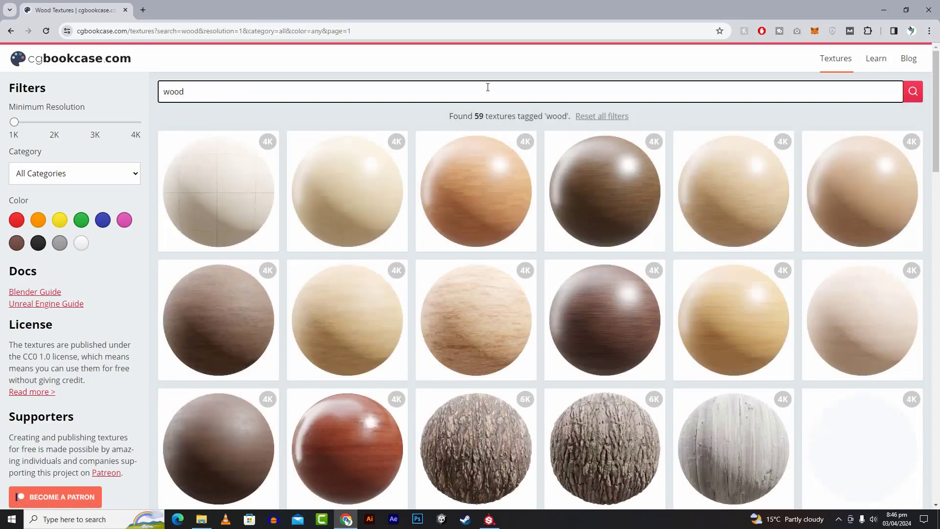
Open the Parquet Flooring 05 texture and start downloading its 4K Metalness/Roughness zip file.
{"action": "scroll", "coordinate": [663, 277], "scroll_direction": "down", "scroll_amount": 13}
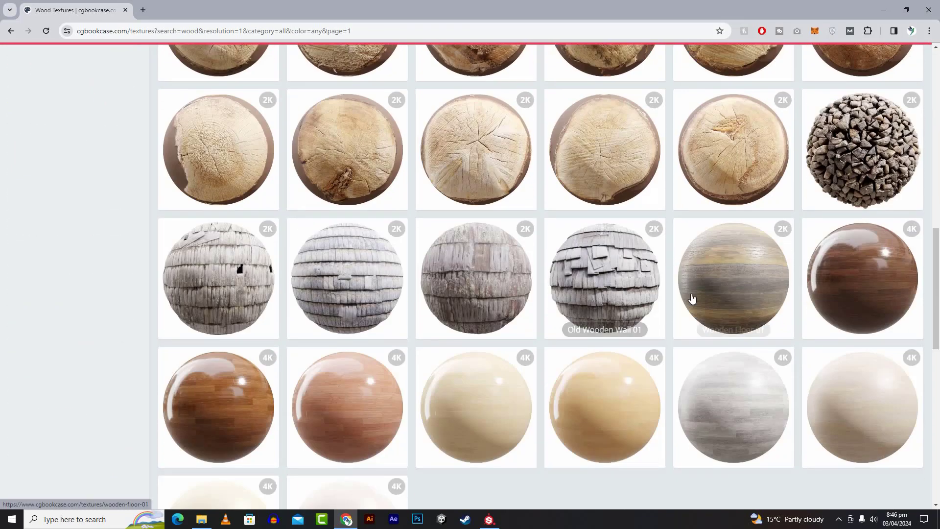
{"action": "left_click", "coordinate": [863, 293]}
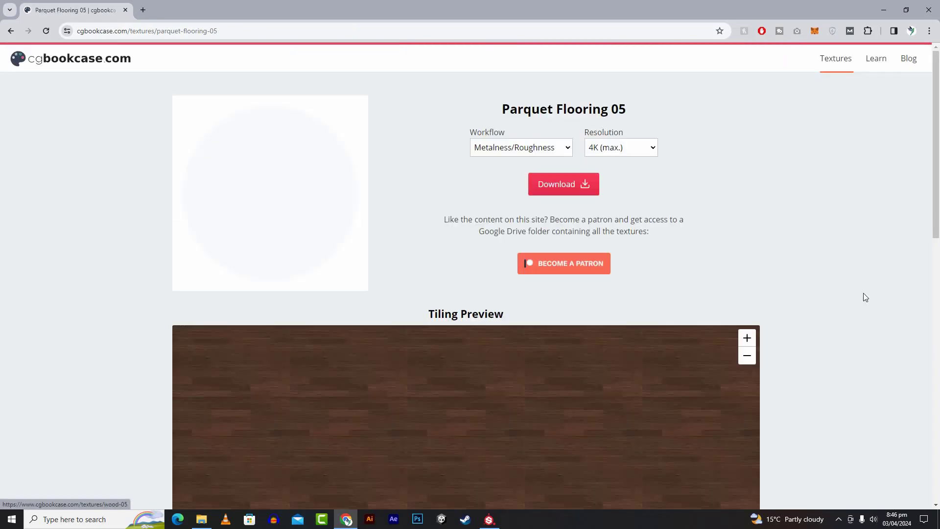
{"action": "scroll", "coordinate": [589, 312], "scroll_direction": "down", "scroll_amount": 2}
{"action": "scroll", "coordinate": [587, 313], "scroll_direction": "down", "scroll_amount": 3}
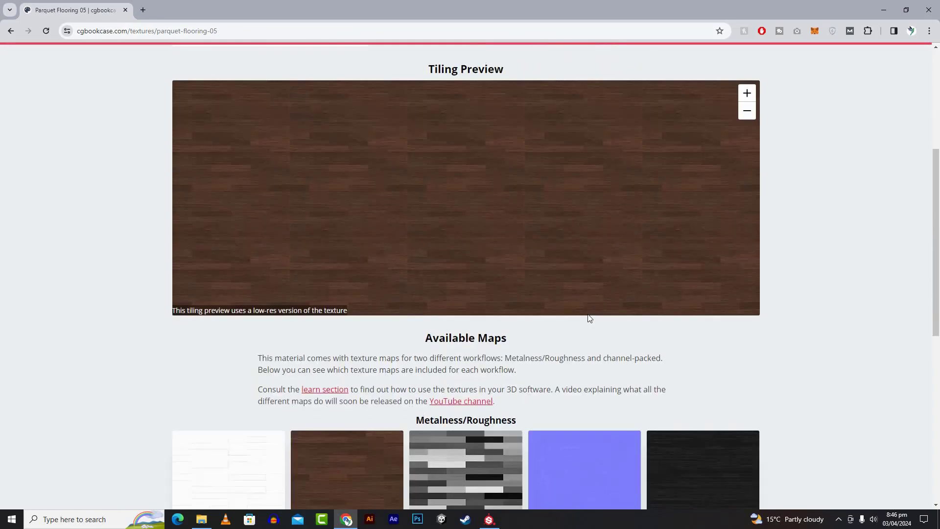
{"action": "scroll", "coordinate": [614, 312], "scroll_direction": "down", "scroll_amount": 5}
{"action": "scroll", "coordinate": [613, 311], "scroll_direction": "up", "scroll_amount": 6}
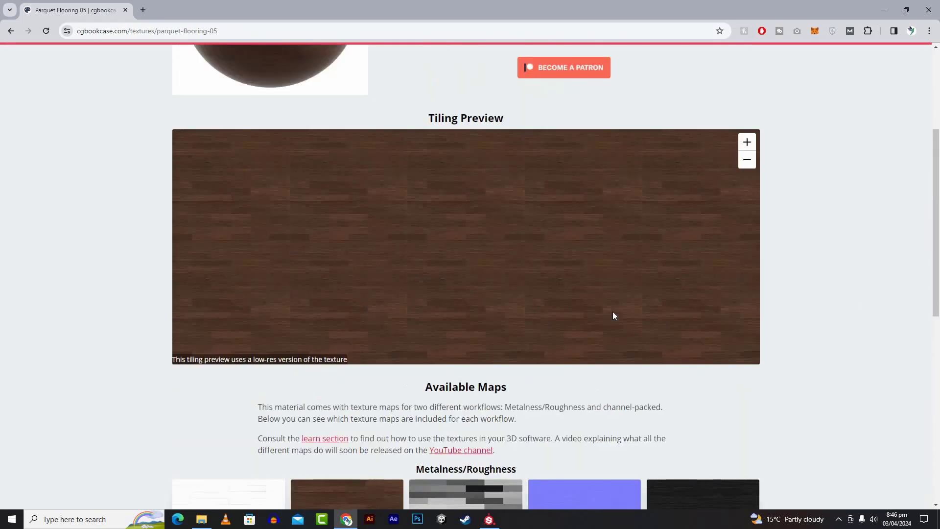
{"action": "scroll", "coordinate": [613, 316], "scroll_direction": "up", "scroll_amount": 4}
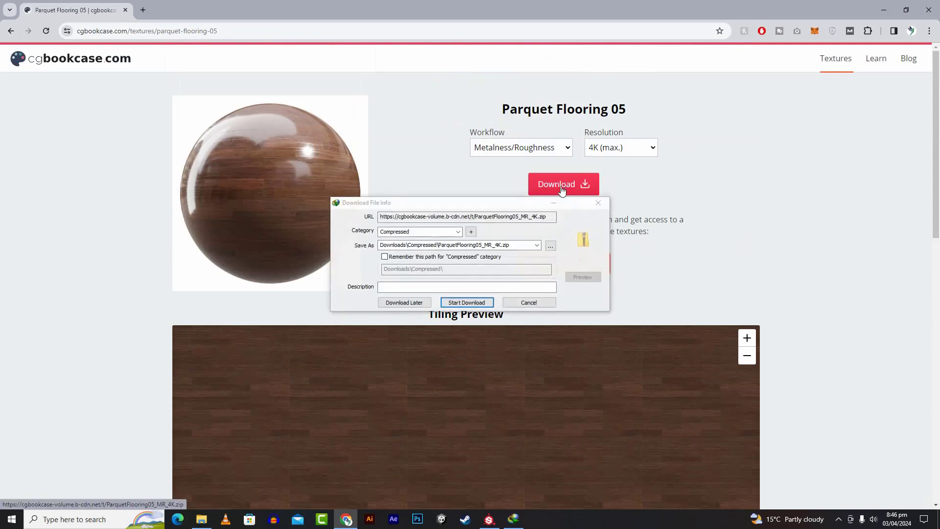
{"action": "left_click", "coordinate": [465, 303]}
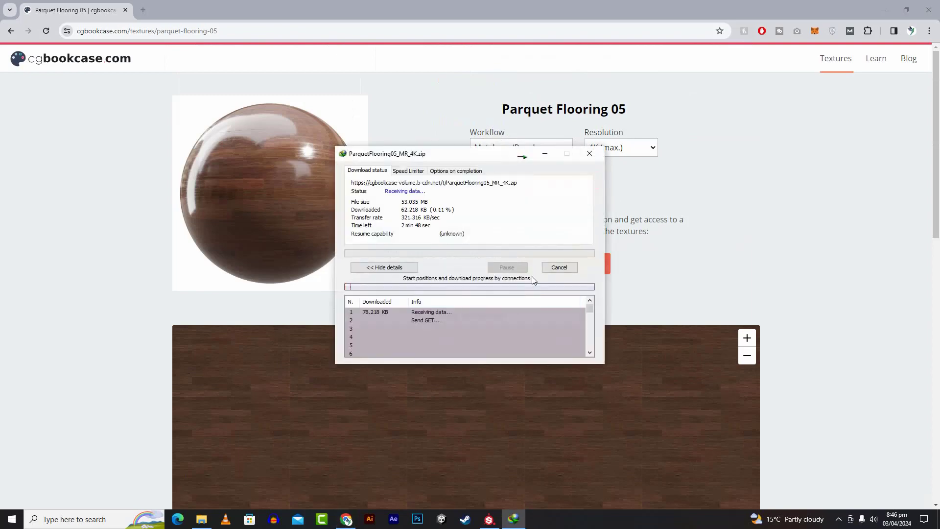
Switch back to Substance Painter and add a fill layer above EdgeDamage in the back folder.
{"action": "left_click", "coordinate": [488, 519]}
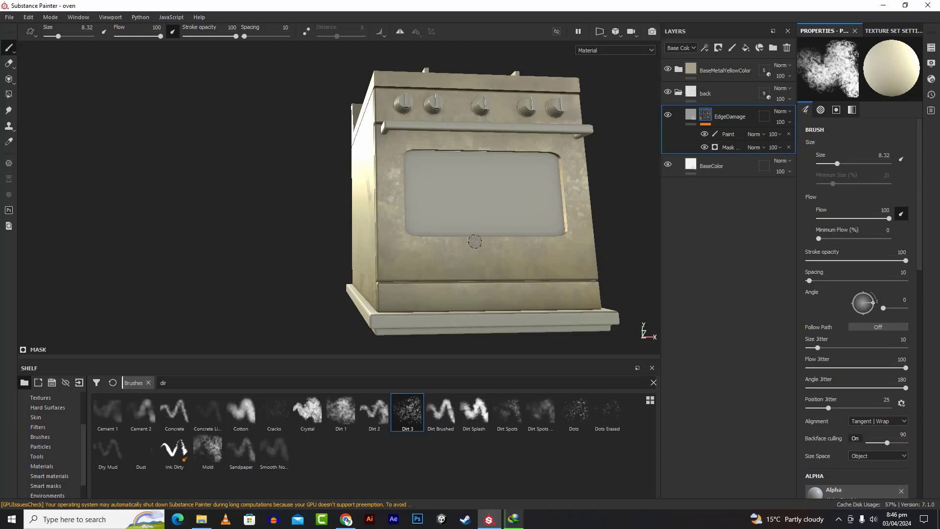
{"action": "left_click_drag", "start_coordinate": [475, 241], "coordinate": [490, 269], "text": "alt"}
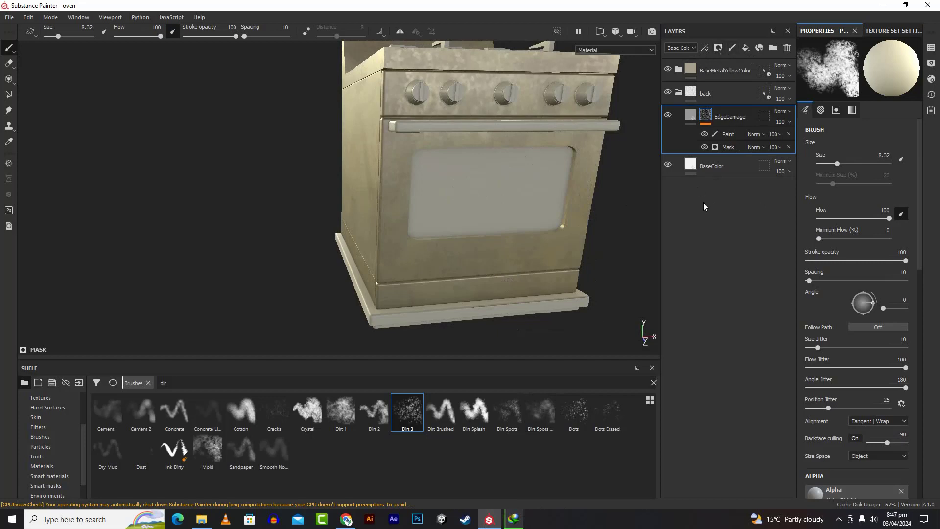
{"action": "left_click", "coordinate": [679, 94]}
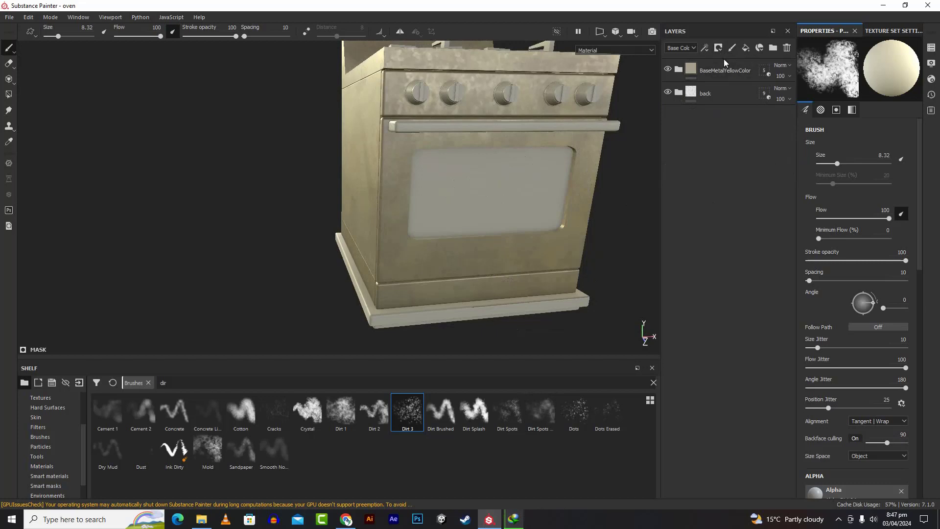
{"action": "left_click", "coordinate": [748, 49]}
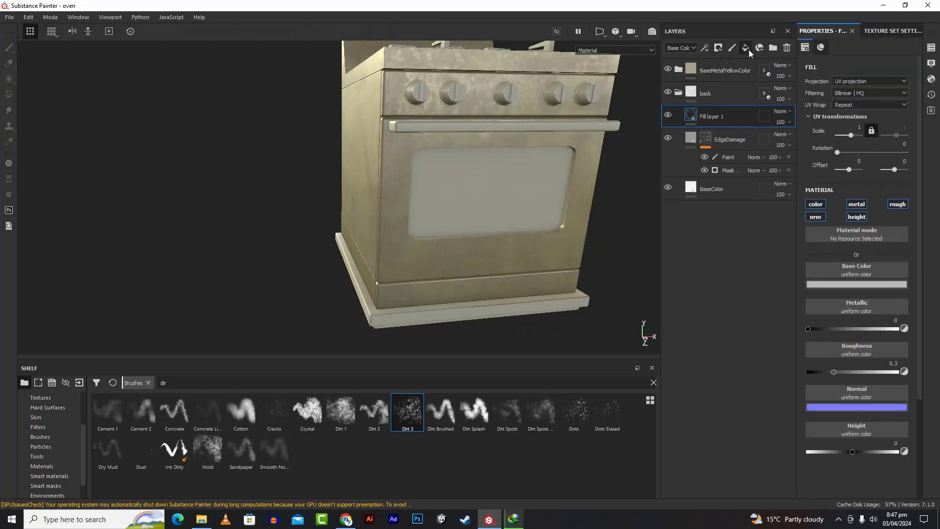
{"action": "double_click", "coordinate": [724, 116]}
{"action": "left_click", "coordinate": [713, 229]}
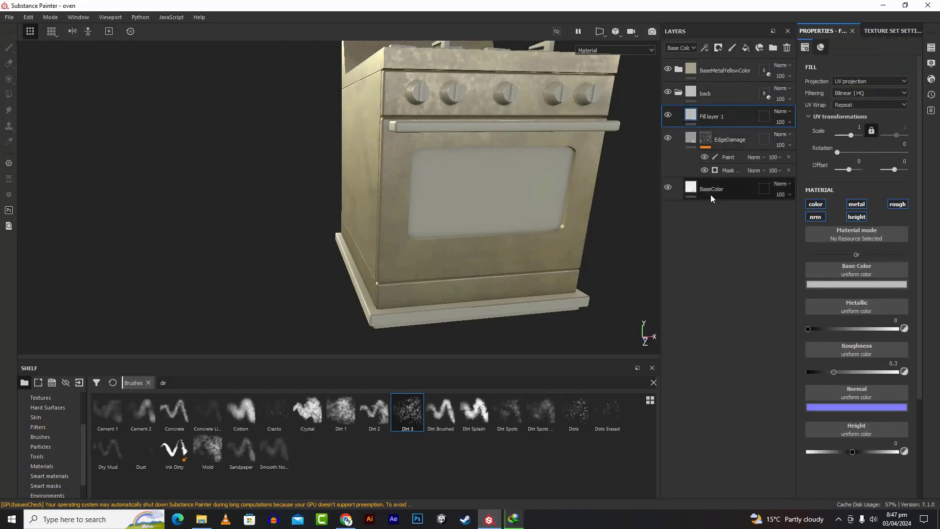
Move the new fill layer out of the back folder to the bottom of the layer stack and rename it glass.
{"action": "mouse_move", "coordinate": [703, 121]}
{"action": "left_mouse_down"}
{"action": "mouse_move", "coordinate": [704, 67]}
{"action": "mouse_move", "coordinate": [715, 71]}
{"action": "mouse_move", "coordinate": [712, 139]}
{"action": "mouse_move", "coordinate": [711, 76]}
{"action": "mouse_move", "coordinate": [674, 93]}
{"action": "mouse_move", "coordinate": [701, 103]}
{"action": "mouse_move", "coordinate": [703, 126]}
{"action": "left_mouse_up"}
{"action": "left_click", "coordinate": [678, 118]}
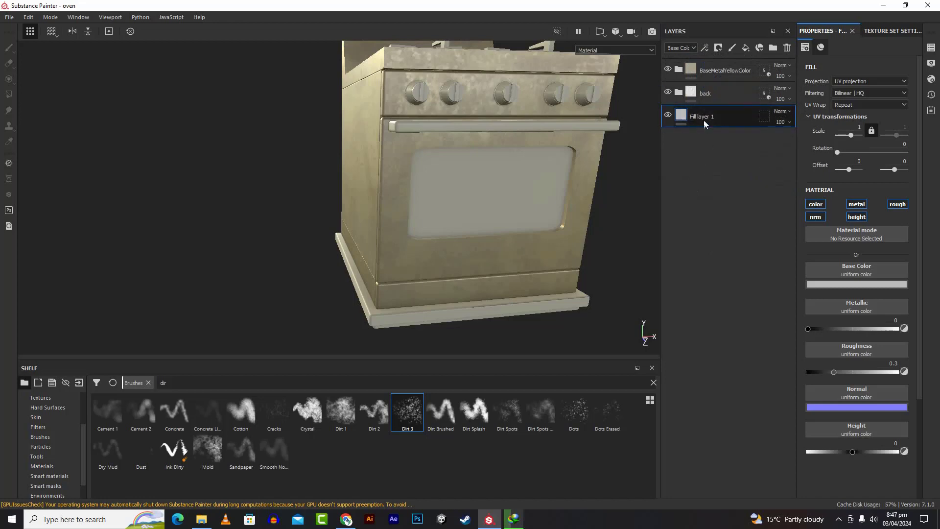
{"action": "double_click", "coordinate": [704, 118]}
{"action": "type", "text": "gl"}
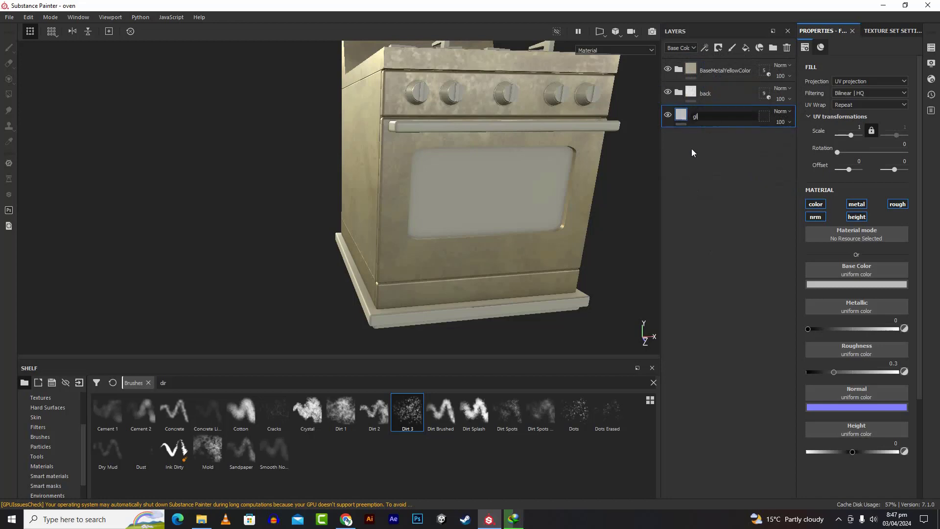
{"action": "type", "text": "ass"}
{"action": "key", "text": "Return"}
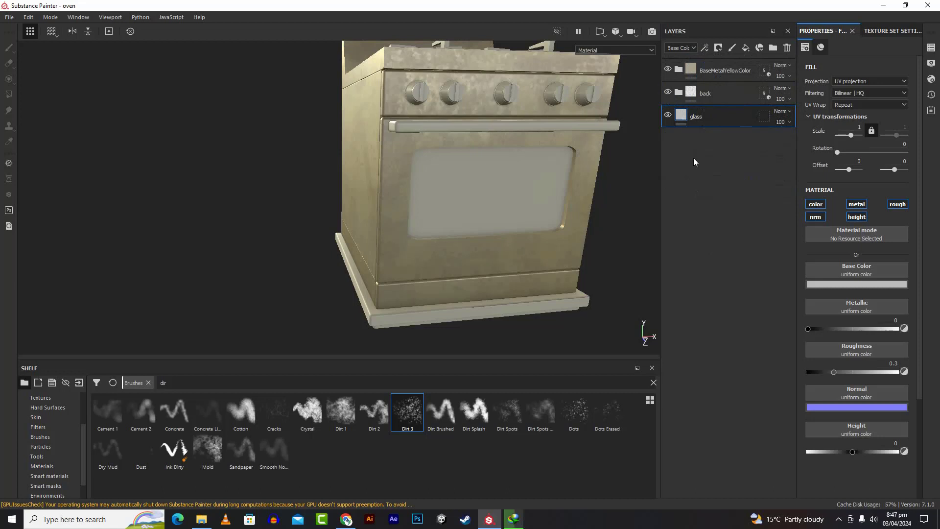
Set the glass layer's base color to a near-black of about 0.008 in R, G and B.
{"action": "left_click", "coordinate": [821, 286]}
{"action": "left_click_drag", "start_coordinate": [825, 357], "coordinate": [792, 380]}
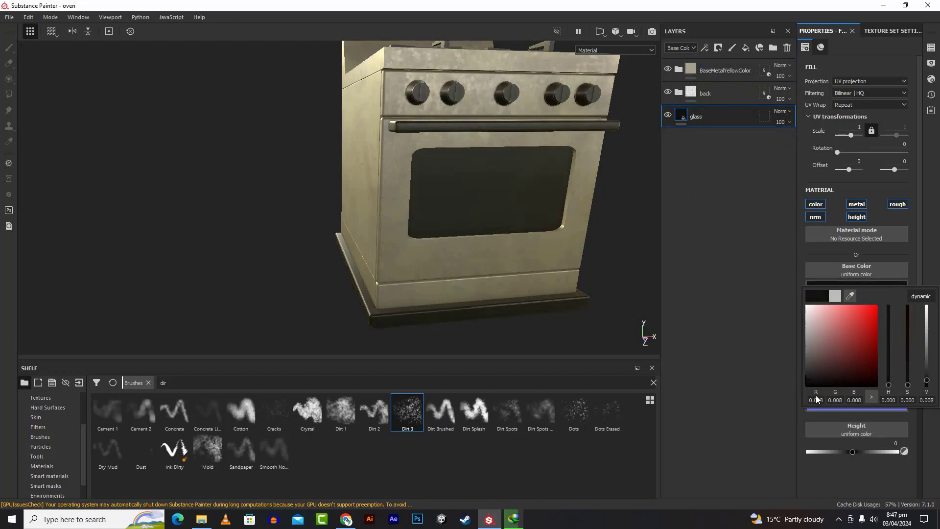
{"action": "left_click", "coordinate": [714, 361]}
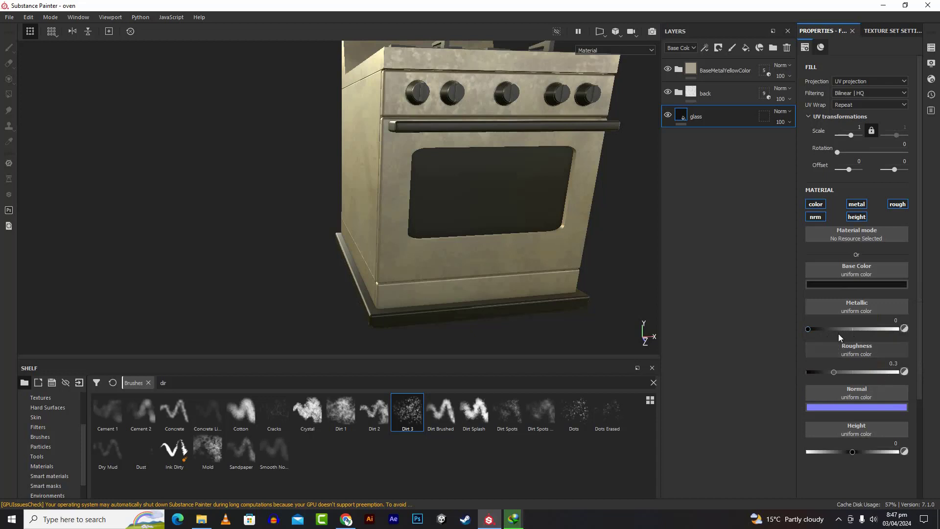
Set the glass layer's roughness to 0 and keep its metallic value at 0.
{"action": "left_click", "coordinate": [834, 374]}
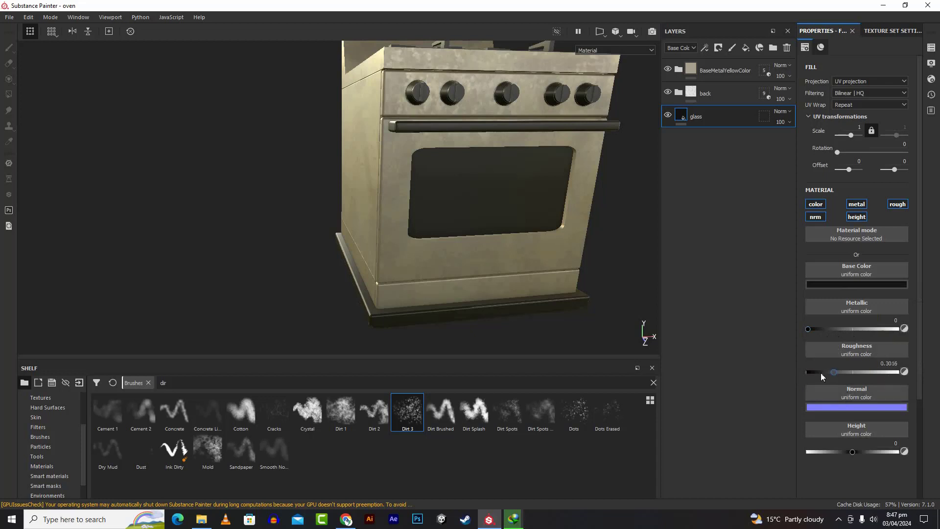
{"action": "left_click_drag", "start_coordinate": [821, 373], "coordinate": [772, 373]}
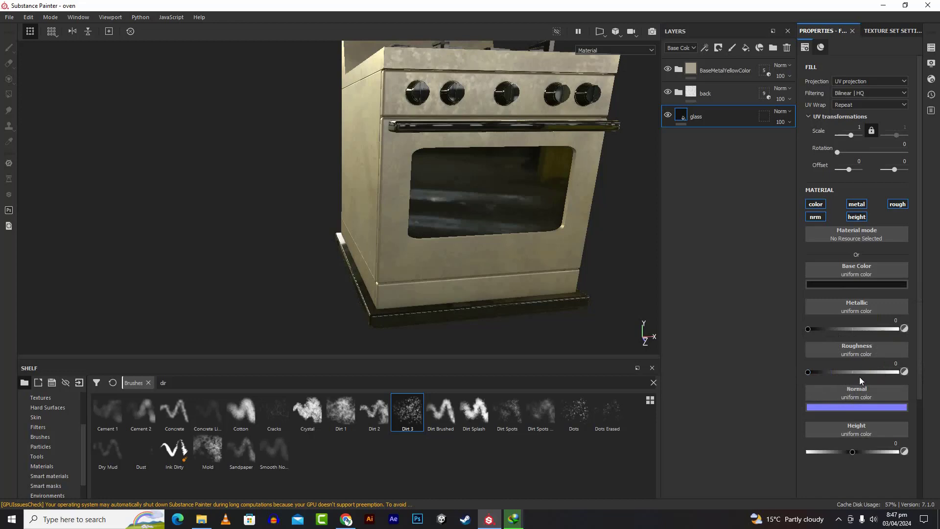
{"action": "scroll", "coordinate": [501, 202], "scroll_direction": "down", "scroll_amount": 3}
{"action": "scroll", "coordinate": [501, 202], "scroll_direction": "up", "scroll_amount": 6}
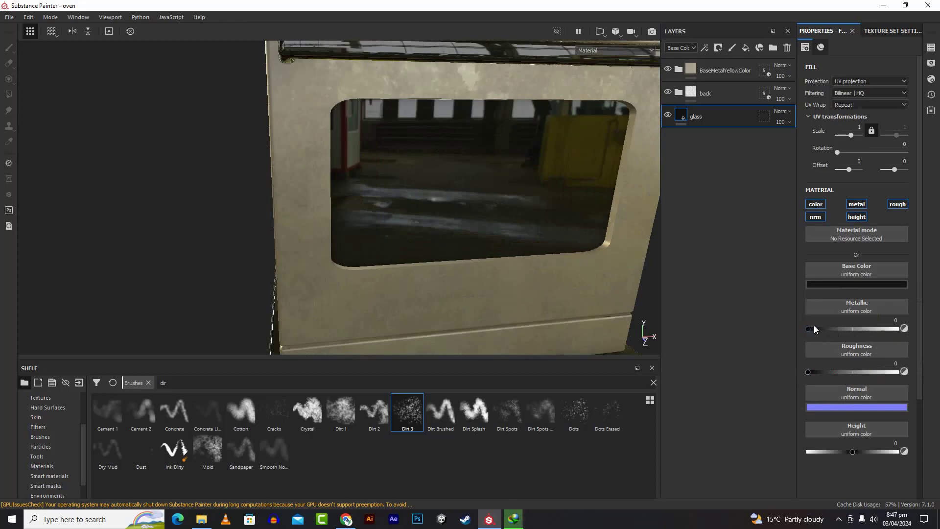
{"action": "left_click_drag", "start_coordinate": [815, 330], "coordinate": [752, 327]}
{"action": "scroll", "coordinate": [513, 254], "scroll_direction": "down", "scroll_amount": 5}
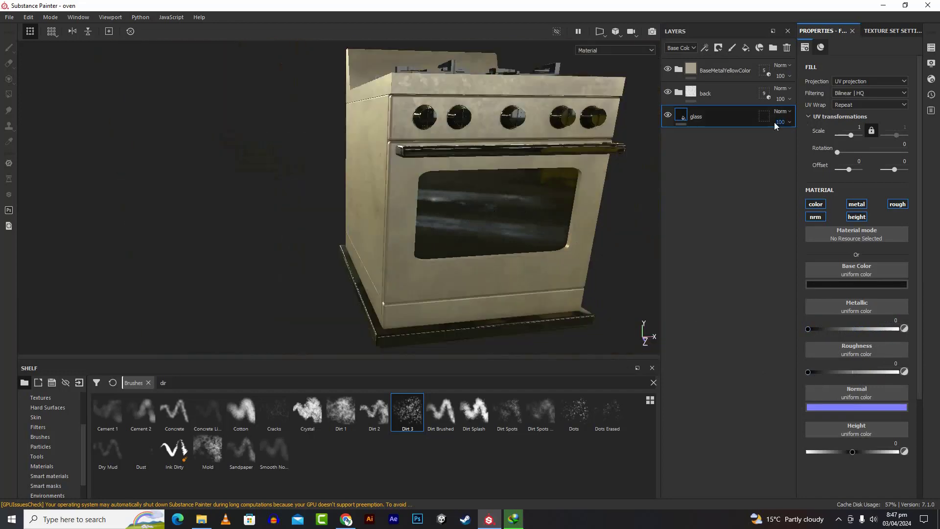
Restrict the glass layer's geometry mask to the middleblack mesh of the oven door window, excluding all other meshes.
{"action": "right_click", "coordinate": [766, 122]}
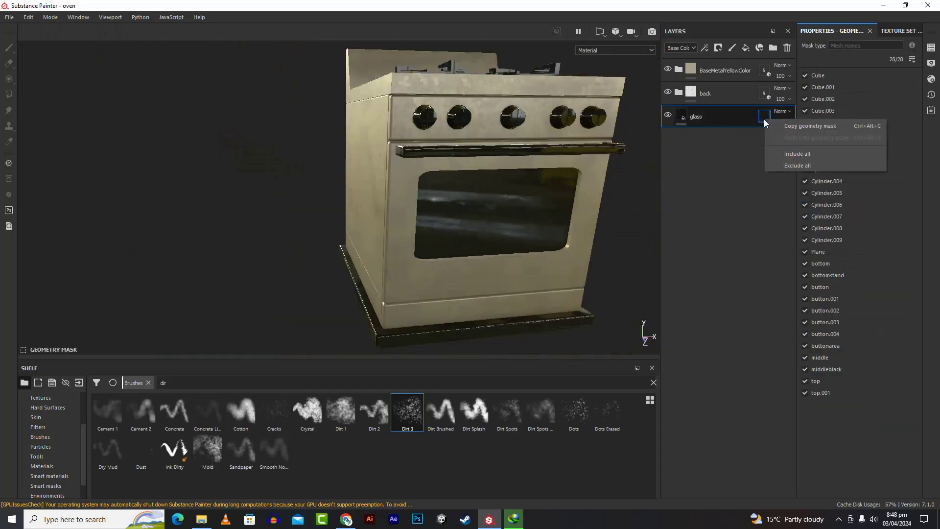
{"action": "left_click", "coordinate": [789, 166]}
{"action": "left_click", "coordinate": [523, 214]}
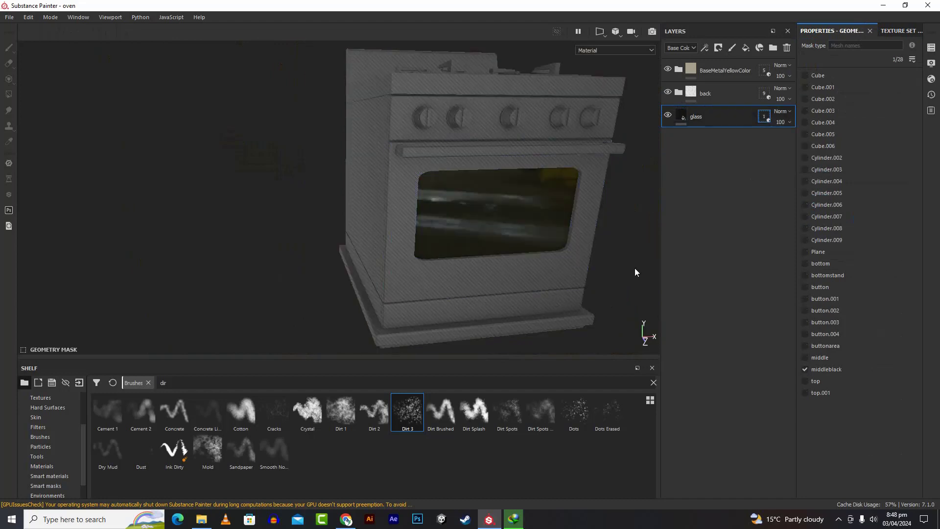
{"action": "mouse_move", "coordinate": [612, 256]}
{"action": "left_mouse_down", "text": "alt"}
{"action": "mouse_move", "coordinate": [491, 220]}
{"action": "mouse_move", "coordinate": [399, 237]}
{"action": "mouse_move", "coordinate": [577, 257]}
{"action": "mouse_move", "coordinate": [620, 241]}
{"action": "left_mouse_up", "text": "alt"}
{"action": "left_click", "coordinate": [683, 117]}
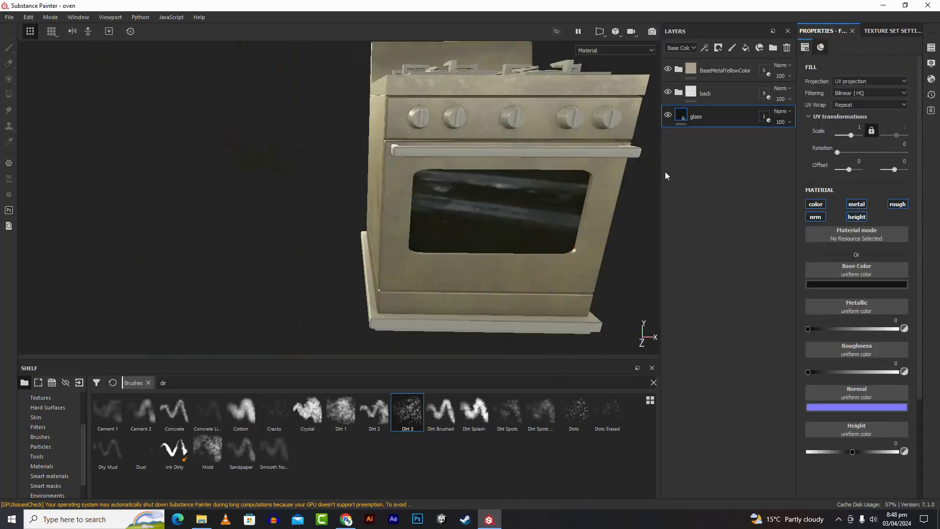
{"action": "left_click_drag", "start_coordinate": [628, 253], "coordinate": [656, 230], "text": "alt"}
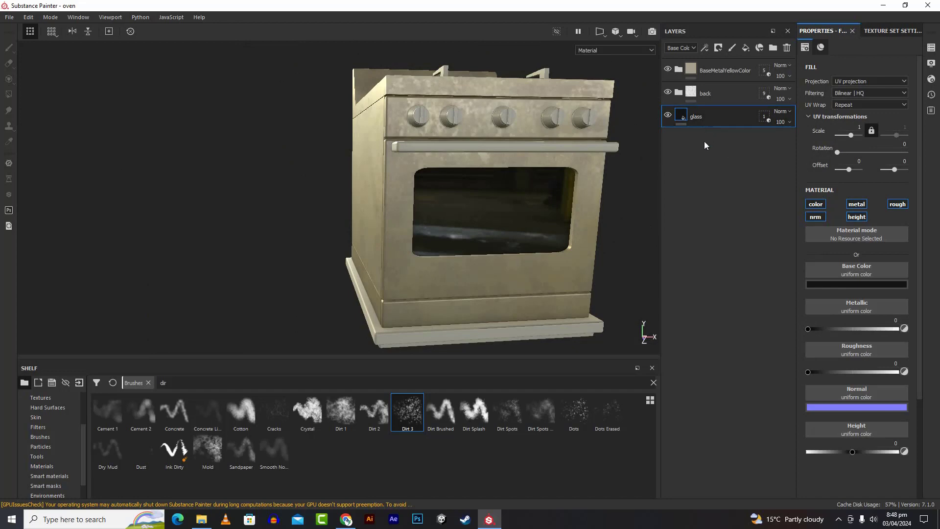
Create a folder named glass and move the glass fill layer into it.
{"action": "left_click", "coordinate": [772, 48]}
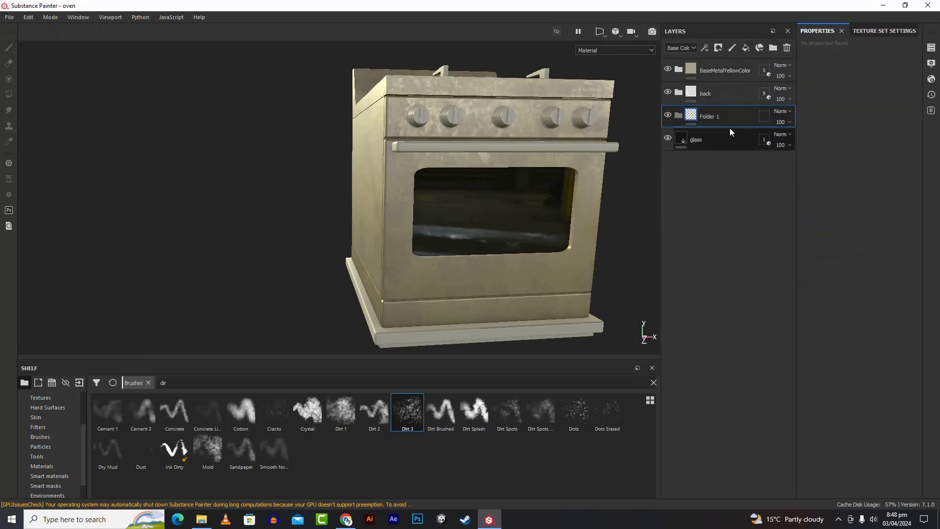
{"action": "double_click", "coordinate": [717, 118]}
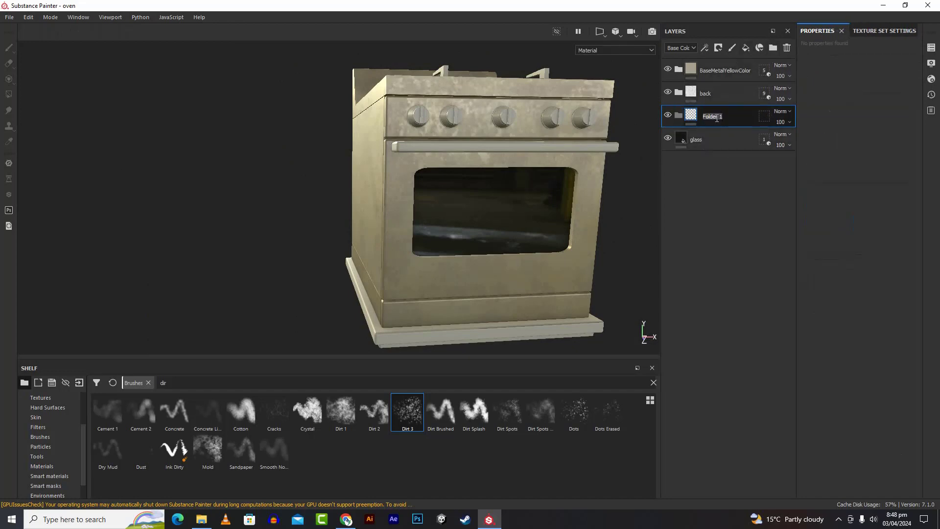
{"action": "type", "text": "glass"}
{"action": "key", "text": "Return"}
{"action": "left_click_drag", "start_coordinate": [685, 140], "coordinate": [703, 120]}
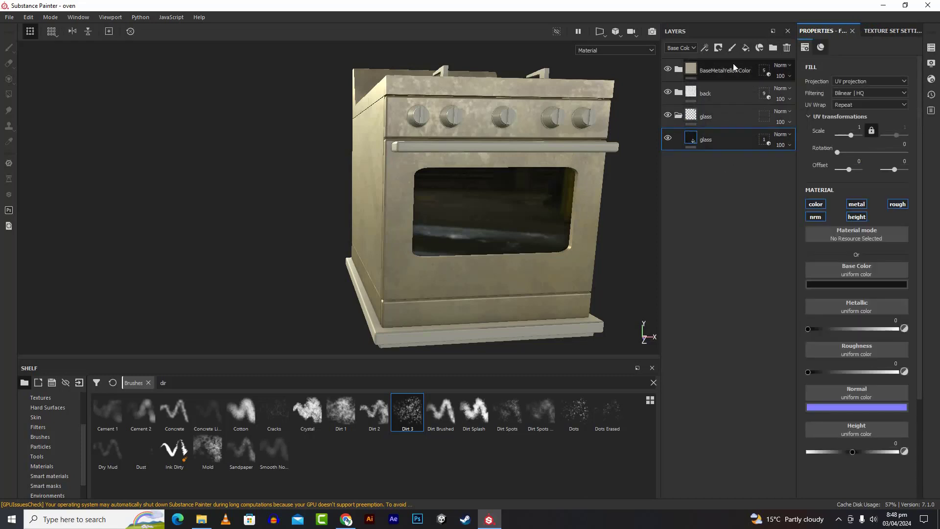
Add a fill layer above the glass layer inside the glass folder and name it roughness.
{"action": "left_click", "coordinate": [746, 48]}
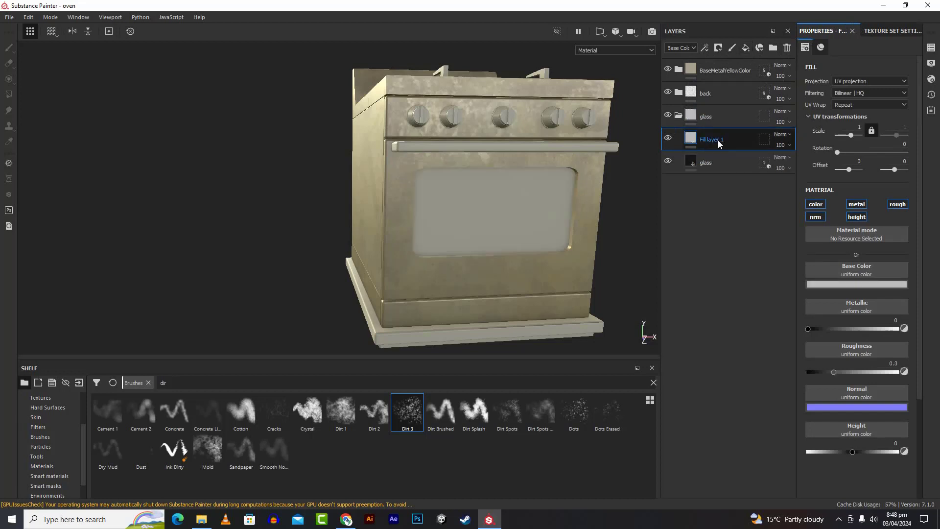
{"action": "double_click", "coordinate": [718, 141]}
{"action": "type", "text": "roughness"}
{"action": "key", "text": "Return"}
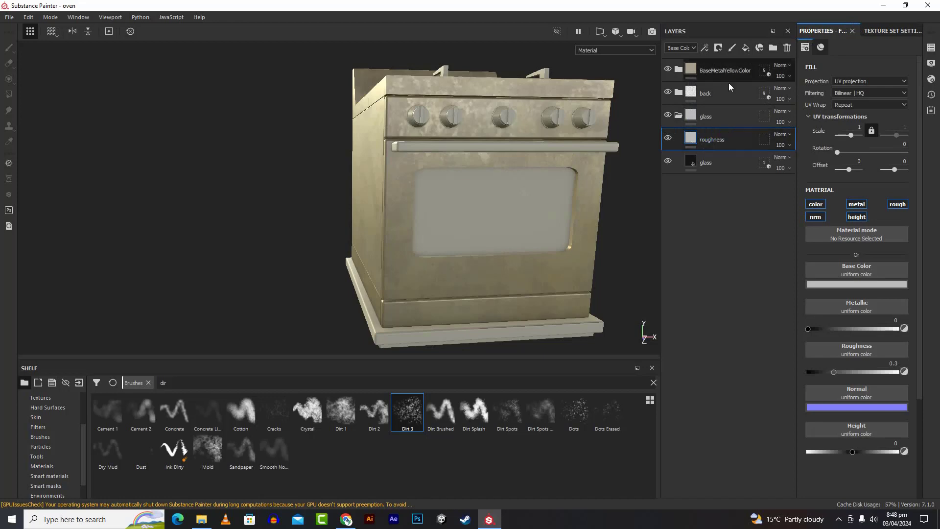
Add a black mask to the roughness layer and apply the Dirt Dusty smart mask to it.
{"action": "left_click", "coordinate": [718, 47]}
{"action": "left_click", "coordinate": [751, 72]}
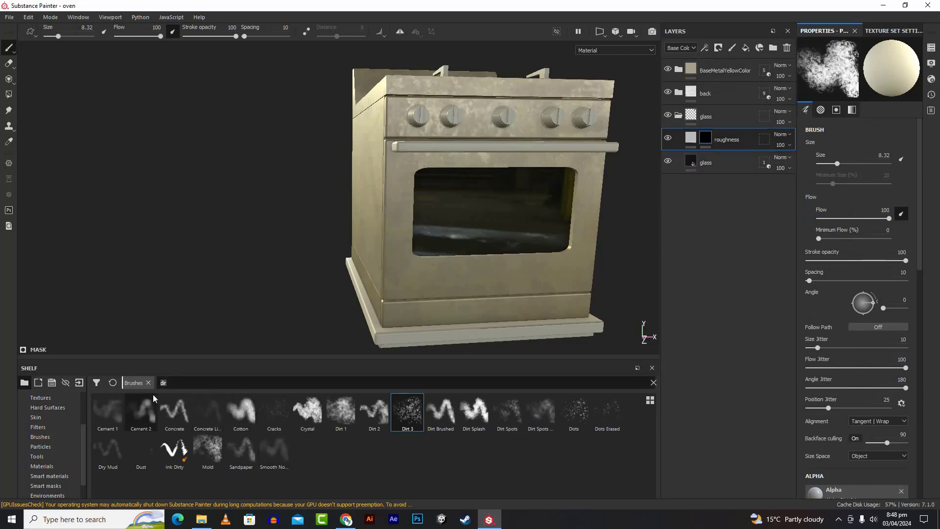
{"action": "scroll", "coordinate": [52, 485], "scroll_direction": "down", "scroll_amount": 2}
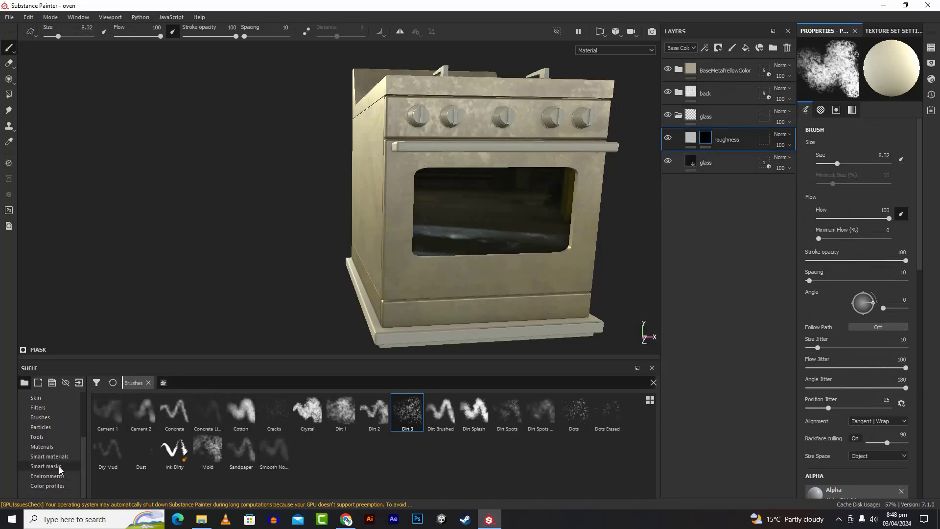
{"action": "left_click", "coordinate": [59, 466]}
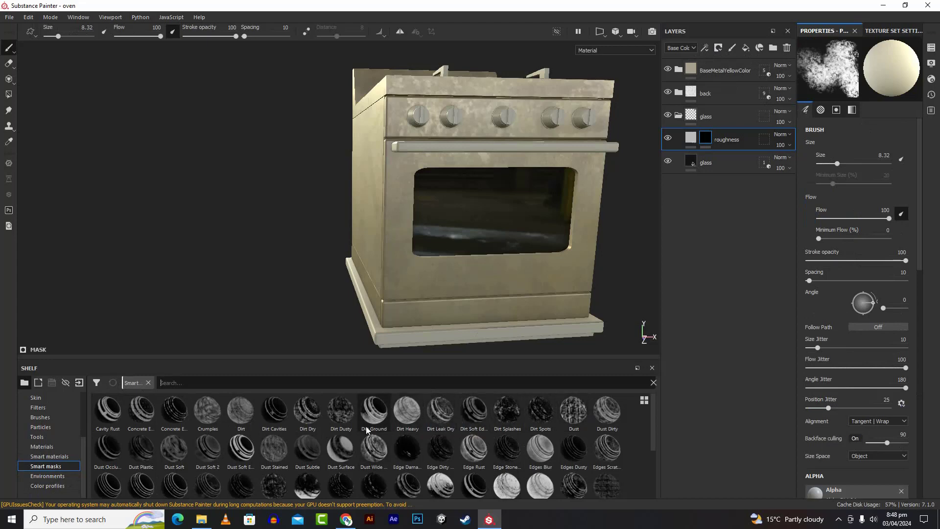
{"action": "left_click_drag", "start_coordinate": [349, 419], "coordinate": [730, 140]}
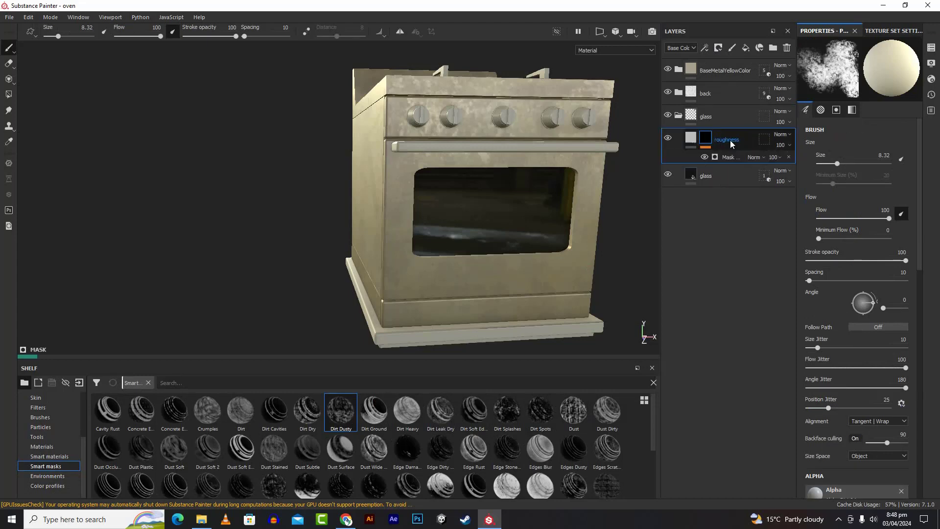
{"action": "left_click_drag", "start_coordinate": [535, 262], "coordinate": [533, 257], "text": "alt"}
{"action": "scroll", "coordinate": [532, 258], "scroll_direction": "up", "scroll_amount": 5}
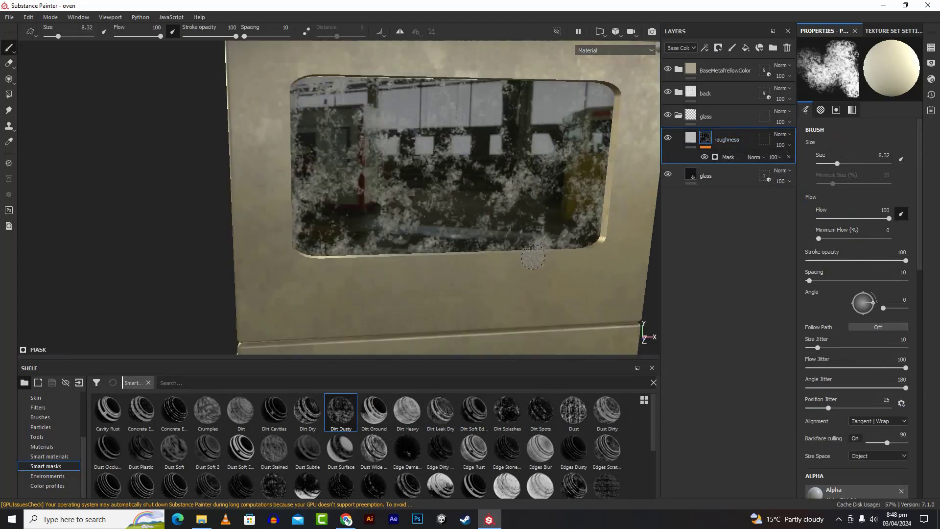
{"action": "scroll", "coordinate": [530, 244], "scroll_direction": "down", "scroll_amount": 2}
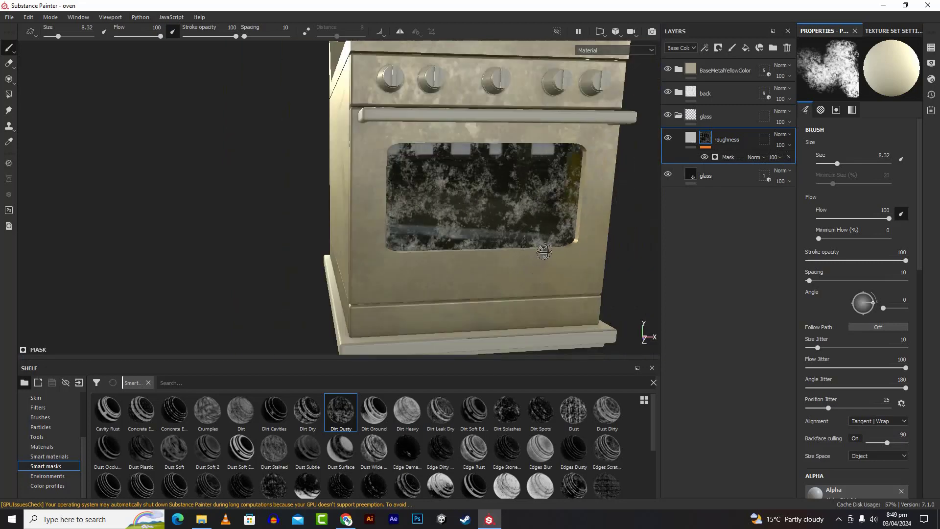
{"action": "left_click_drag", "start_coordinate": [539, 249], "coordinate": [592, 256], "text": "alt"}
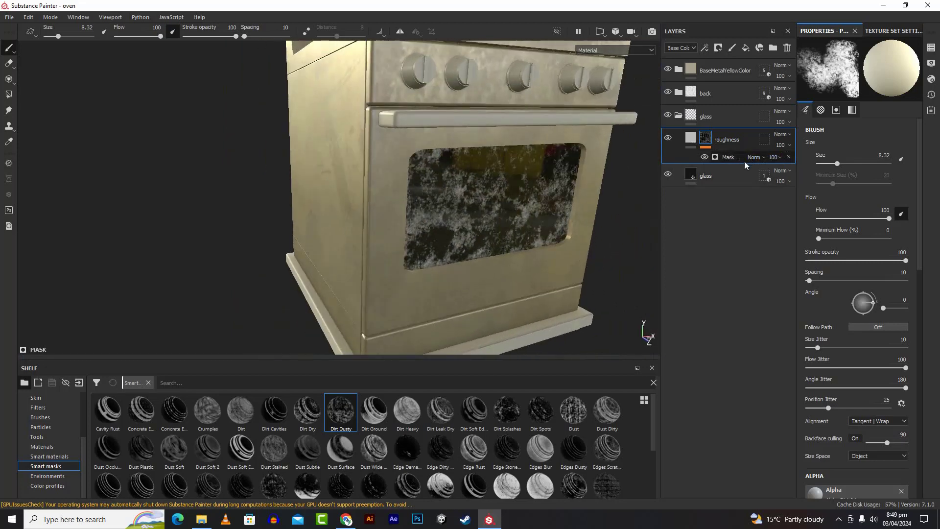
Set the Global Balance of the roughness layer's Mask Editor generator to 0.3.
{"action": "left_click", "coordinate": [729, 158]}
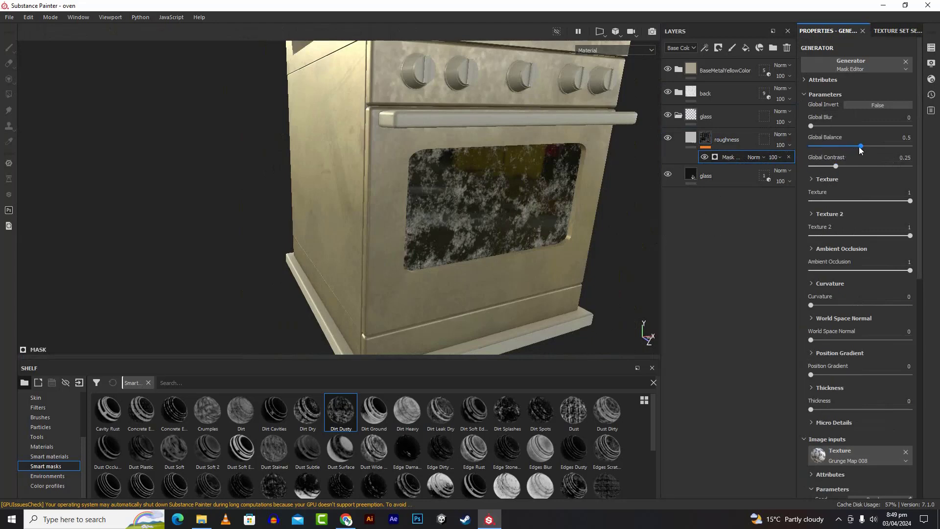
{"action": "left_click_drag", "start_coordinate": [849, 147], "coordinate": [840, 146]}
{"action": "scroll", "coordinate": [600, 238], "scroll_direction": "up", "scroll_amount": 5}
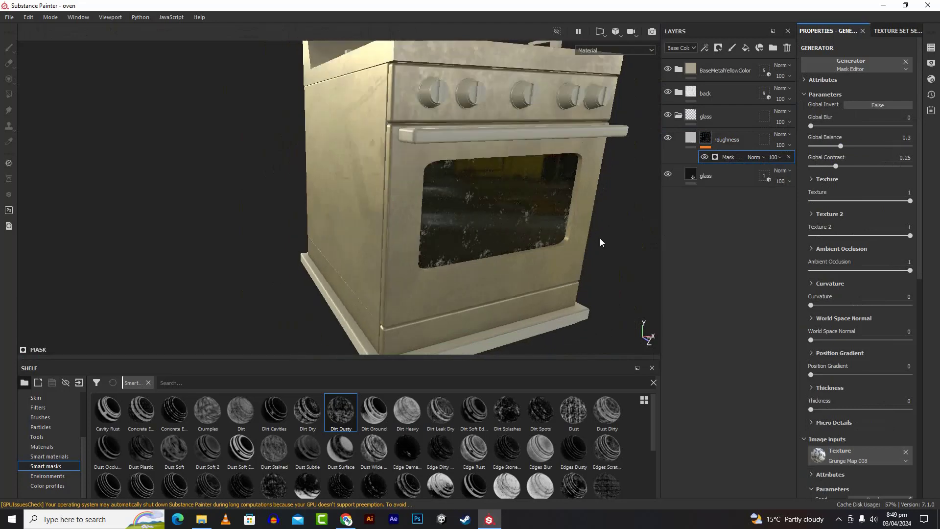
{"action": "scroll", "coordinate": [601, 239], "scroll_direction": "up", "scroll_amount": 5}
{"action": "left_click_drag", "start_coordinate": [618, 237], "coordinate": [640, 222], "text": "alt"}
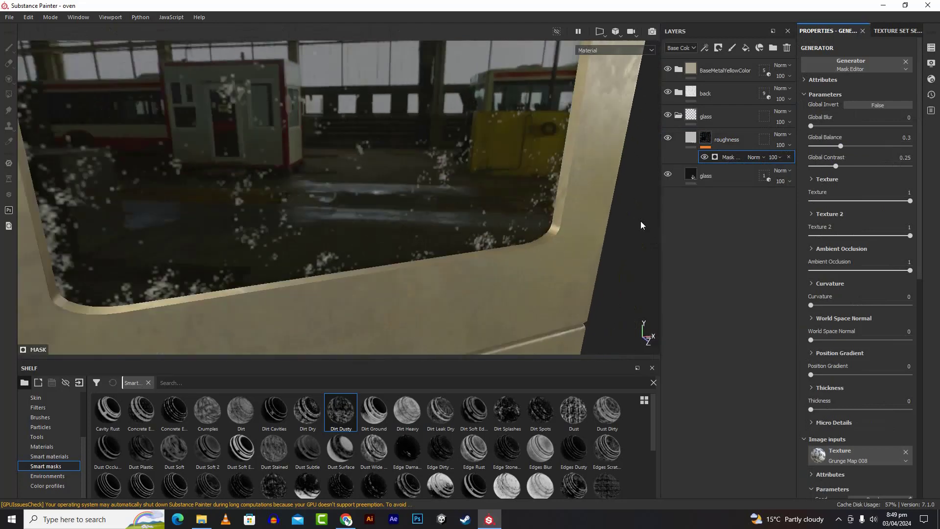
{"action": "scroll", "coordinate": [616, 239], "scroll_direction": "up", "scroll_amount": 3}
{"action": "scroll", "coordinate": [616, 240], "scroll_direction": "down", "scroll_amount": 6}
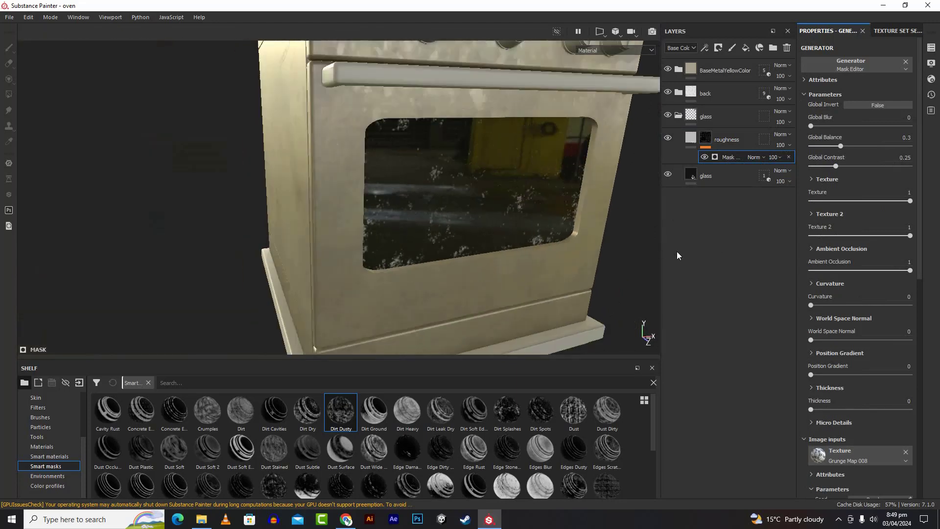
{"action": "left_click_drag", "start_coordinate": [678, 252], "coordinate": [646, 234], "text": "alt"}
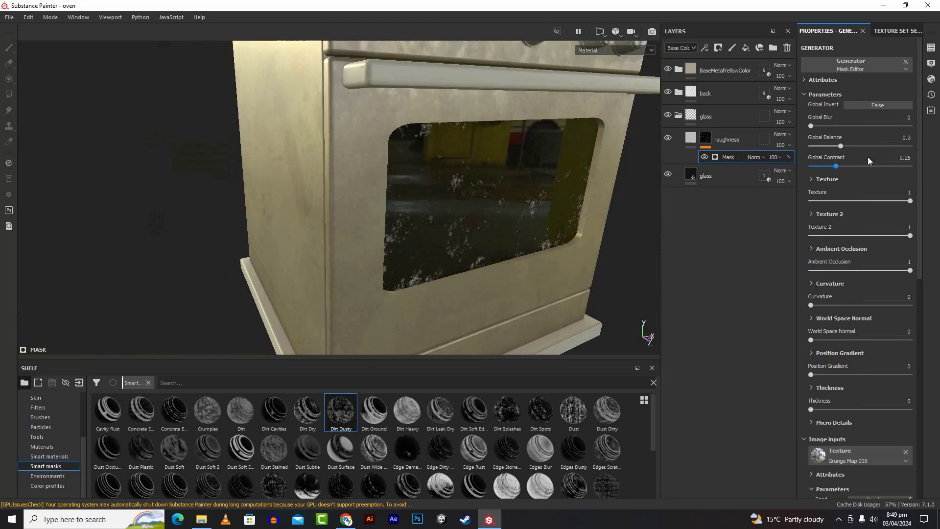
Fine-tune the dirt mask on the oven glass with Global Contrast 0.19 and Global Balance 0.32.
{"action": "left_click_drag", "start_coordinate": [836, 166], "coordinate": [798, 170]}
{"action": "scroll", "coordinate": [469, 231], "scroll_direction": "down", "scroll_amount": 2}
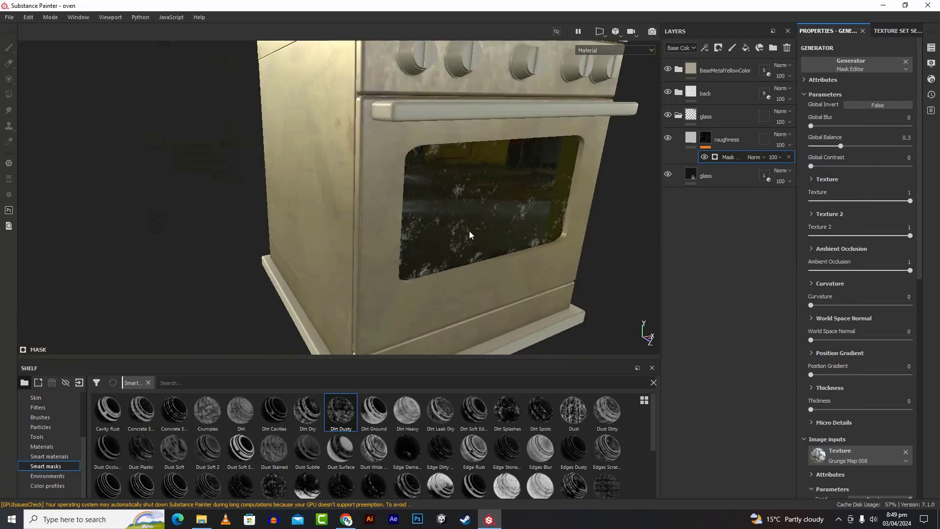
{"action": "scroll", "coordinate": [470, 234], "scroll_direction": "up", "scroll_amount": 7}
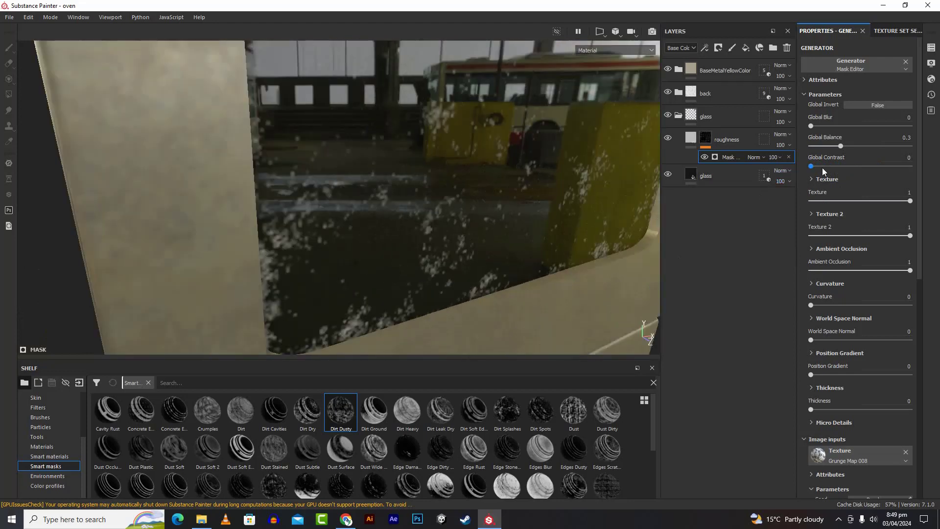
{"action": "left_click_drag", "start_coordinate": [812, 166], "coordinate": [845, 151]}
{"action": "scroll", "coordinate": [453, 237], "scroll_direction": "up", "scroll_amount": 3}
{"action": "scroll", "coordinate": [454, 237], "scroll_direction": "down", "scroll_amount": 8}
{"action": "left_click_drag", "start_coordinate": [521, 261], "coordinate": [566, 256], "text": "alt"}
{"action": "scroll", "coordinate": [524, 271], "scroll_direction": "down", "scroll_amount": 4}
{"action": "scroll", "coordinate": [525, 271], "scroll_direction": "up", "scroll_amount": 7}
{"action": "scroll", "coordinate": [568, 254], "scroll_direction": "up", "scroll_amount": 5}
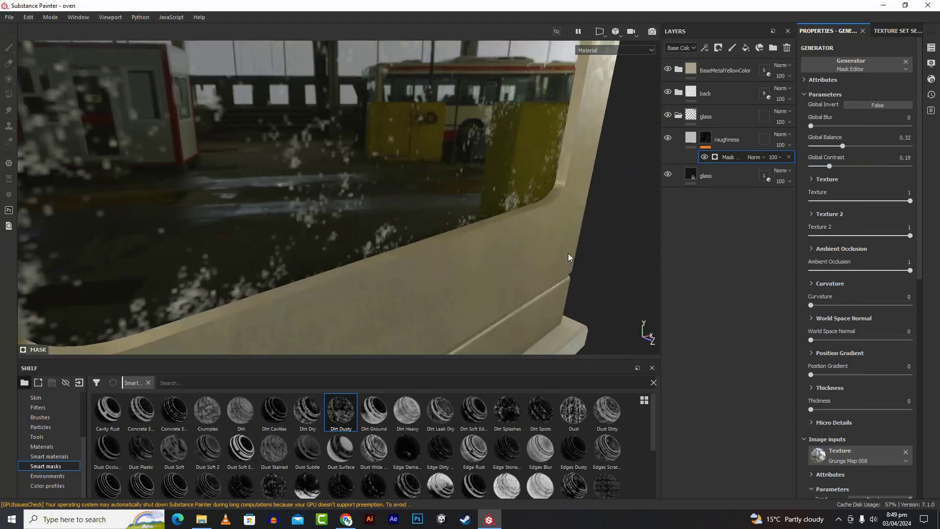
{"action": "scroll", "coordinate": [568, 257], "scroll_direction": "down", "scroll_amount": 5}
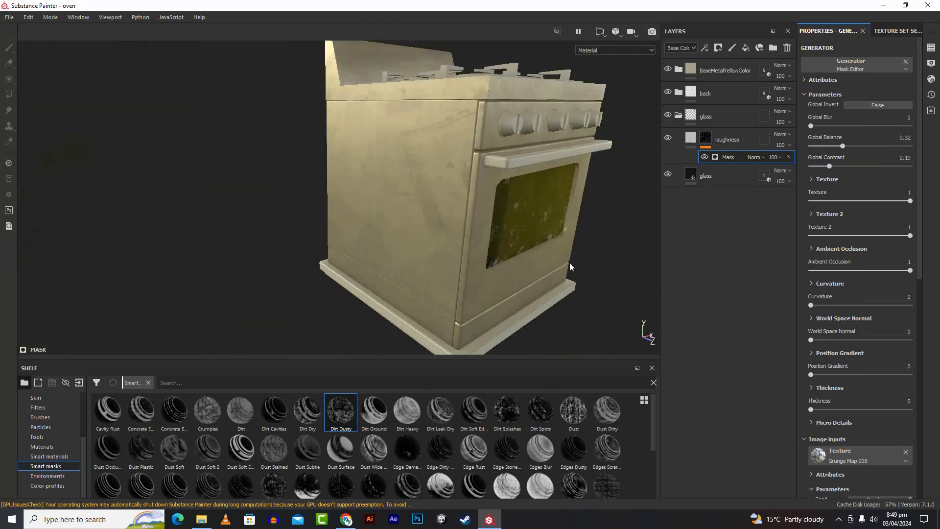
Switch to Internet Download Manager and open the folder containing the downloaded ParquetFlooring05_MR_4K.zip archive.
{"action": "left_click", "coordinate": [839, 519]}
{"action": "left_click", "coordinate": [838, 460]}
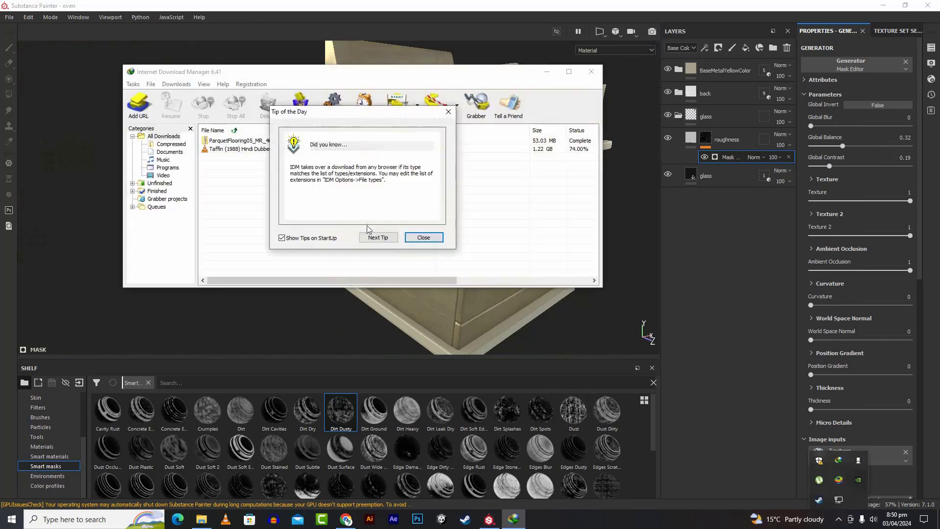
{"action": "left_click", "coordinate": [423, 238]}
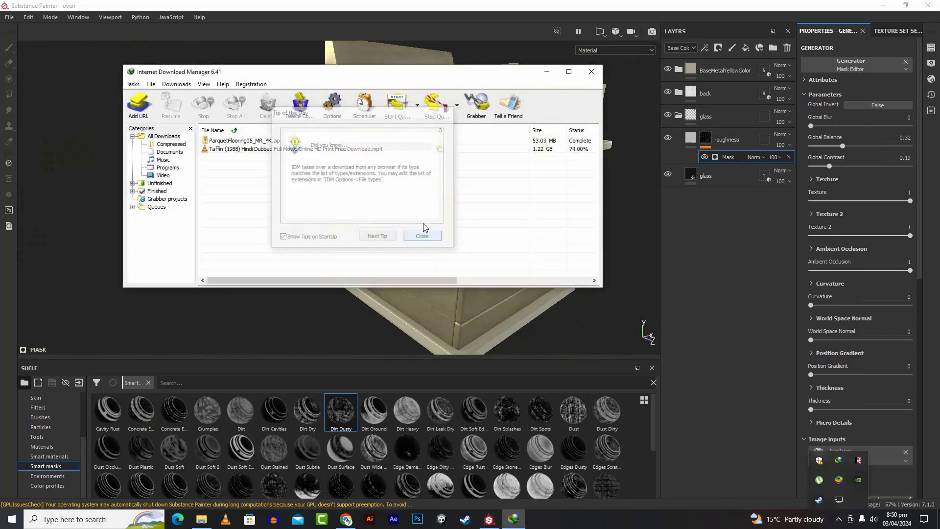
{"action": "right_click", "coordinate": [266, 141]}
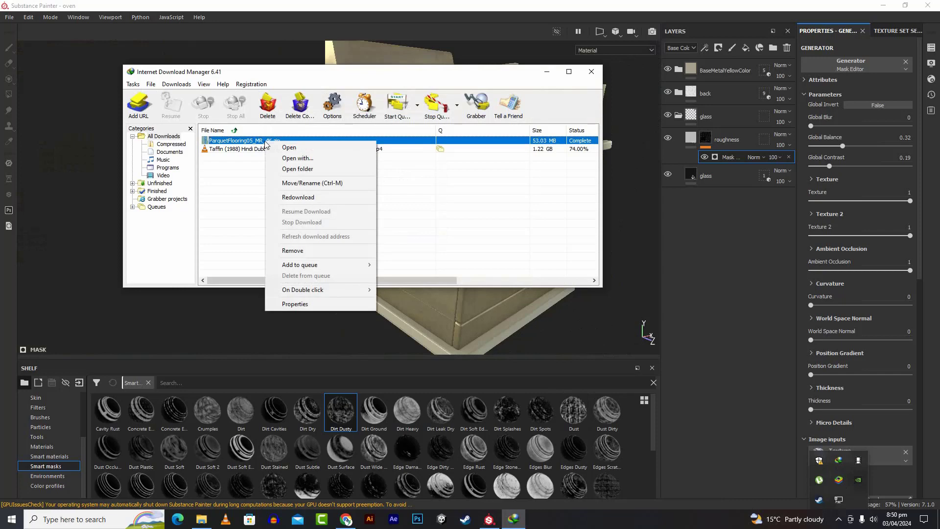
{"action": "left_click", "coordinate": [310, 169]}
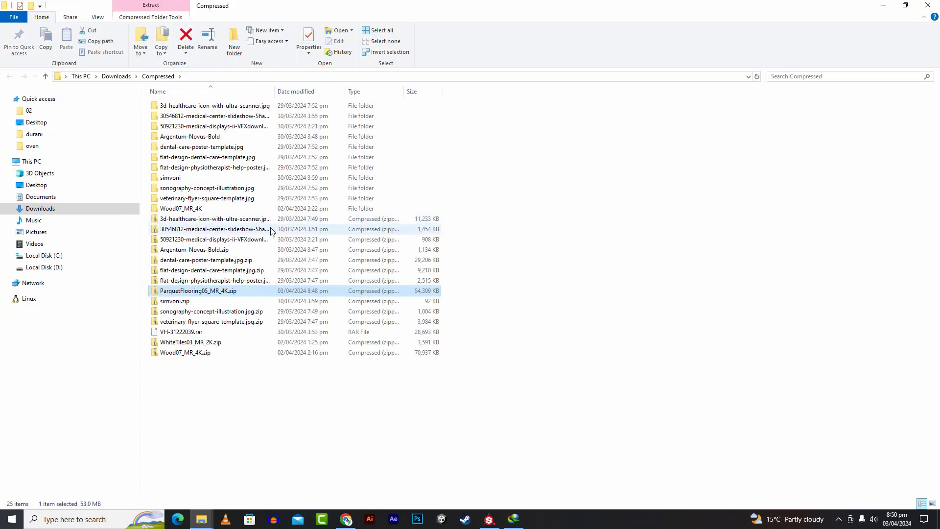
Extract ParquetFlooring05_MR_4K.zip with 7-Zip into a folder of the same name and open that folder.
{"action": "right_click", "coordinate": [240, 293]}
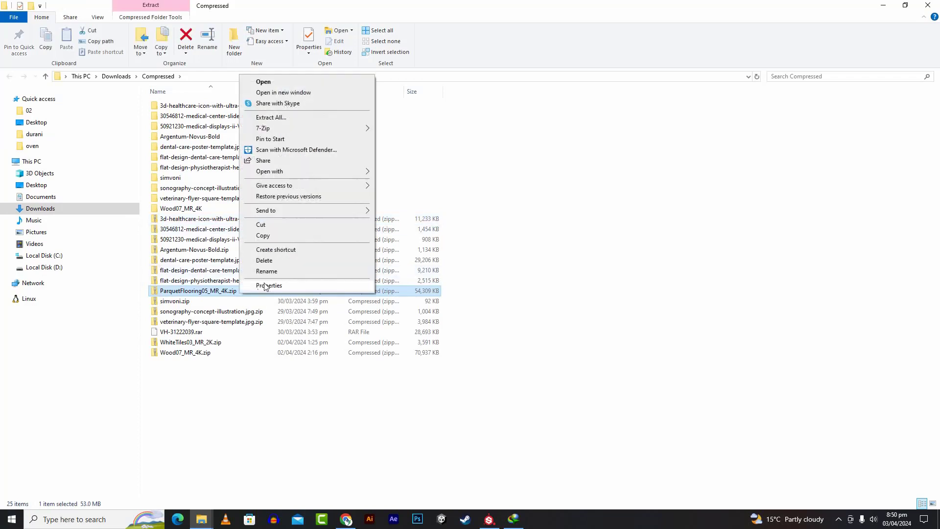
{"action": "mouse_move", "coordinate": [317, 133]}
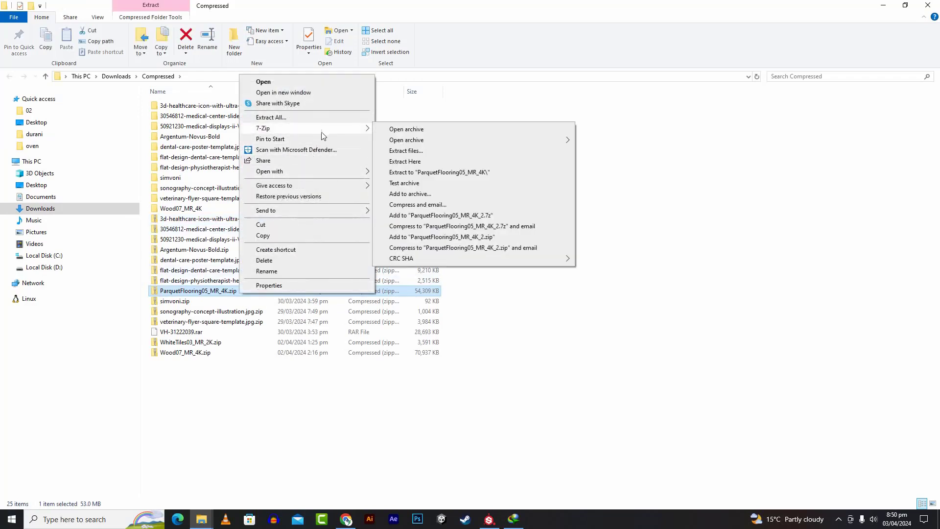
{"action": "left_click", "coordinate": [431, 174]}
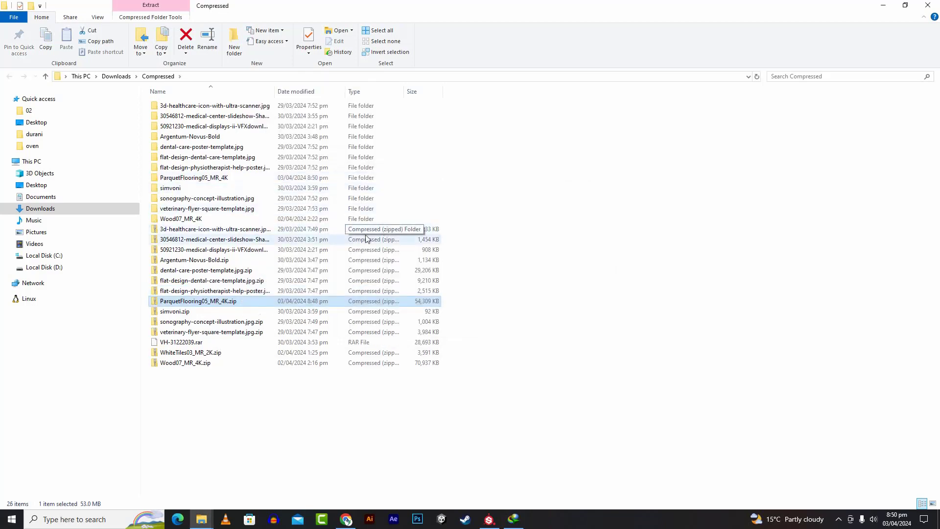
{"action": "double_click", "coordinate": [219, 179]}
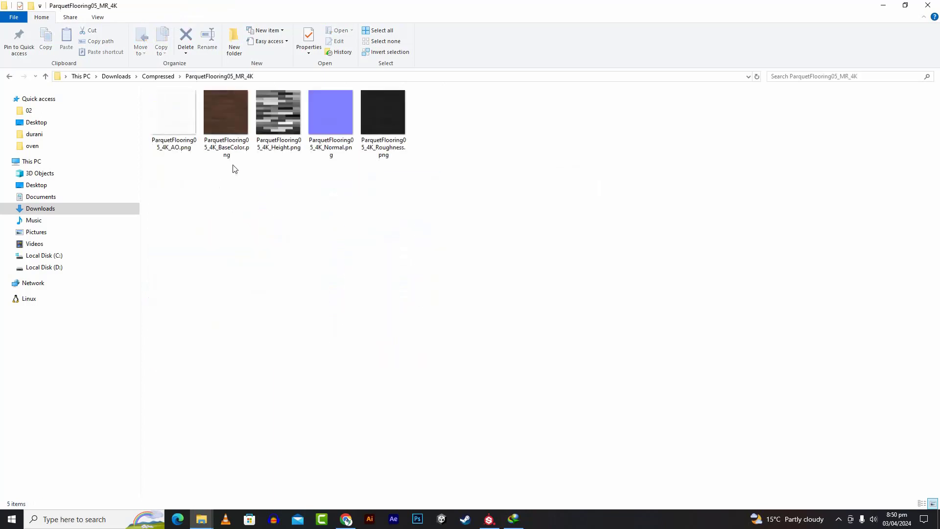
Select the ParquetFlooring05 BaseColor, Normal and Roughness maps and carry them over to Substance Painter.
{"action": "left_click", "coordinate": [345, 130]}
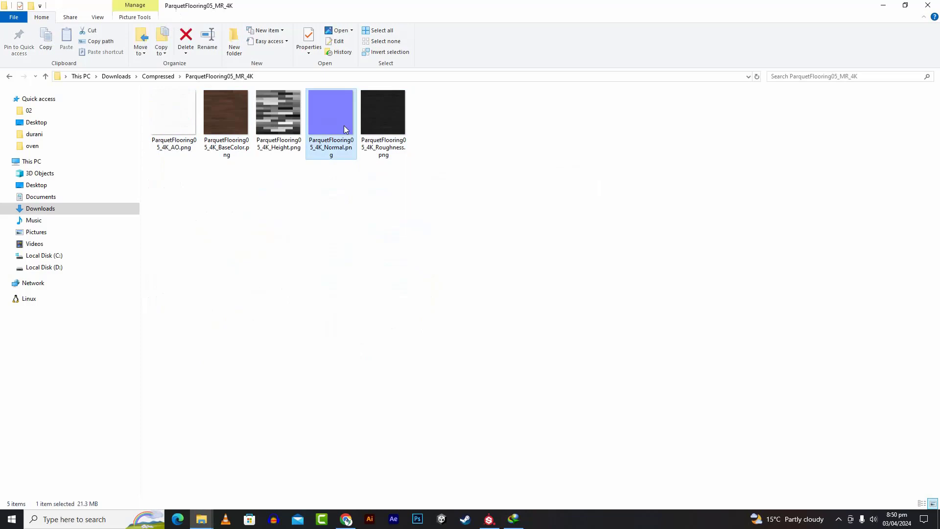
{"action": "left_click", "coordinate": [376, 151], "text": "ctrl"}
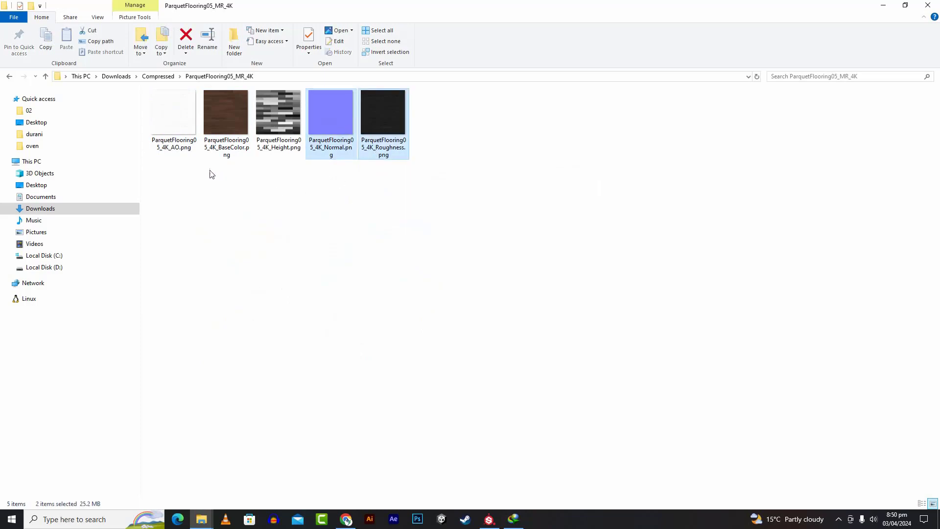
{"action": "left_click", "coordinate": [226, 144], "text": "ctrl"}
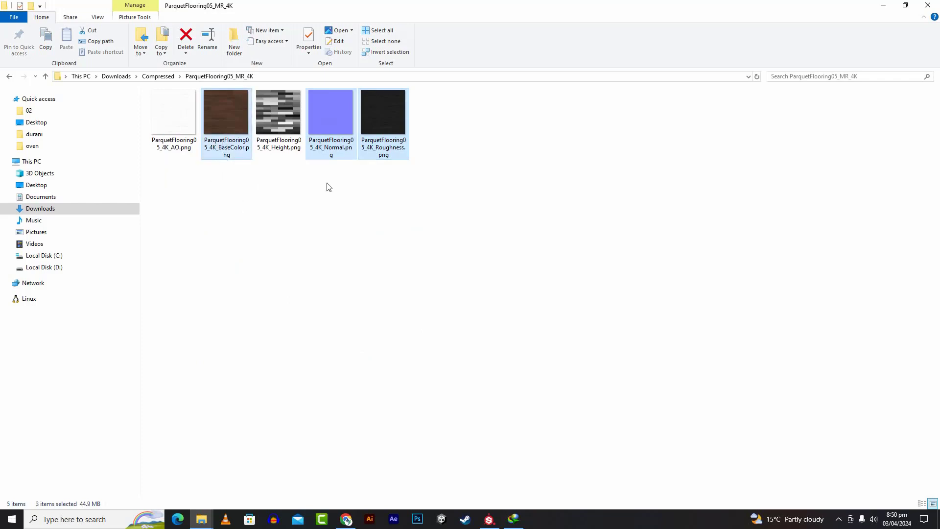
{"action": "mouse_move", "coordinate": [340, 153]}
{"action": "left_mouse_down"}
{"action": "mouse_move", "coordinate": [479, 242]}
{"action": "mouse_move", "coordinate": [518, 428]}
{"action": "mouse_move", "coordinate": [488, 520]}
{"action": "mouse_move", "coordinate": [499, 451]}
{"action": "mouse_move", "coordinate": [496, 527]}
{"action": "left_mouse_up"}
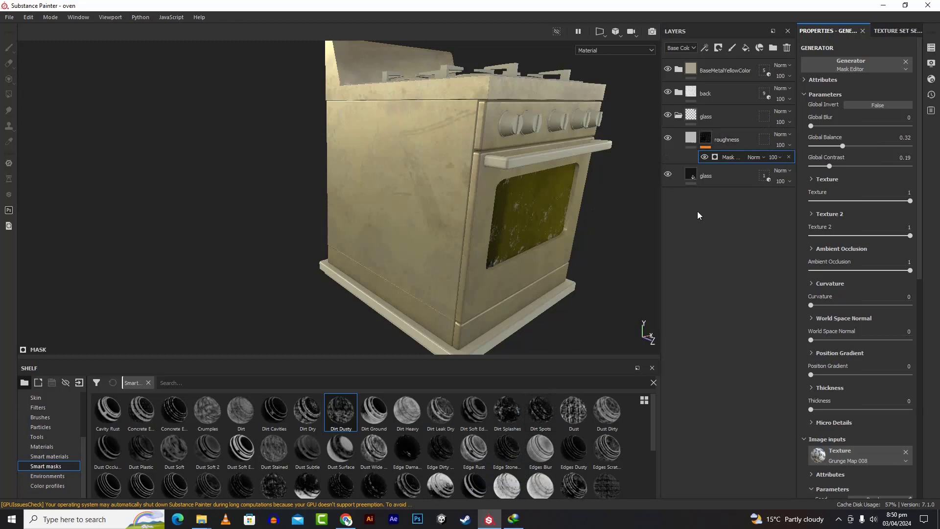
Collapse the glass folder and add a fill layer outside it, at the bottom of the layer stack.
{"action": "left_click", "coordinate": [692, 139]}
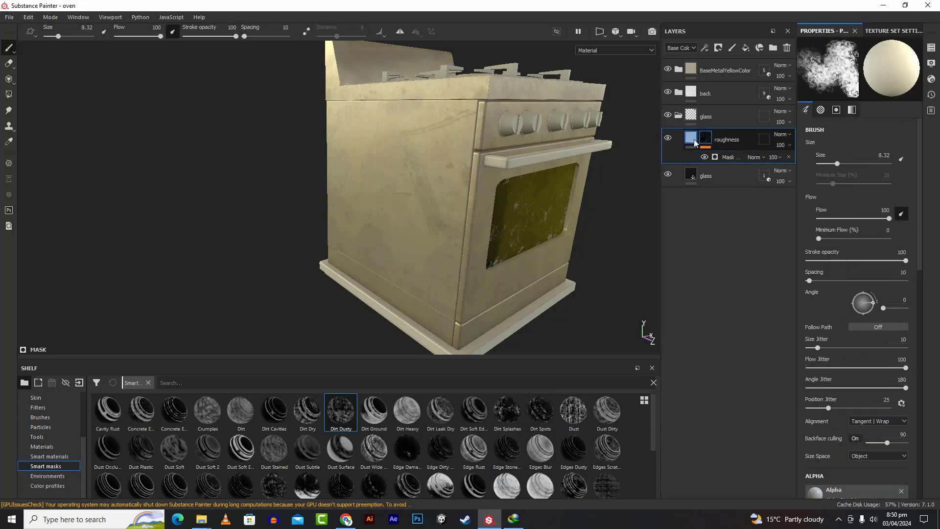
{"action": "left_click", "coordinate": [691, 139]}
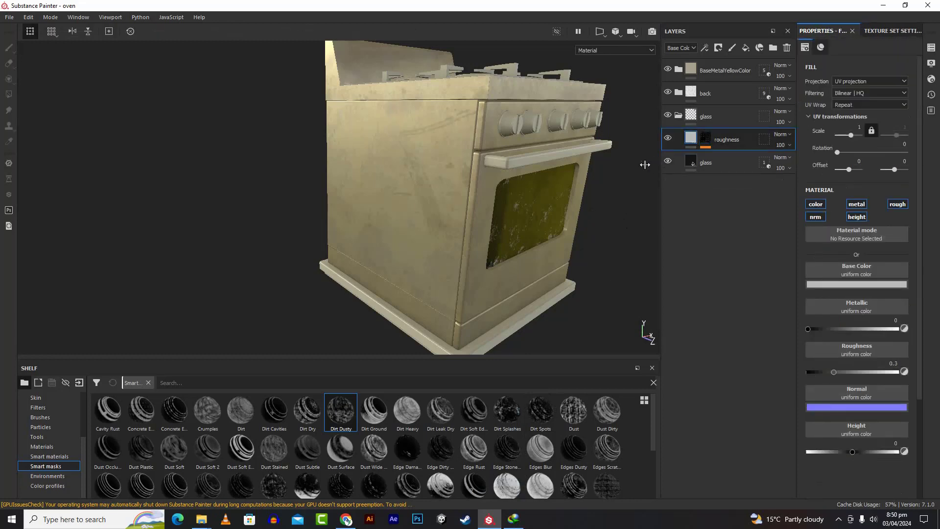
{"action": "left_click", "coordinate": [678, 115]}
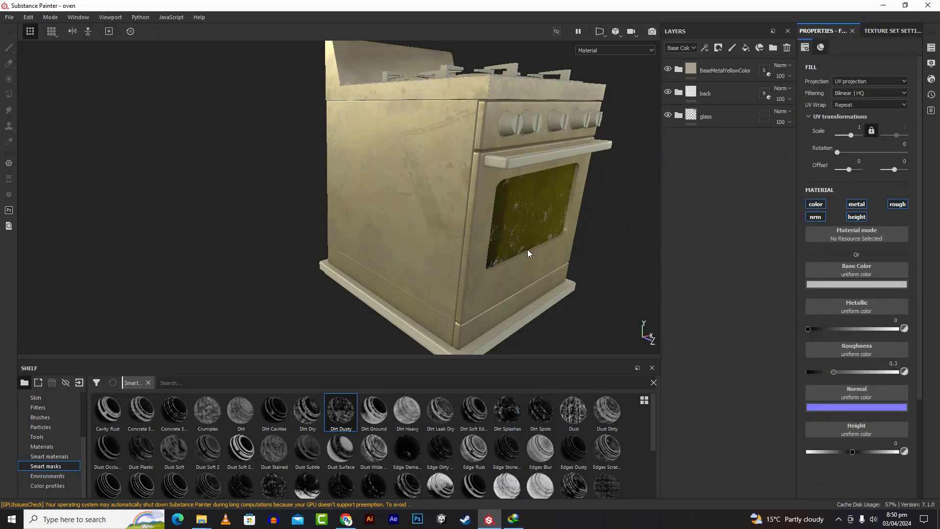
{"action": "scroll", "coordinate": [405, 184], "scroll_direction": "up", "scroll_amount": 5}
{"action": "scroll", "coordinate": [466, 206], "scroll_direction": "down", "scroll_amount": 7}
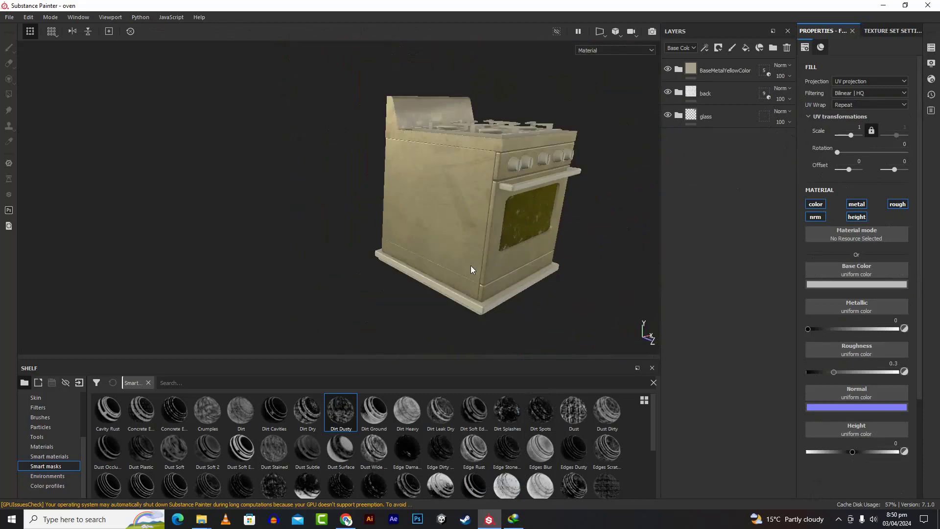
{"action": "left_click_drag", "start_coordinate": [471, 266], "coordinate": [500, 293], "text": "alt"}
{"action": "left_click", "coordinate": [497, 291]}
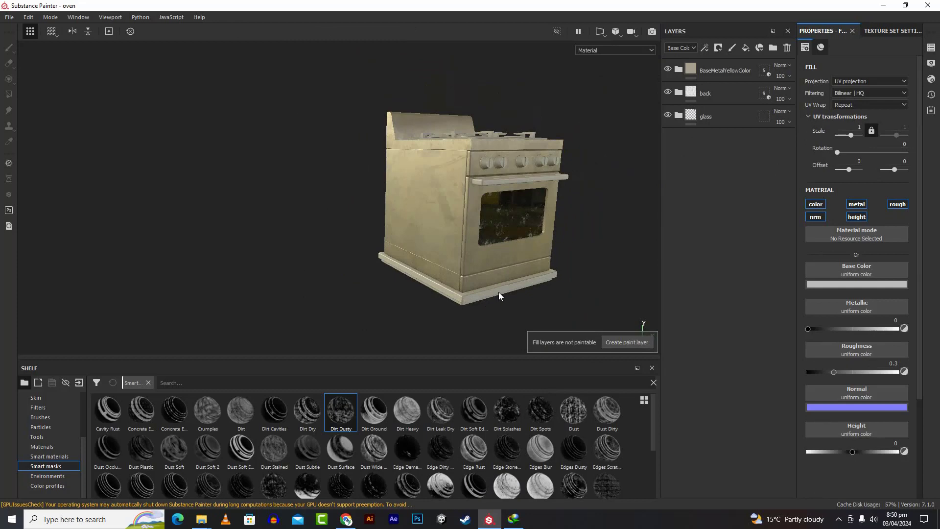
{"action": "left_click", "coordinate": [744, 49]}
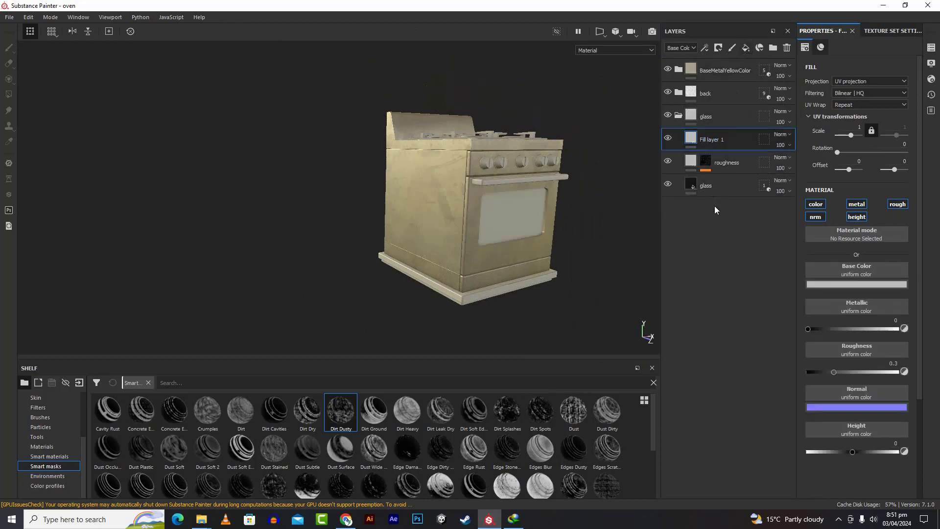
{"action": "left_click_drag", "start_coordinate": [714, 137], "coordinate": [704, 161]}
{"action": "left_click", "coordinate": [679, 138]}
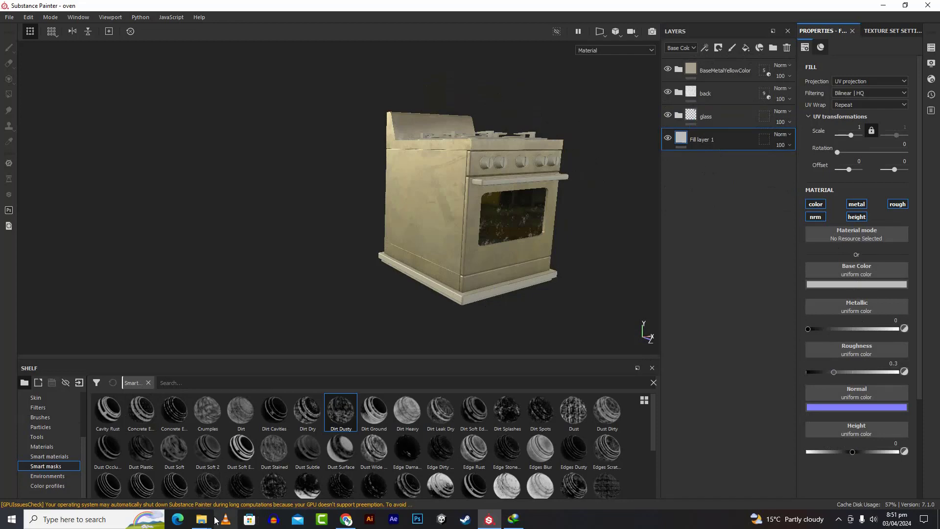
Load the ParquetFlooring05 BaseColor, Normal and Roughness maps from File Explorer into Substance Painter's resource import.
{"action": "mouse_move", "coordinate": [207, 521]}
{"action": "left_click", "coordinate": [288, 470]}
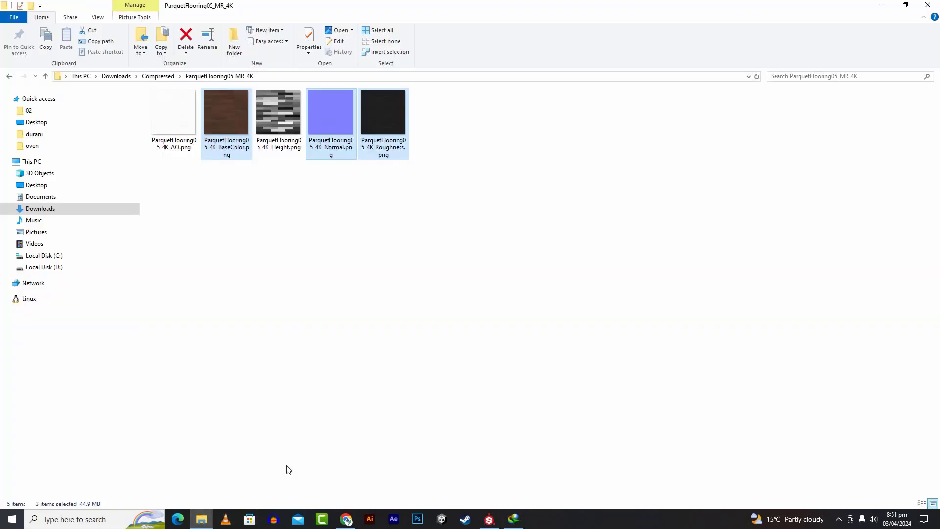
{"action": "mouse_move", "coordinate": [394, 147]}
{"action": "left_mouse_down"}
{"action": "mouse_move", "coordinate": [514, 330]}
{"action": "mouse_move", "coordinate": [491, 405]}
{"action": "mouse_move", "coordinate": [489, 516]}
{"action": "mouse_move", "coordinate": [441, 455]}
{"action": "left_mouse_up"}
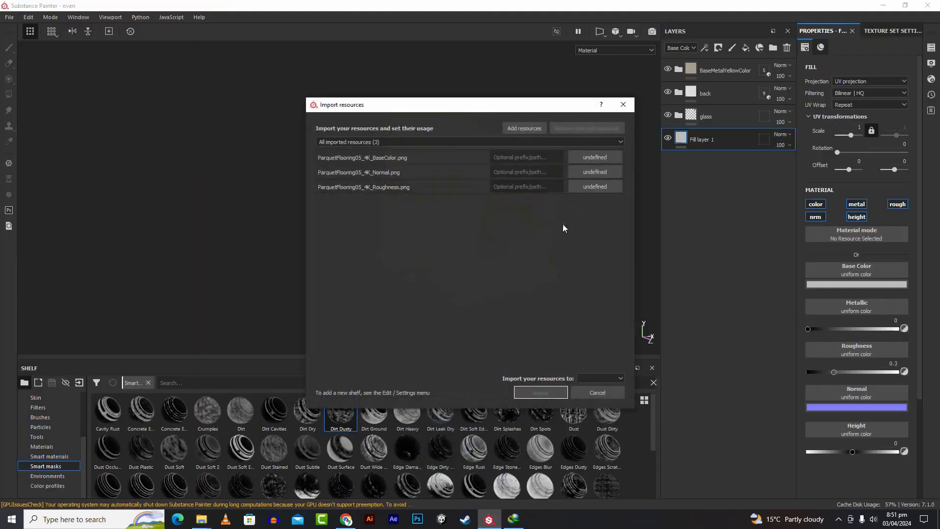
{"action": "left_click", "coordinate": [411, 245]}
{"action": "left_click_drag", "start_coordinate": [420, 243], "coordinate": [340, 138]}
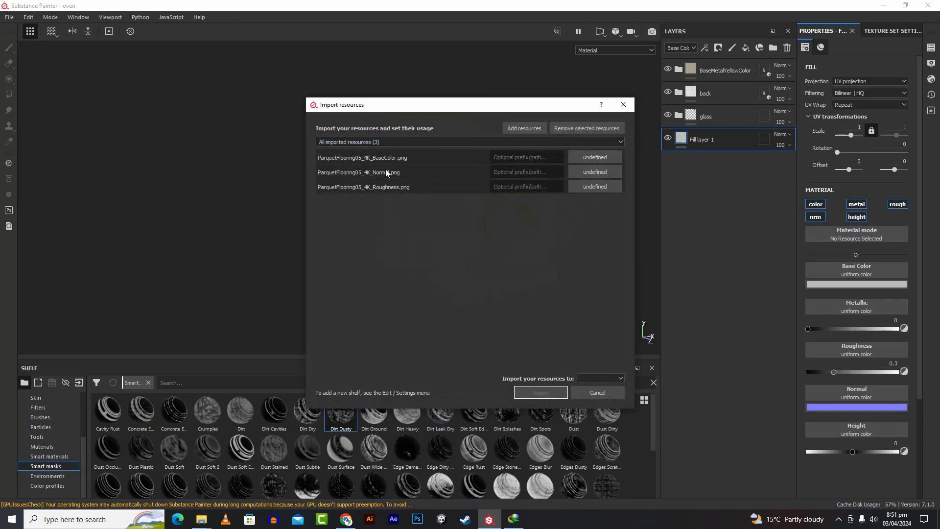
Set the usage of all three parquet maps to texture and import them into project 'oven'.
{"action": "left_click", "coordinate": [590, 158]}
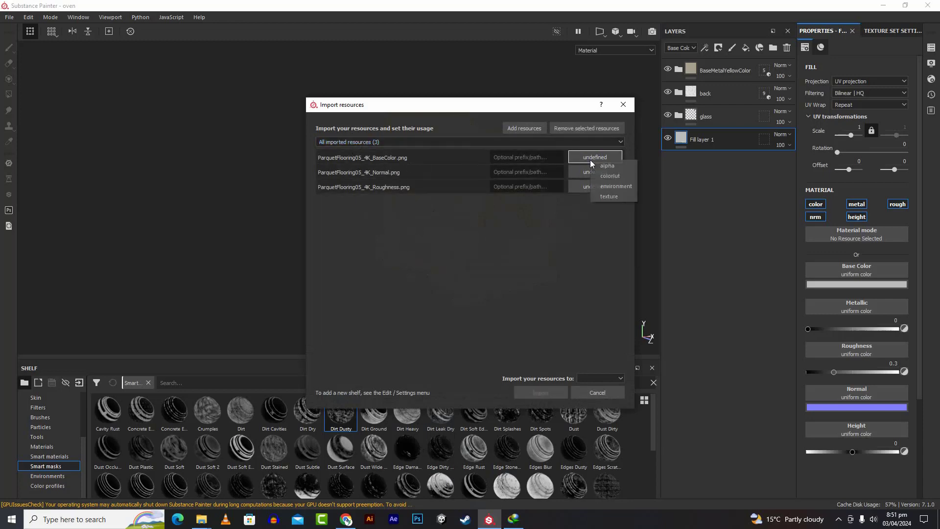
{"action": "left_click", "coordinate": [612, 197]}
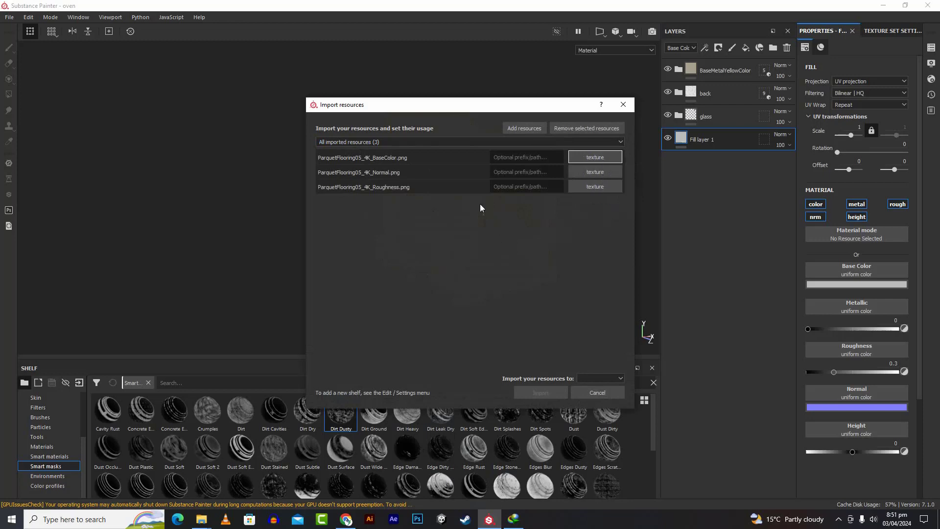
{"action": "left_click", "coordinate": [612, 378]}
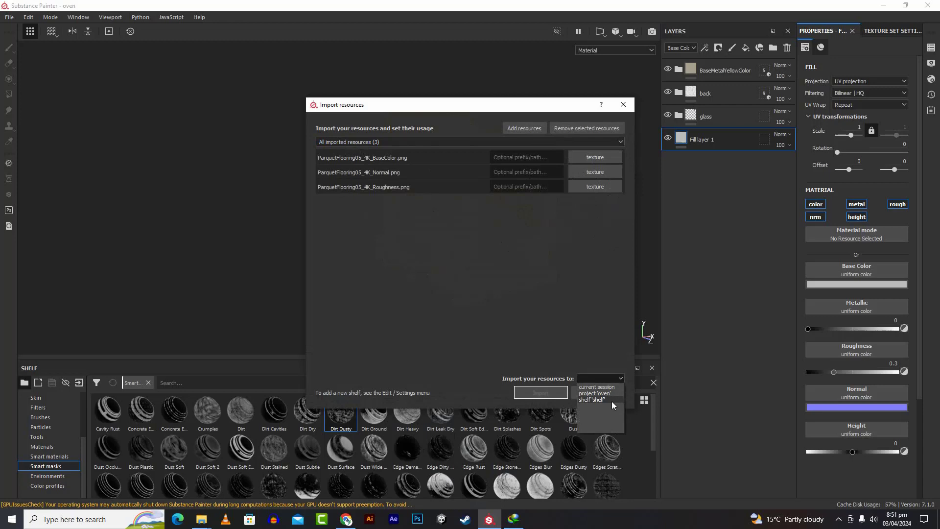
{"action": "left_click", "coordinate": [612, 394]}
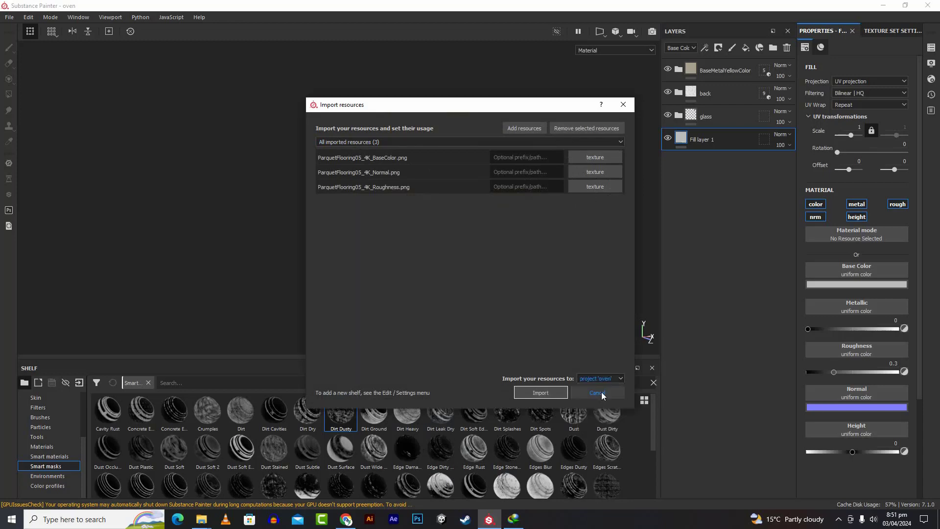
{"action": "left_click", "coordinate": [539, 393]}
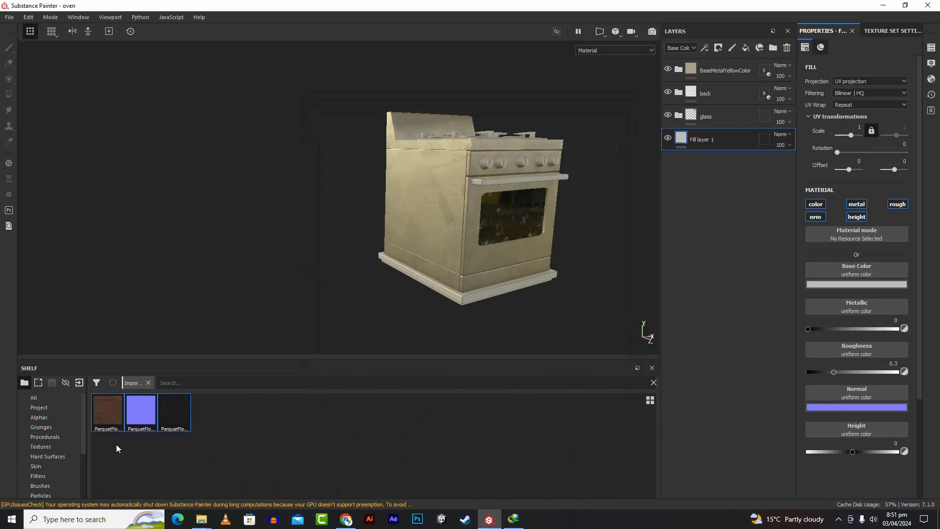
Assign the parquet BaseColor, Normal and Roughness textures to the matching channels of Fill layer 1.
{"action": "left_click_drag", "start_coordinate": [112, 424], "coordinate": [857, 270]}
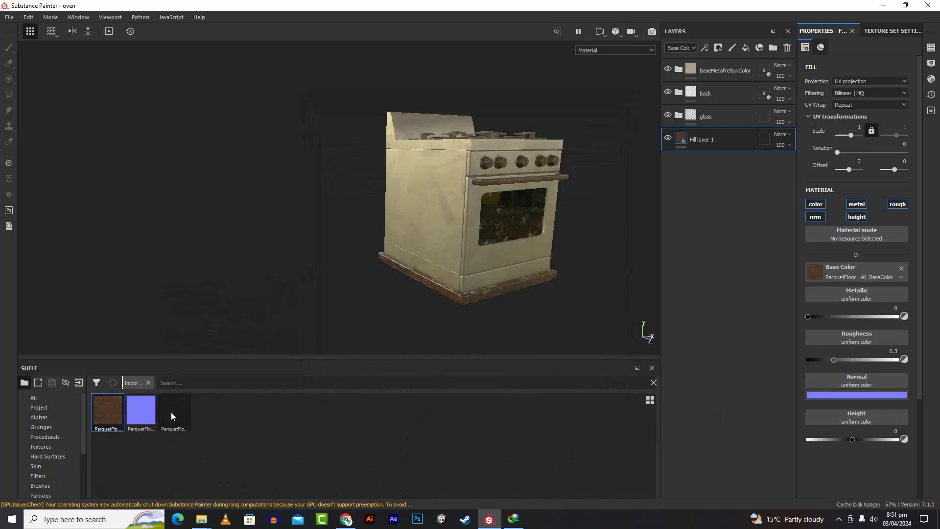
{"action": "left_click_drag", "start_coordinate": [149, 416], "coordinate": [842, 384]}
{"action": "left_click_drag", "start_coordinate": [185, 419], "coordinate": [863, 339]}
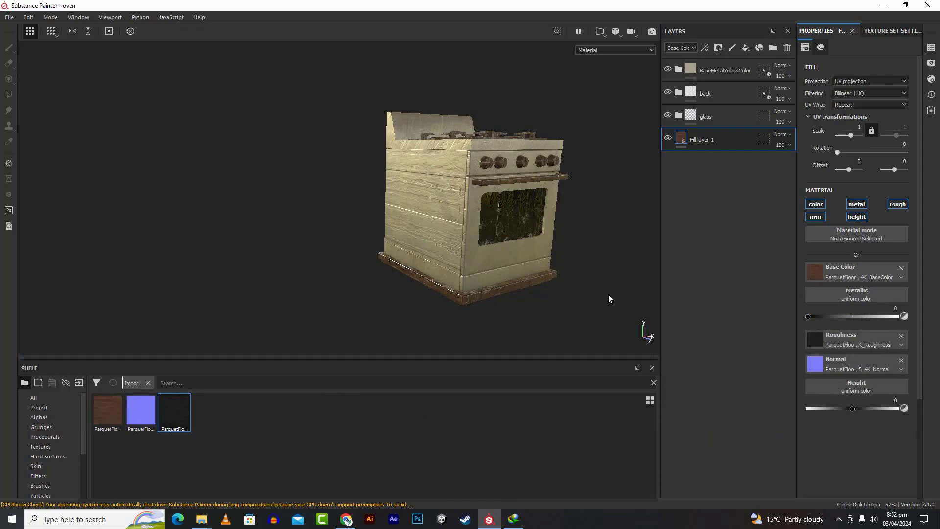
Restrict the wood fill layer to the bottomstand mesh by excluding all other meshes from its geometry mask.
{"action": "scroll", "coordinate": [550, 320], "scroll_direction": "up", "scroll_amount": 6}
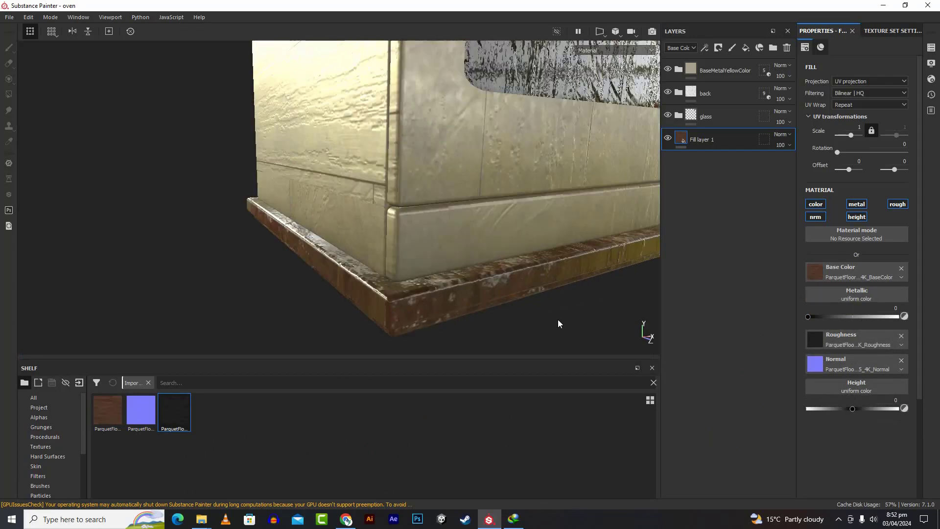
{"action": "scroll", "coordinate": [559, 323], "scroll_direction": "up", "scroll_amount": 2}
{"action": "left_click_drag", "start_coordinate": [559, 323], "coordinate": [512, 299], "text": "alt"}
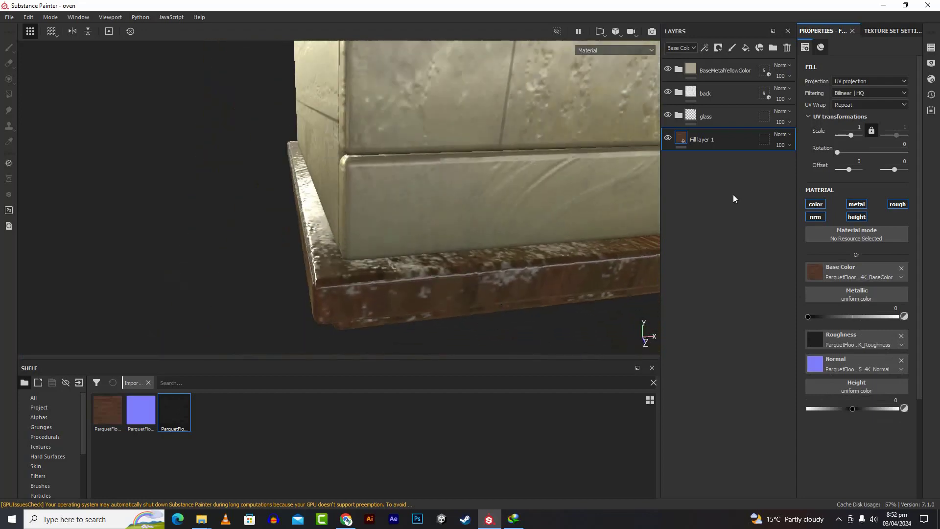
{"action": "right_click", "coordinate": [767, 140]}
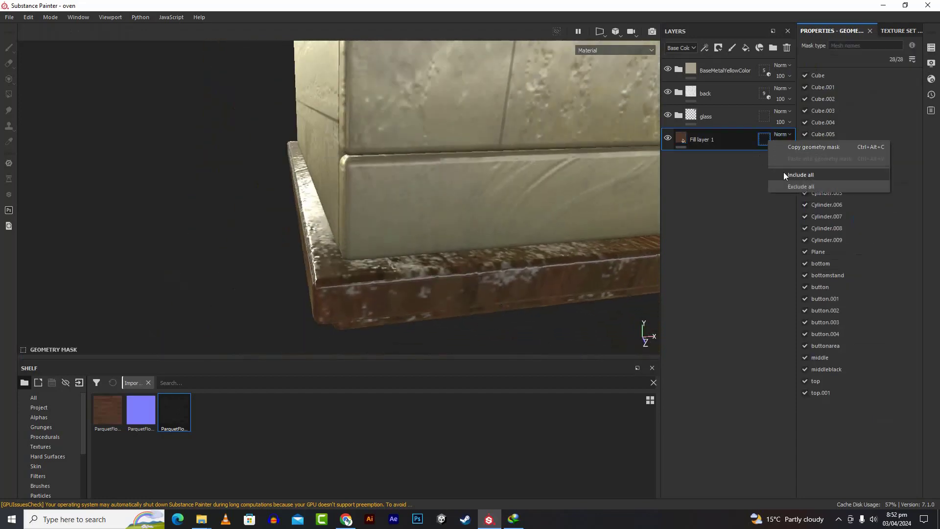
{"action": "left_click", "coordinate": [789, 186]}
{"action": "left_click", "coordinate": [537, 279]}
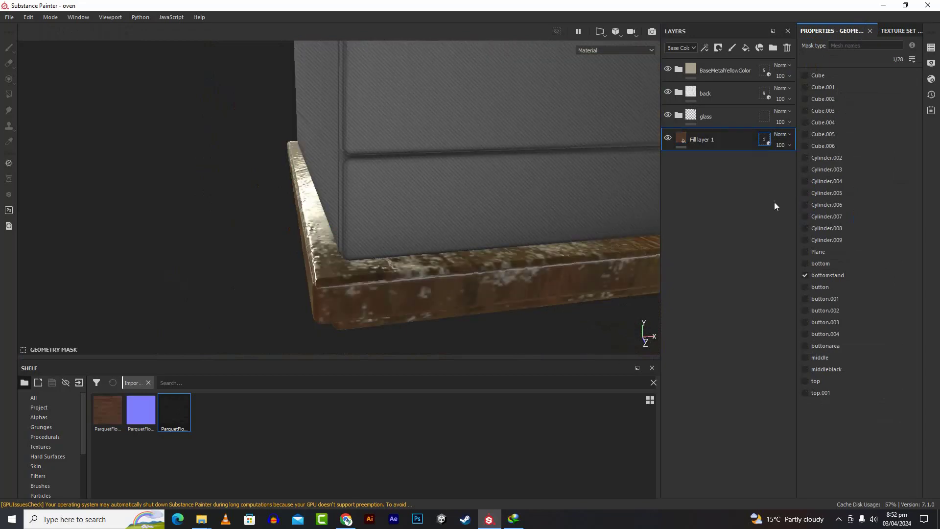
{"action": "left_click", "coordinate": [680, 139]}
{"action": "scroll", "coordinate": [431, 215], "scroll_direction": "up", "scroll_amount": 2}
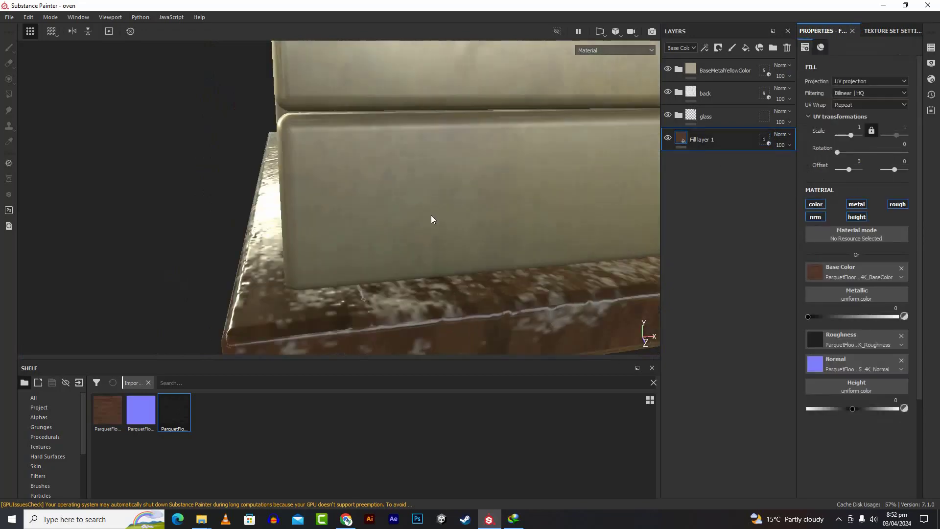
{"action": "scroll", "coordinate": [433, 216], "scroll_direction": "down", "scroll_amount": 3}
{"action": "left_click_drag", "start_coordinate": [390, 215], "coordinate": [403, 239], "text": "alt"}
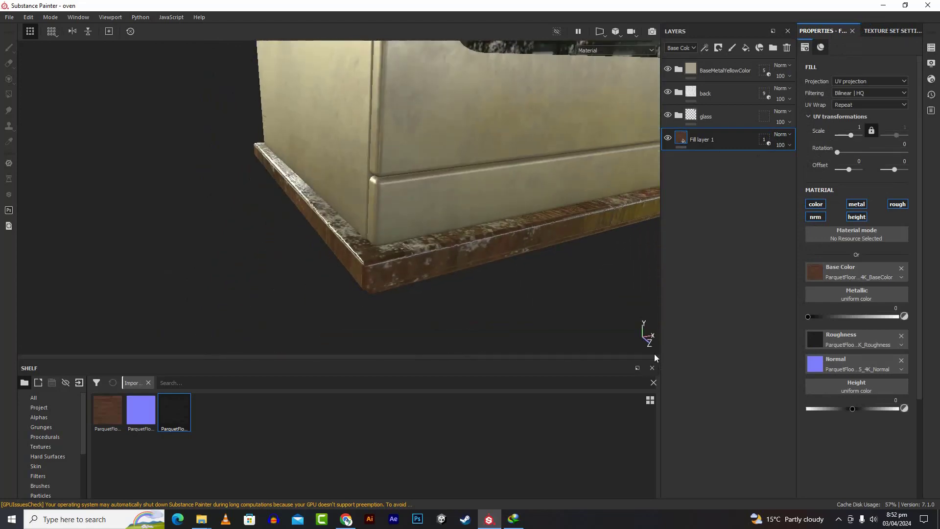
Set the uniform Height of Fill layer 1 to 0.0265.
{"action": "left_click", "coordinate": [491, 248]}
{"action": "left_click", "coordinate": [902, 345]}
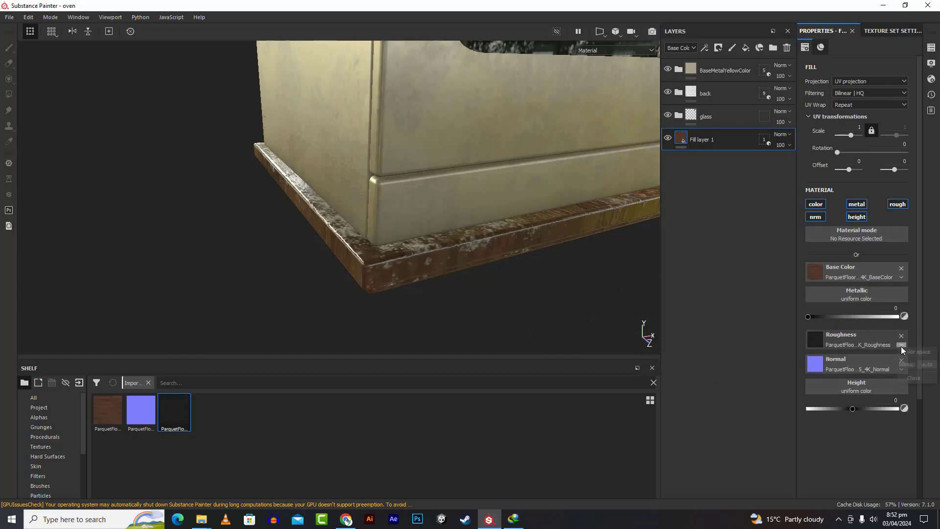
{"action": "left_click", "coordinate": [883, 439]}
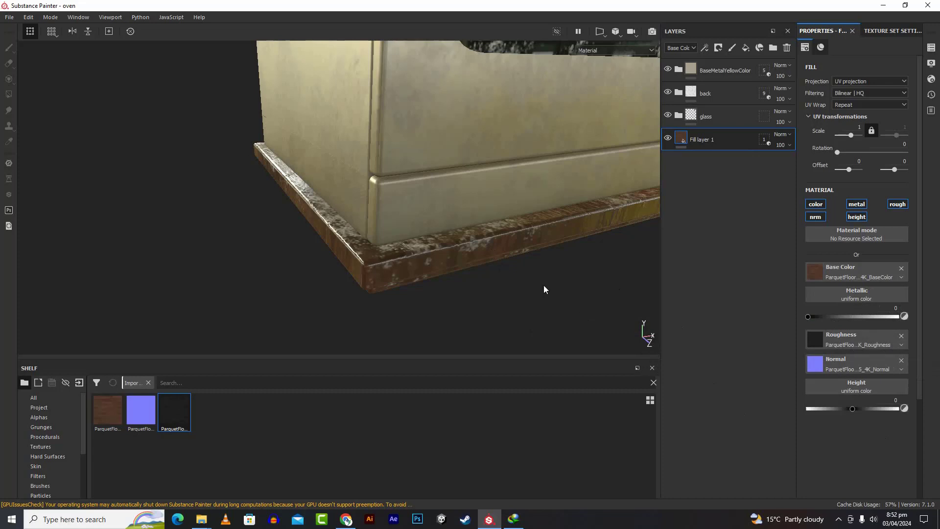
{"action": "left_click", "coordinate": [473, 257]}
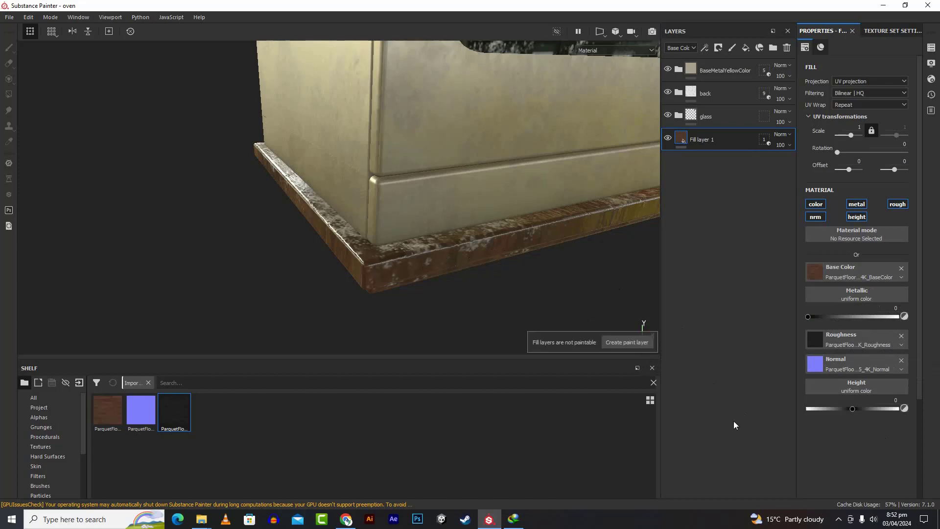
{"action": "mouse_move", "coordinate": [854, 410]}
{"action": "left_mouse_down"}
{"action": "mouse_move", "coordinate": [784, 412]}
{"action": "mouse_move", "coordinate": [938, 412]}
{"action": "left_mouse_up"}
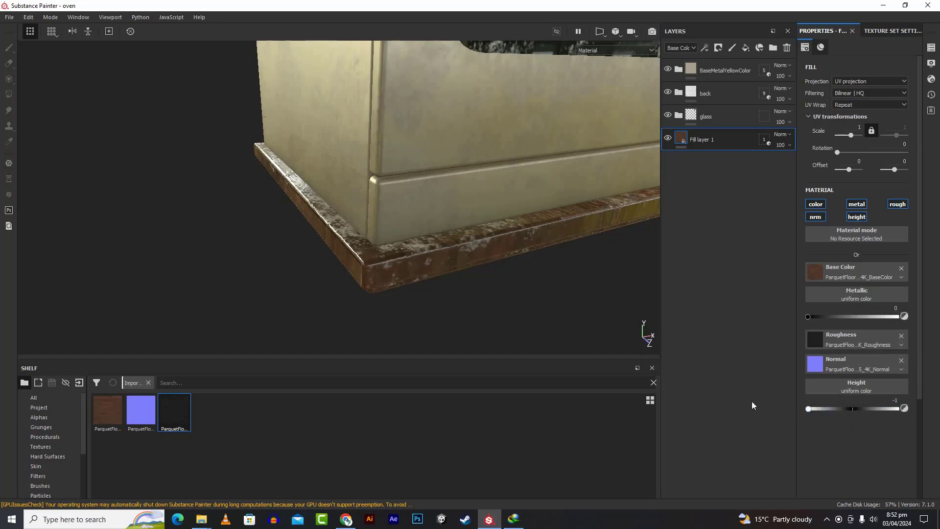
{"action": "left_click_drag", "start_coordinate": [835, 409], "coordinate": [854, 412]}
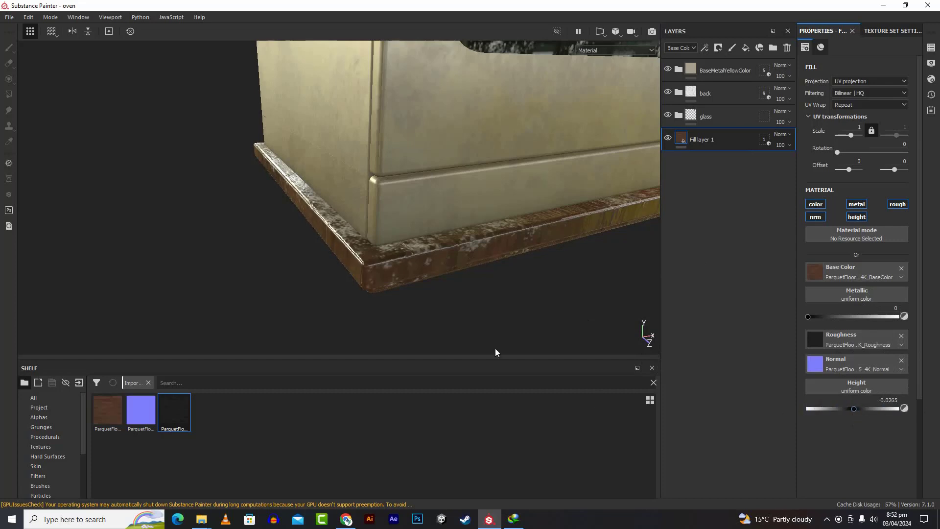
{"action": "scroll", "coordinate": [474, 316], "scroll_direction": "down", "scroll_amount": 3}
{"action": "scroll", "coordinate": [475, 316], "scroll_direction": "up", "scroll_amount": 4}
{"action": "scroll", "coordinate": [475, 315], "scroll_direction": "down", "scroll_amount": 5}
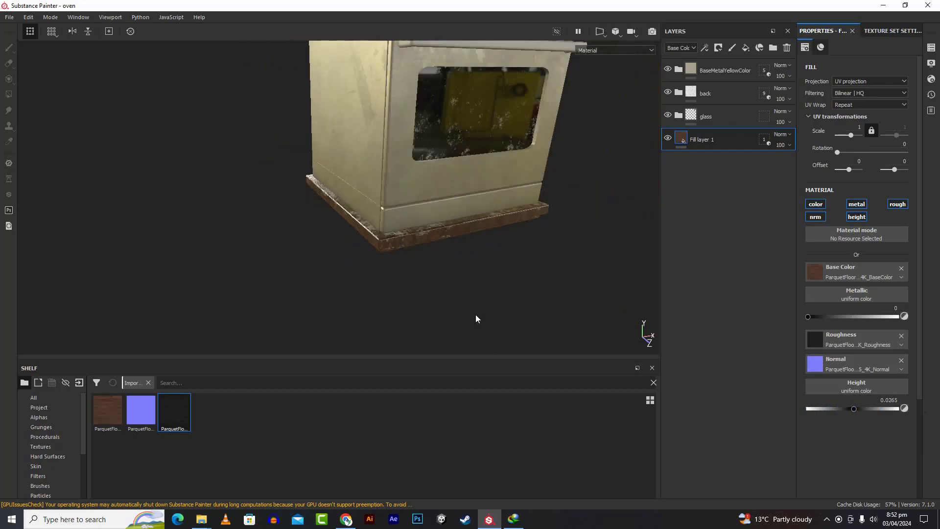
Search the smart materials for steel and apply Steel Gun Painted to the oven as a new layer above BaseMetalYellowColor.
{"action": "left_click_drag", "start_coordinate": [475, 314], "coordinate": [402, 295], "text": "alt"}
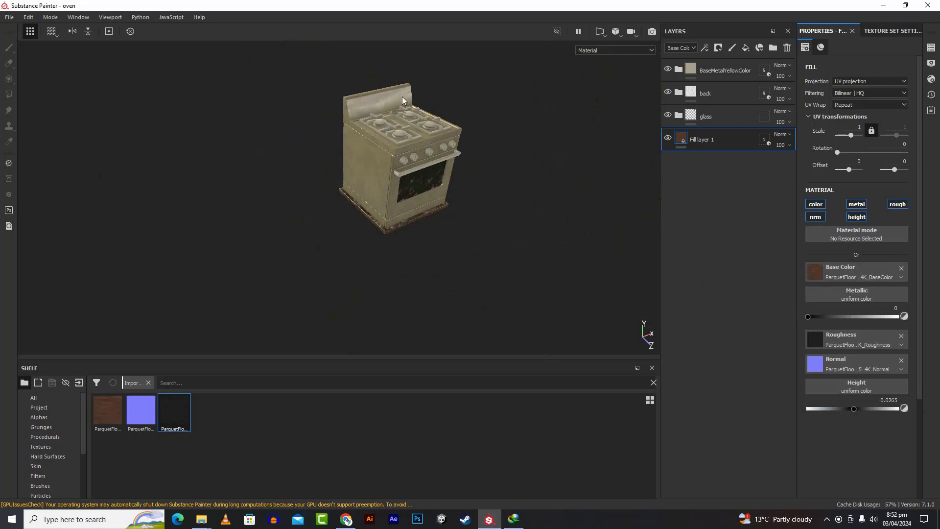
{"action": "scroll", "coordinate": [398, 117], "scroll_direction": "down", "scroll_amount": 1}
{"action": "scroll", "coordinate": [402, 114], "scroll_direction": "up", "scroll_amount": 5}
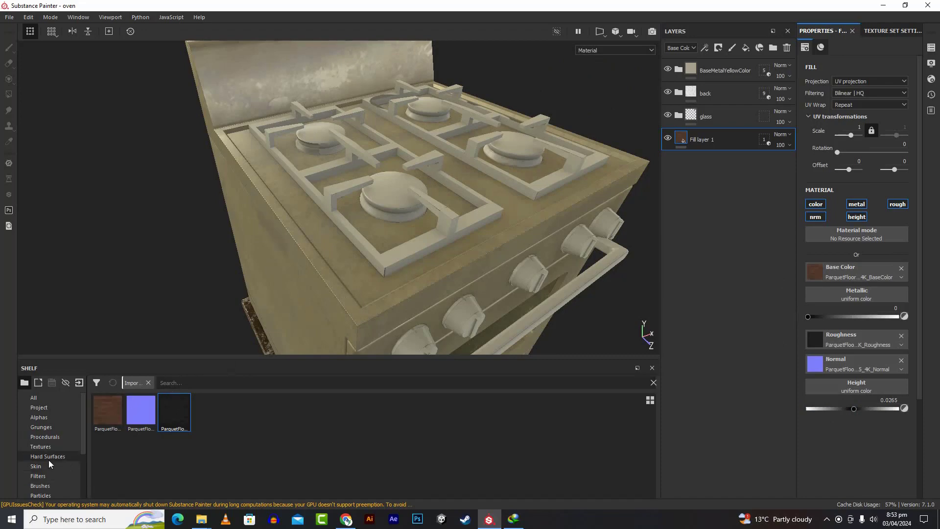
{"action": "scroll", "coordinate": [49, 439], "scroll_direction": "down", "scroll_amount": 3}
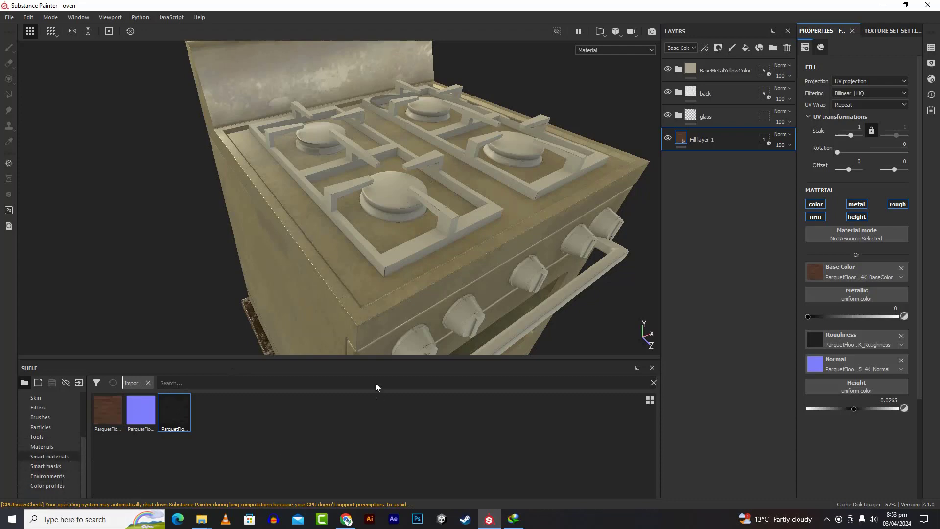
{"action": "left_click", "coordinate": [52, 459]}
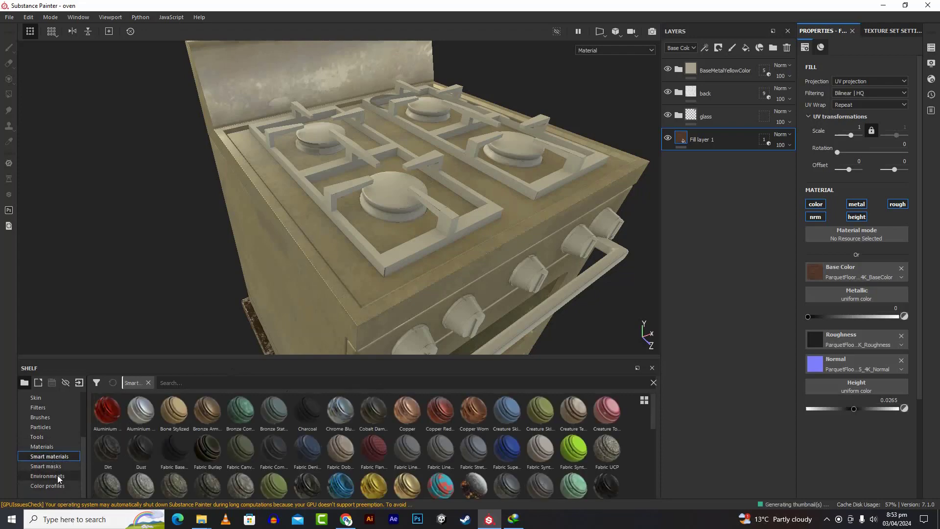
{"action": "left_click", "coordinate": [191, 384]}
{"action": "type", "text": "st"}
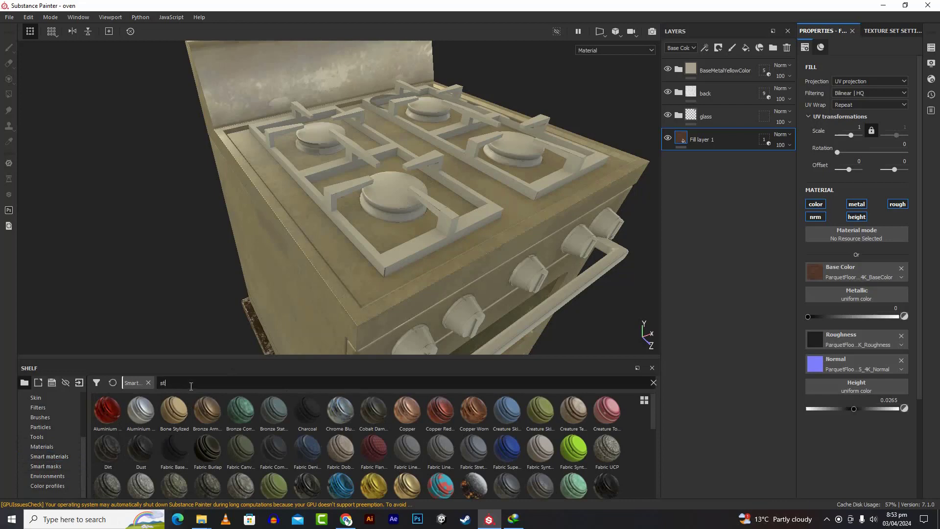
{"action": "type", "text": "eel"}
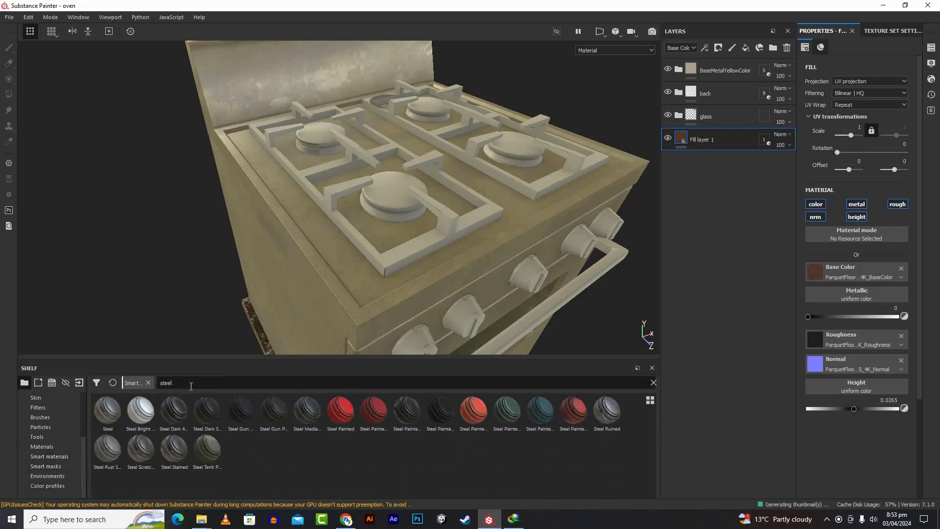
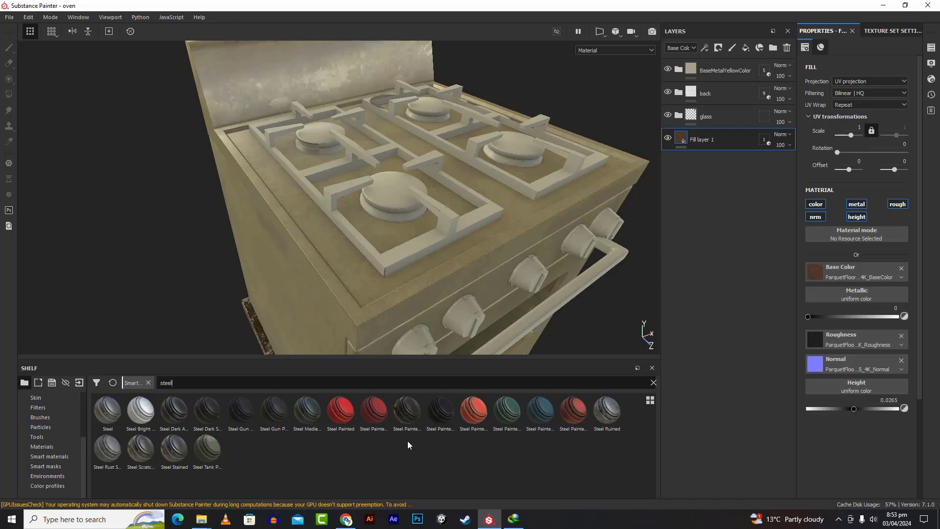
{"action": "mouse_move", "coordinate": [272, 407]}
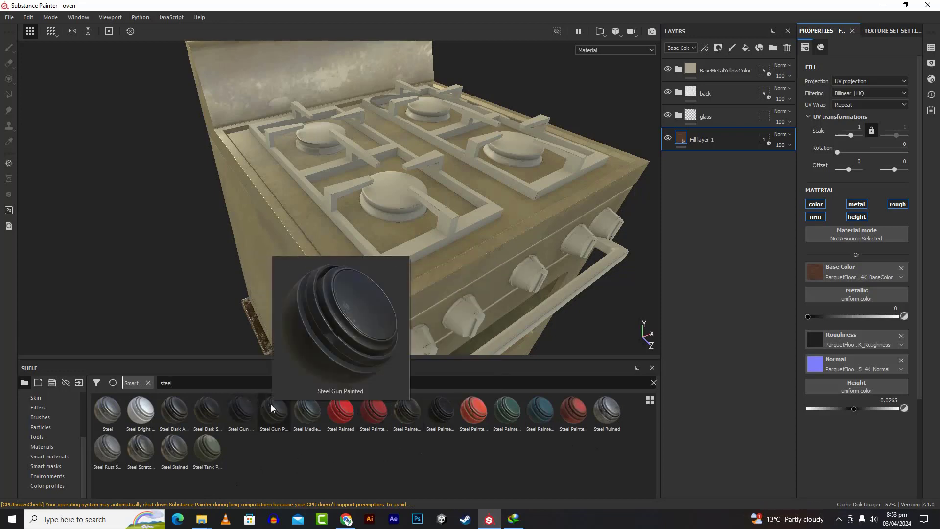
{"action": "mouse_move", "coordinate": [272, 408]}
{"action": "left_mouse_down"}
{"action": "mouse_move", "coordinate": [406, 221]}
{"action": "mouse_move", "coordinate": [399, 200]}
{"action": "left_mouse_up"}
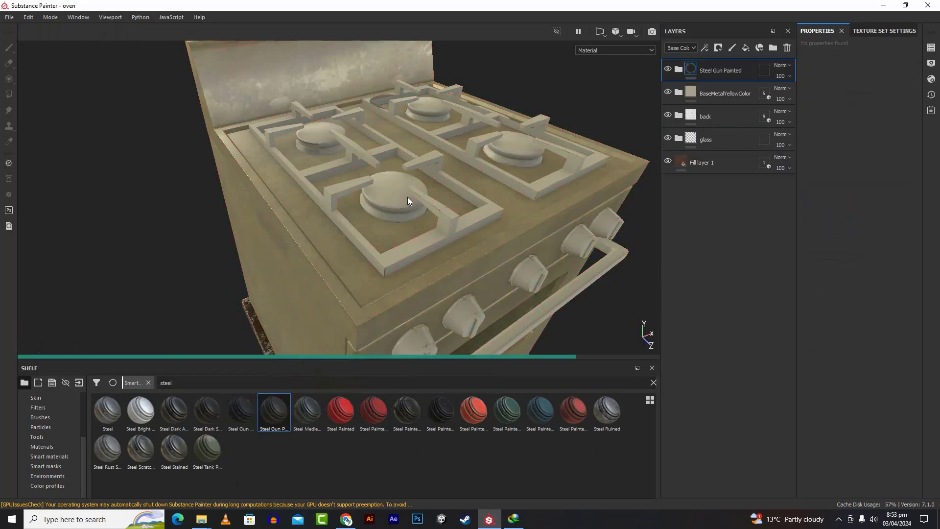
Restrict the Steel Gun Painted geometry mask to the two burner grates and four burners: Cube.001, Cube.002 and Cylinder.002 through Cylinder.005.
{"action": "right_click", "coordinate": [764, 75]}
{"action": "left_click", "coordinate": [776, 116]}
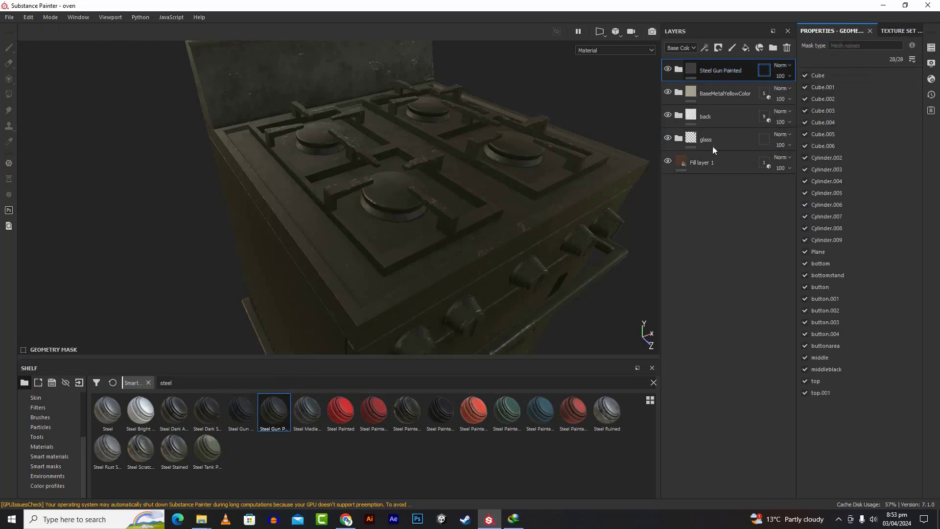
{"action": "left_click", "coordinate": [522, 161]}
{"action": "left_click", "coordinate": [516, 186]}
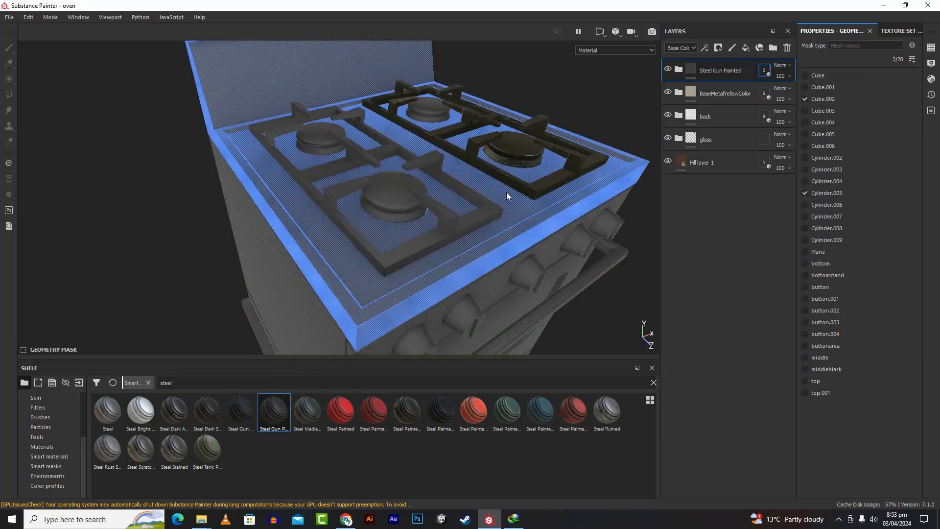
{"action": "left_click", "coordinate": [487, 210]}
{"action": "left_click", "coordinate": [430, 109]}
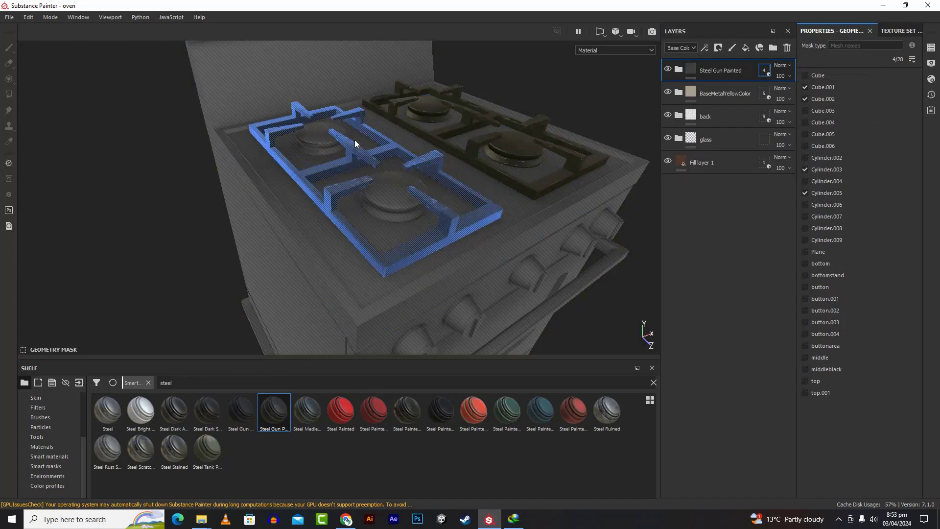
{"action": "left_click", "coordinate": [333, 143]}
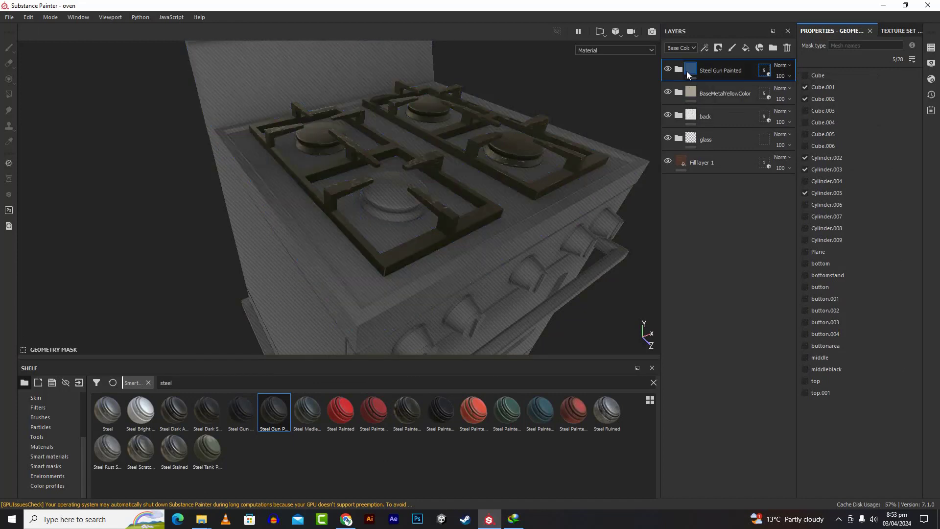
{"action": "left_click", "coordinate": [690, 74]}
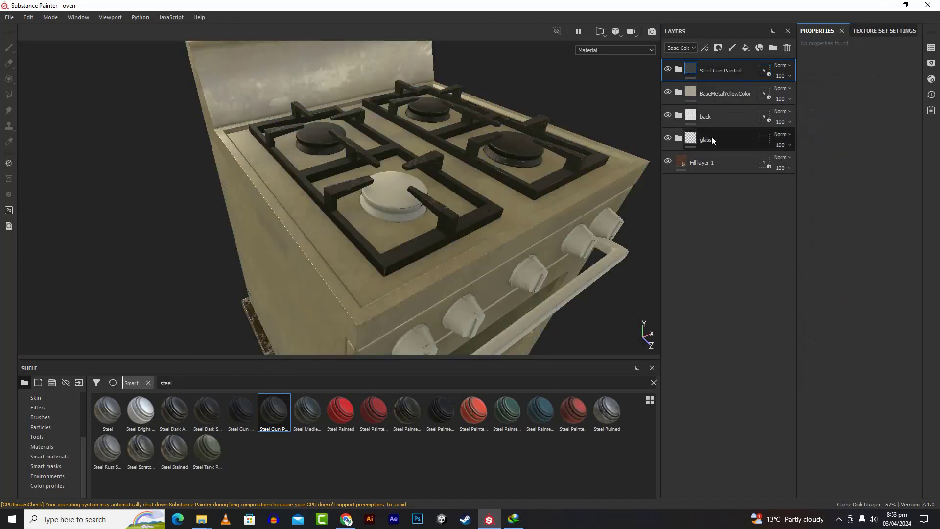
{"action": "left_click", "coordinate": [766, 70]}
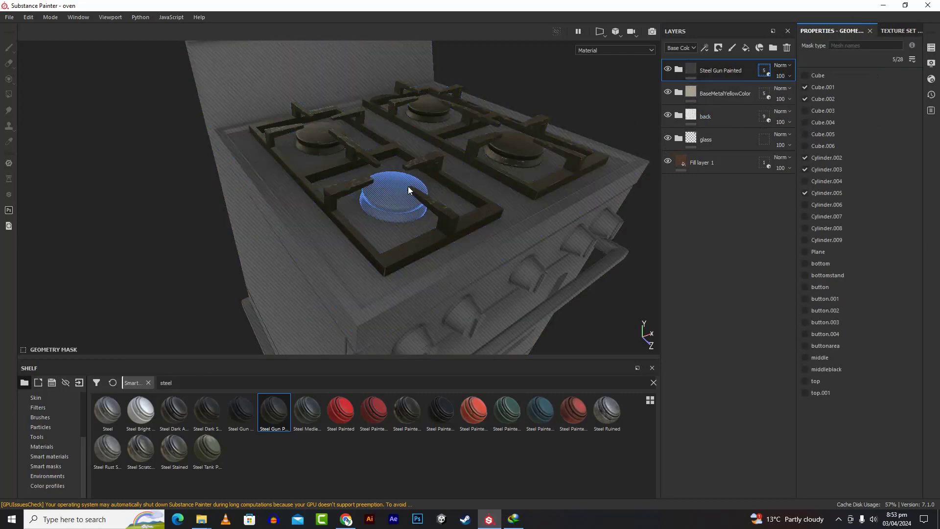
{"action": "left_click", "coordinate": [402, 197]}
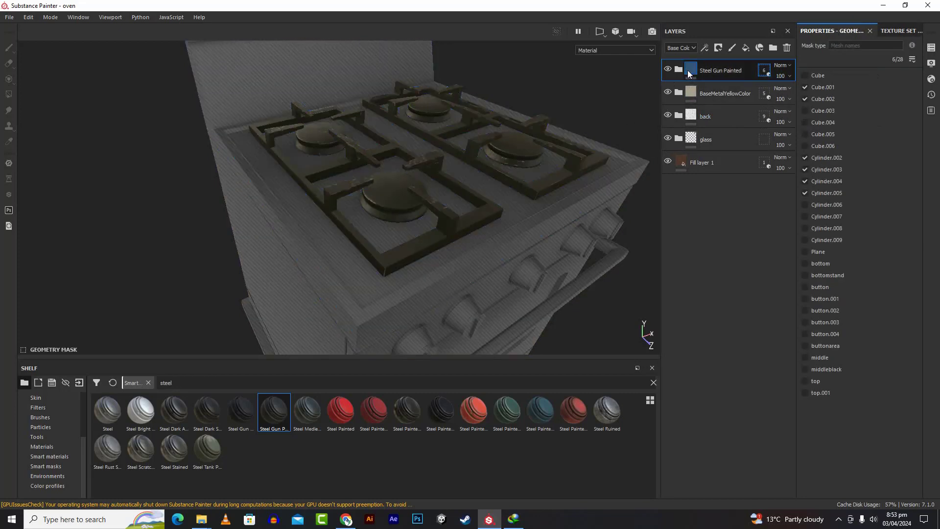
{"action": "left_click", "coordinate": [689, 73]}
Examine the dark steel burners and grates up close and from several angles, together with the whole oven.
{"action": "scroll", "coordinate": [518, 240], "scroll_direction": "down", "scroll_amount": 5}
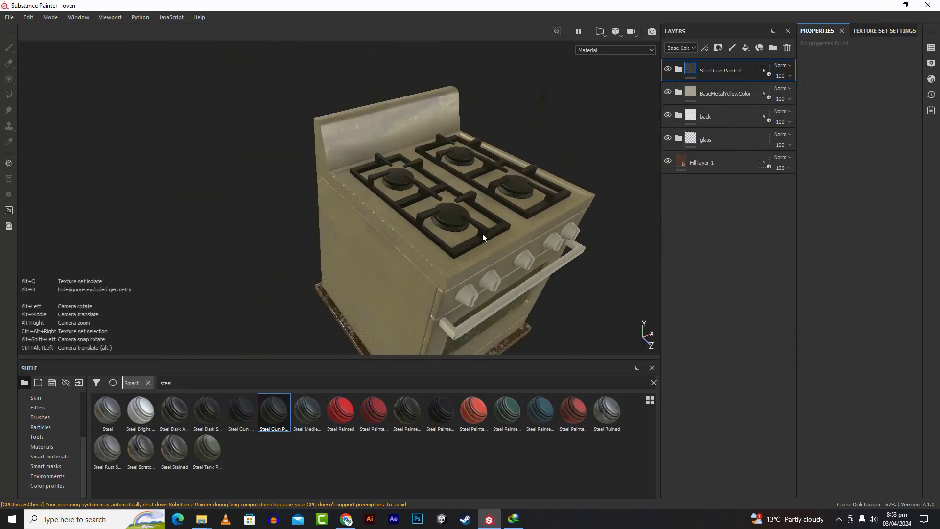
{"action": "left_click_drag", "start_coordinate": [483, 233], "coordinate": [526, 223], "text": "alt"}
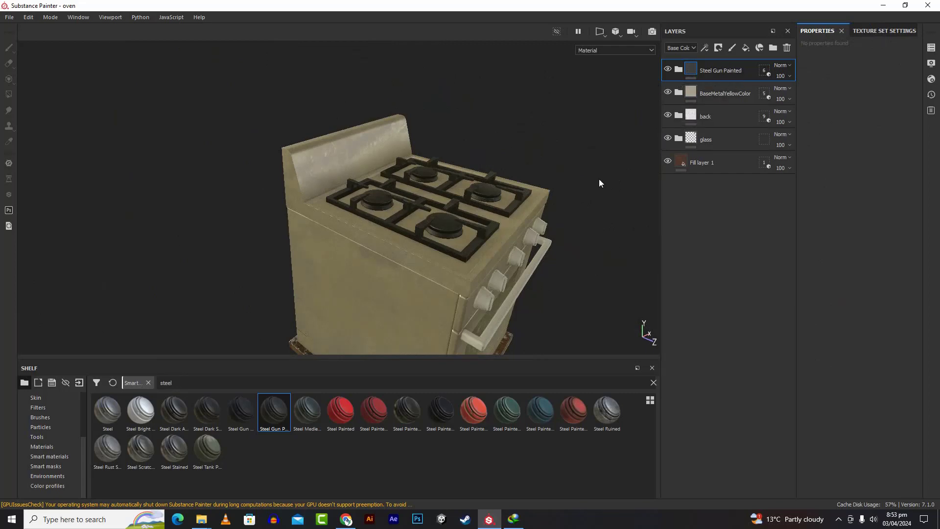
{"action": "scroll", "coordinate": [580, 205], "scroll_direction": "up", "scroll_amount": 1}
{"action": "scroll", "coordinate": [436, 241], "scroll_direction": "down", "scroll_amount": 4}
{"action": "scroll", "coordinate": [437, 242], "scroll_direction": "up", "scroll_amount": 5}
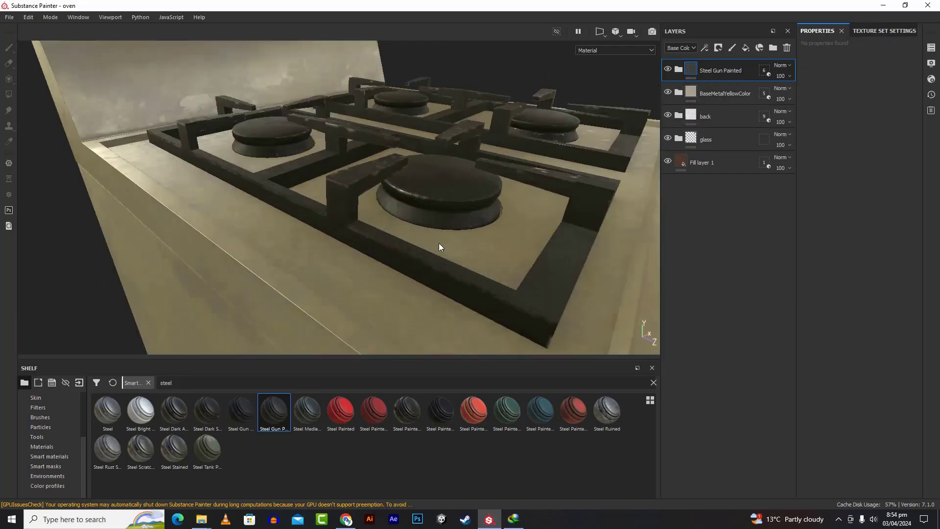
{"action": "left_click_drag", "start_coordinate": [439, 243], "coordinate": [543, 255], "text": "alt"}
{"action": "scroll", "coordinate": [488, 248], "scroll_direction": "up", "scroll_amount": 5}
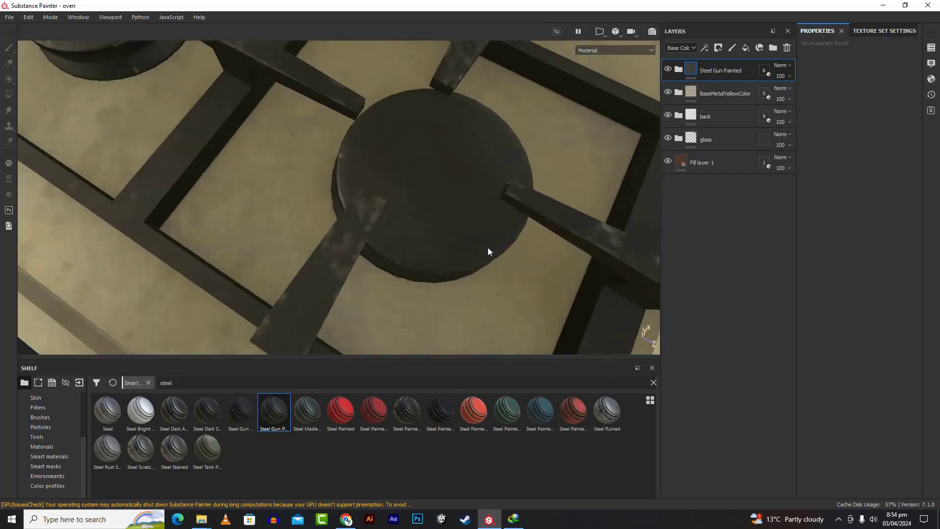
{"action": "left_click_drag", "start_coordinate": [487, 247], "coordinate": [239, 211], "text": "alt"}
{"action": "scroll", "coordinate": [239, 211], "scroll_direction": "down", "scroll_amount": 6}
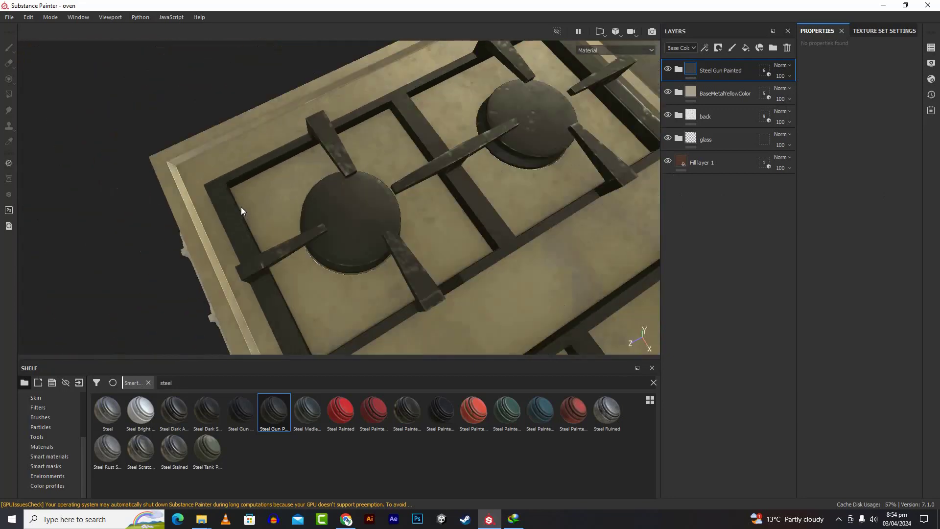
{"action": "left_click_drag", "start_coordinate": [414, 225], "coordinate": [545, 190], "text": "alt"}
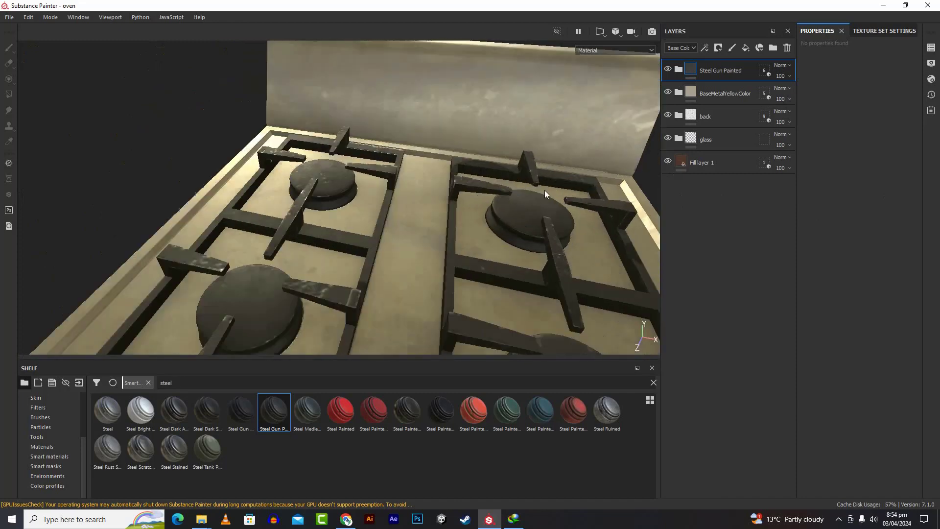
{"action": "scroll", "coordinate": [544, 191], "scroll_direction": "down", "scroll_amount": 6}
{"action": "scroll", "coordinate": [542, 198], "scroll_direction": "down", "scroll_amount": 4}
{"action": "left_click_drag", "start_coordinate": [543, 266], "coordinate": [582, 273], "text": "alt"}
{"action": "scroll", "coordinate": [584, 289], "scroll_direction": "up", "scroll_amount": 5}
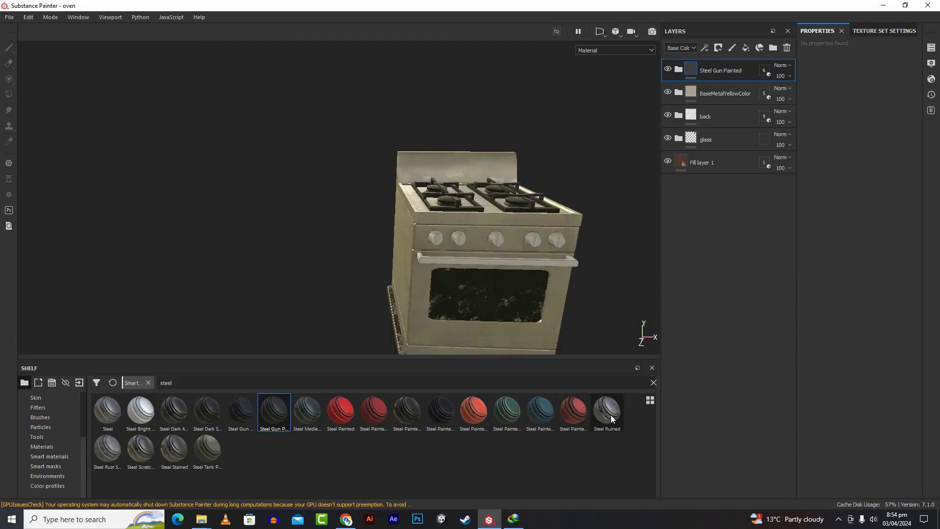
Add the Steel Ruined smart material to the layer stack beneath Fill layer 1 for the knobs and door handle.
{"action": "mouse_move", "coordinate": [611, 418]}
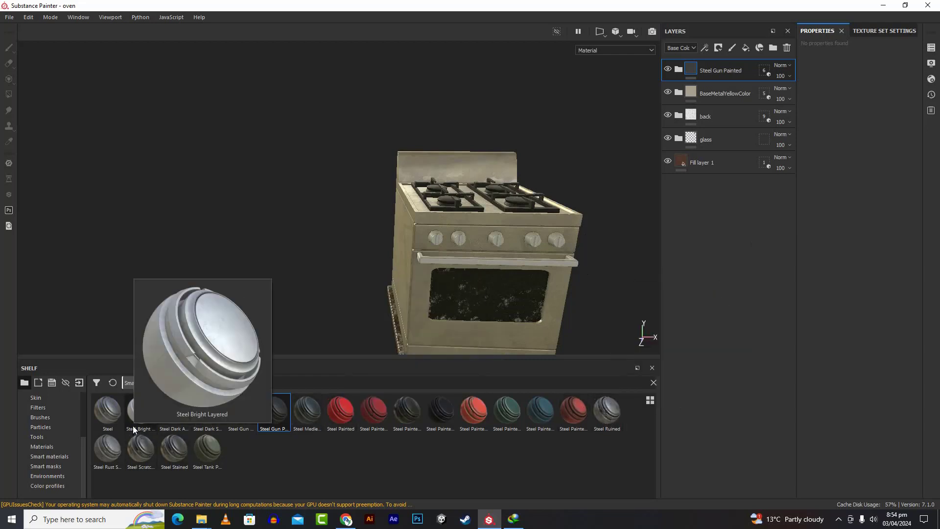
{"action": "left_click_drag", "start_coordinate": [618, 420], "coordinate": [700, 224]}
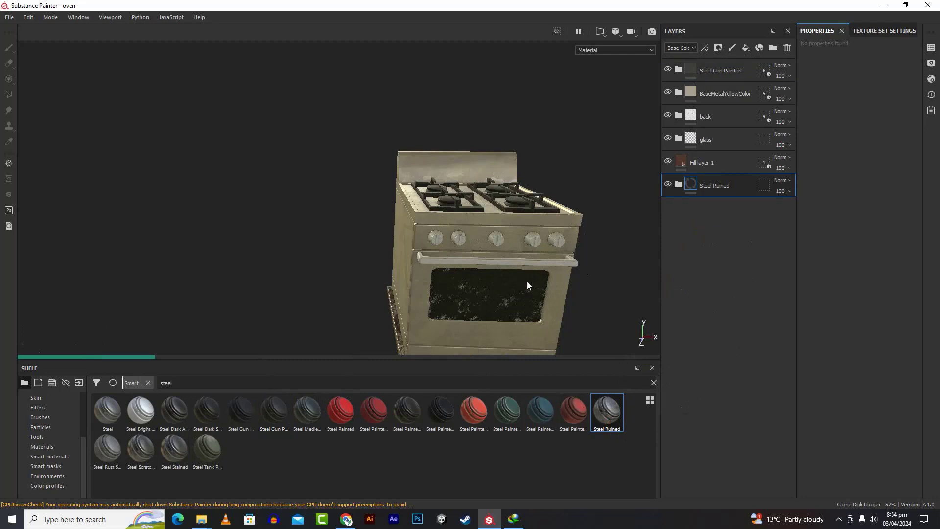
{"action": "scroll", "coordinate": [527, 281], "scroll_direction": "up", "scroll_amount": 5}
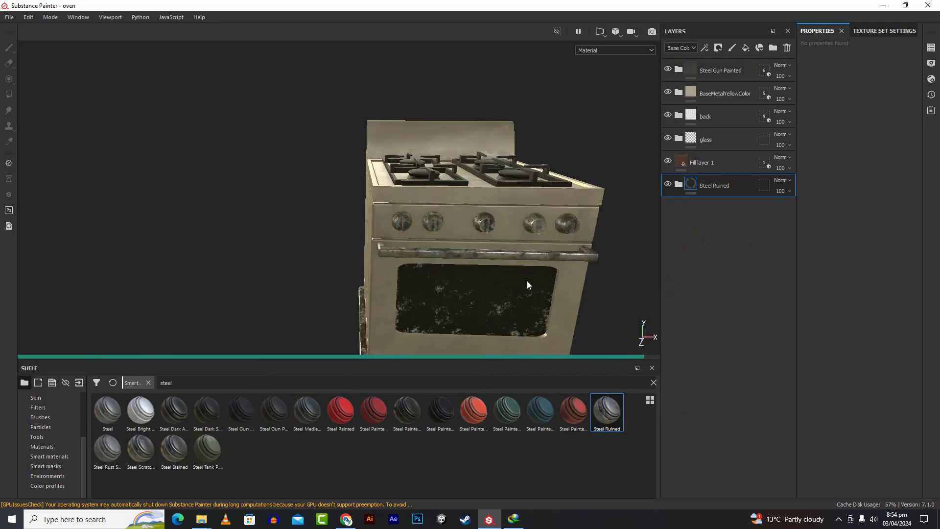
{"action": "scroll", "coordinate": [527, 284], "scroll_direction": "up", "scroll_amount": 5}
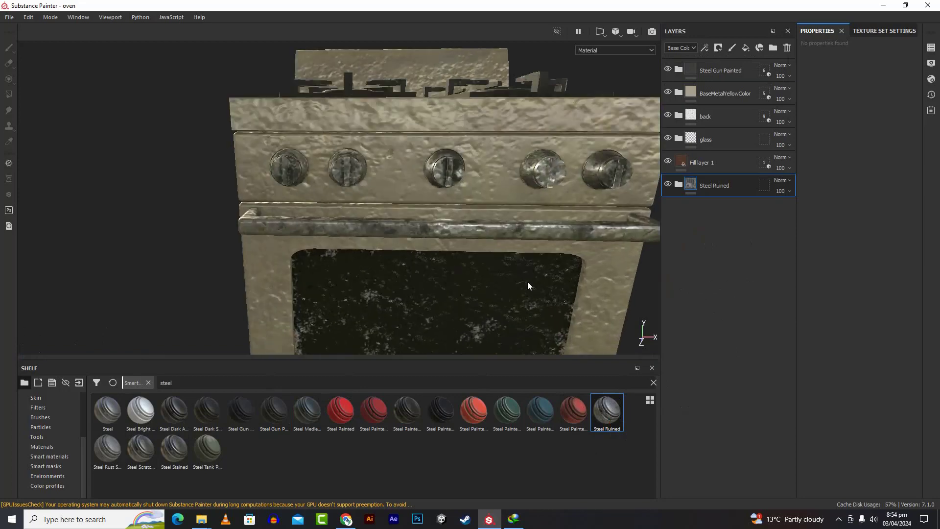
{"action": "left_click_drag", "start_coordinate": [527, 285], "coordinate": [565, 278], "text": "alt"}
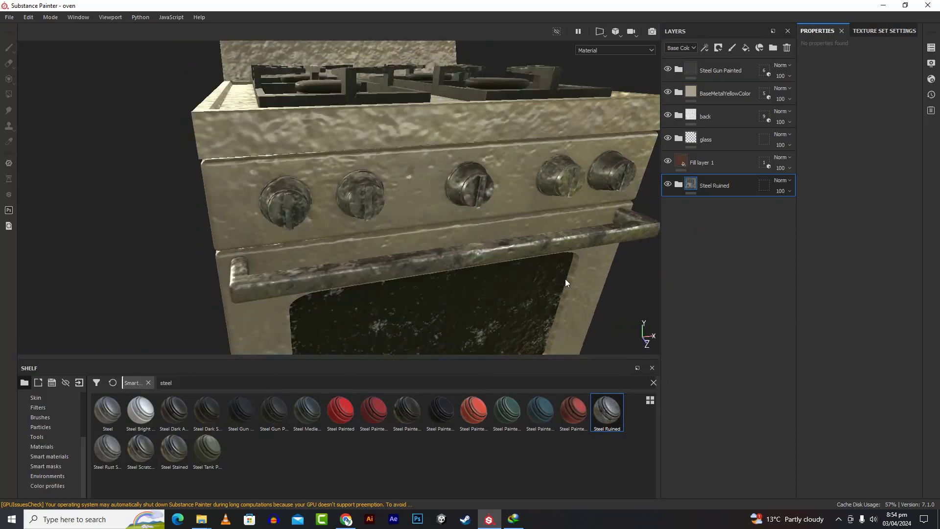
Restrict the Steel Ruined layer's geometry mask to the oven door handle mesh, Plane.
{"action": "right_click", "coordinate": [762, 189]}
{"action": "left_click", "coordinate": [795, 227]}
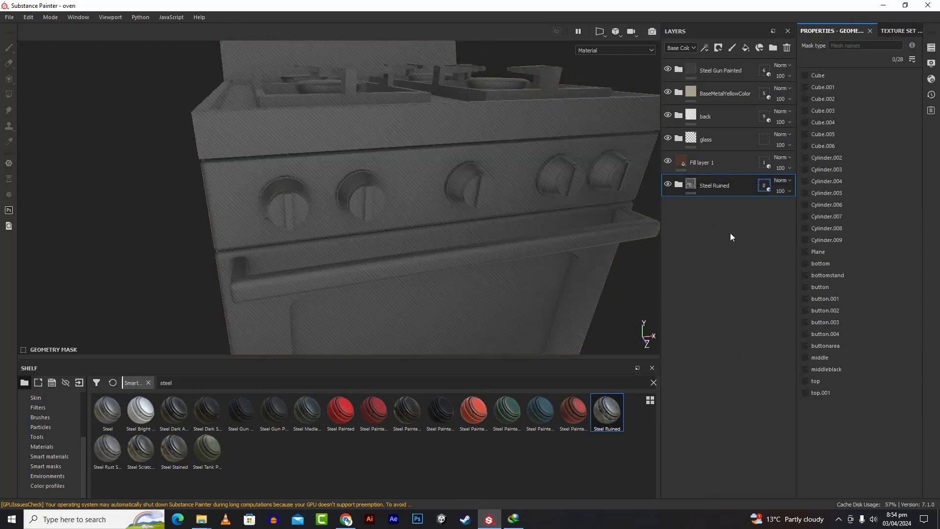
{"action": "left_click", "coordinate": [453, 263]}
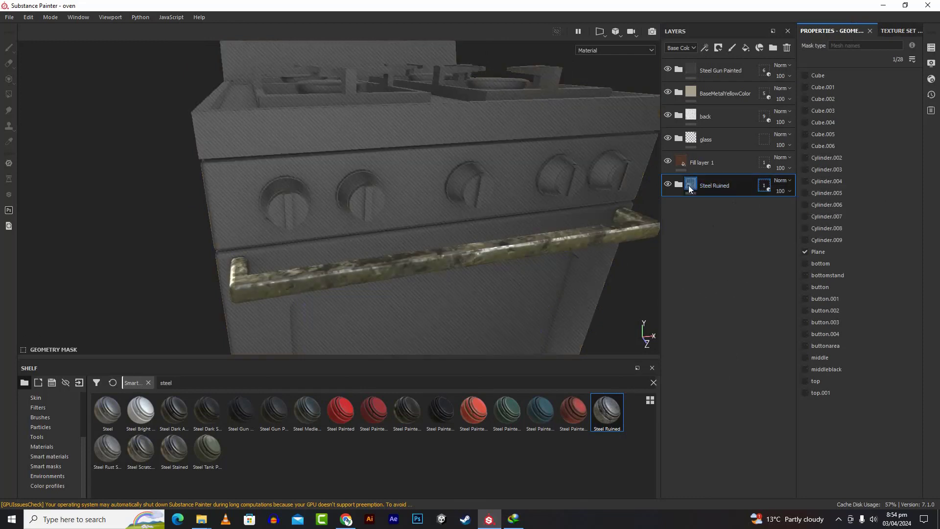
{"action": "left_click", "coordinate": [689, 185]}
Apply the Steel Painted Stained smart material to the oven as a new layer above Steel Gun Painted.
{"action": "left_click_drag", "start_coordinate": [555, 277], "coordinate": [559, 253], "text": "alt"}
{"action": "scroll", "coordinate": [558, 253], "scroll_direction": "up", "scroll_amount": 4}
{"action": "scroll", "coordinate": [558, 253], "scroll_direction": "down", "scroll_amount": 10}
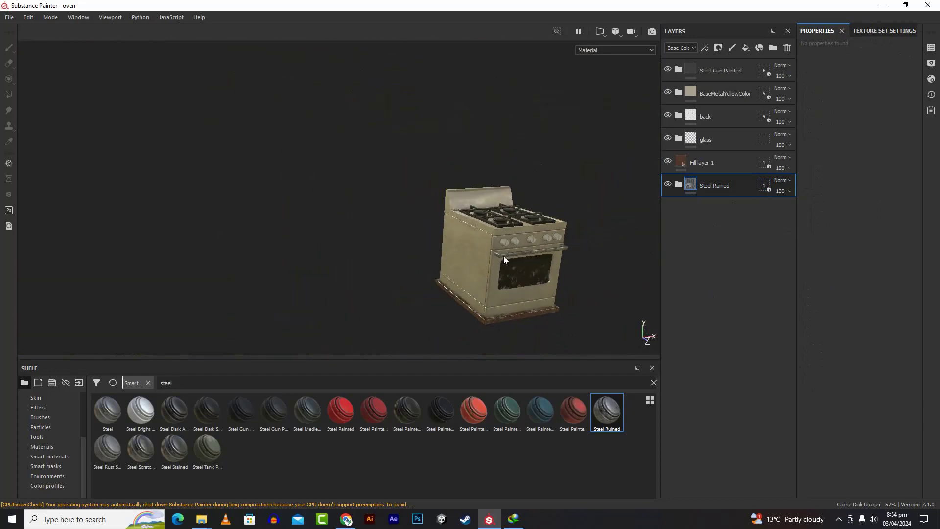
{"action": "left_click_drag", "start_coordinate": [504, 256], "coordinate": [523, 249], "text": "alt"}
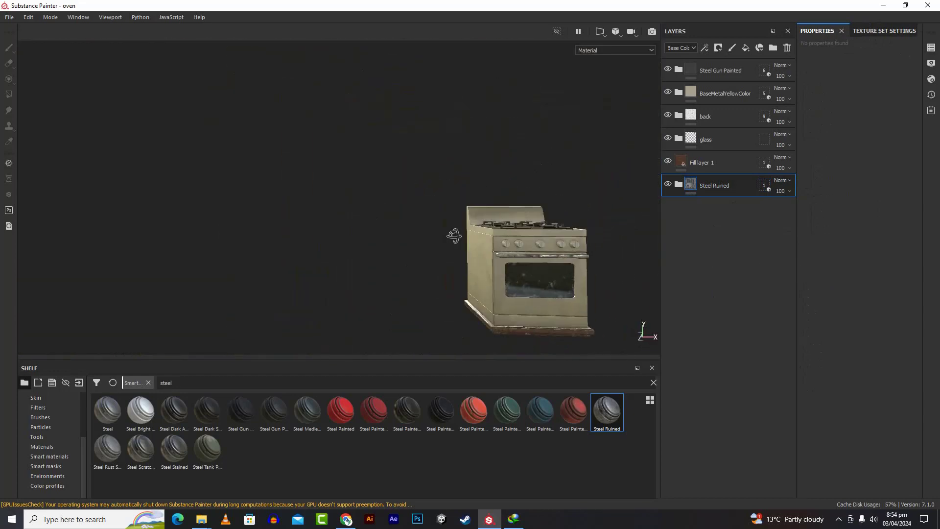
{"action": "scroll", "coordinate": [524, 250], "scroll_direction": "up", "scroll_amount": 5}
{"action": "scroll", "coordinate": [525, 252], "scroll_direction": "up", "scroll_amount": 4}
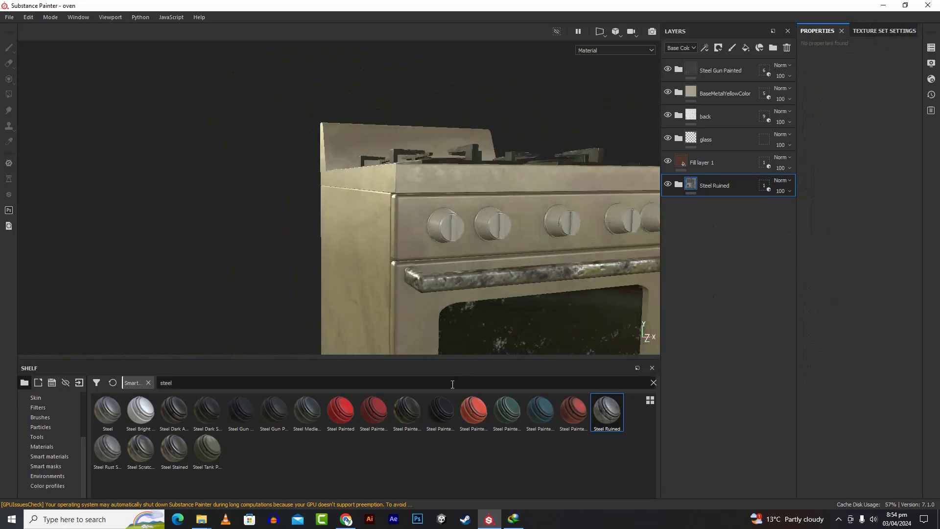
{"action": "left_click_drag", "start_coordinate": [453, 384], "coordinate": [158, 384]}
{"action": "mouse_move", "coordinate": [548, 416]}
{"action": "left_mouse_down"}
{"action": "mouse_move", "coordinate": [541, 378]}
{"action": "mouse_move", "coordinate": [451, 228]}
{"action": "left_mouse_up"}
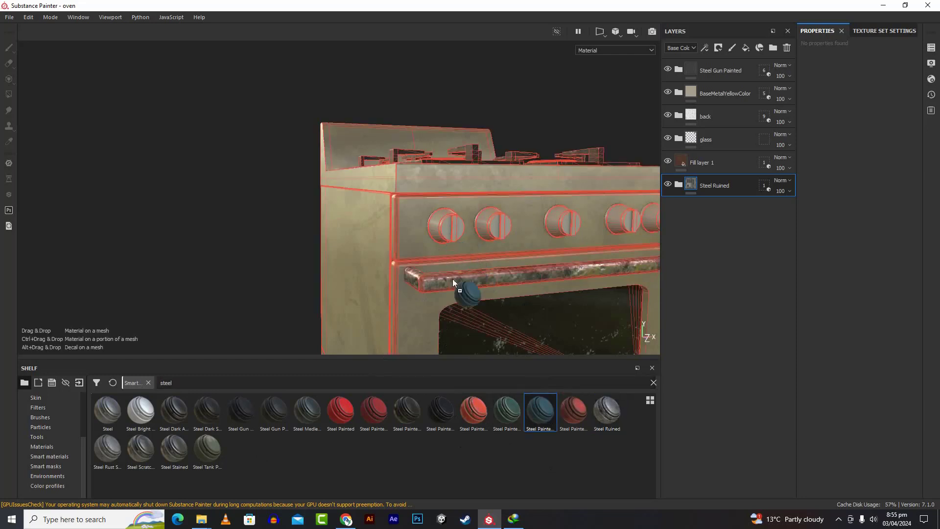
{"action": "left_click_drag", "start_coordinate": [443, 353], "coordinate": [444, 351]}
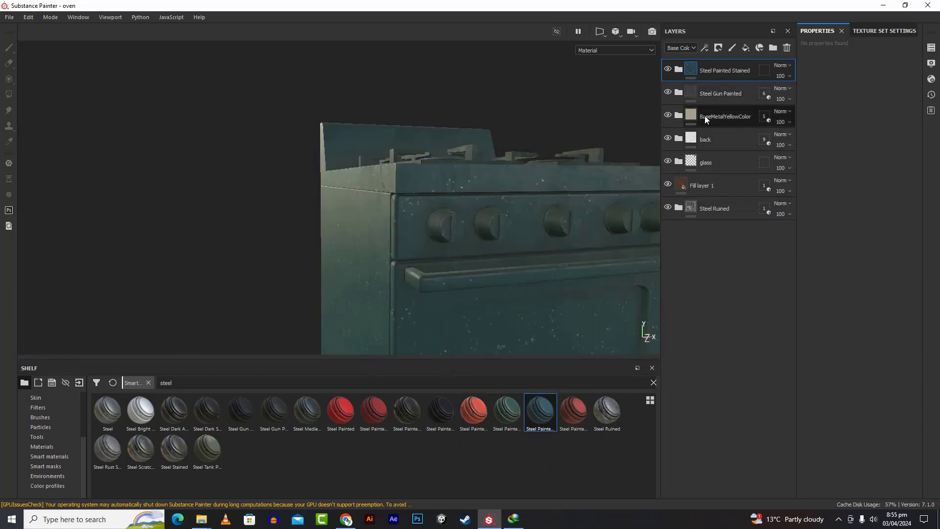
Restrict the Steel Painted Stained geometry mask to the five control knobs, button through button.004.
{"action": "right_click", "coordinate": [767, 69]}
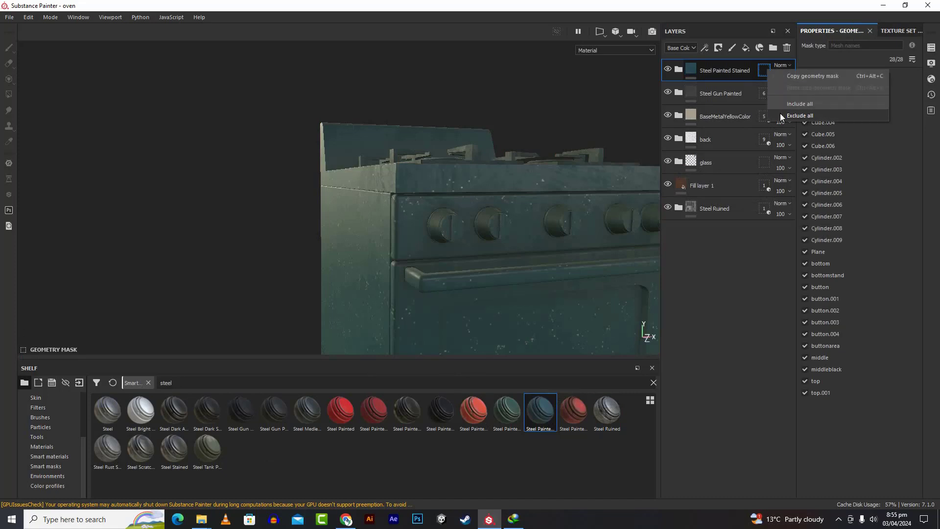
{"action": "left_click", "coordinate": [781, 113]}
{"action": "left_click", "coordinate": [495, 225]}
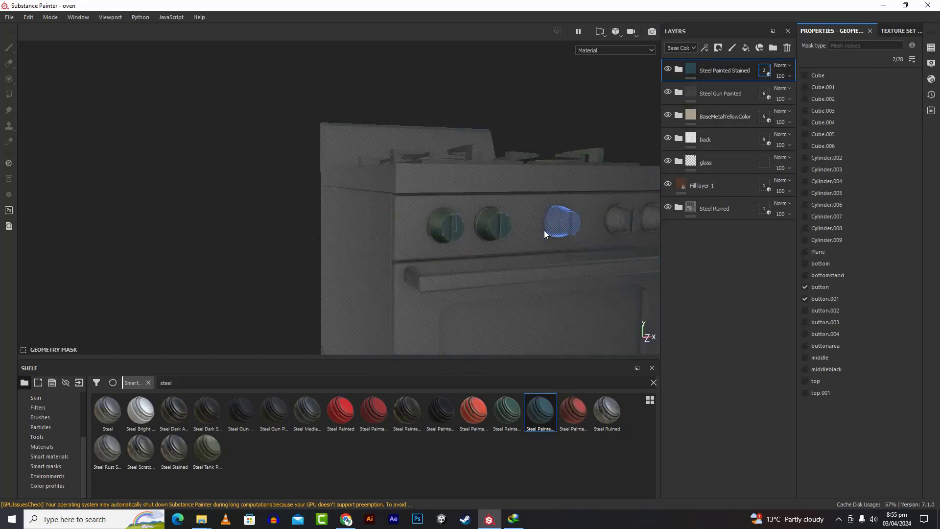
{"action": "left_click", "coordinate": [616, 225]}
{"action": "left_click", "coordinate": [651, 221]}
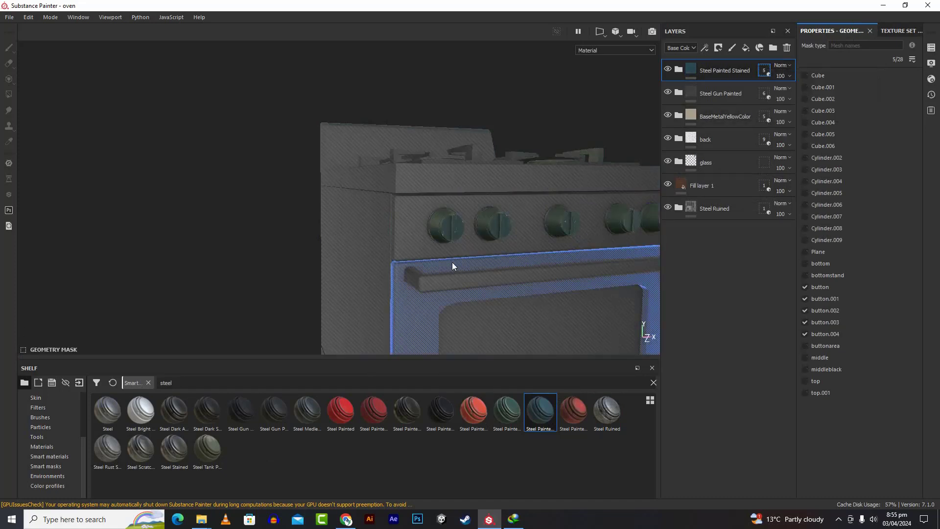
{"action": "scroll", "coordinate": [449, 264], "scroll_direction": "down", "scroll_amount": 4}
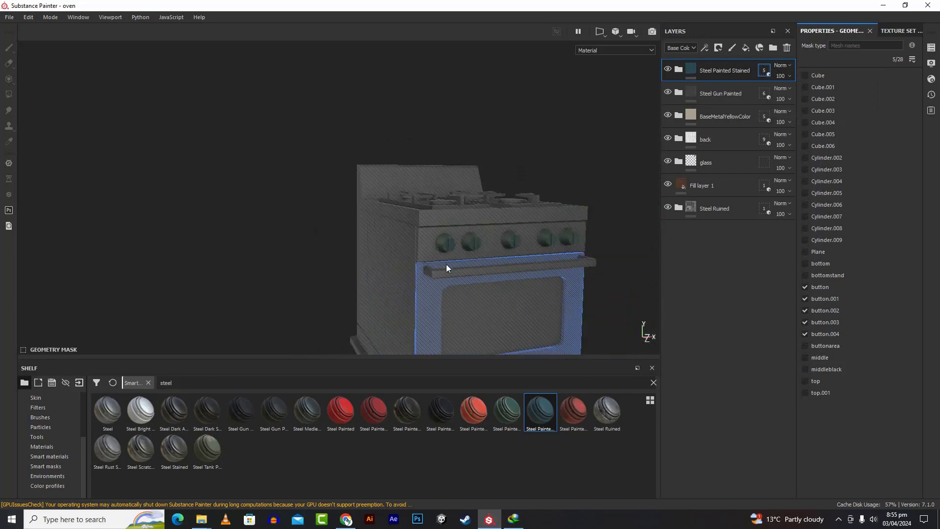
{"action": "left_click", "coordinate": [688, 71]}
Examine the blue painted knobs, the ruined steel handle and the whole oven from several angles and distances.
{"action": "left_click_drag", "start_coordinate": [622, 245], "coordinate": [554, 287], "text": "alt"}
{"action": "scroll", "coordinate": [546, 258], "scroll_direction": "down", "scroll_amount": 3}
{"action": "scroll", "coordinate": [558, 285], "scroll_direction": "up", "scroll_amount": 8}
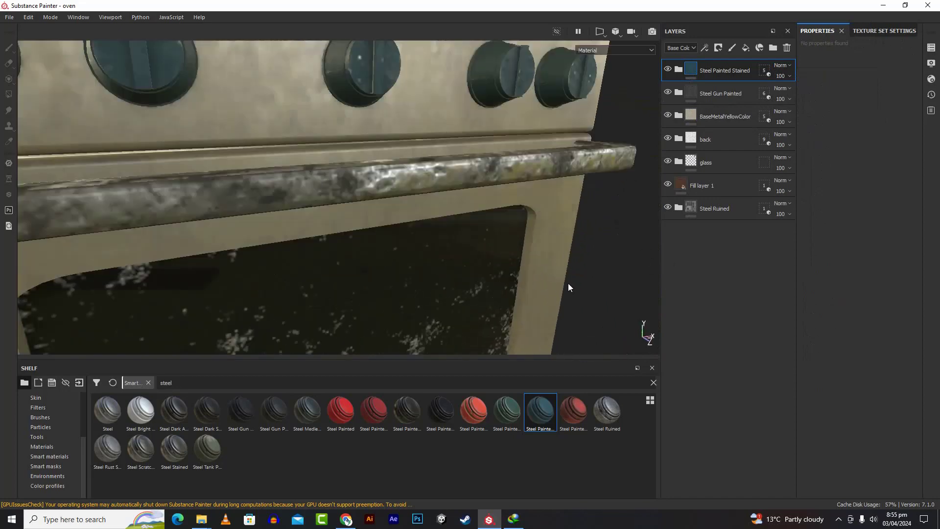
{"action": "left_click_drag", "start_coordinate": [569, 285], "coordinate": [700, 327], "text": "alt"}
{"action": "scroll", "coordinate": [540, 290], "scroll_direction": "up", "scroll_amount": 5}
{"action": "scroll", "coordinate": [539, 286], "scroll_direction": "down", "scroll_amount": 8}
{"action": "scroll", "coordinate": [538, 313], "scroll_direction": "down", "scroll_amount": 5}
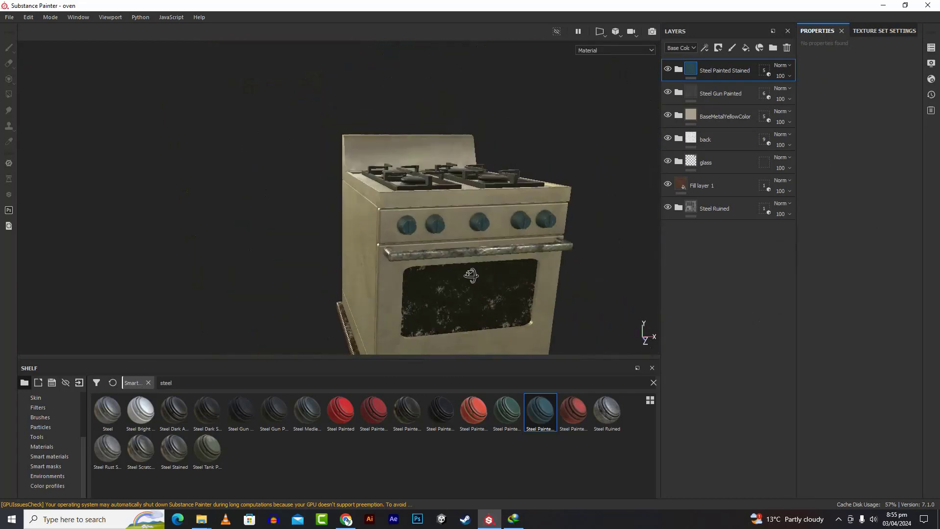
{"action": "left_click_drag", "start_coordinate": [539, 314], "coordinate": [490, 300], "text": "alt"}
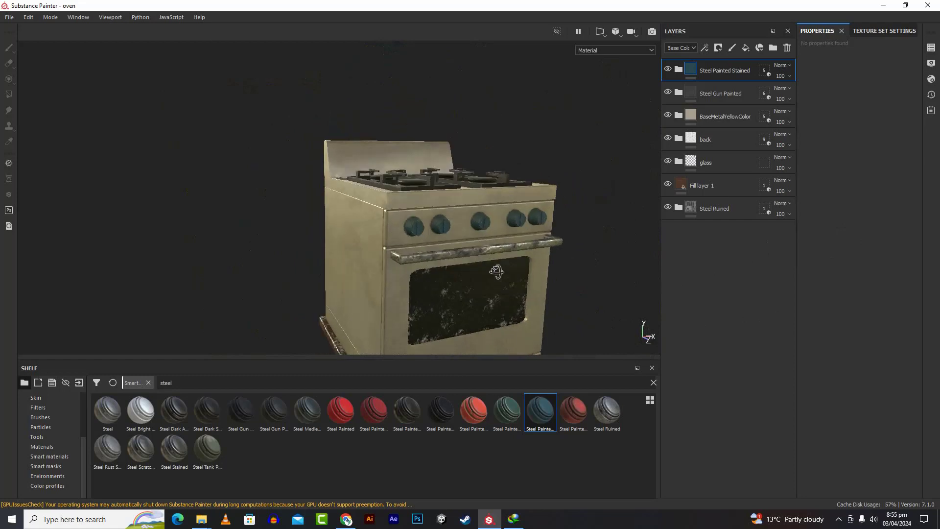
{"action": "scroll", "coordinate": [439, 291], "scroll_direction": "up", "scroll_amount": 4}
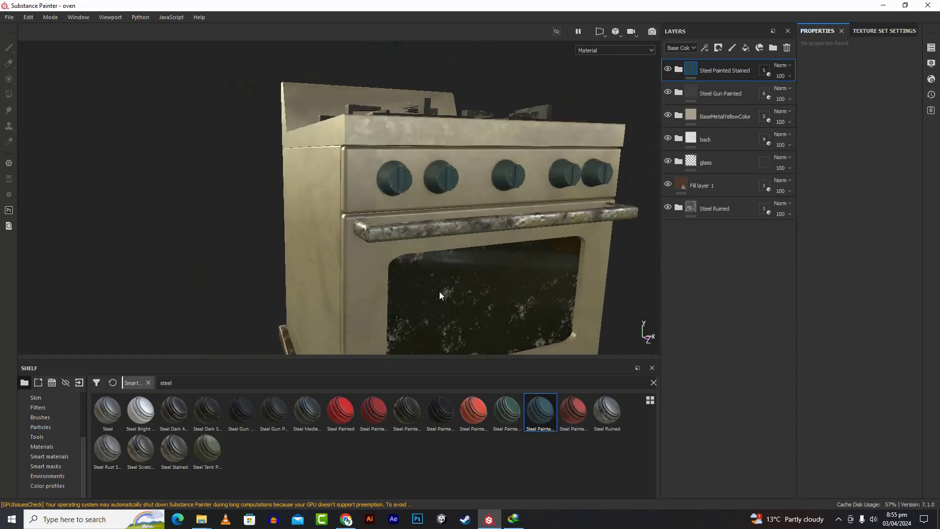
{"action": "scroll", "coordinate": [439, 292], "scroll_direction": "down", "scroll_amount": 4}
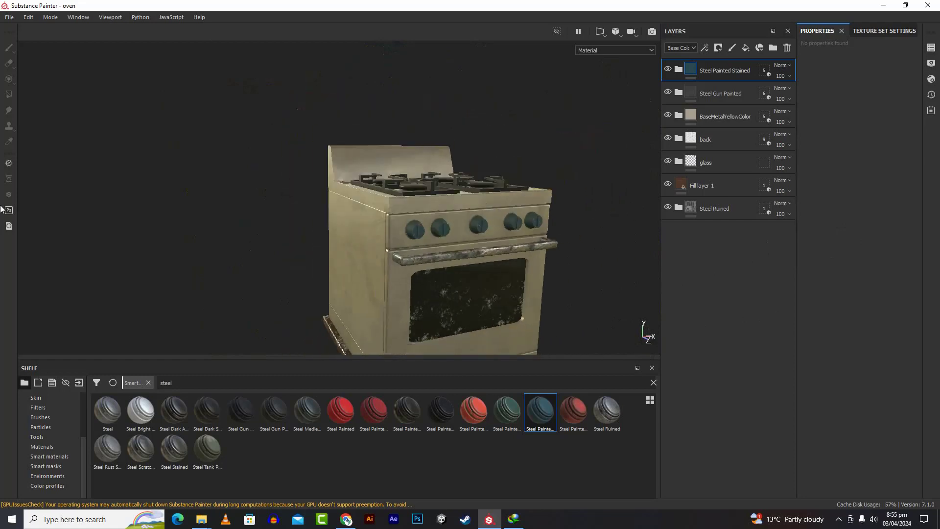
Start a triangulated mesh export without displacement/tessellation and choose the oven folder on the Desktop as its location.
{"action": "left_click", "coordinate": [9, 17]}
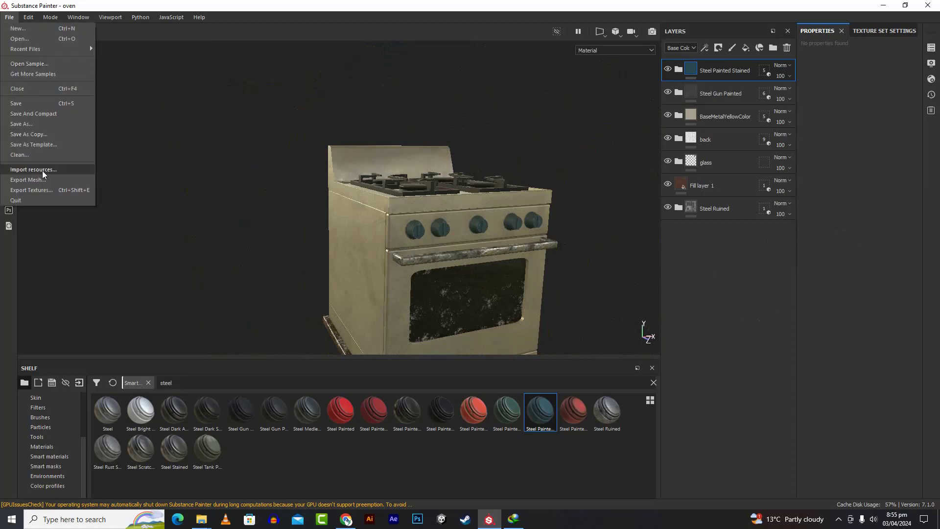
{"action": "left_click", "coordinate": [23, 180]}
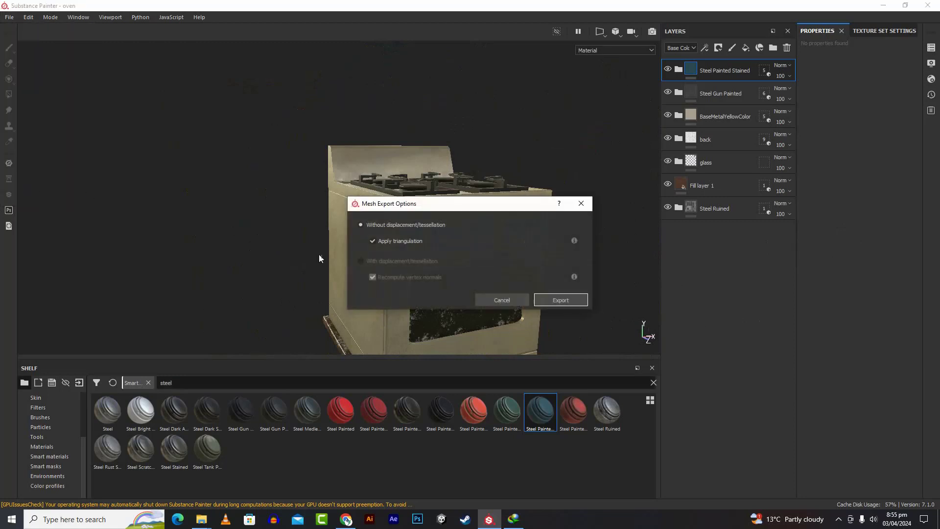
{"action": "left_click", "coordinate": [562, 300]}
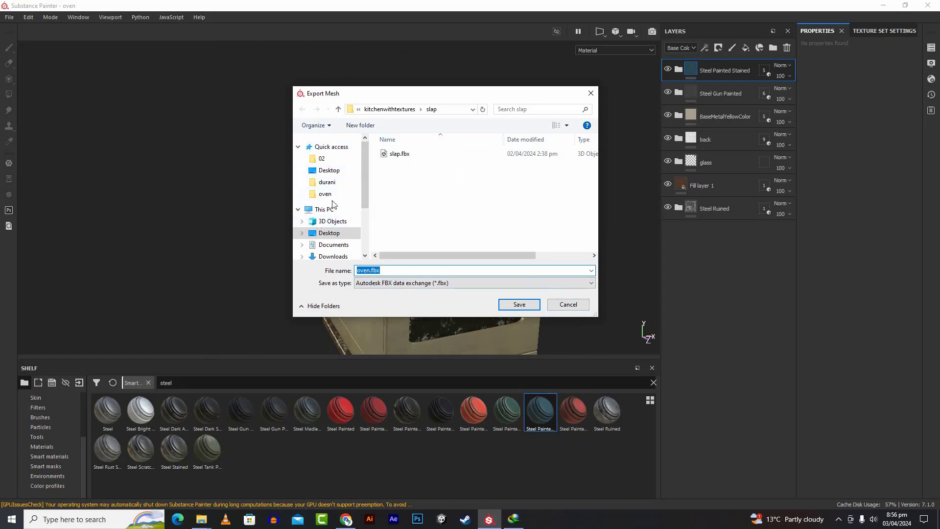
{"action": "left_click", "coordinate": [330, 171]}
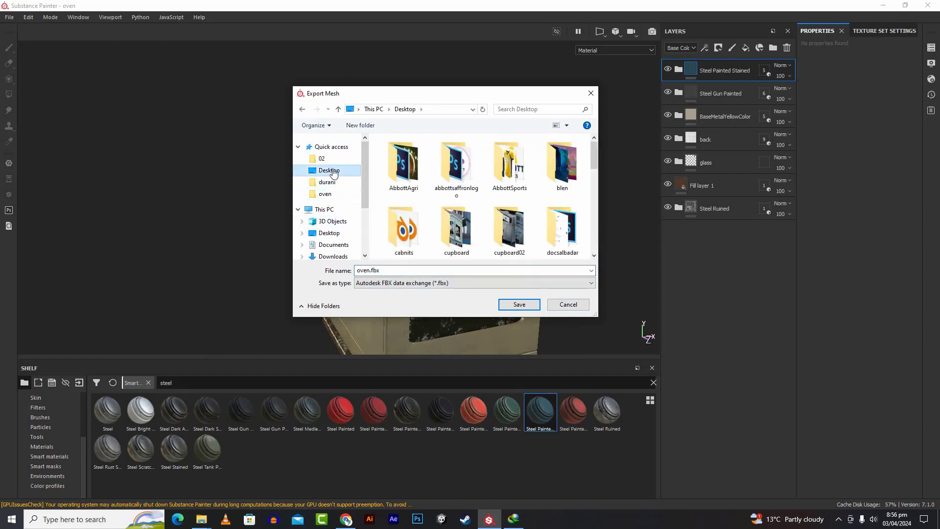
{"action": "scroll", "coordinate": [528, 230], "scroll_direction": "down", "scroll_amount": 5}
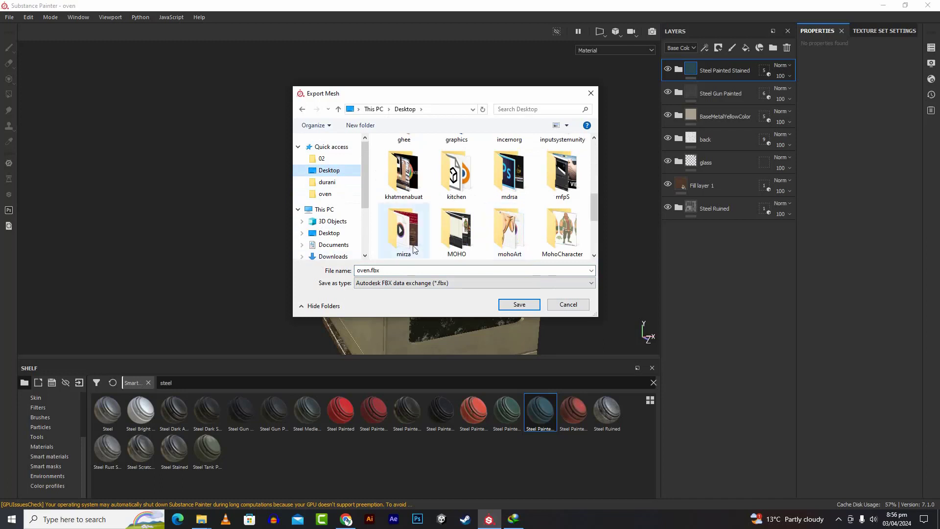
{"action": "scroll", "coordinate": [455, 224], "scroll_direction": "down", "scroll_amount": 3}
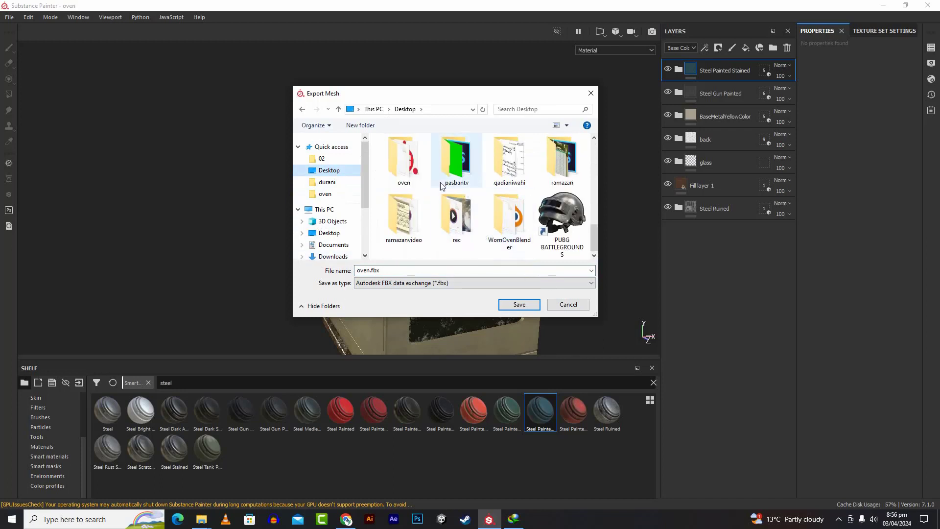
{"action": "double_click", "coordinate": [413, 177]}
Create a subfolder named oven inside the Desktop oven folder and save the exported mesh there as oven.fbx.
{"action": "right_click", "coordinate": [448, 199]}
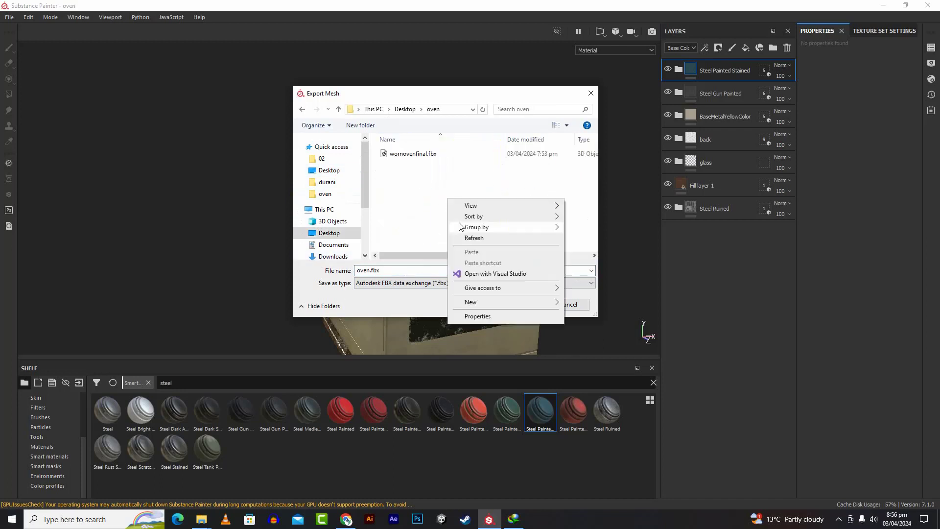
{"action": "mouse_move", "coordinate": [486, 306]}
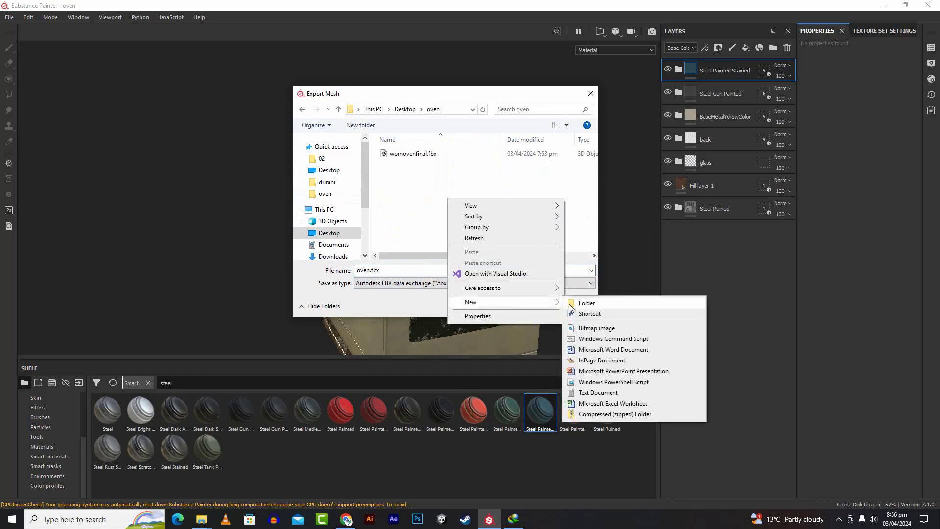
{"action": "left_click", "coordinate": [575, 303]}
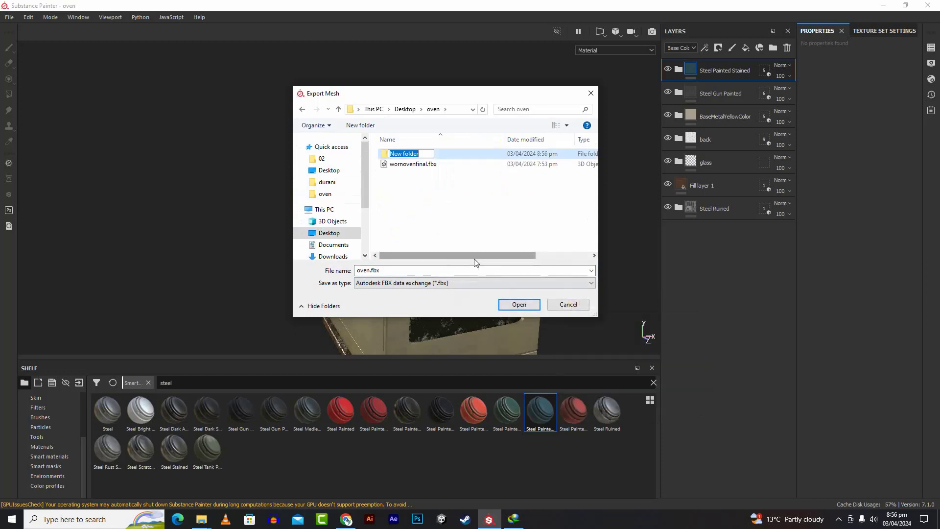
{"action": "type", "text": "oven"}
{"action": "key", "text": "BackSpace"}
{"action": "type", "text": "en"}
{"action": "key", "text": "Return"}
{"action": "key", "text": "Return"}
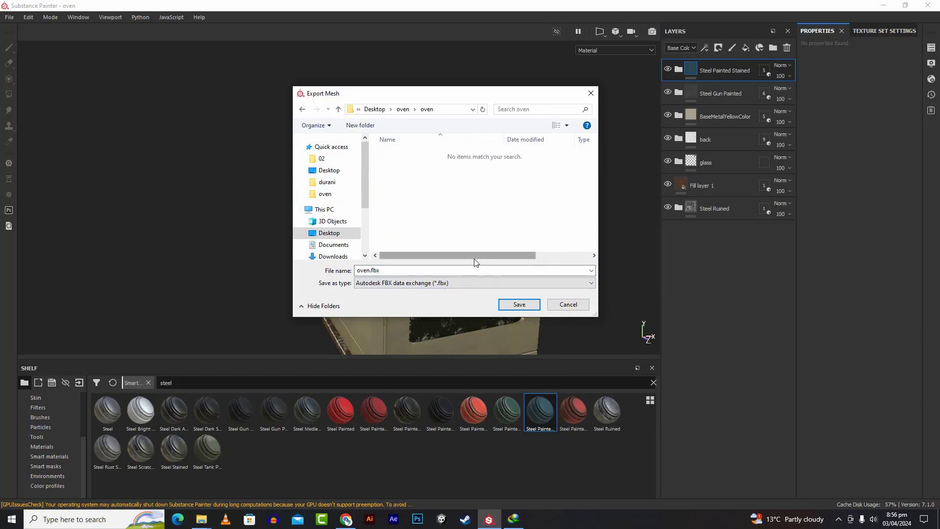
{"action": "left_click", "coordinate": [519, 304]}
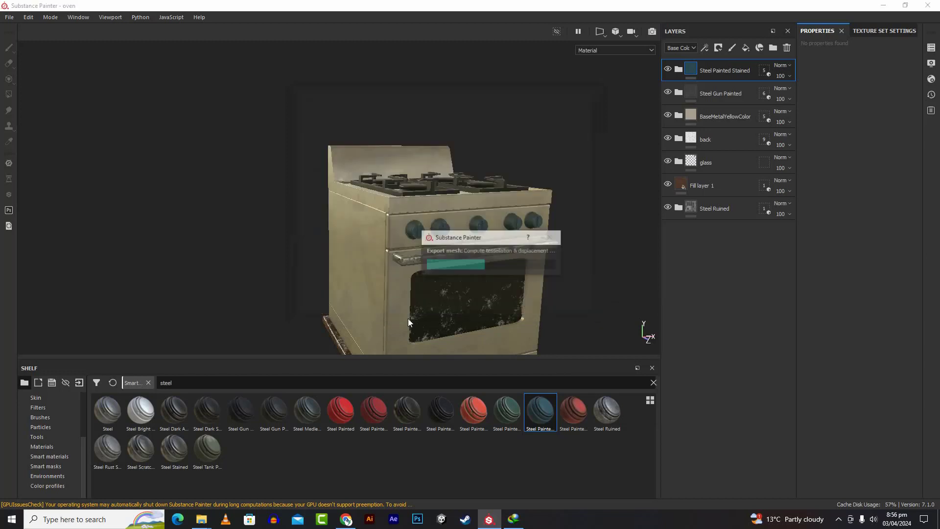
{"action": "left_click", "coordinate": [456, 266]}
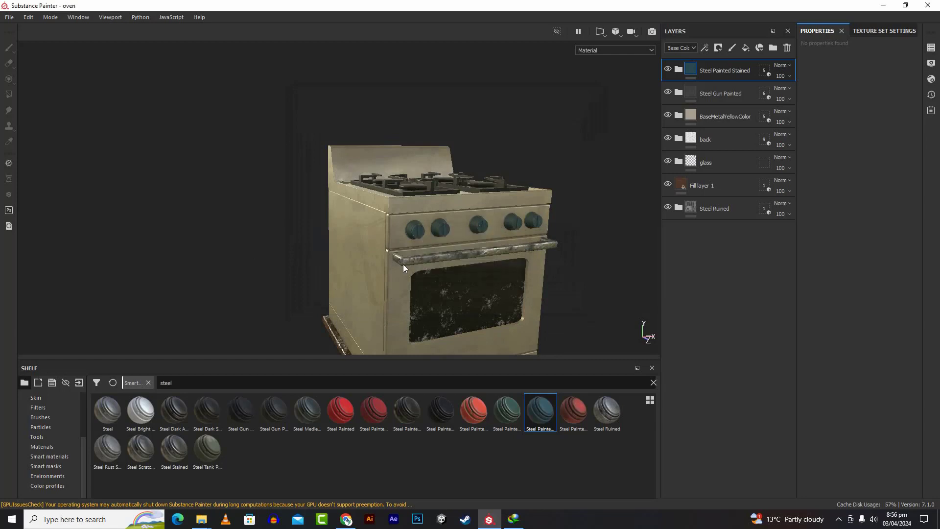
Open the texture export settings and set the output template to Unity Universal Render Pipeline (Metallic Standard).
{"action": "left_click", "coordinate": [9, 17]}
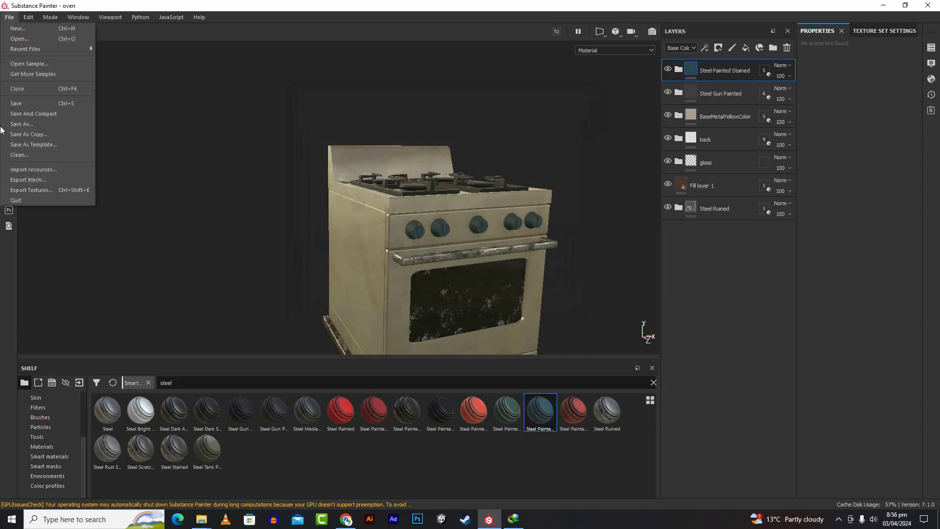
{"action": "left_click", "coordinate": [23, 192]}
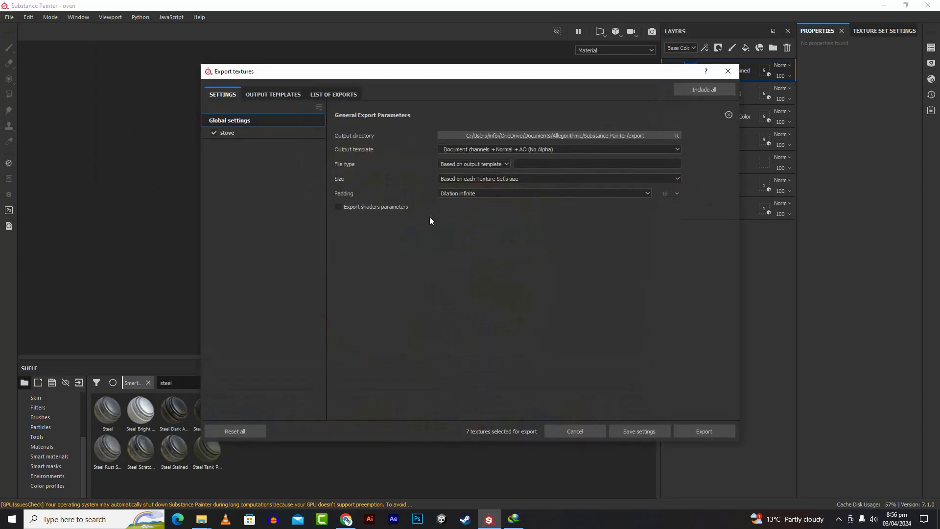
{"action": "left_click", "coordinate": [518, 146]}
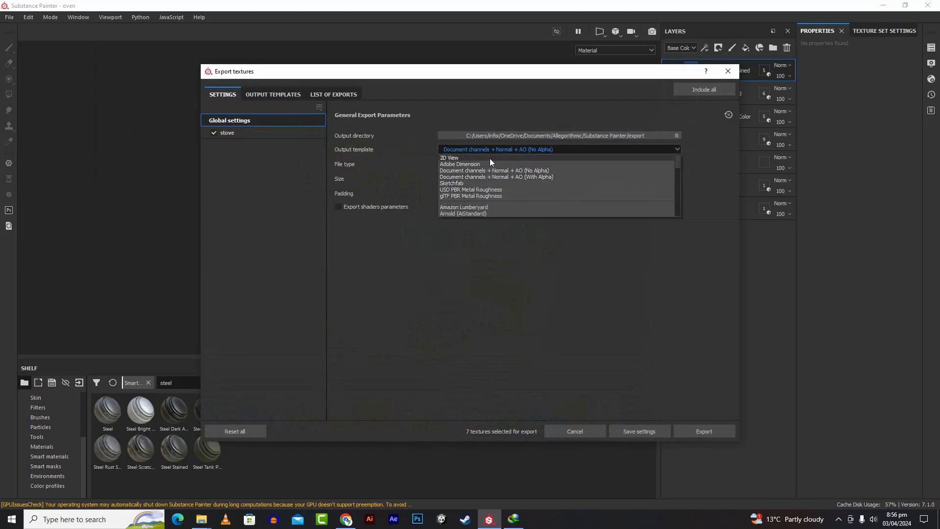
{"action": "scroll", "coordinate": [496, 188], "scroll_direction": "down", "scroll_amount": 5}
{"action": "scroll", "coordinate": [497, 189], "scroll_direction": "down", "scroll_amount": 2}
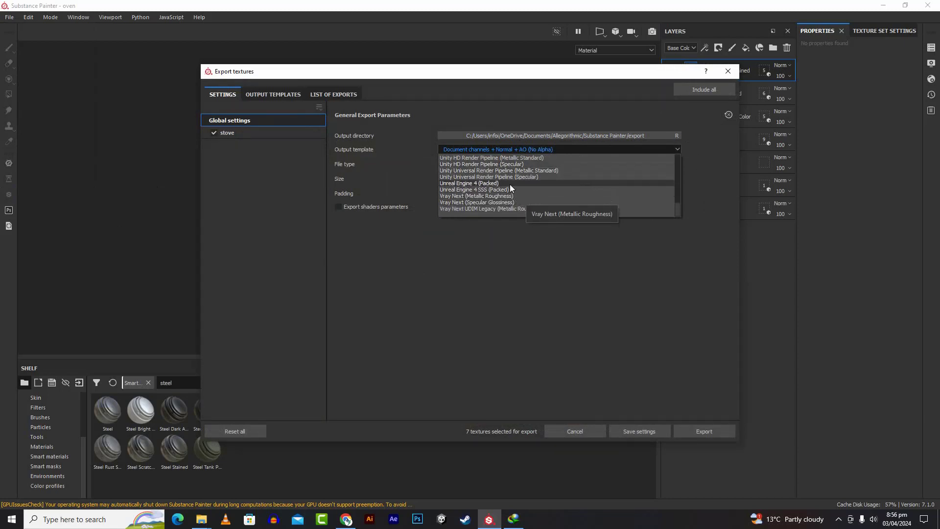
{"action": "scroll", "coordinate": [513, 172], "scroll_direction": "up", "scroll_amount": 2}
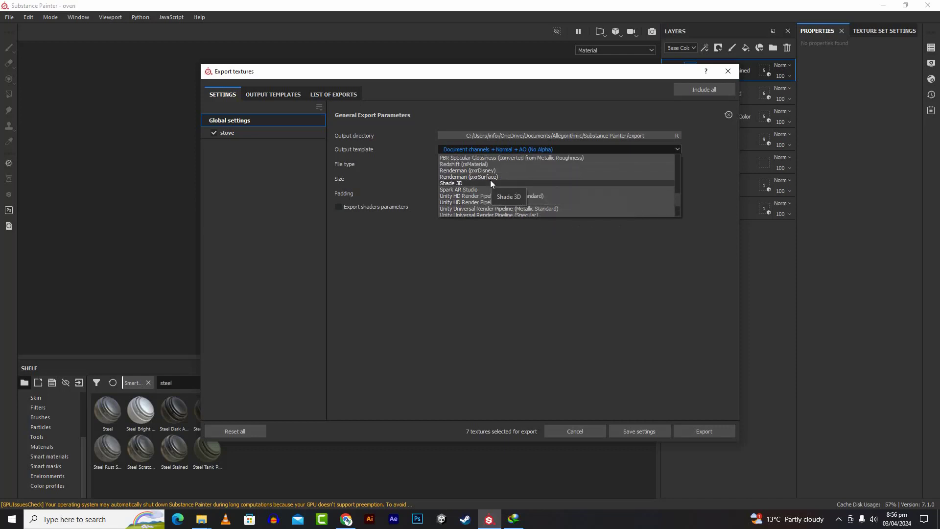
{"action": "scroll", "coordinate": [492, 182], "scroll_direction": "down", "scroll_amount": 1}
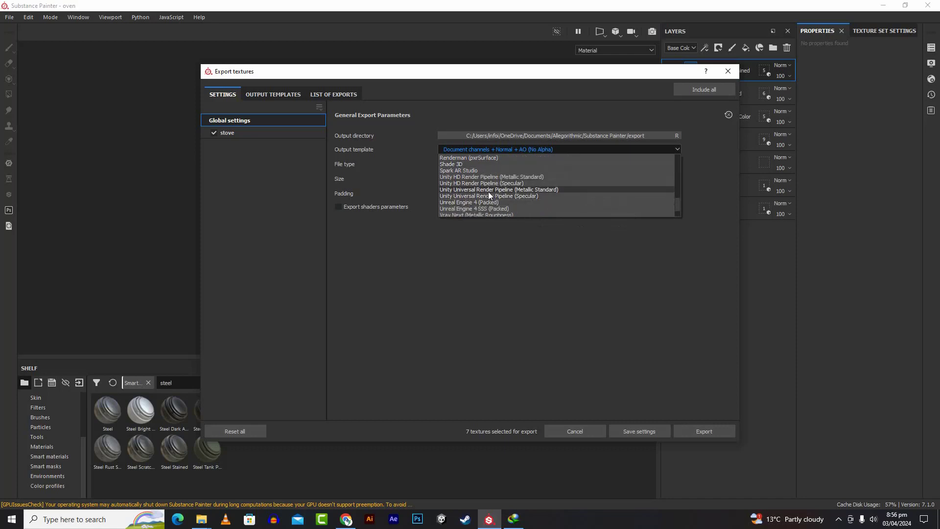
{"action": "left_click", "coordinate": [536, 190]}
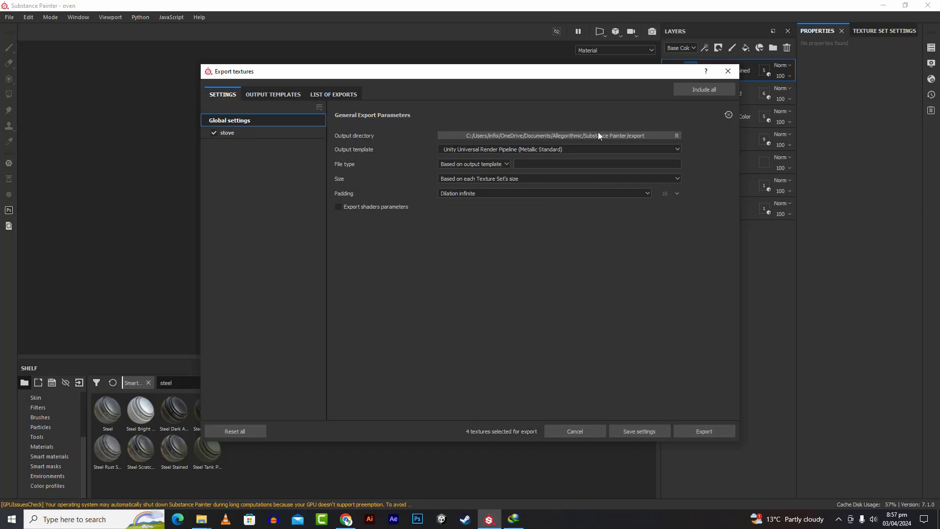
Export the stove textures with the Unity Universal Render Pipeline (Metallic Standard) template and open the output directory.
{"action": "left_click", "coordinate": [677, 148]}
{"action": "scroll", "coordinate": [552, 202], "scroll_direction": "down", "scroll_amount": 1}
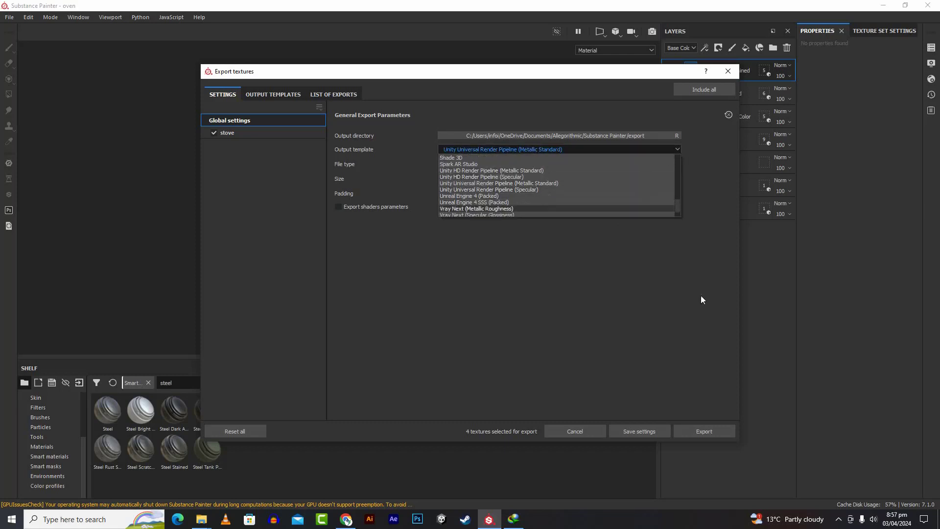
{"action": "left_click", "coordinate": [492, 271]}
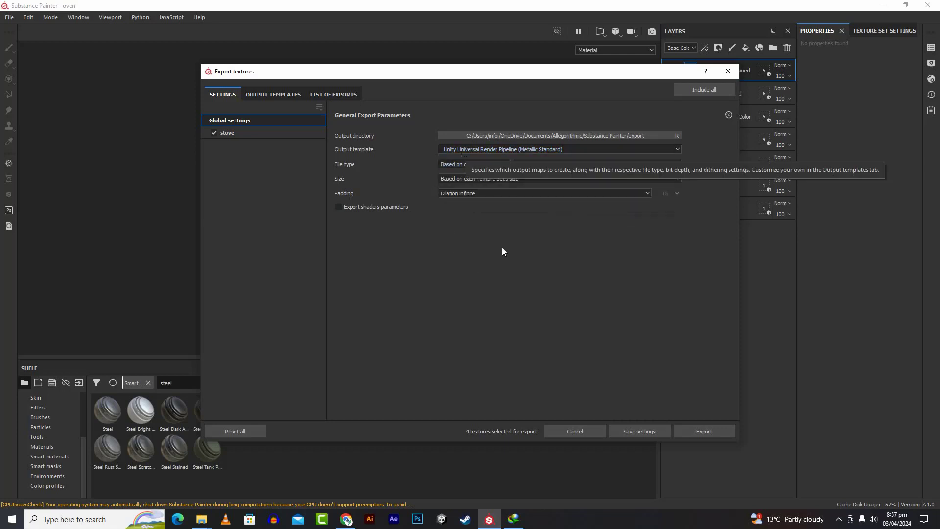
{"action": "left_click", "coordinate": [685, 434]}
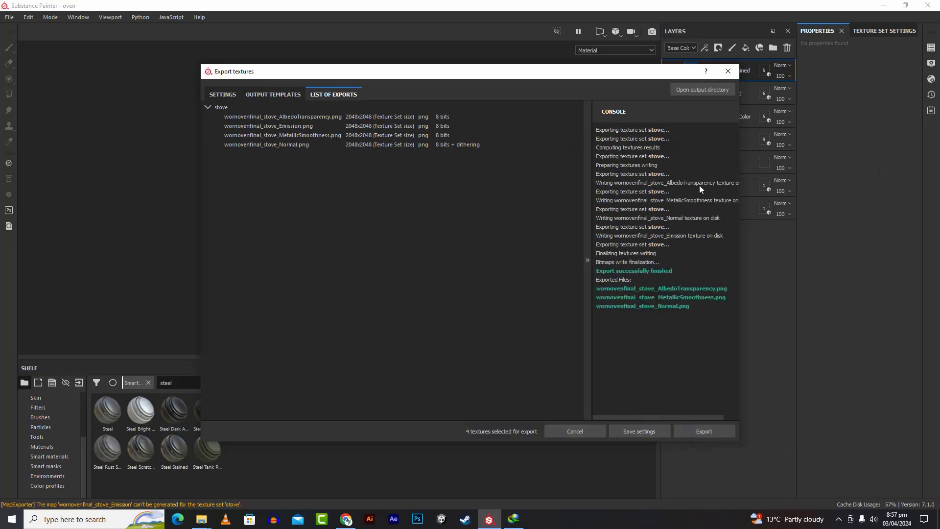
{"action": "left_click", "coordinate": [698, 92]}
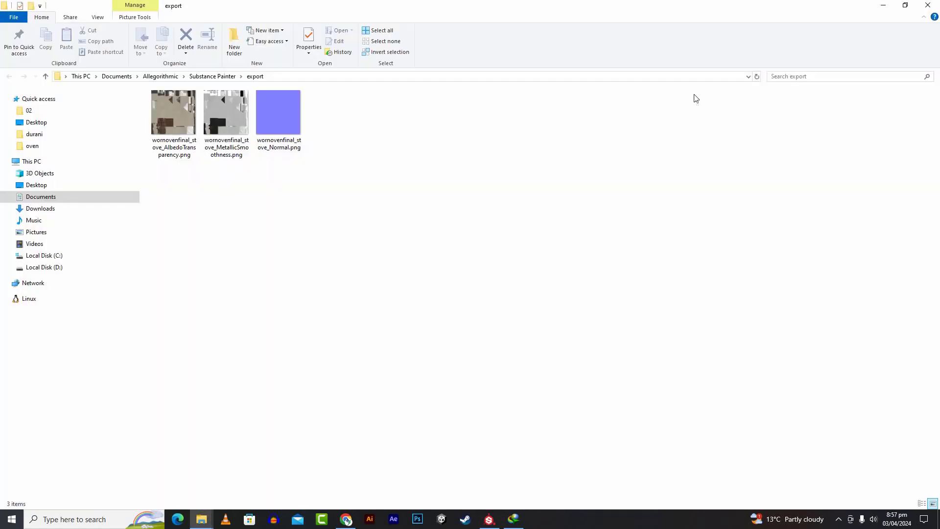
Copy the three exported PNG textures into the oven subfolder of the Desktop oven folder, then return to the parent folder.
{"action": "left_click_drag", "start_coordinate": [401, 253], "coordinate": [141, 126]}
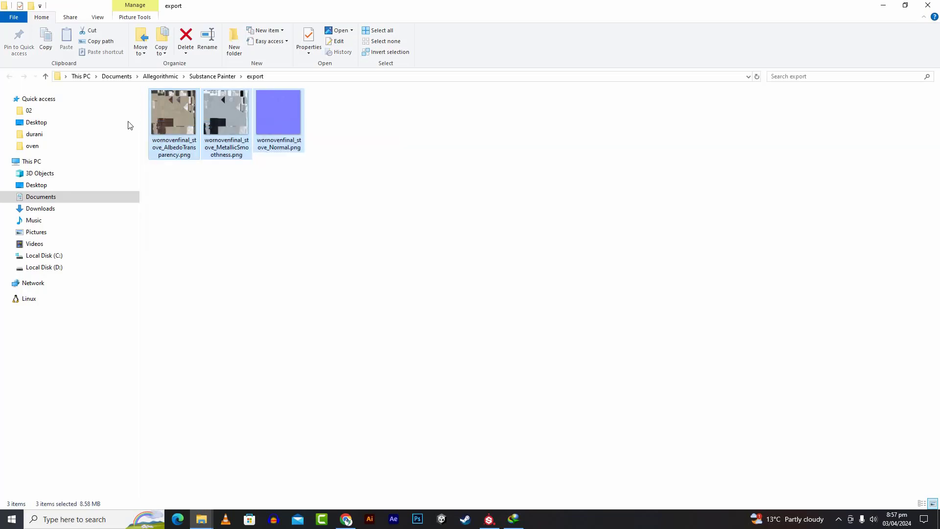
{"action": "right_click", "coordinate": [229, 137]}
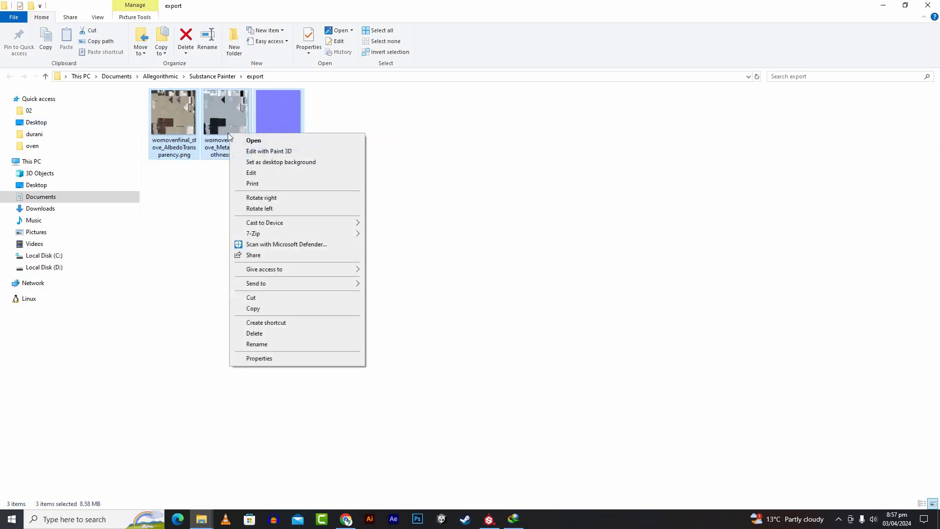
{"action": "left_click", "coordinate": [277, 308]}
{"action": "left_click", "coordinate": [66, 147]}
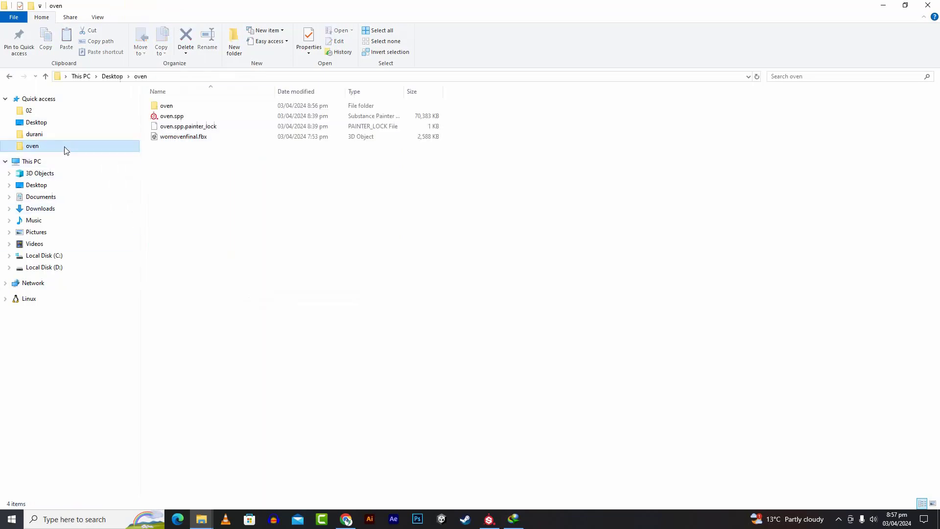
{"action": "double_click", "coordinate": [179, 107]}
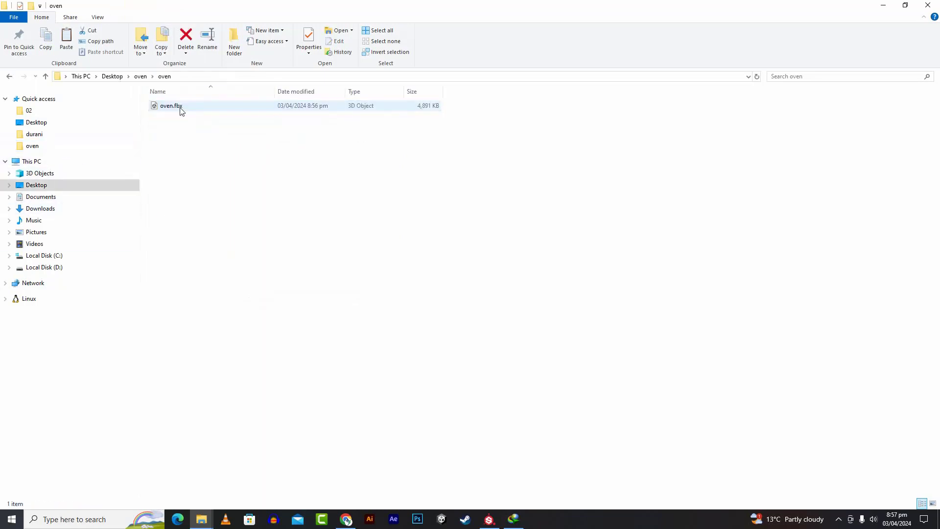
{"action": "right_click", "coordinate": [212, 159]}
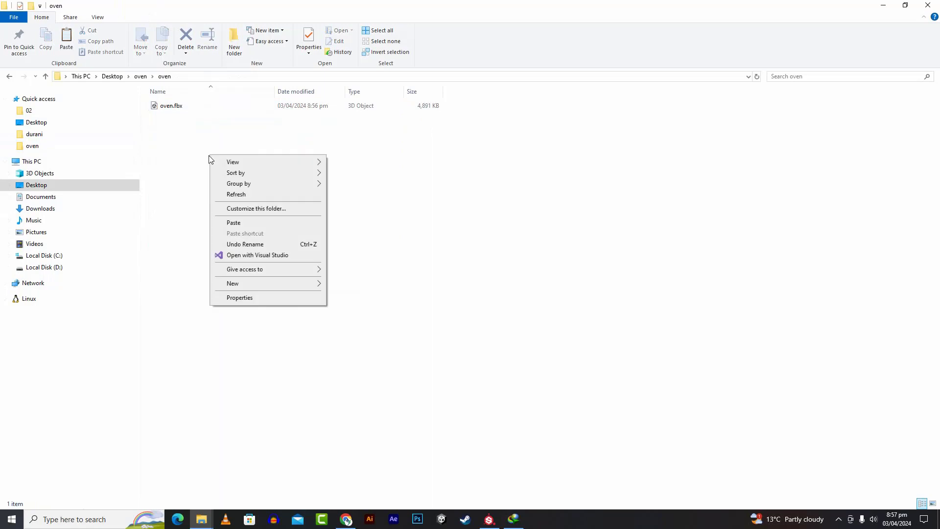
{"action": "left_click", "coordinate": [233, 223]}
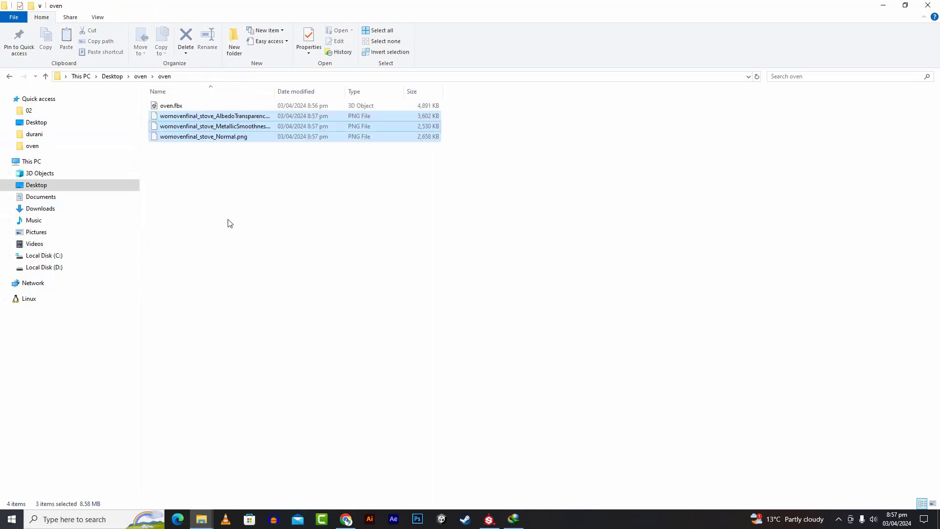
{"action": "left_click", "coordinate": [141, 76]}
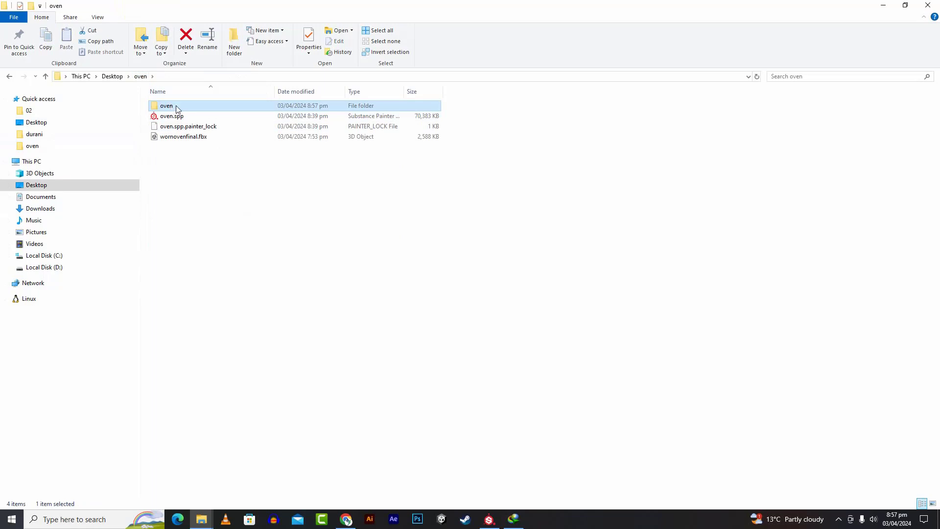
{"action": "left_click", "coordinate": [688, 243]}
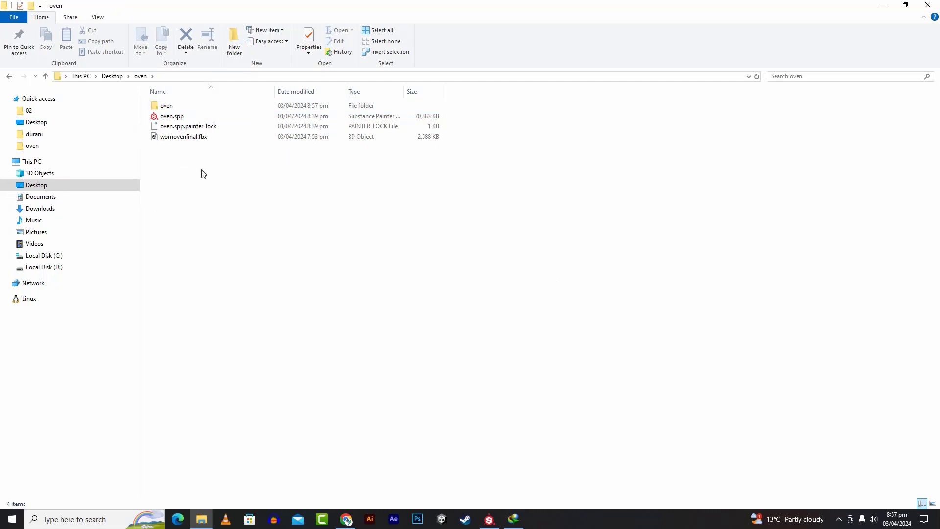
{"action": "left_click", "coordinate": [200, 106]}
{"action": "left_click", "coordinate": [244, 241]}
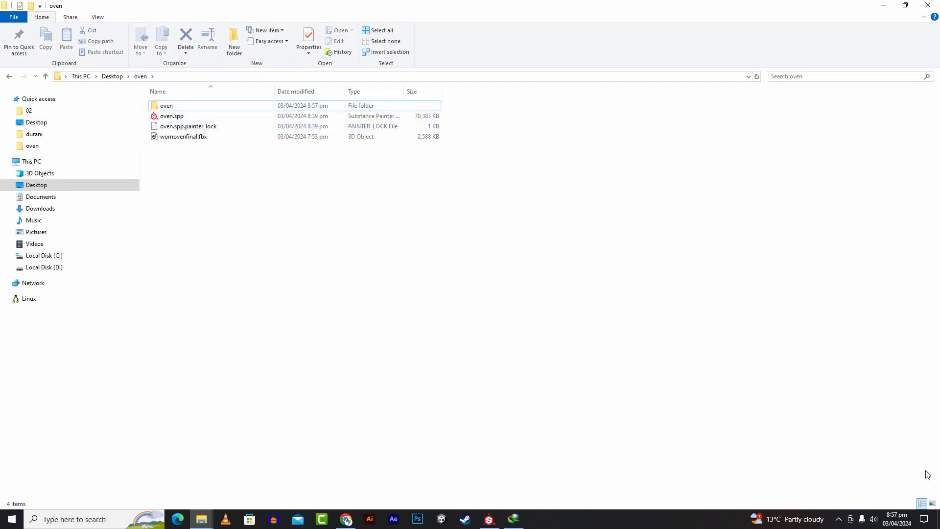
{"action": "left_click", "coordinate": [839, 519]}
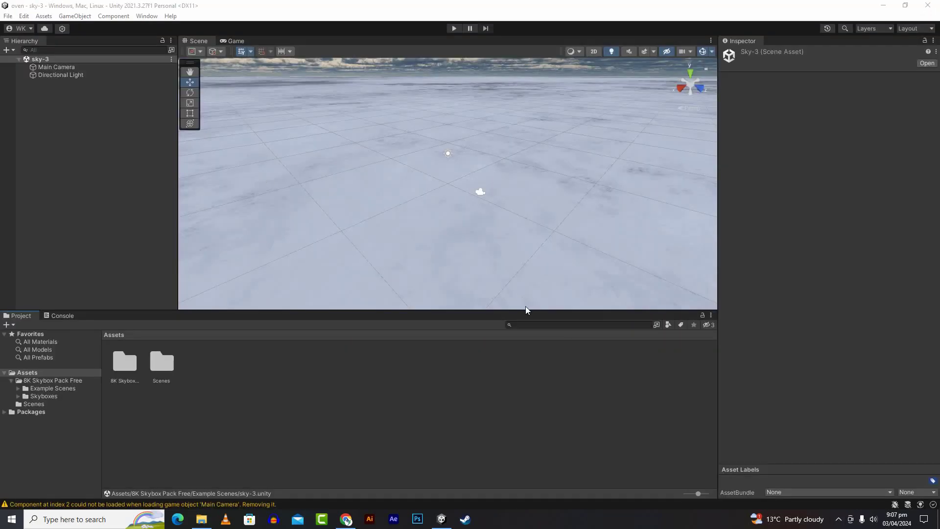
Import the oven subfolder from File Explorer into the Unity project's Assets and open the imported folder.
{"action": "left_click", "coordinate": [200, 518]}
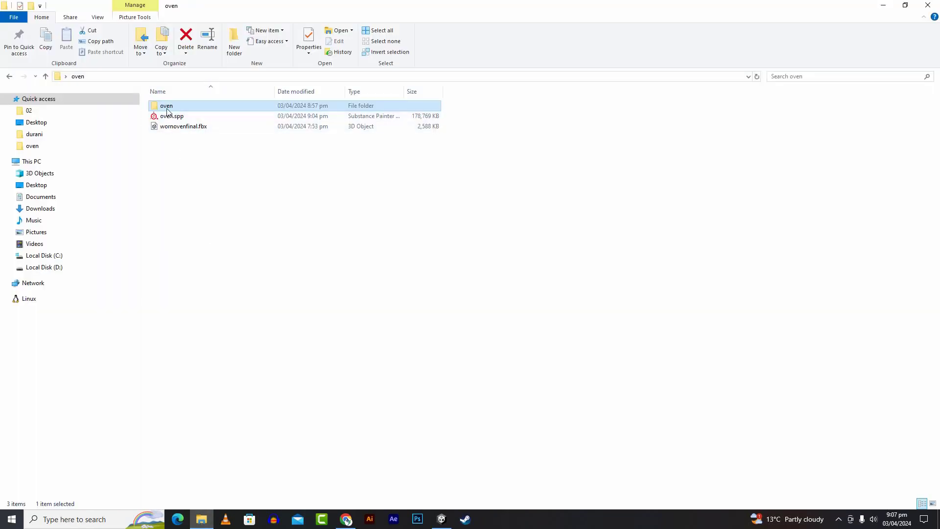
{"action": "left_click_drag", "start_coordinate": [167, 112], "coordinate": [247, 427]}
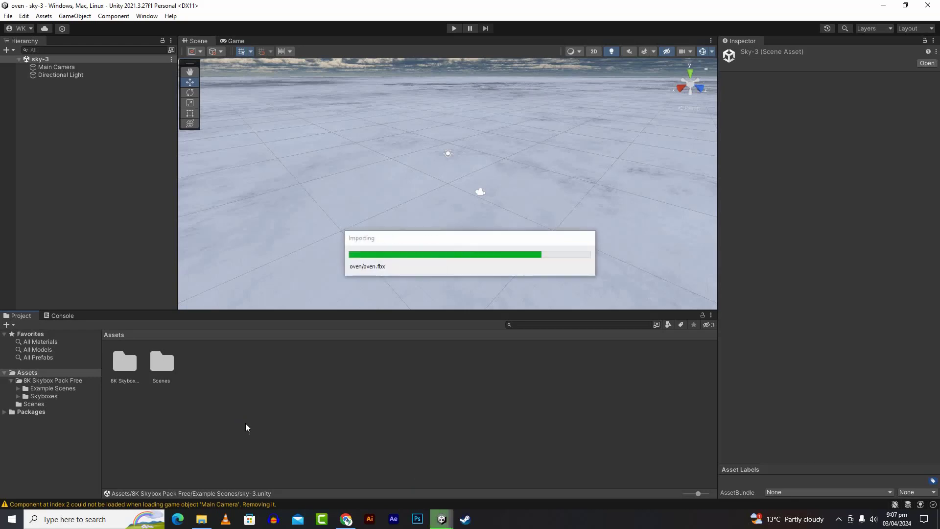
{"action": "left_click", "coordinate": [128, 374]}
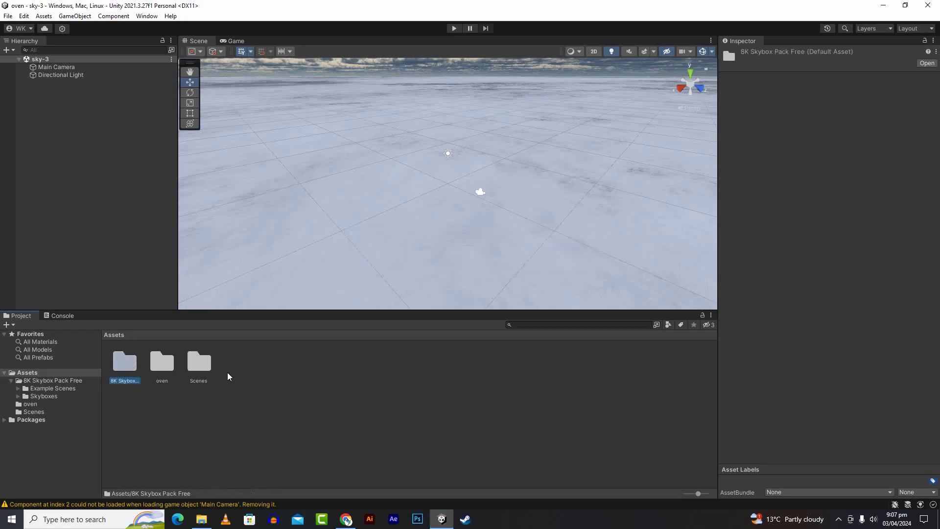
{"action": "double_click", "coordinate": [157, 363]}
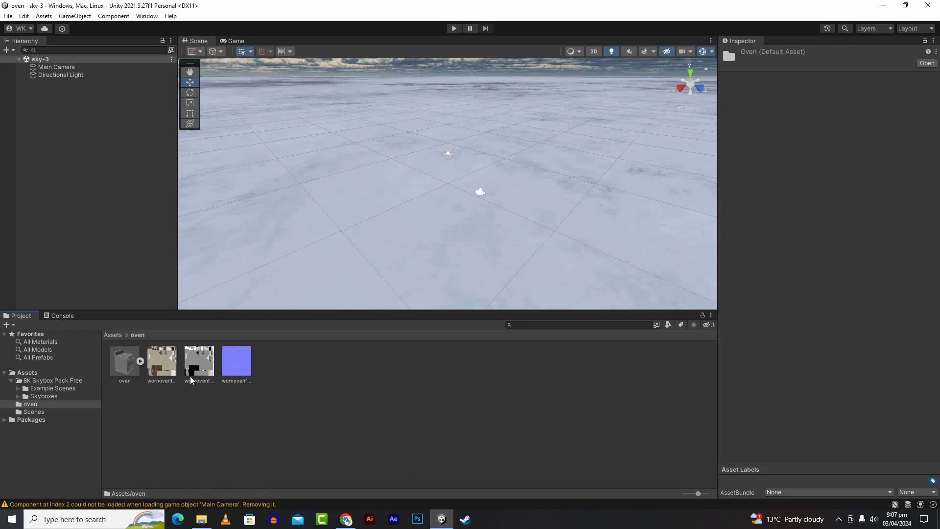
Add the oven model to the sky-3 scene at the origin.
{"action": "left_click_drag", "start_coordinate": [125, 361], "coordinate": [74, 220]}
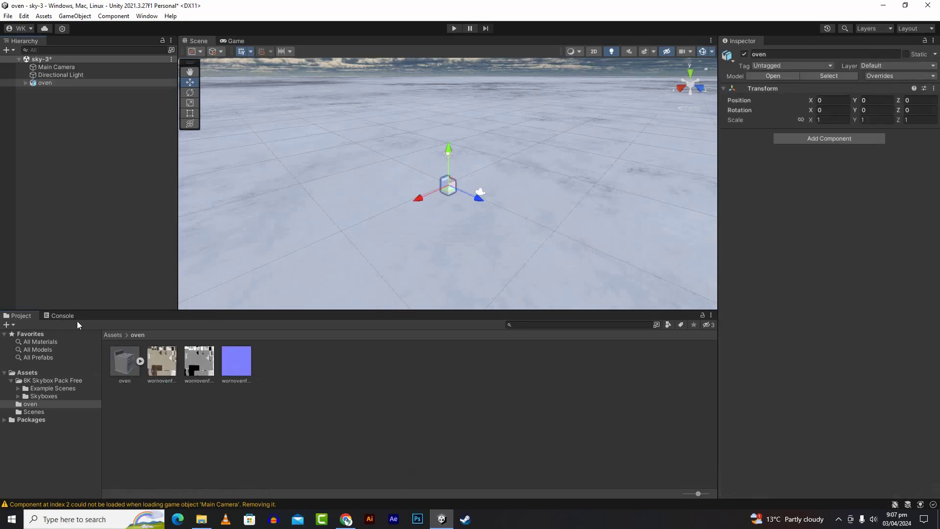
{"action": "scroll", "coordinate": [436, 263], "scroll_direction": "up", "scroll_amount": 10}
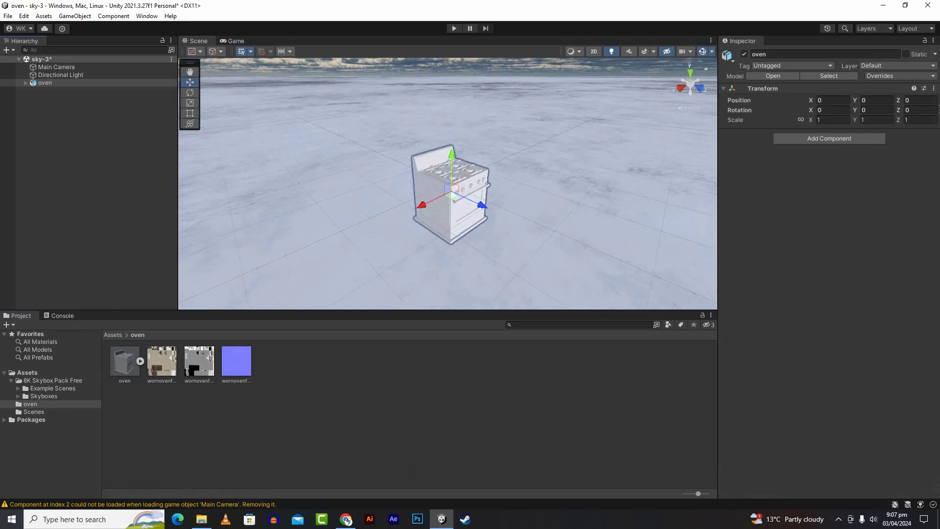
{"action": "scroll", "coordinate": [521, 245], "scroll_direction": "up", "scroll_amount": 4}
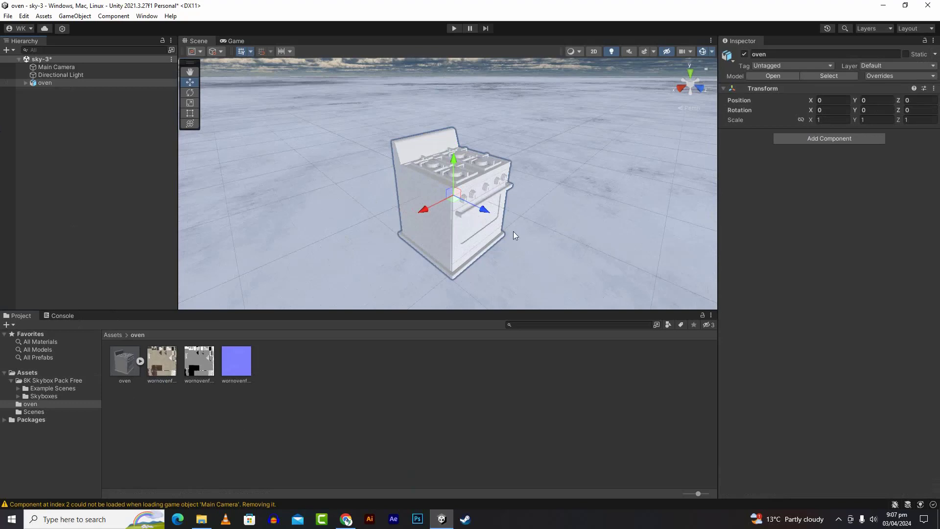
{"action": "scroll", "coordinate": [573, 252], "scroll_direction": "up", "scroll_amount": 3}
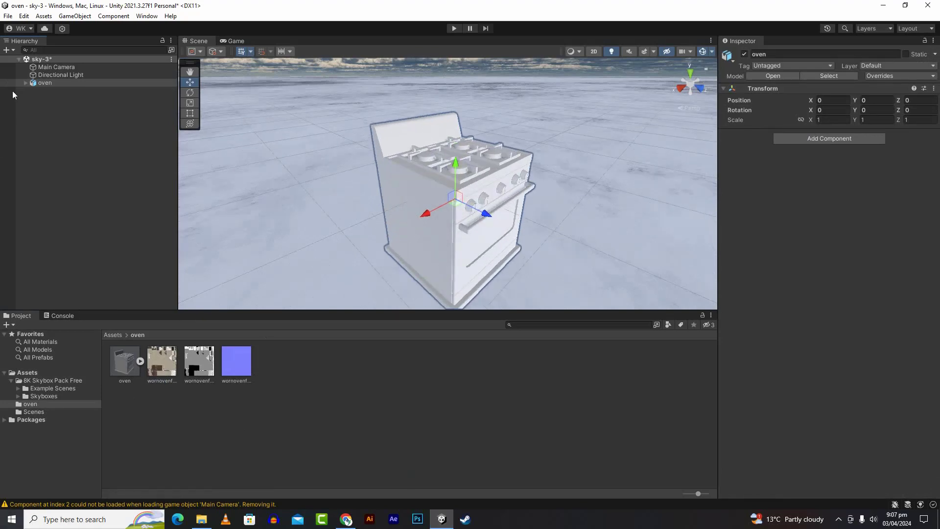
Unpack the oven's prefab in the scene hierarchy and deselect it.
{"action": "right_click", "coordinate": [45, 84]}
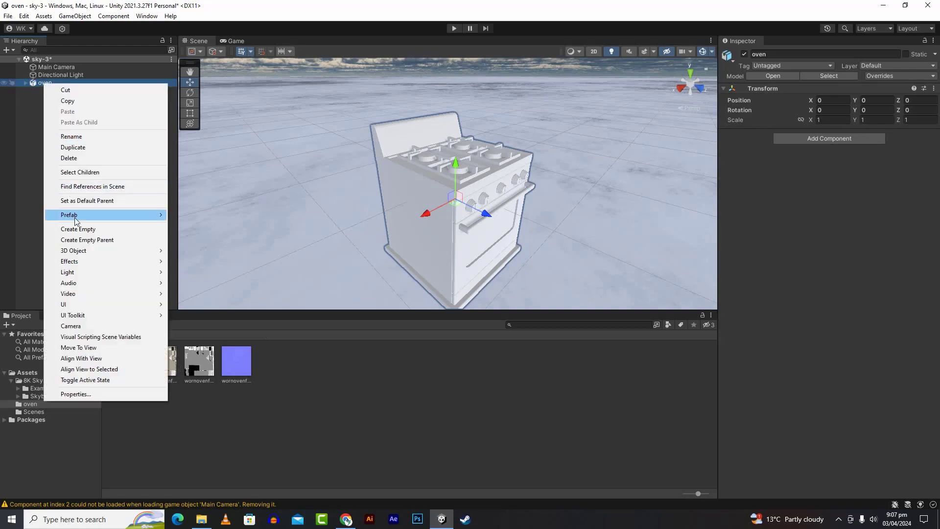
{"action": "mouse_move", "coordinate": [118, 214]}
{"action": "left_click", "coordinate": [188, 257]}
{"action": "left_click", "coordinate": [75, 170]}
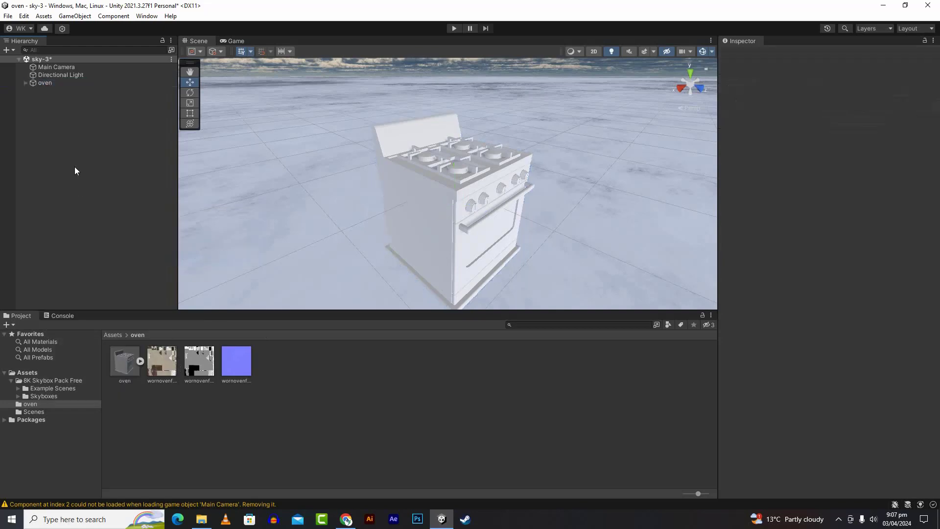
Apply the AlbedoTransparency texture to the oven's Cube body and expand the properties of its resulting material.
{"action": "left_click_drag", "start_coordinate": [172, 368], "coordinate": [420, 220]}
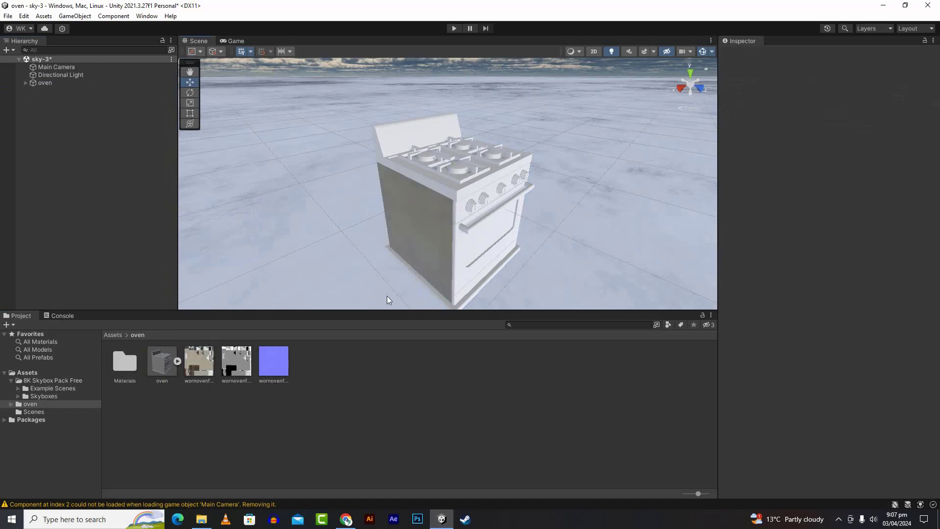
{"action": "left_click", "coordinate": [417, 246]}
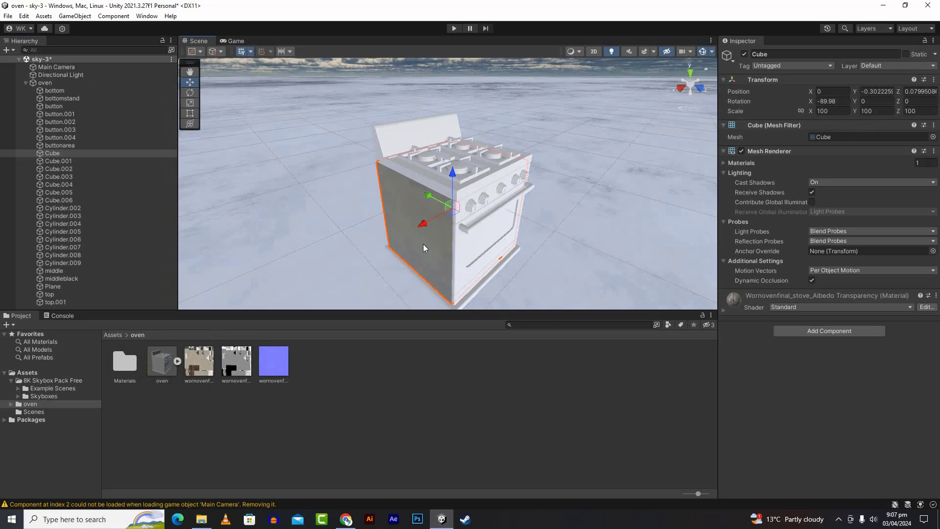
{"action": "left_click", "coordinate": [424, 245]}
{"action": "scroll", "coordinate": [415, 277], "scroll_direction": "up", "scroll_amount": 2}
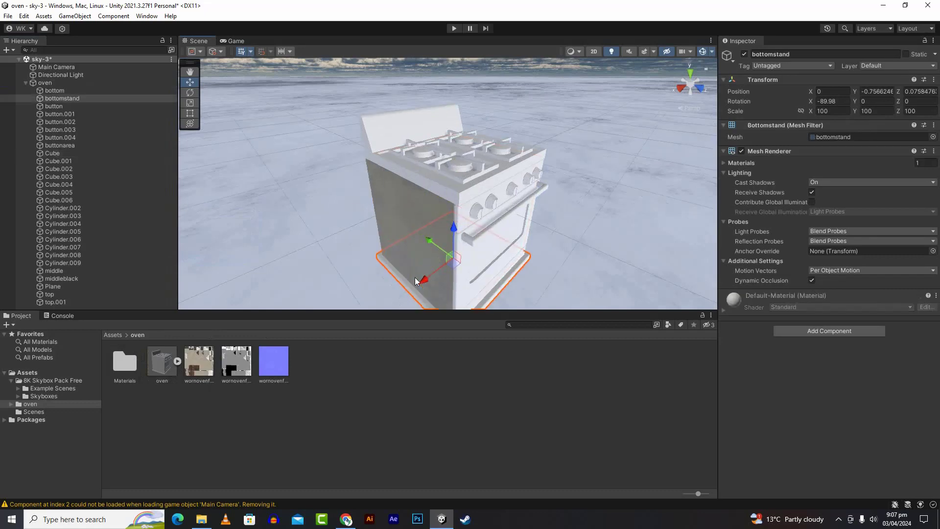
{"action": "left_click", "coordinate": [404, 230]}
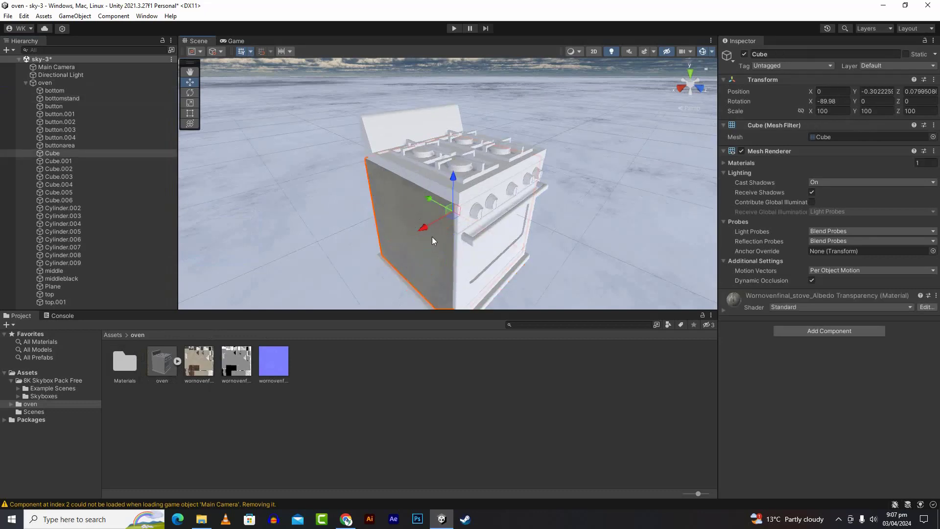
{"action": "left_click", "coordinate": [725, 310]}
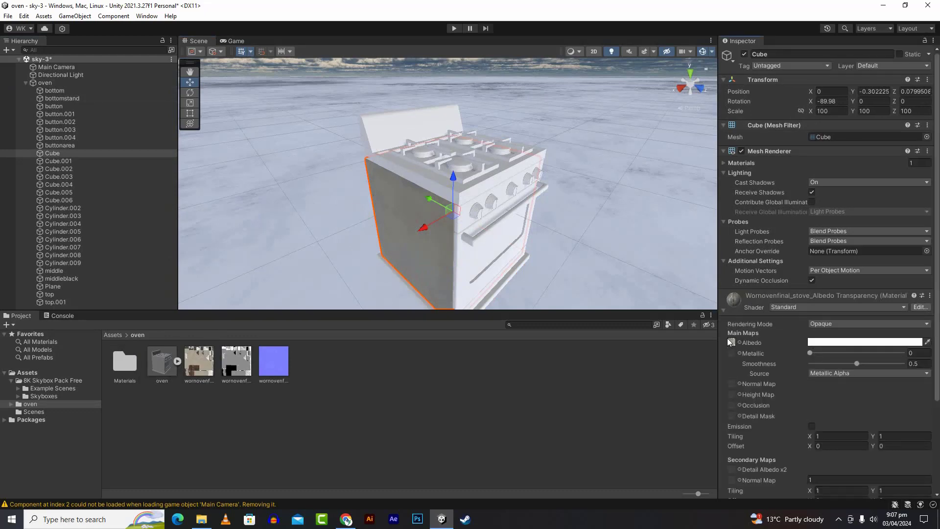
Assign the MetallicSmoothness texture as the material's Metallic map and the Normal texture as its Normal Map.
{"action": "scroll", "coordinate": [866, 390], "scroll_direction": "down", "scroll_amount": 3}
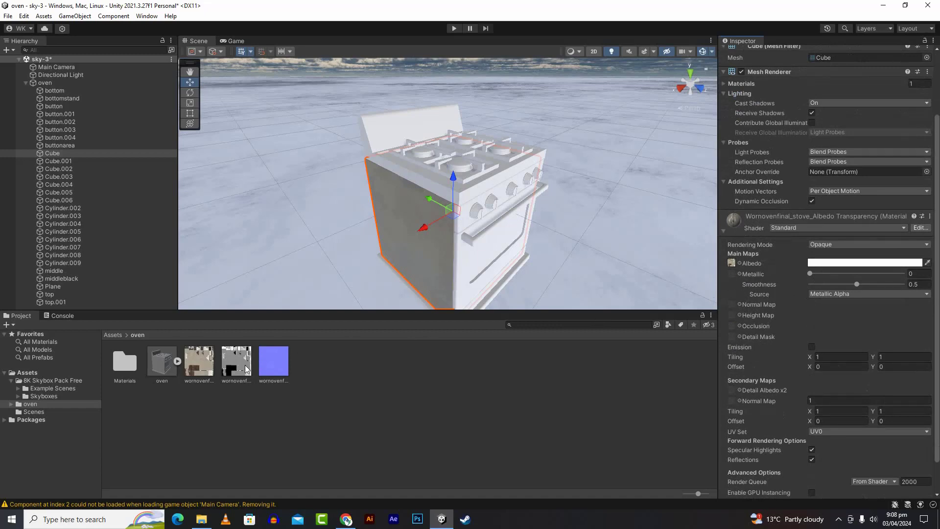
{"action": "left_click_drag", "start_coordinate": [240, 366], "coordinate": [733, 275]}
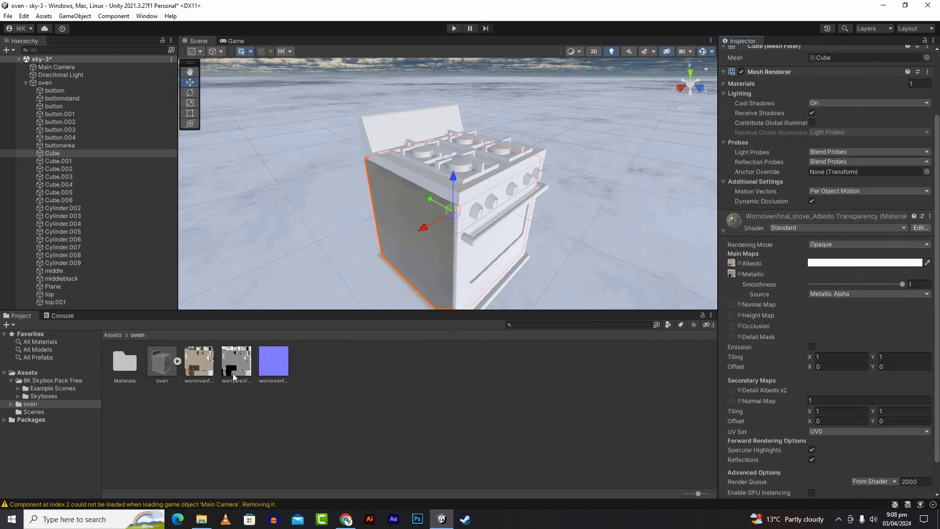
{"action": "left_click_drag", "start_coordinate": [273, 363], "coordinate": [732, 305]}
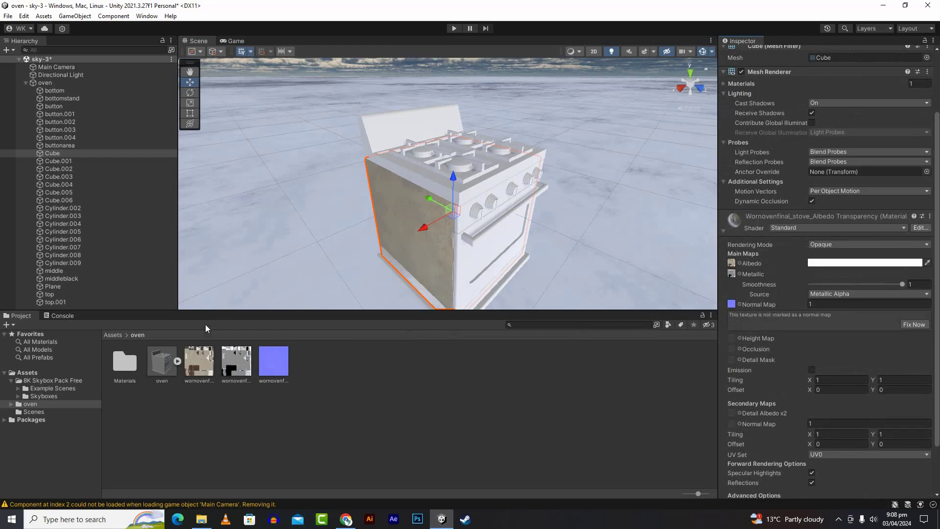
Apply the AlbedoTransparency texture to the front-left burner, its grate, the cooktop, the backsplash and the knob panel.
{"action": "left_click_drag", "start_coordinate": [198, 357], "coordinate": [460, 166]}
{"action": "left_click_drag", "start_coordinate": [277, 301], "coordinate": [445, 175]}
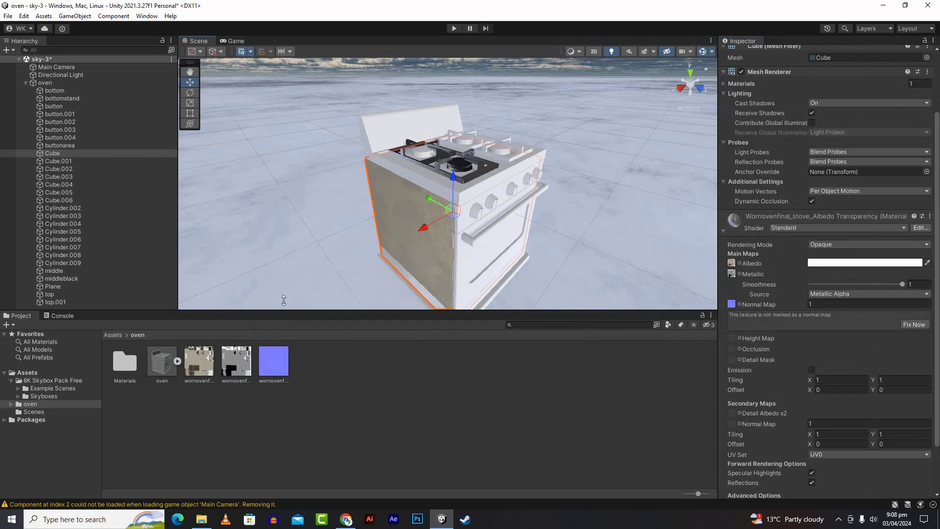
{"action": "left_click_drag", "start_coordinate": [211, 363], "coordinate": [378, 224]}
{"action": "left_click_drag", "start_coordinate": [417, 182], "coordinate": [415, 177]}
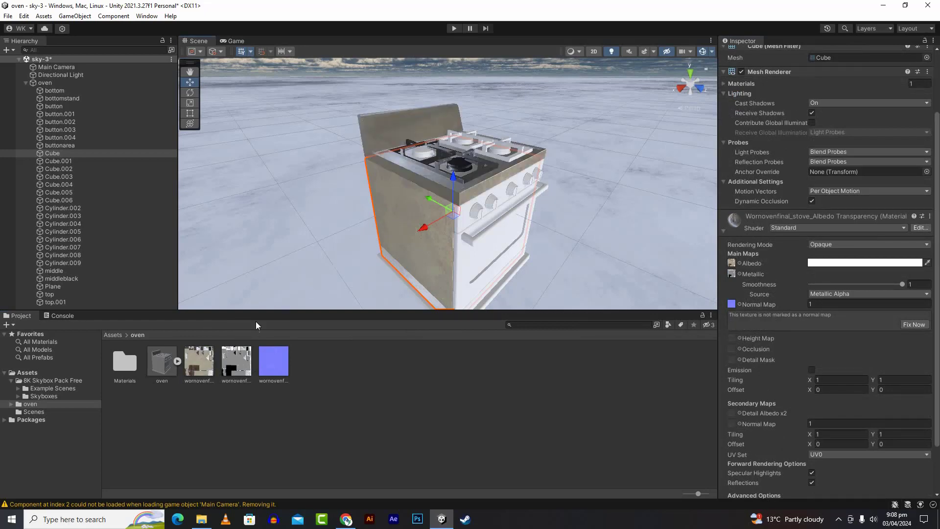
{"action": "left_click_drag", "start_coordinate": [196, 366], "coordinate": [460, 229]}
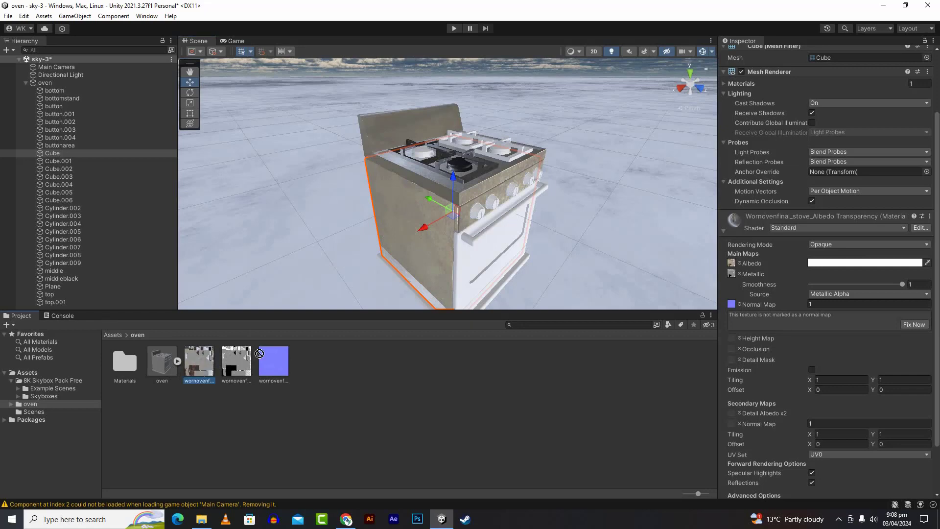
Apply the AlbedoTransparency texture to the oven door, the five control knobs and the door's window.
{"action": "left_click_drag", "start_coordinate": [199, 365], "coordinate": [460, 252]}
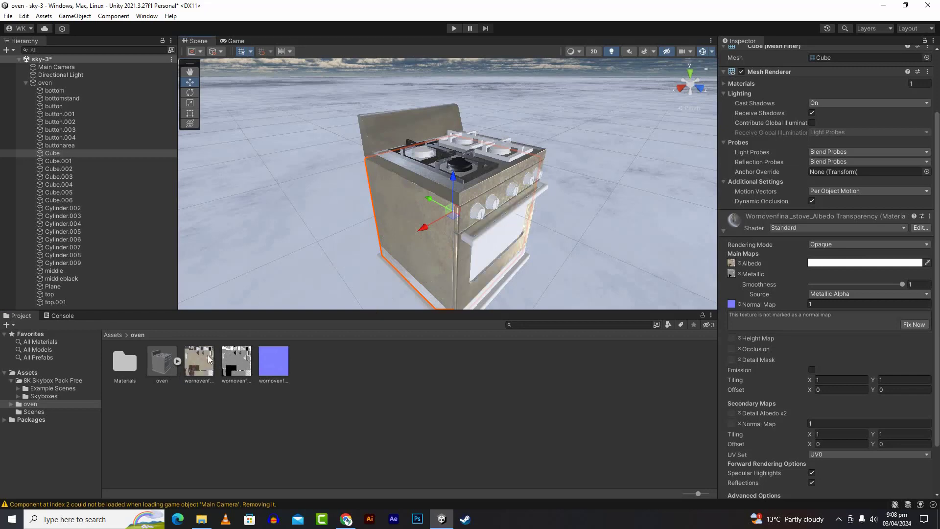
{"action": "left_click_drag", "start_coordinate": [208, 357], "coordinate": [481, 230]}
{"action": "left_click_drag", "start_coordinate": [233, 363], "coordinate": [483, 211]}
{"action": "left_click_drag", "start_coordinate": [228, 372], "coordinate": [508, 203]}
{"action": "left_click_drag", "start_coordinate": [198, 361], "coordinate": [499, 201]}
{"action": "left_click_drag", "start_coordinate": [214, 367], "coordinate": [540, 176]}
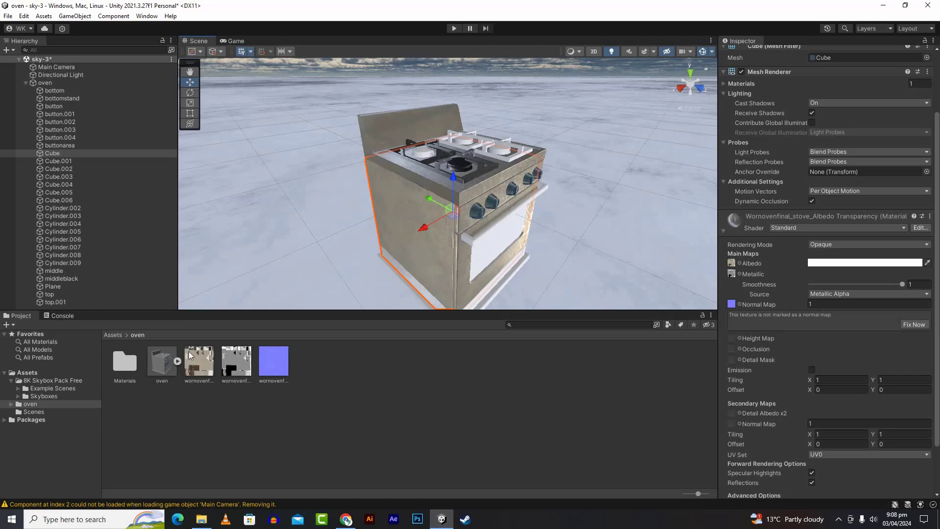
{"action": "left_click_drag", "start_coordinate": [189, 351], "coordinate": [465, 263]}
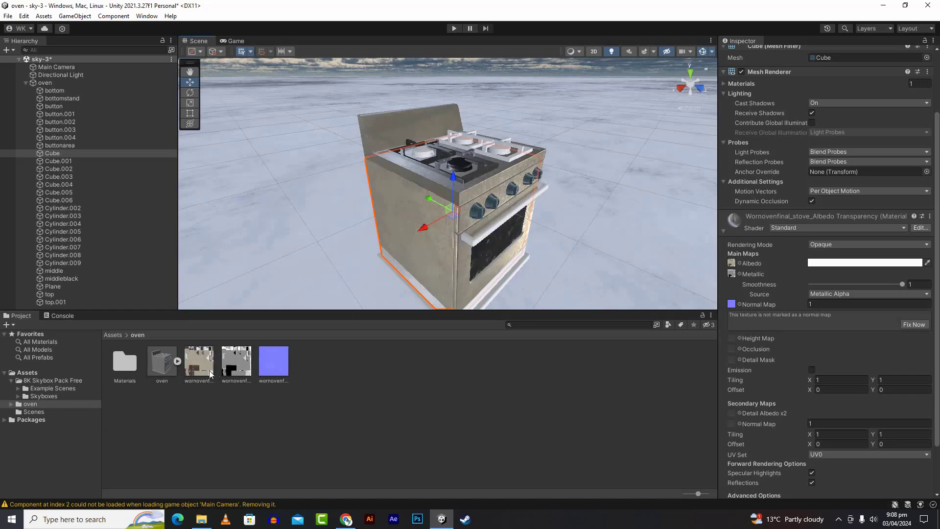
Apply the AlbedoTransparency texture to the door handle and try to apply it to the base below the oven body.
{"action": "left_click", "coordinate": [198, 387]}
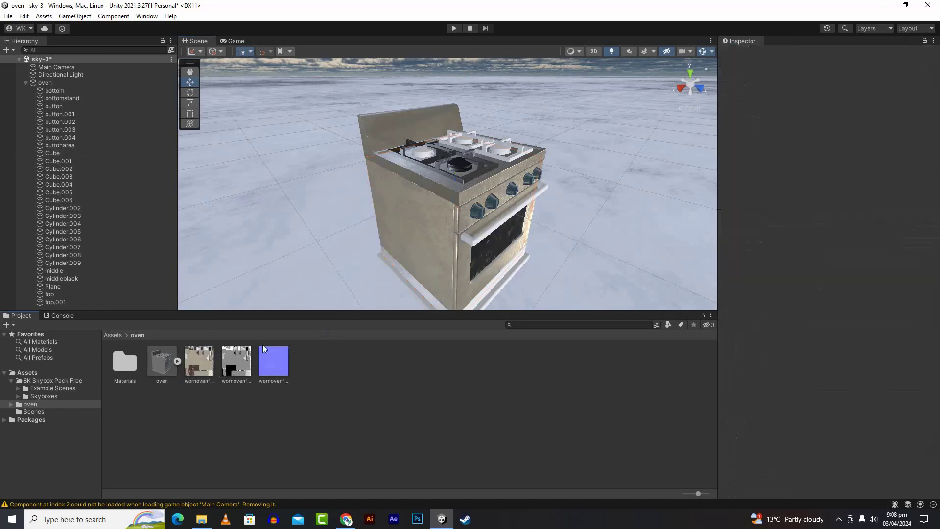
{"action": "left_click_drag", "start_coordinate": [220, 377], "coordinate": [478, 244]}
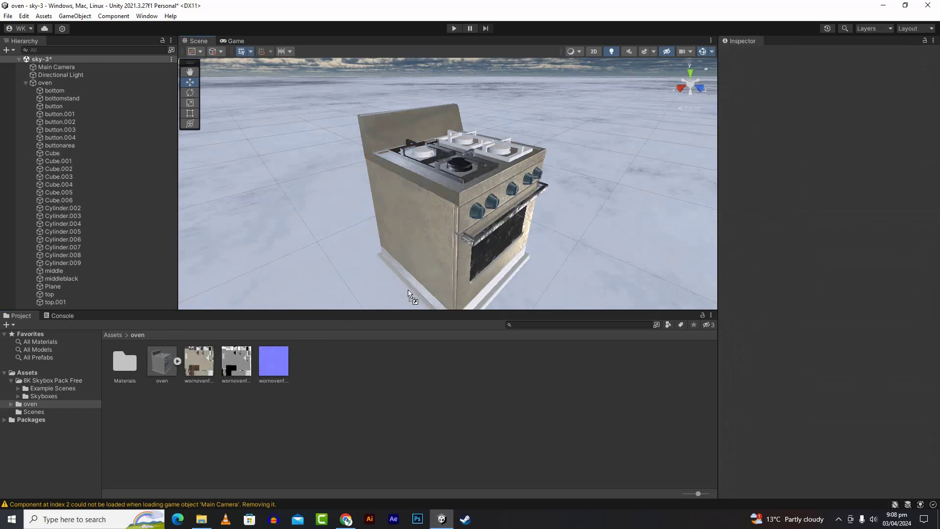
{"action": "left_click_drag", "start_coordinate": [203, 363], "coordinate": [417, 283]}
{"action": "scroll", "coordinate": [474, 257], "scroll_direction": "down", "scroll_amount": 3}
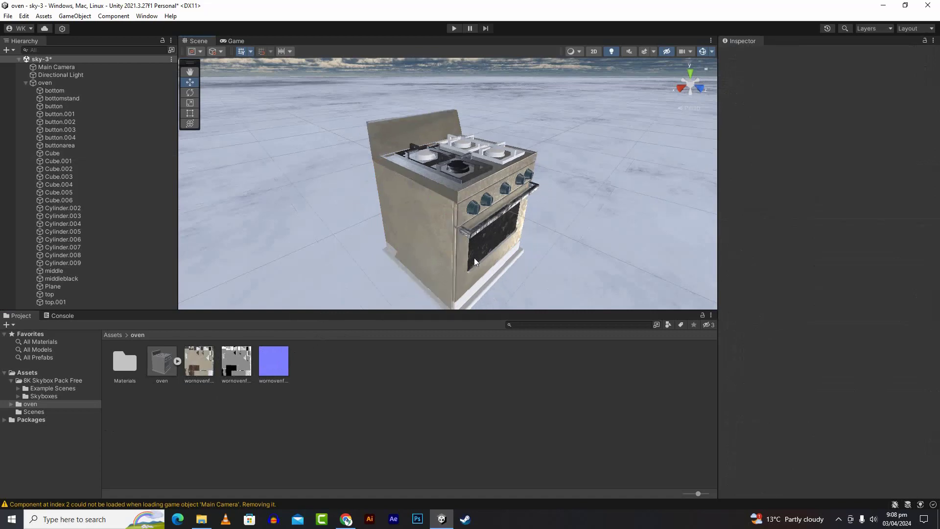
{"action": "left_click_drag", "start_coordinate": [235, 355], "coordinate": [439, 278]}
{"action": "left_click", "coordinate": [442, 283]}
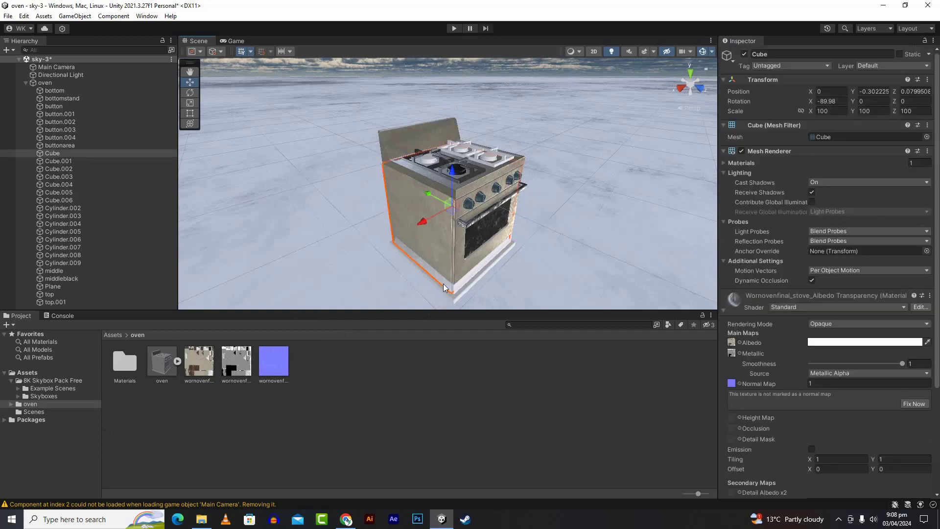
{"action": "left_click_drag", "start_coordinate": [210, 370], "coordinate": [446, 284]}
Apply the AlbedoTransparency texture to the vent slots on the oven's upper rear panel.
{"action": "left_click_drag", "start_coordinate": [366, 230], "coordinate": [680, 179], "text": "alt"}
{"action": "scroll", "coordinate": [461, 219], "scroll_direction": "up", "scroll_amount": 3}
{"action": "scroll", "coordinate": [462, 219], "scroll_direction": "up", "scroll_amount": 2}
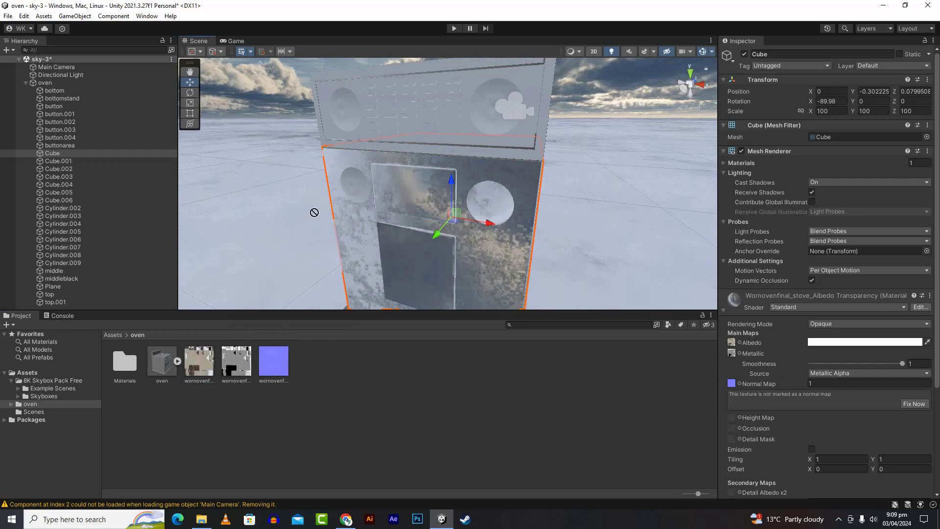
{"action": "left_click_drag", "start_coordinate": [380, 253], "coordinate": [490, 240], "text": "alt"}
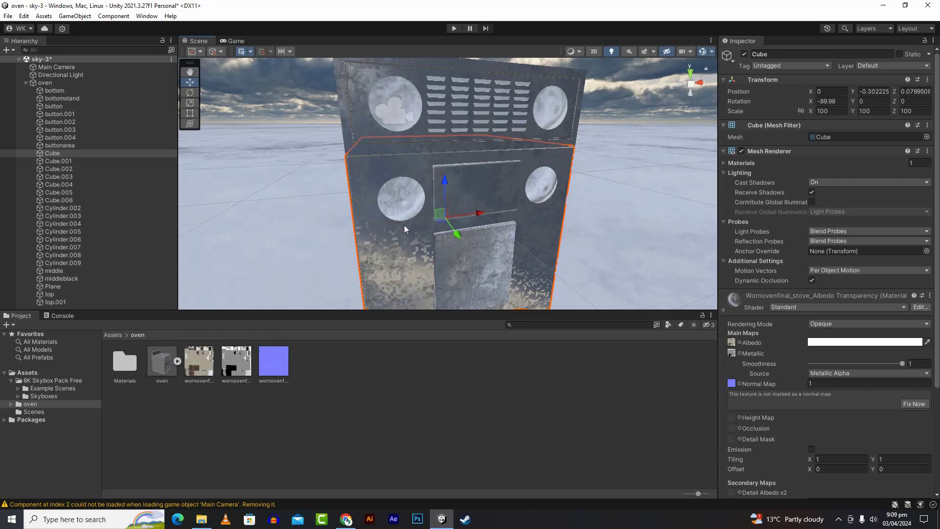
{"action": "left_click_drag", "start_coordinate": [208, 362], "coordinate": [433, 104]}
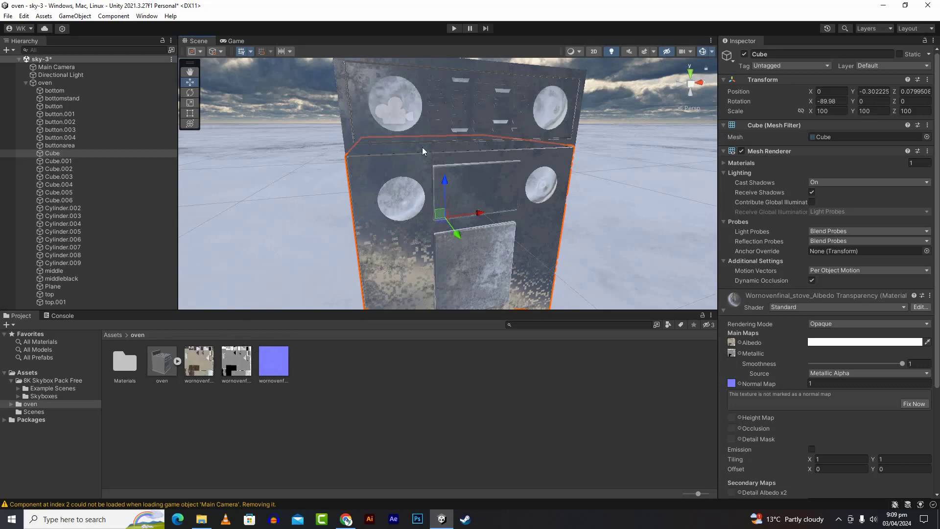
Apply the AlbedoTransparency texture to the remaining burners and grates on the cooktop.
{"action": "left_click_drag", "start_coordinate": [479, 175], "coordinate": [341, 247], "text": "alt"}
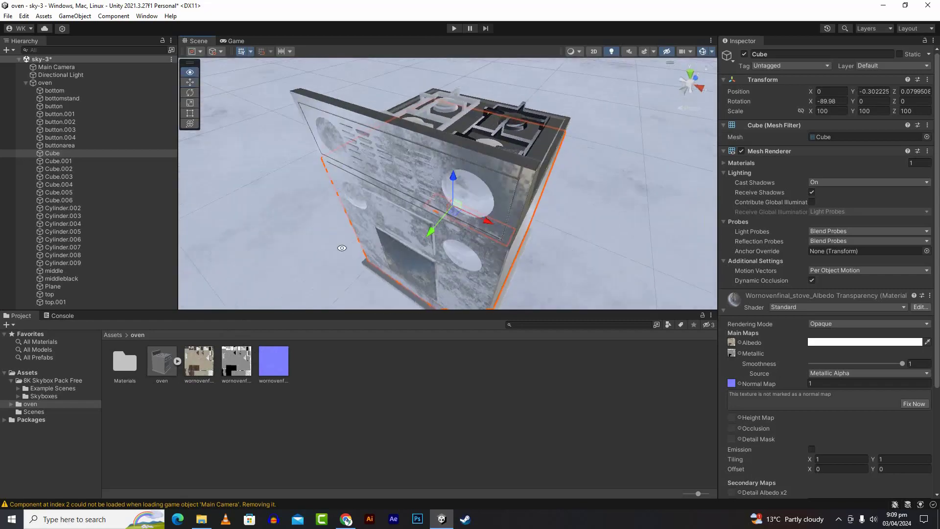
{"action": "scroll", "coordinate": [392, 192], "scroll_direction": "up", "scroll_amount": 5}
{"action": "left_click_drag", "start_coordinate": [393, 192], "coordinate": [240, 331], "text": "alt"}
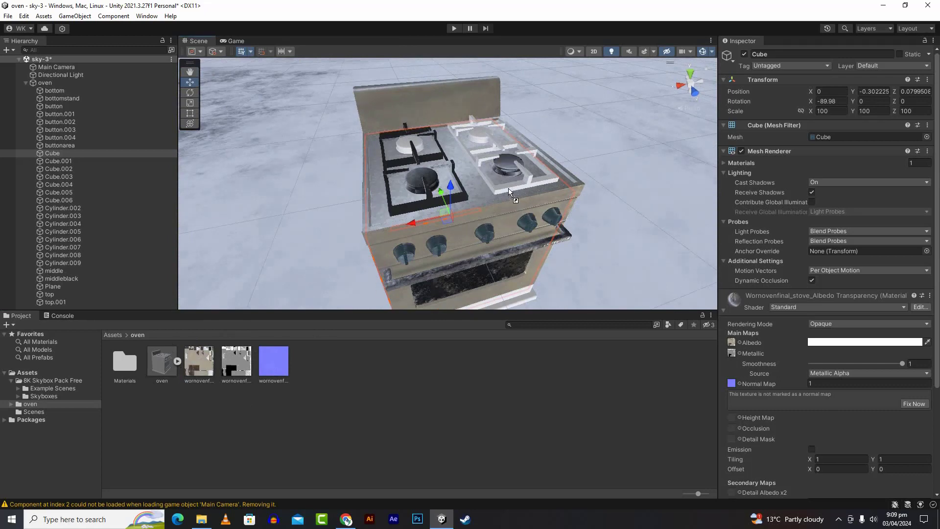
{"action": "left_click_drag", "start_coordinate": [204, 361], "coordinate": [415, 163]}
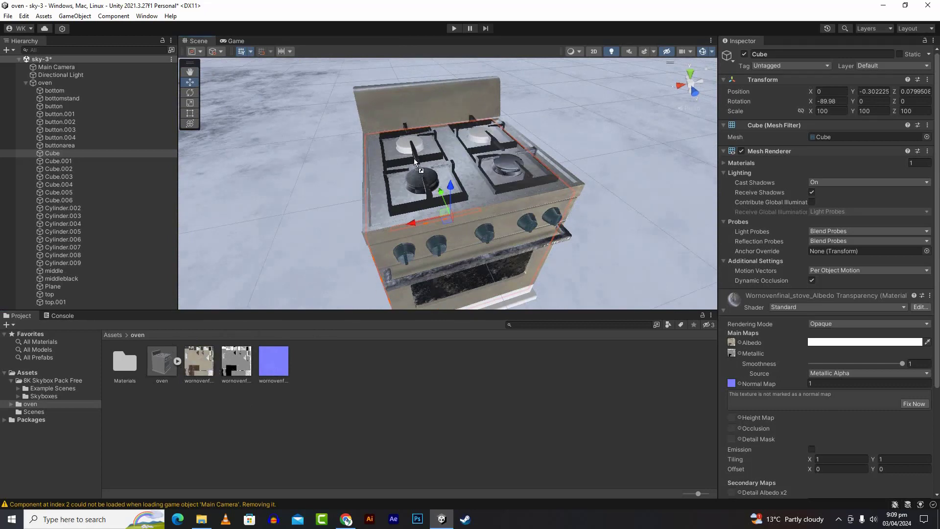
{"action": "left_click_drag", "start_coordinate": [197, 369], "coordinate": [482, 138]}
Apply the AlbedoTransparency texture to the lower front panel below the door and to the oven's base stand.
{"action": "left_click_drag", "start_coordinate": [534, 214], "coordinate": [240, 289], "text": "alt"}
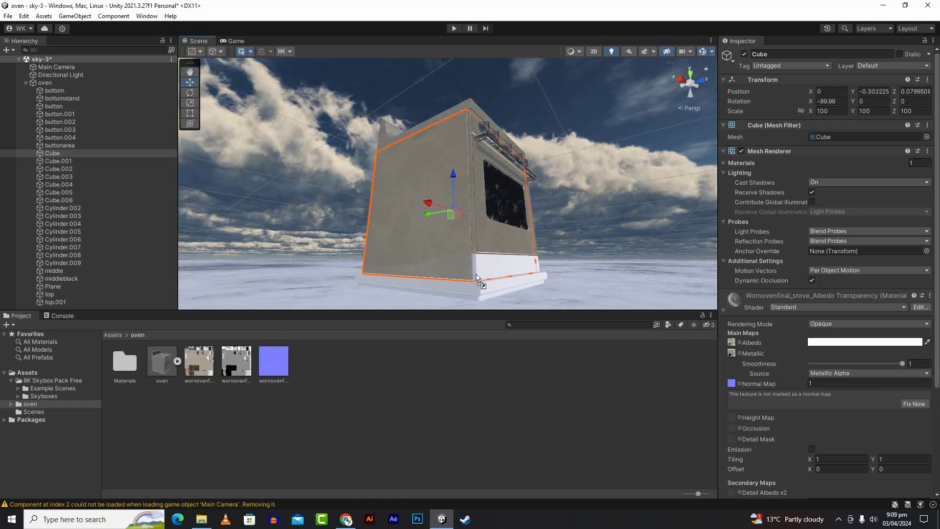
{"action": "left_click_drag", "start_coordinate": [502, 258], "coordinate": [277, 210], "text": "alt"}
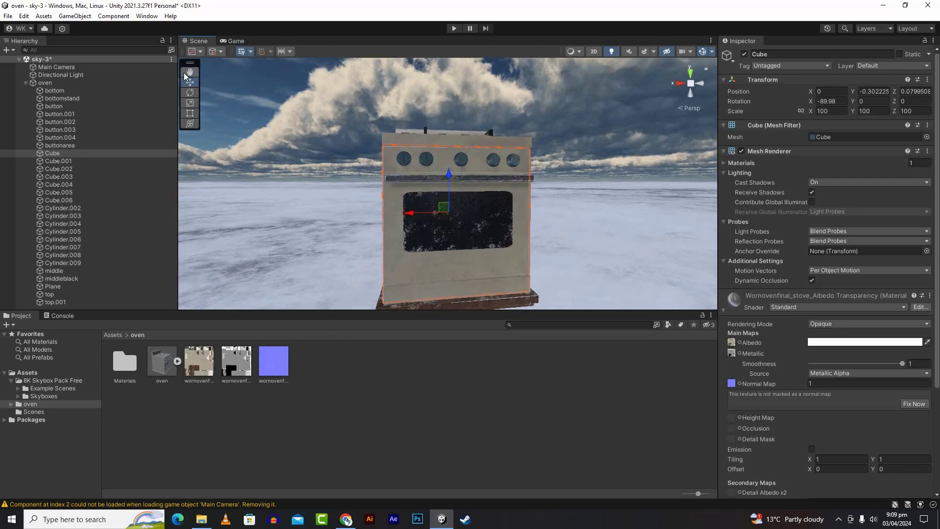
{"action": "left_click_drag", "start_coordinate": [674, 220], "coordinate": [546, 203], "text": "alt"}
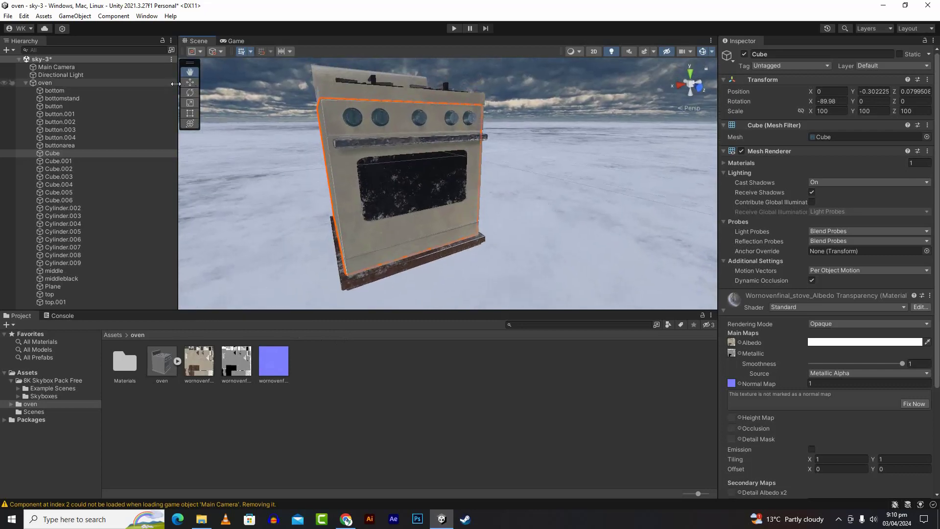
Deselect the oven body and inspect the textured oven from the front and the burners up close.
{"action": "left_click", "coordinate": [556, 198]}
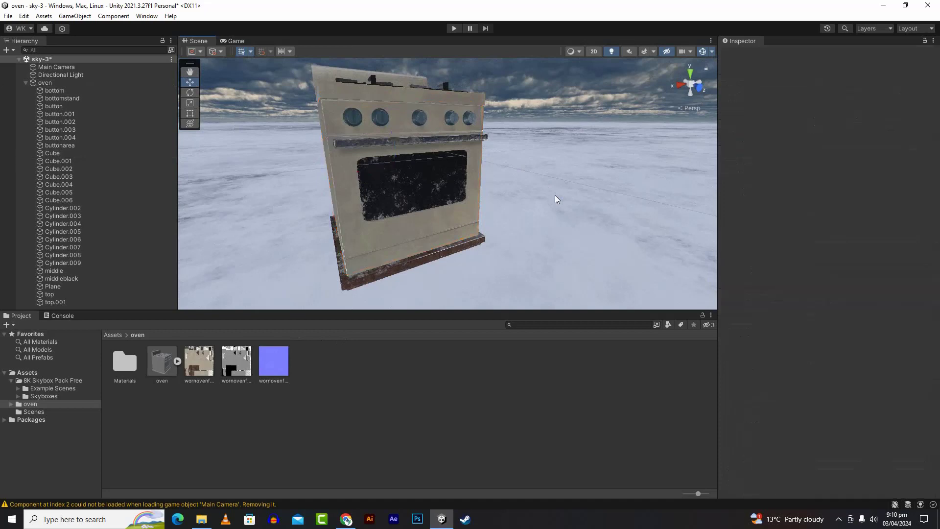
{"action": "left_click_drag", "start_coordinate": [556, 198], "coordinate": [799, 196], "text": "alt"}
{"action": "left_click_drag", "start_coordinate": [658, 205], "coordinate": [322, 340], "text": "alt"}
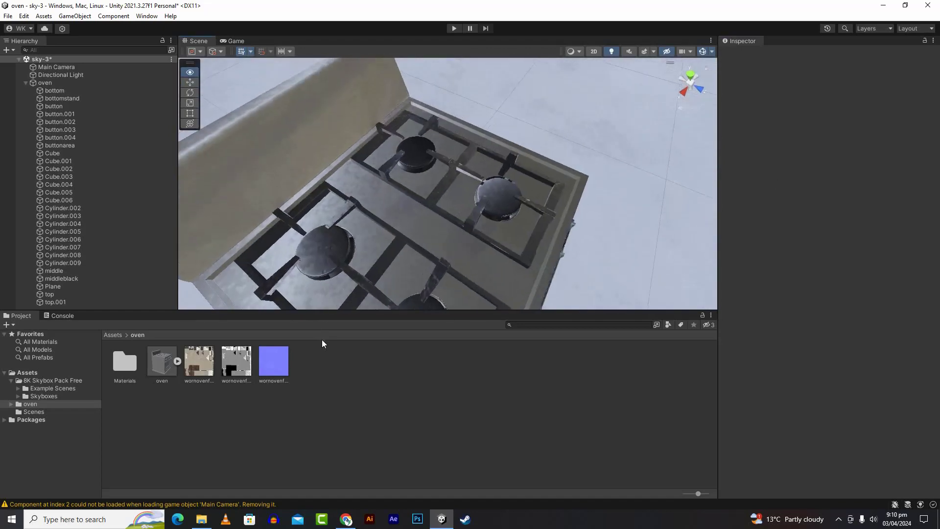
{"action": "scroll", "coordinate": [357, 274], "scroll_direction": "up", "scroll_amount": 5}
{"action": "left_click_drag", "start_coordinate": [358, 274], "coordinate": [294, 237], "text": "alt"}
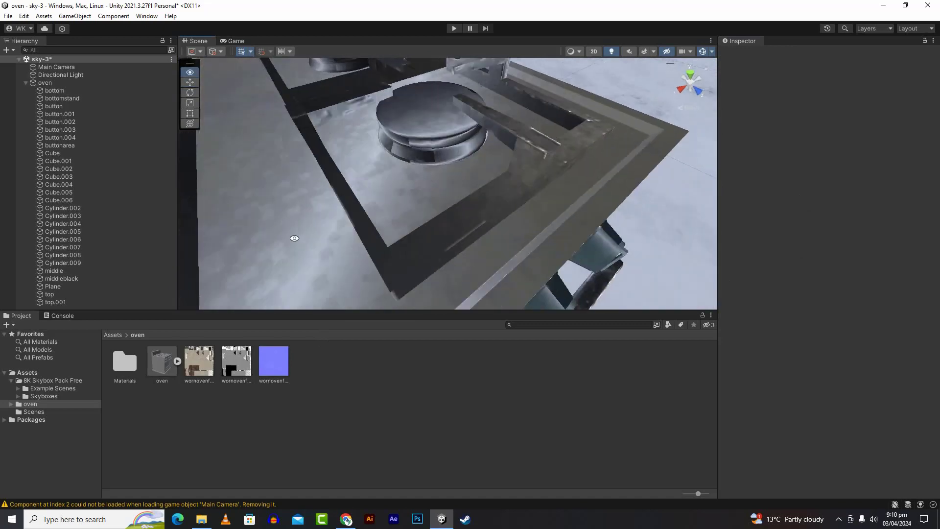
{"action": "scroll", "coordinate": [371, 250], "scroll_direction": "down", "scroll_amount": 7}
{"action": "left_click_drag", "start_coordinate": [420, 242], "coordinate": [473, 167], "text": "alt"}
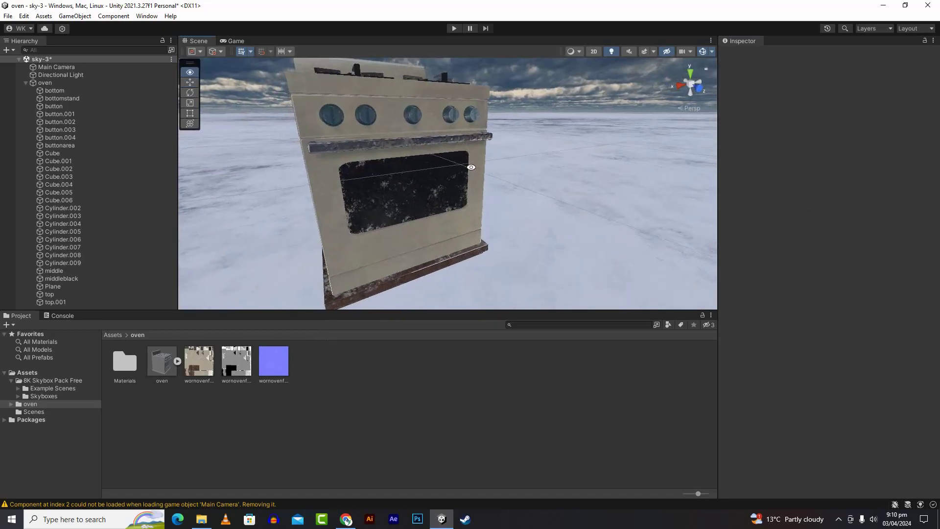